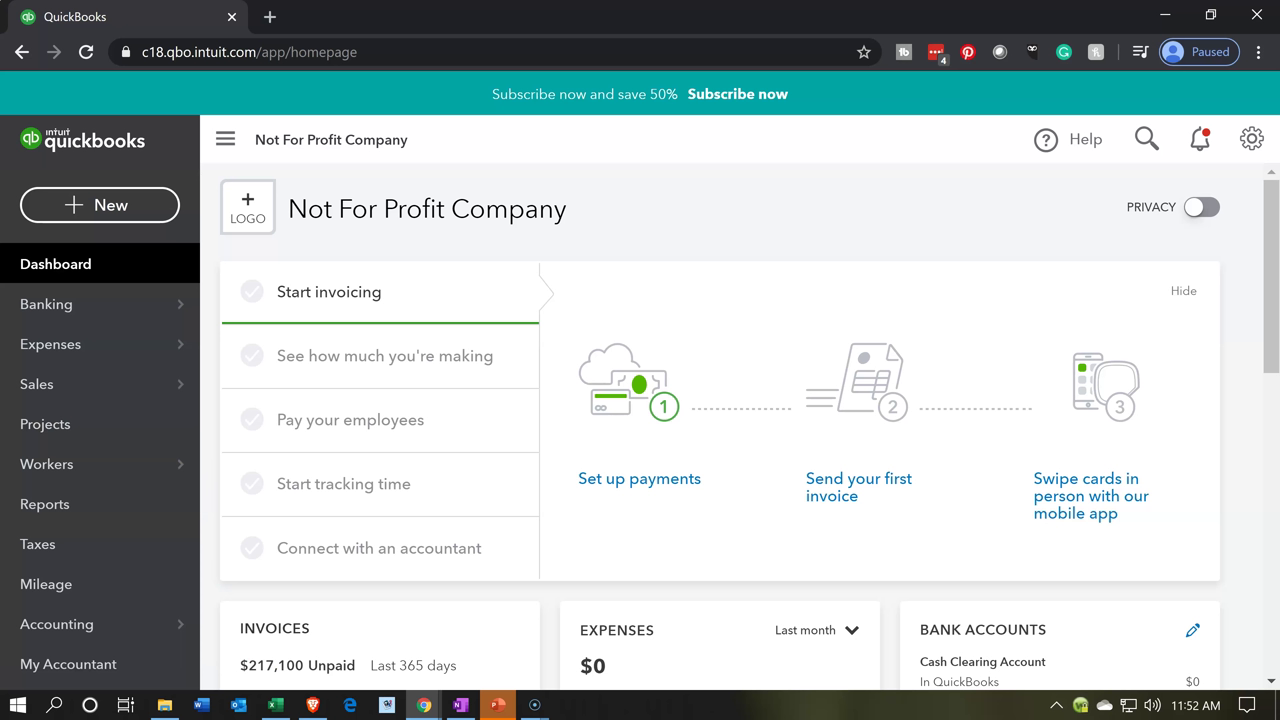
Step: Switch to the Excel workbook and examine the functional expense categories in sheet 10's Statement of Activities
click(279, 706)
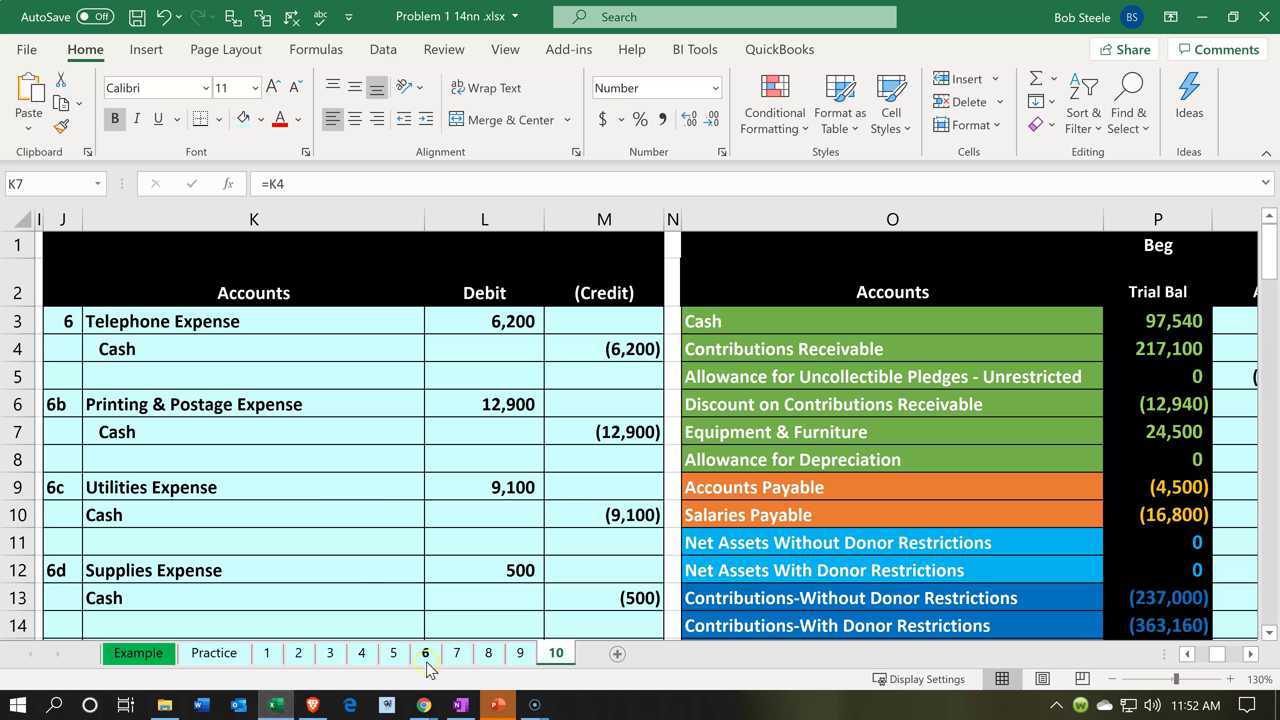
click(410, 490)
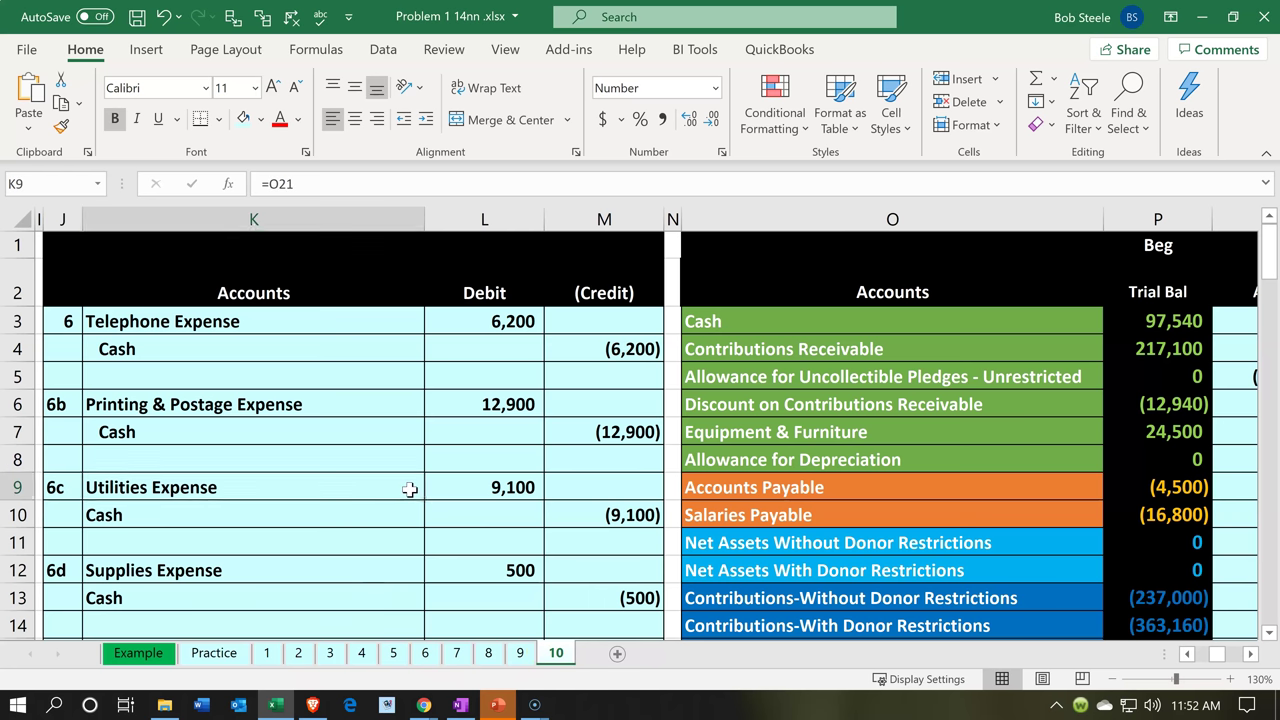
click(562, 423)
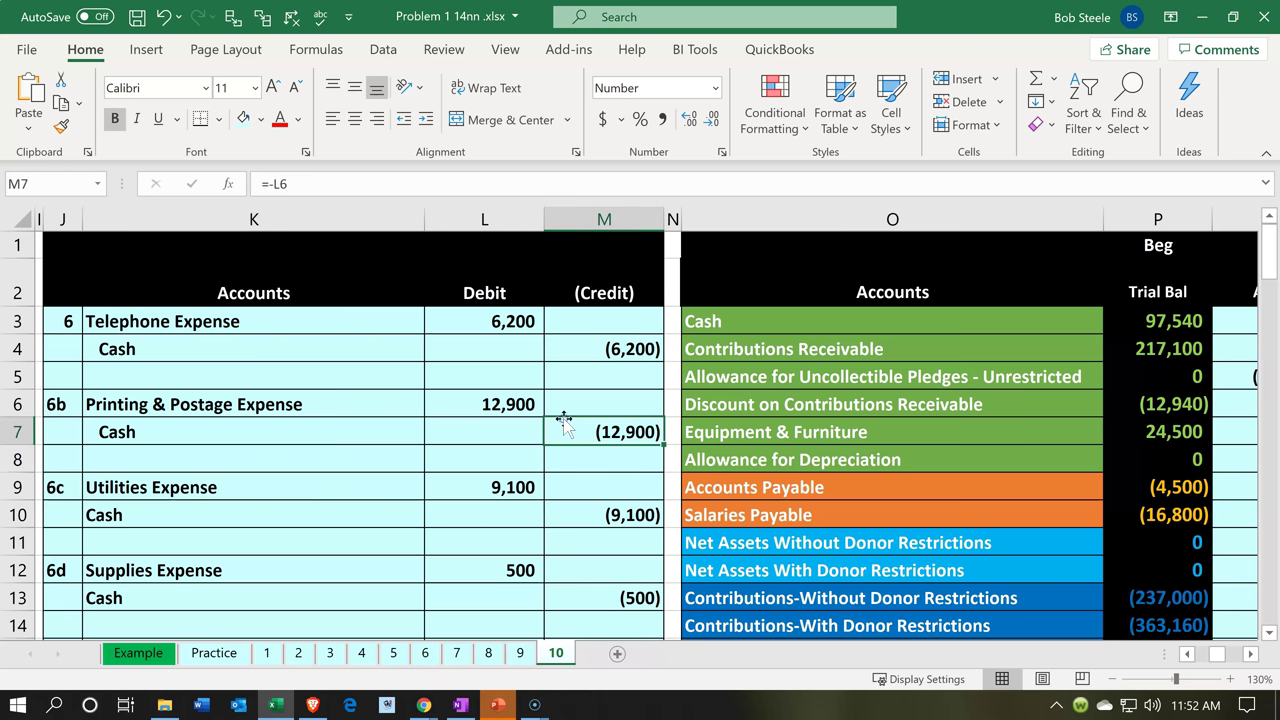
key(Right)
key(Right)
key(Right)
key(Right)
key(Right)
key(Right)
key(Right)
key(Right)
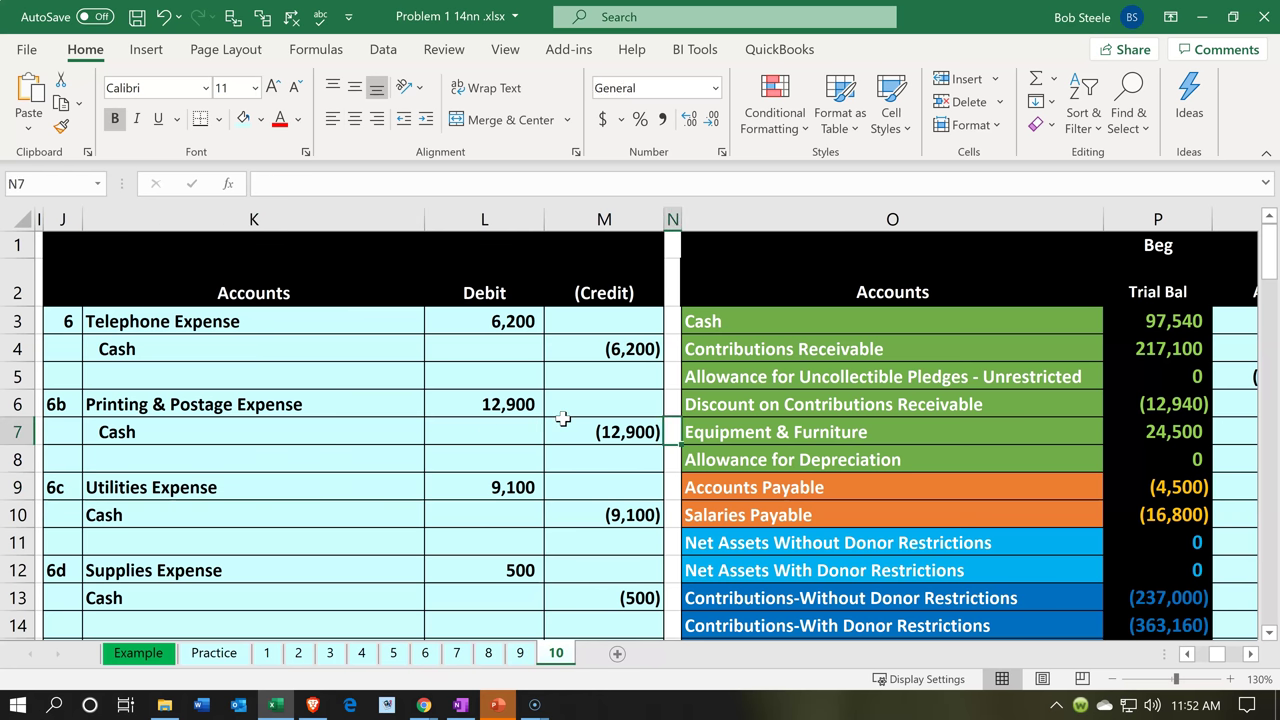
key(Right)
key(Right)
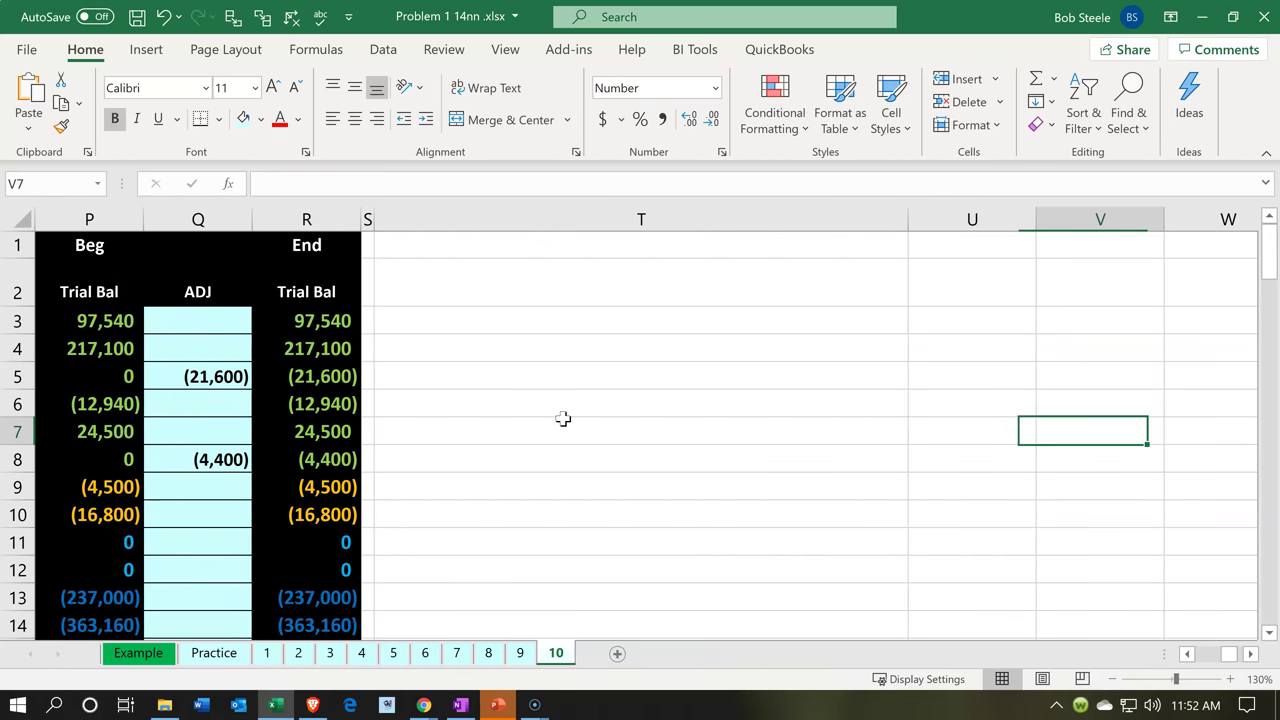
scroll(563, 418, down, 5)
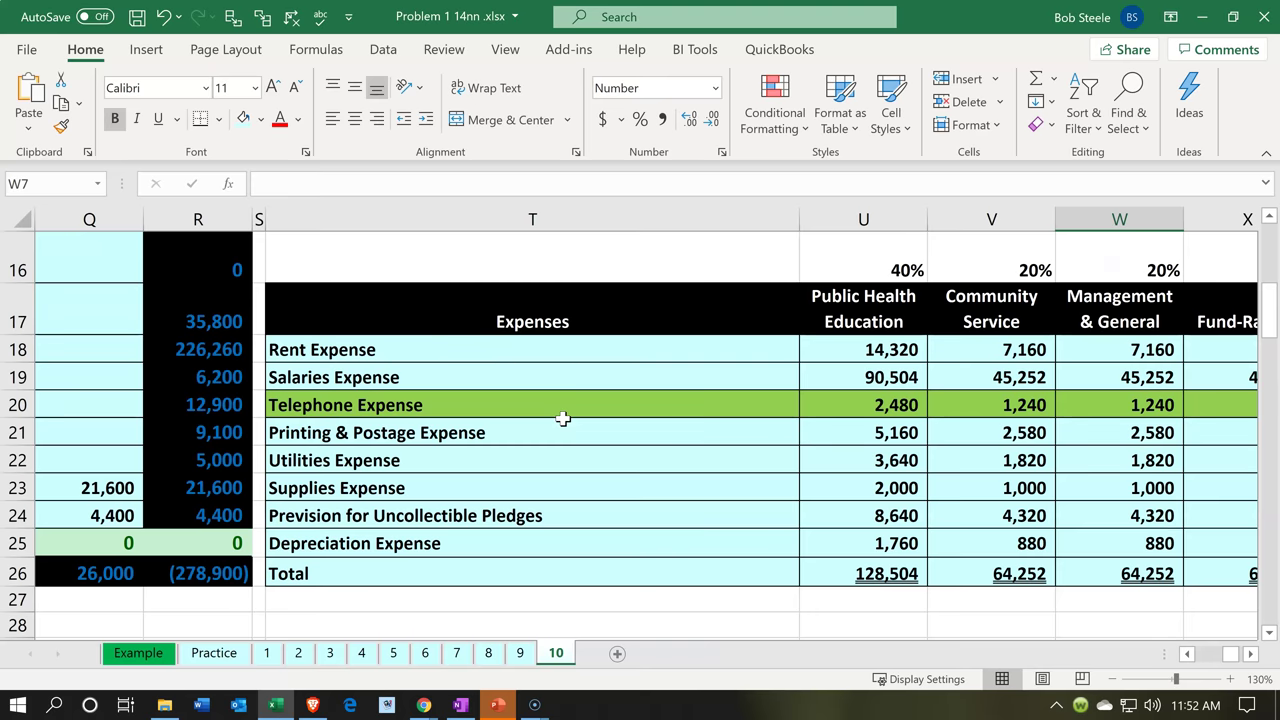
scroll(563, 418, down, 3)
scroll(563, 418, down, 7)
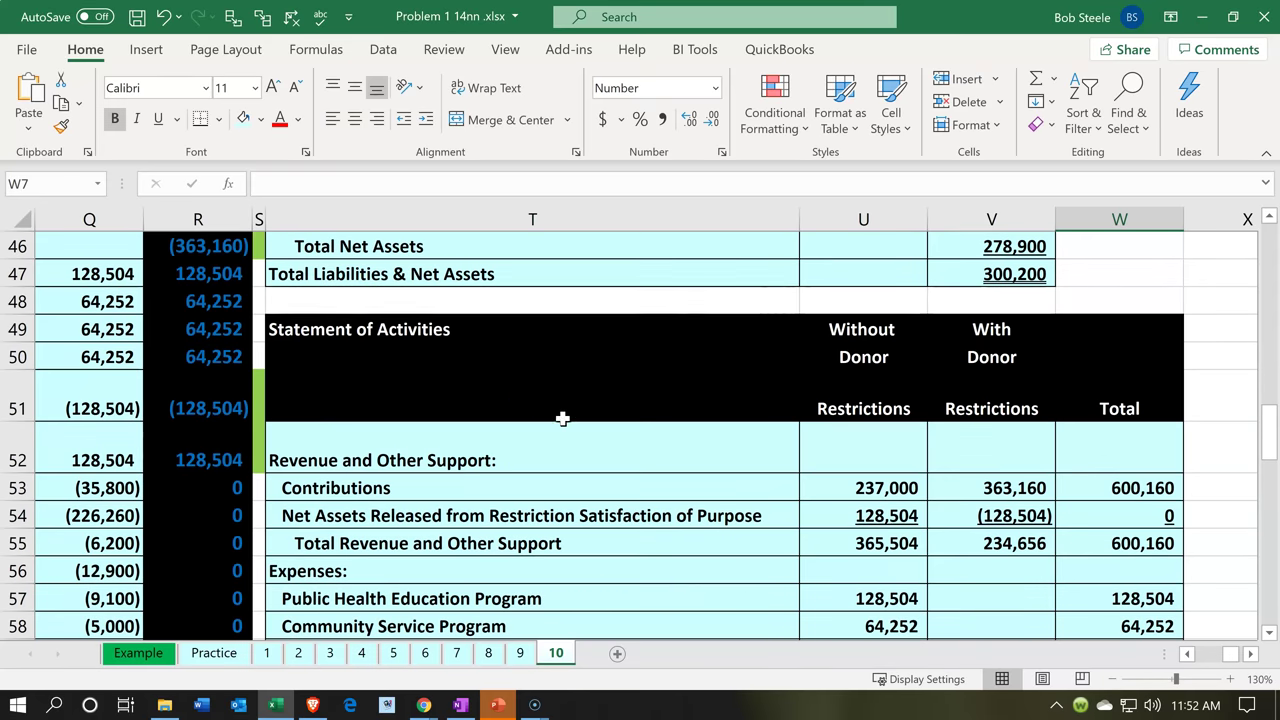
click(462, 333)
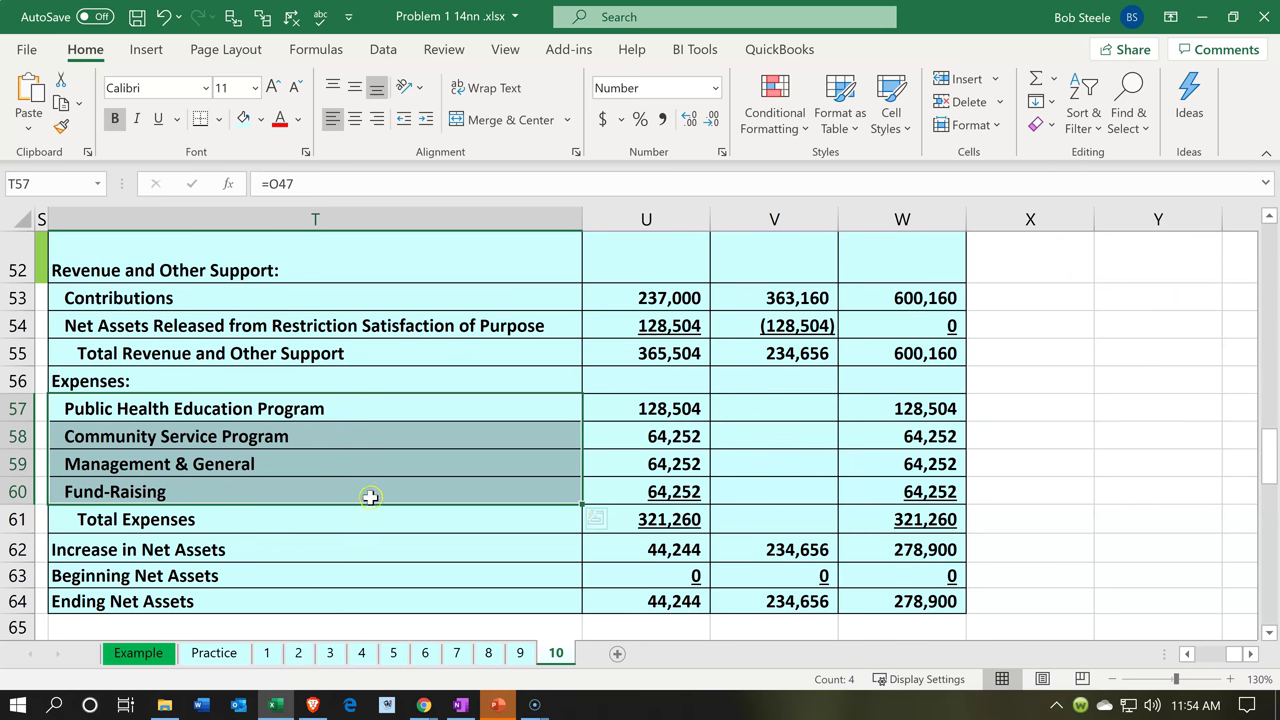
Step: Examine the expense types by nature in the functional expense table above the Statement of Financial Position
scroll(371, 494, up, 5)
scroll(370, 497, up, 7)
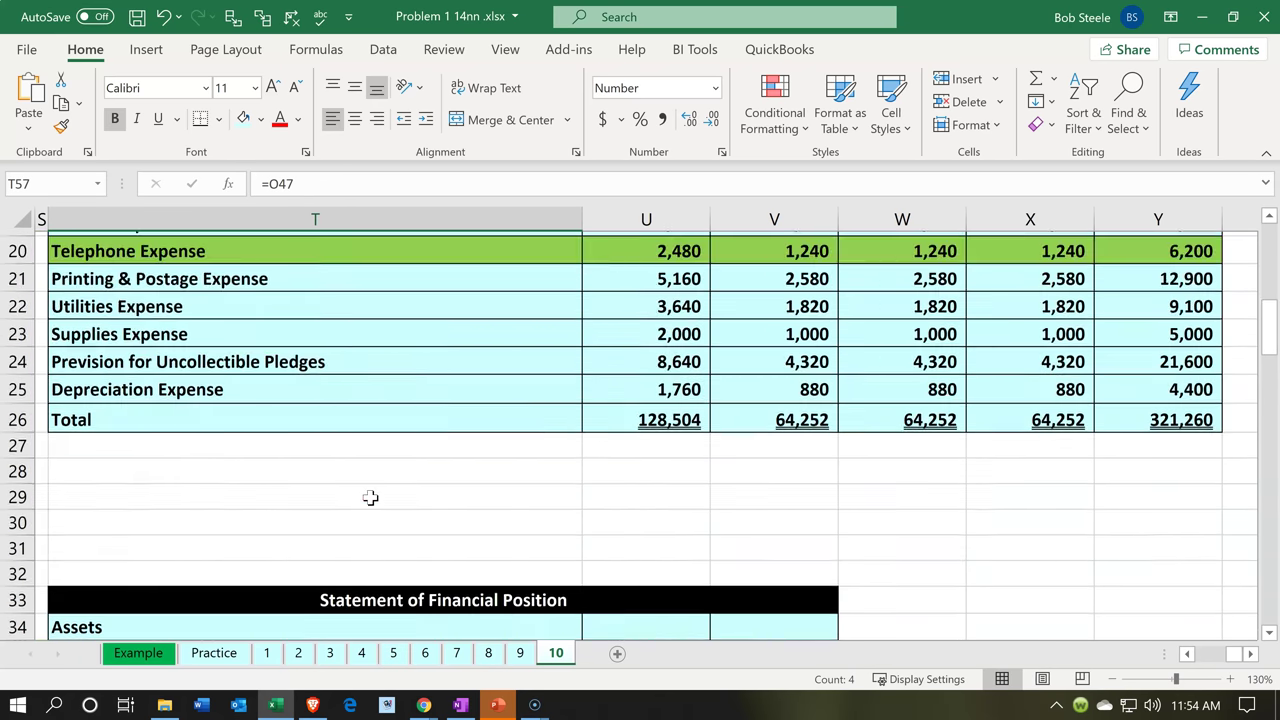
drag(351, 346, 365, 535)
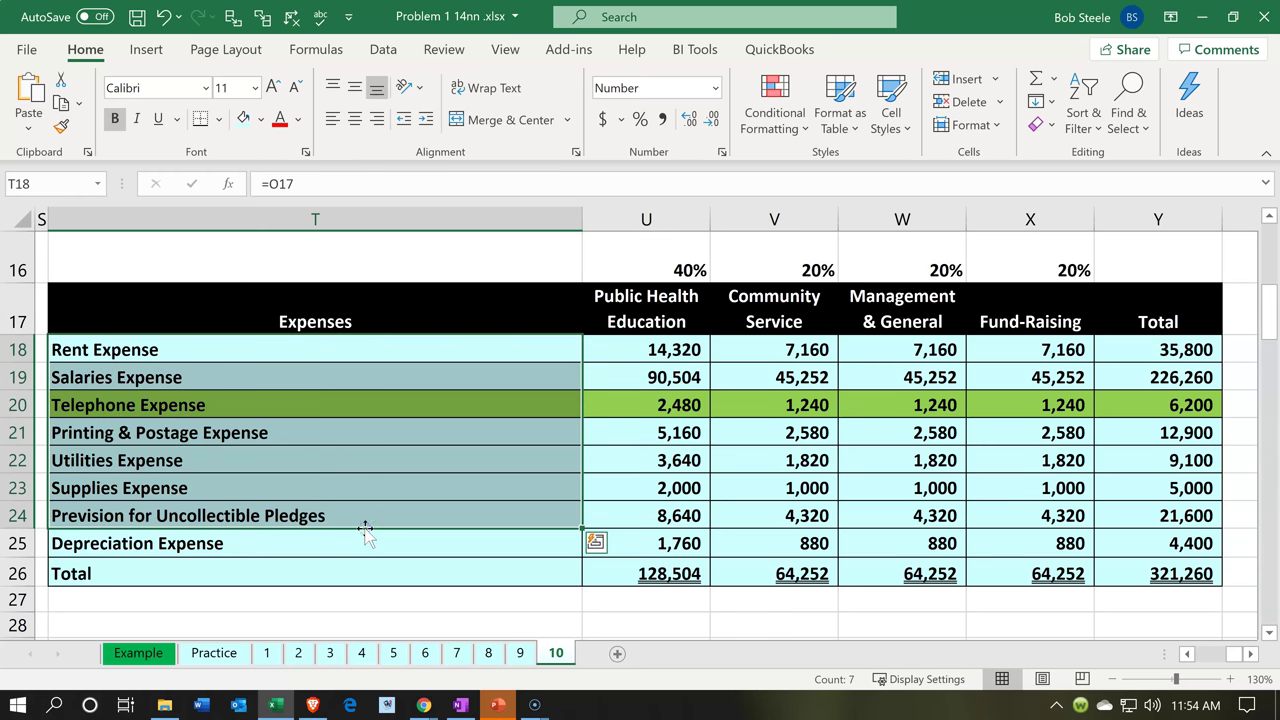
Step: Examine the accounts, adjustments and ending balances in the first trial balance on sheet 10
key(Left)
key(Left)
key(Left)
key(Left)
key(Left)
key(Left)
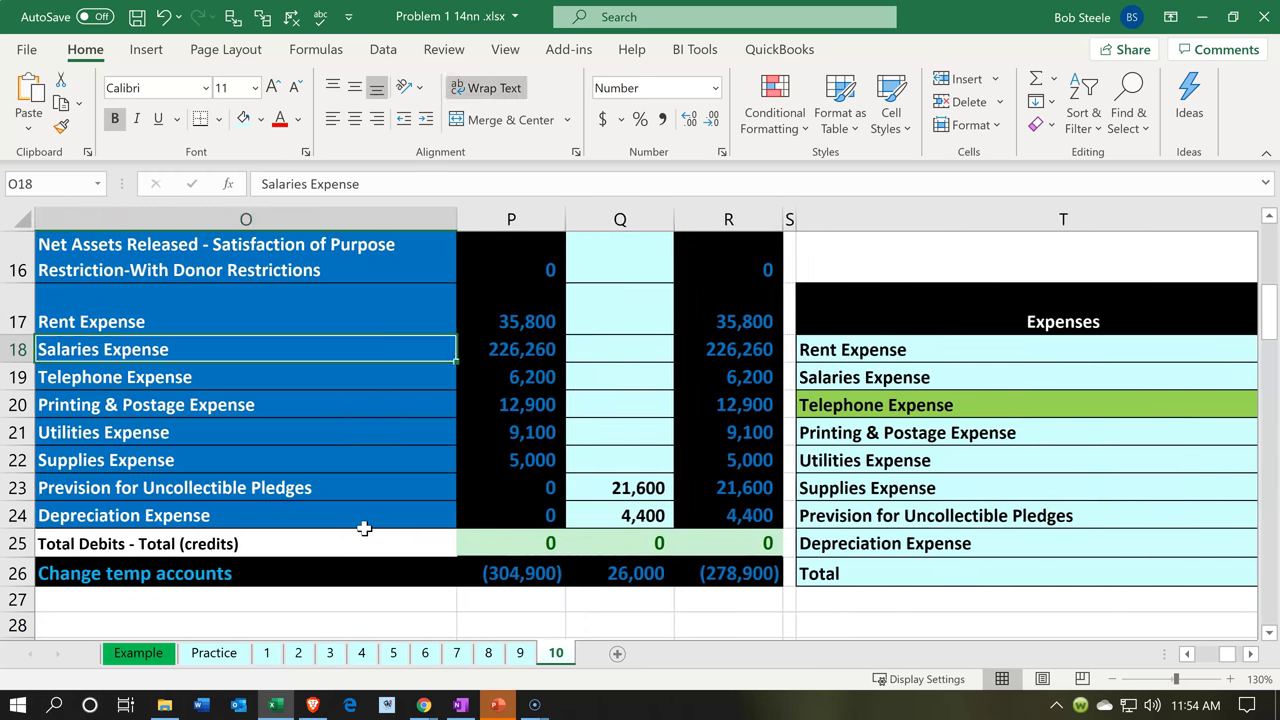
scroll(364, 528, up, 5)
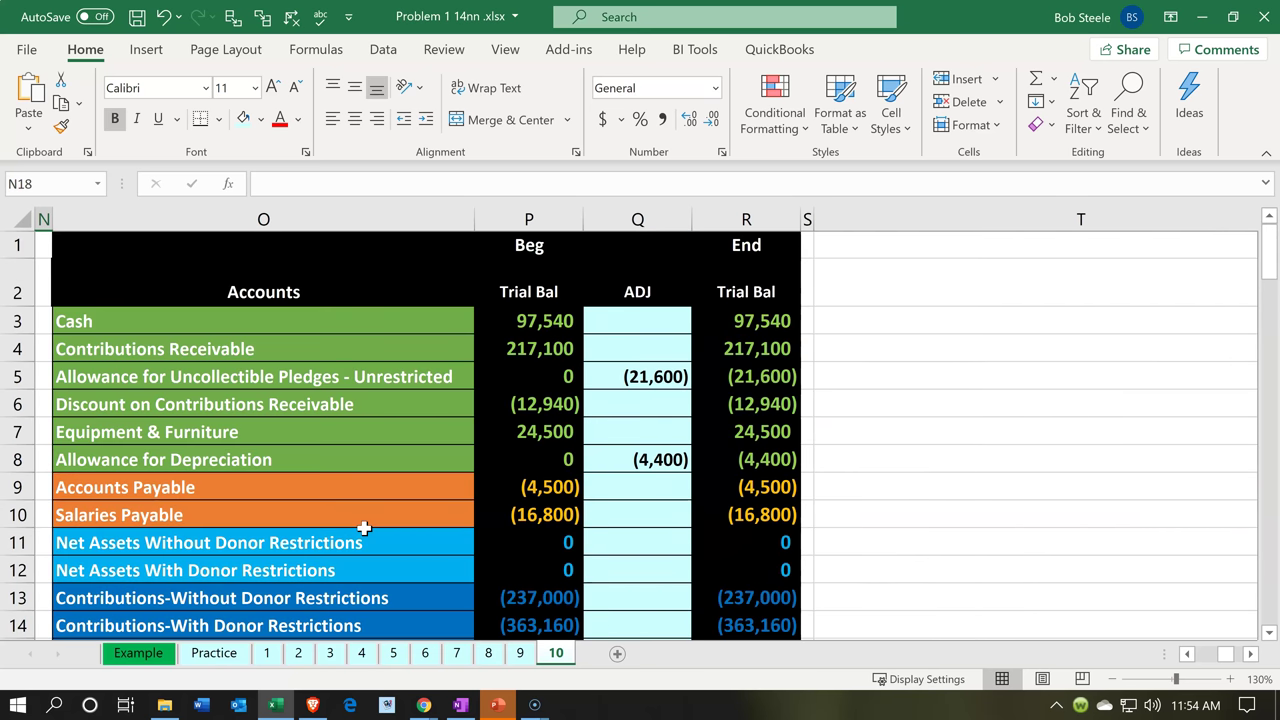
scroll(364, 528, down, 4)
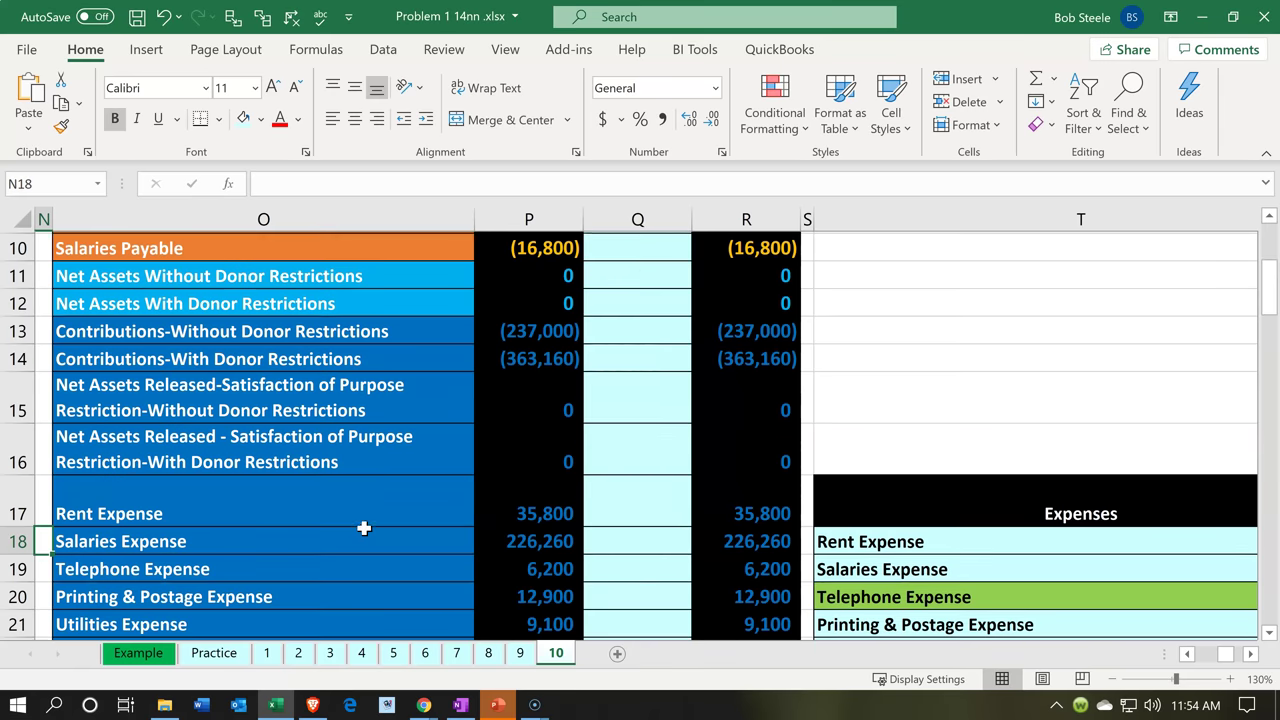
scroll(364, 528, down, 1)
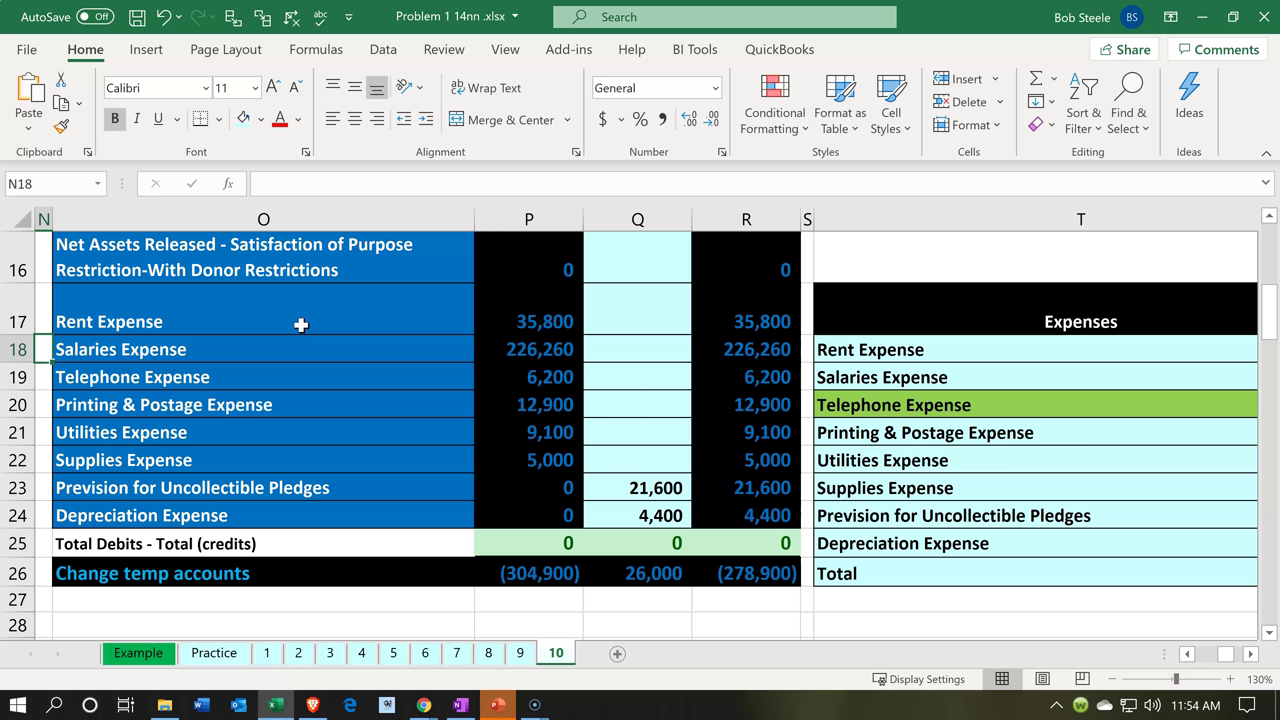
click(386, 400)
scroll(386, 400, up, 3)
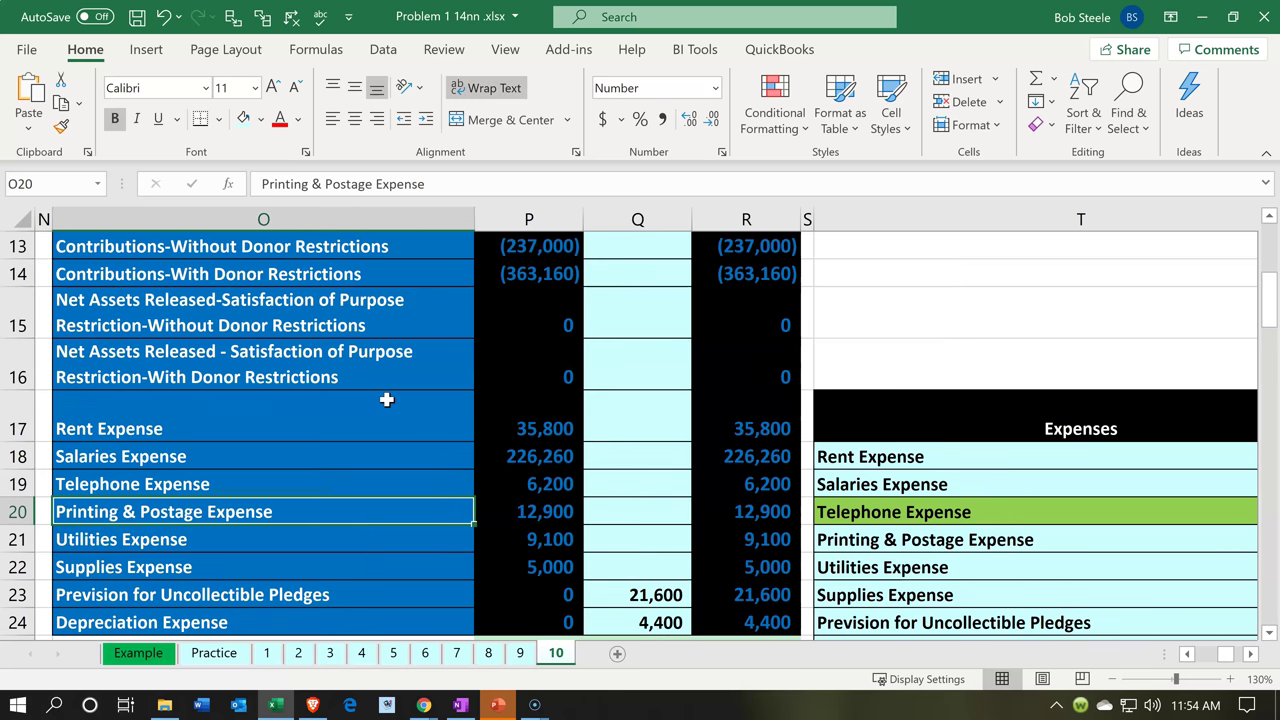
scroll(386, 400, up, 2)
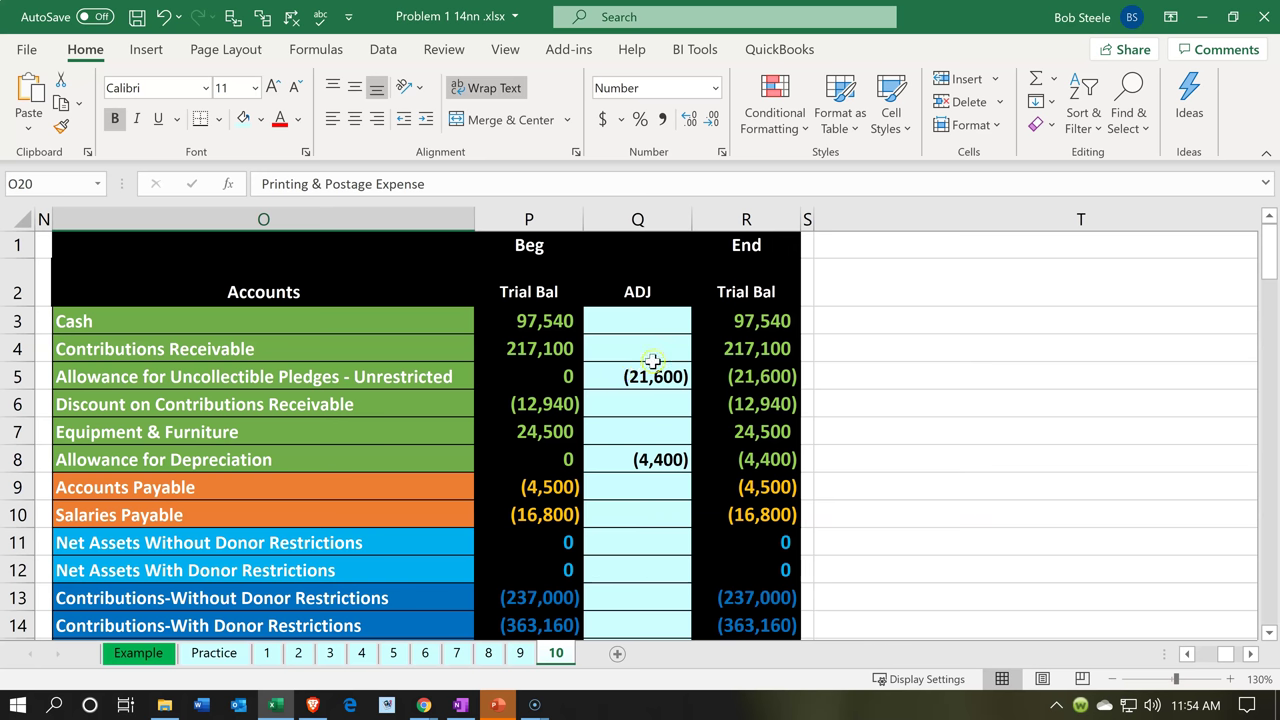
drag(723, 325, 728, 510)
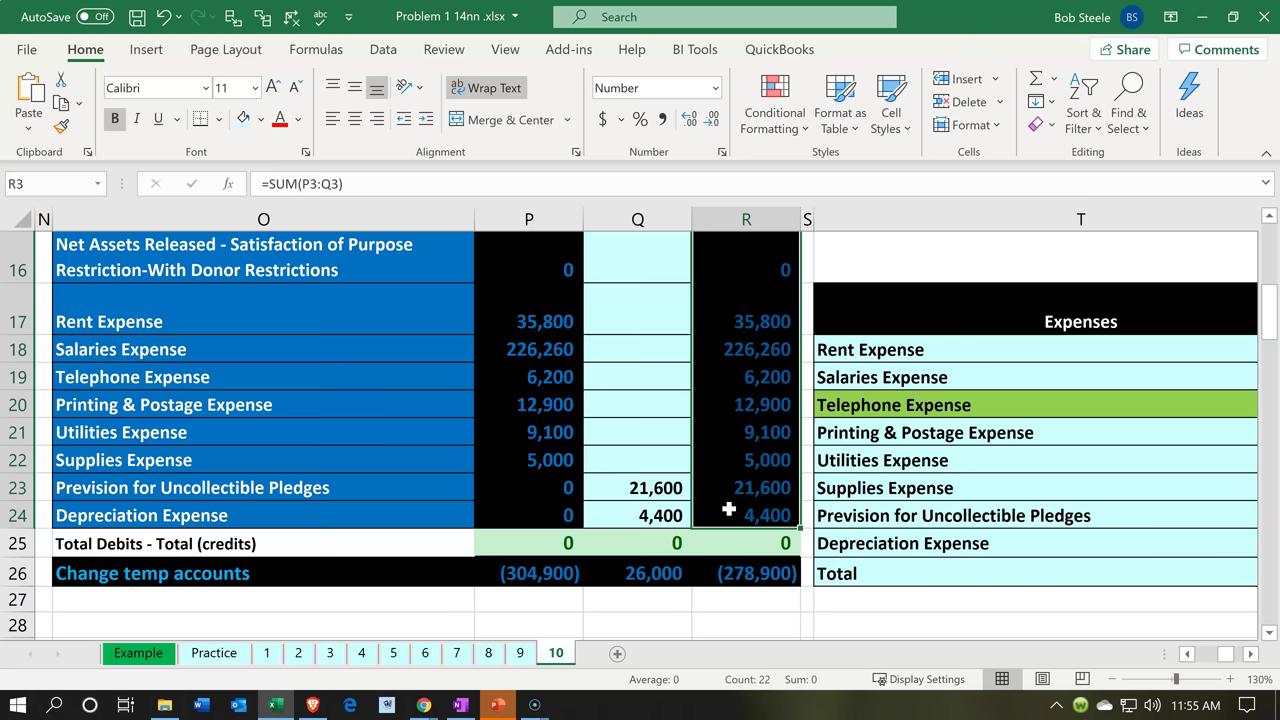
Step: Examine the second trial balance, from its beginning balances down to the adjustments of the rent, salaries and telephone expense accounts
click(372, 525)
scroll(385, 525, down, 4)
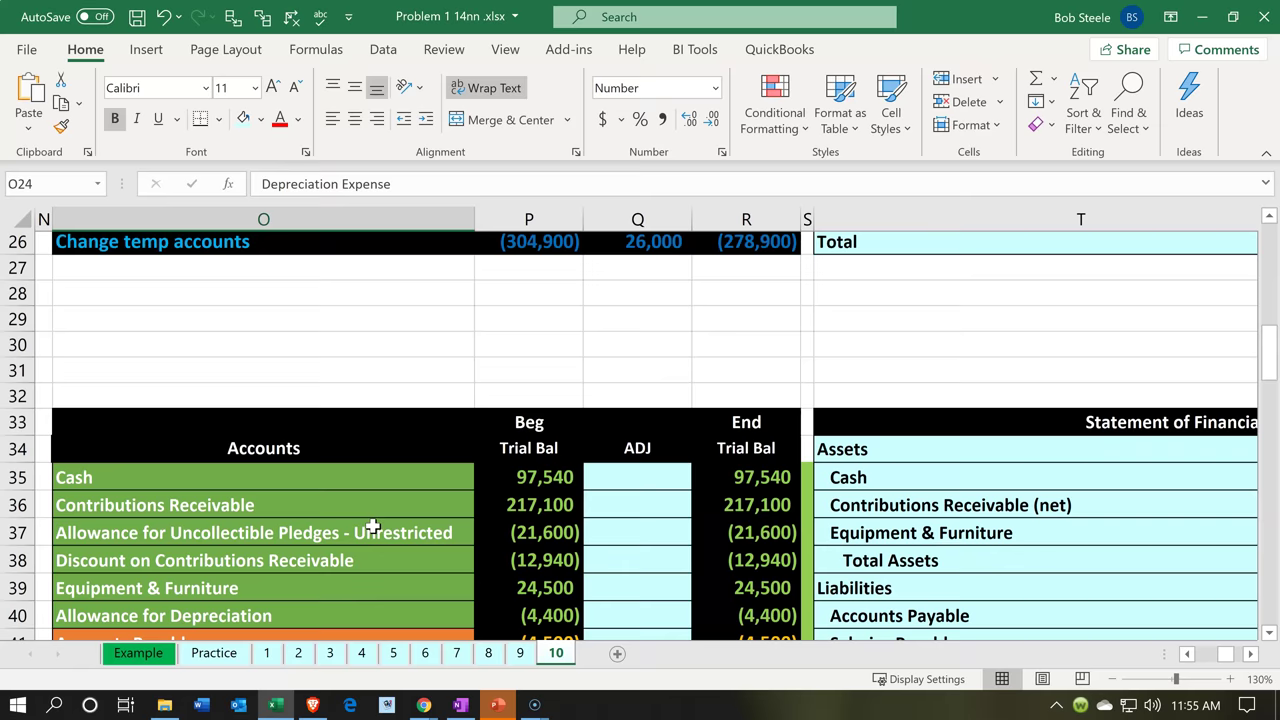
scroll(388, 525, down, 1)
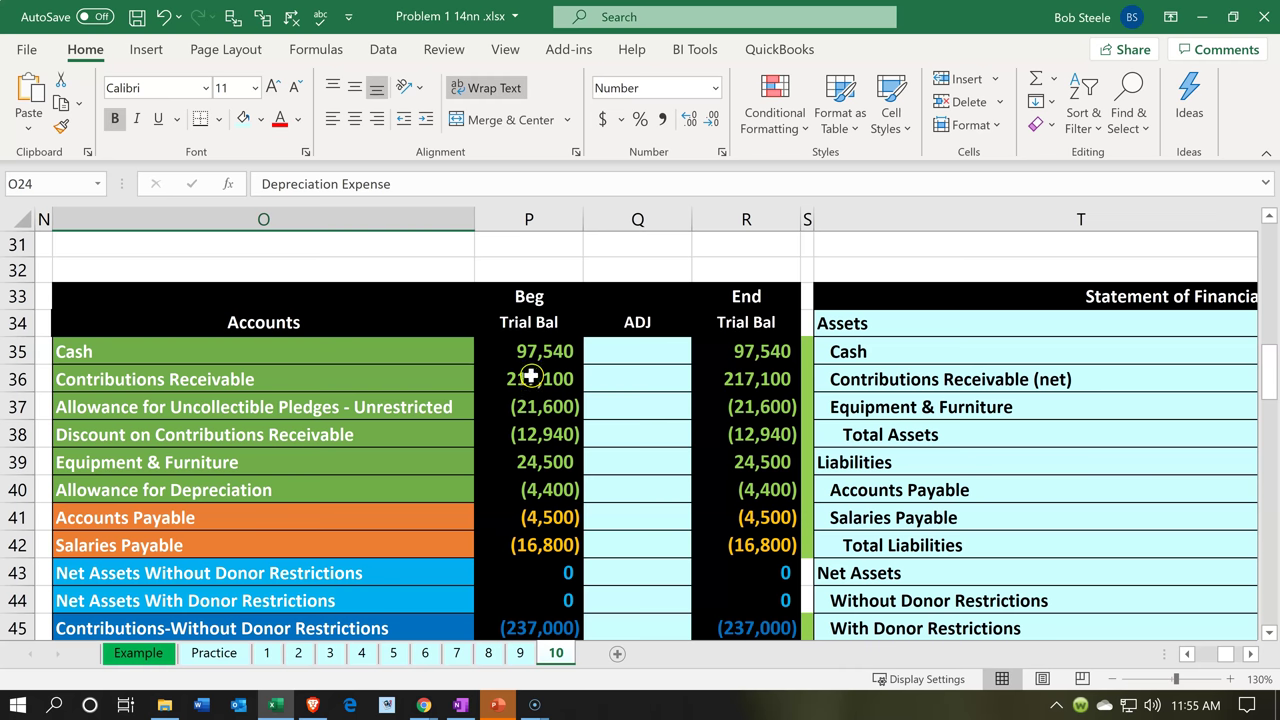
click(530, 371)
scroll(530, 370, down, 2)
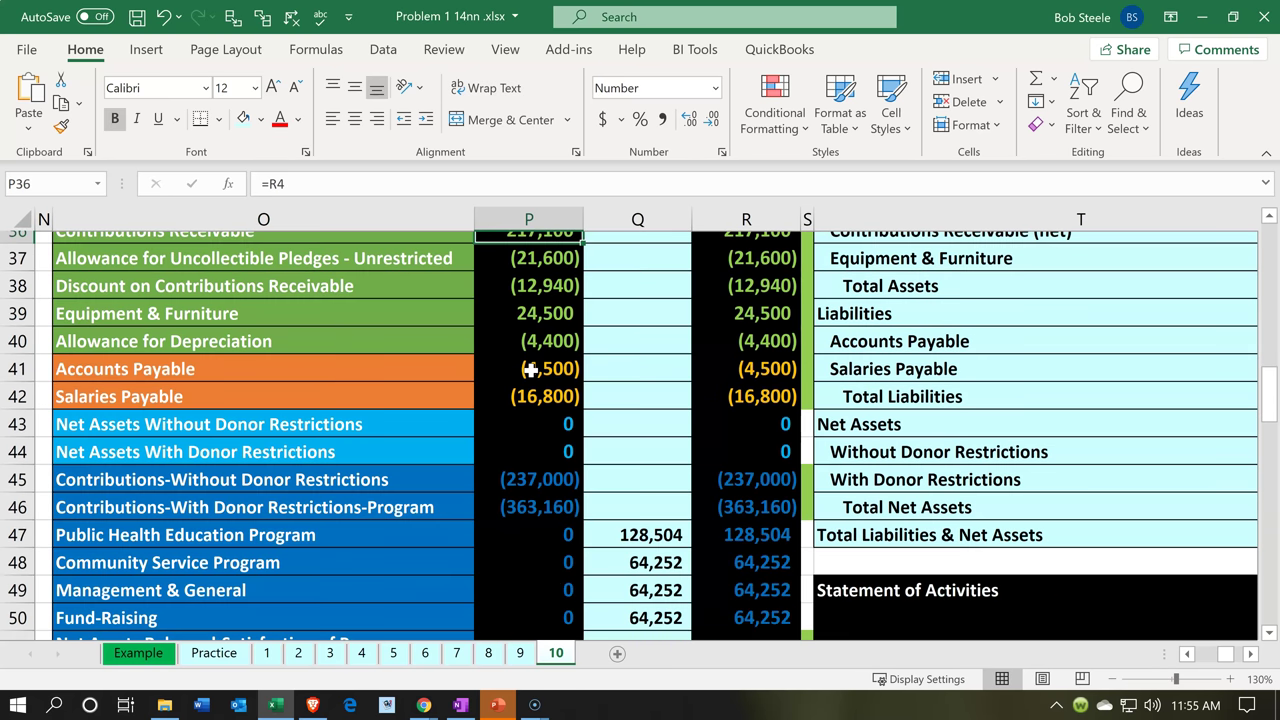
scroll(530, 371, down, 4)
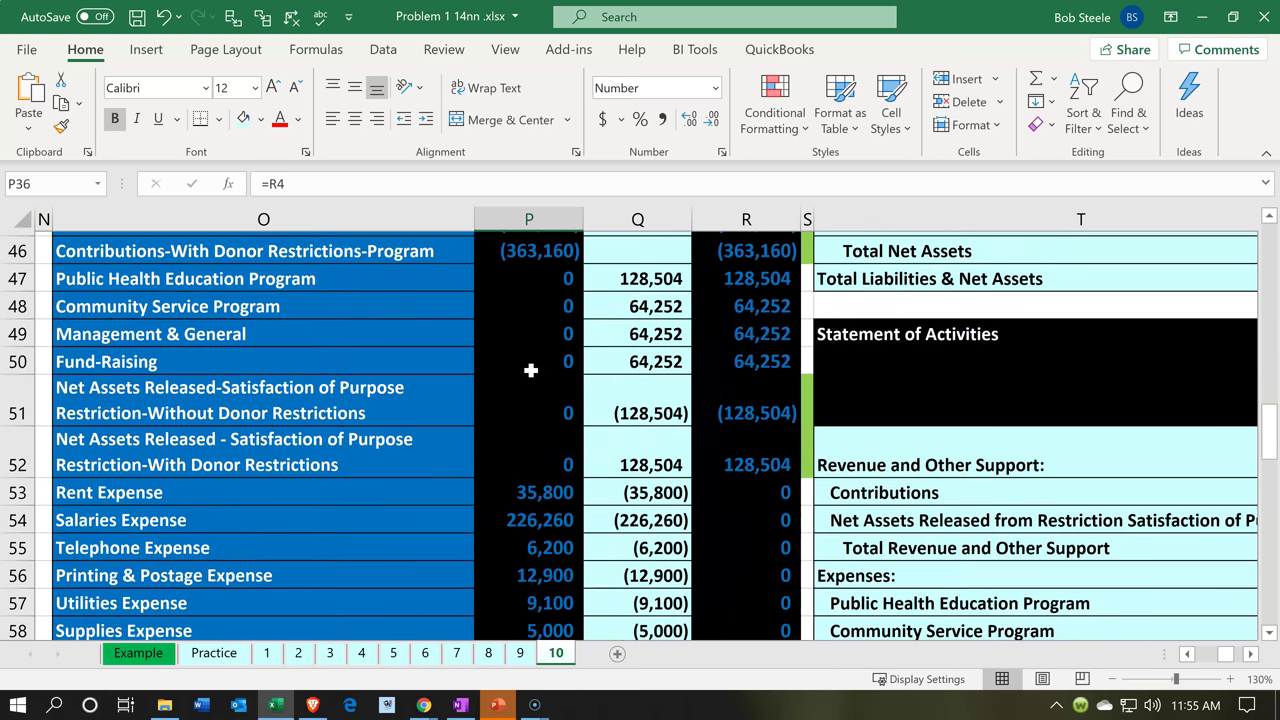
click(306, 410)
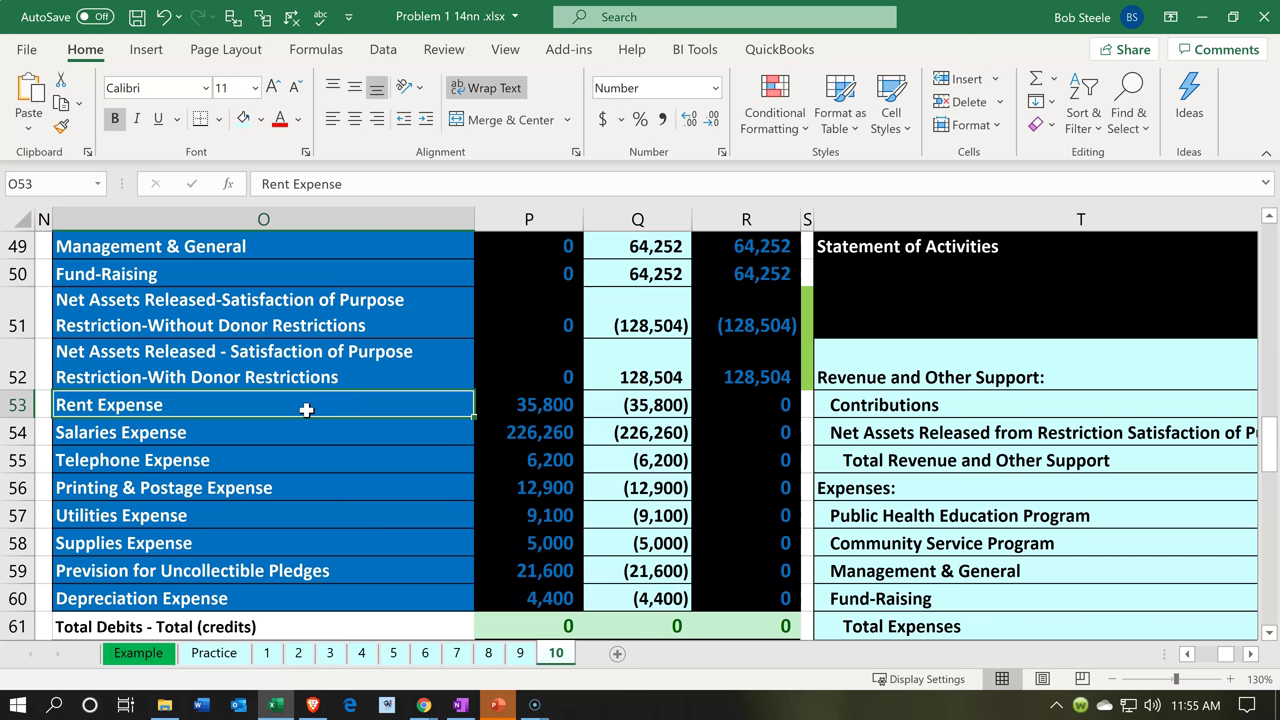
key(Down)
key(Down)
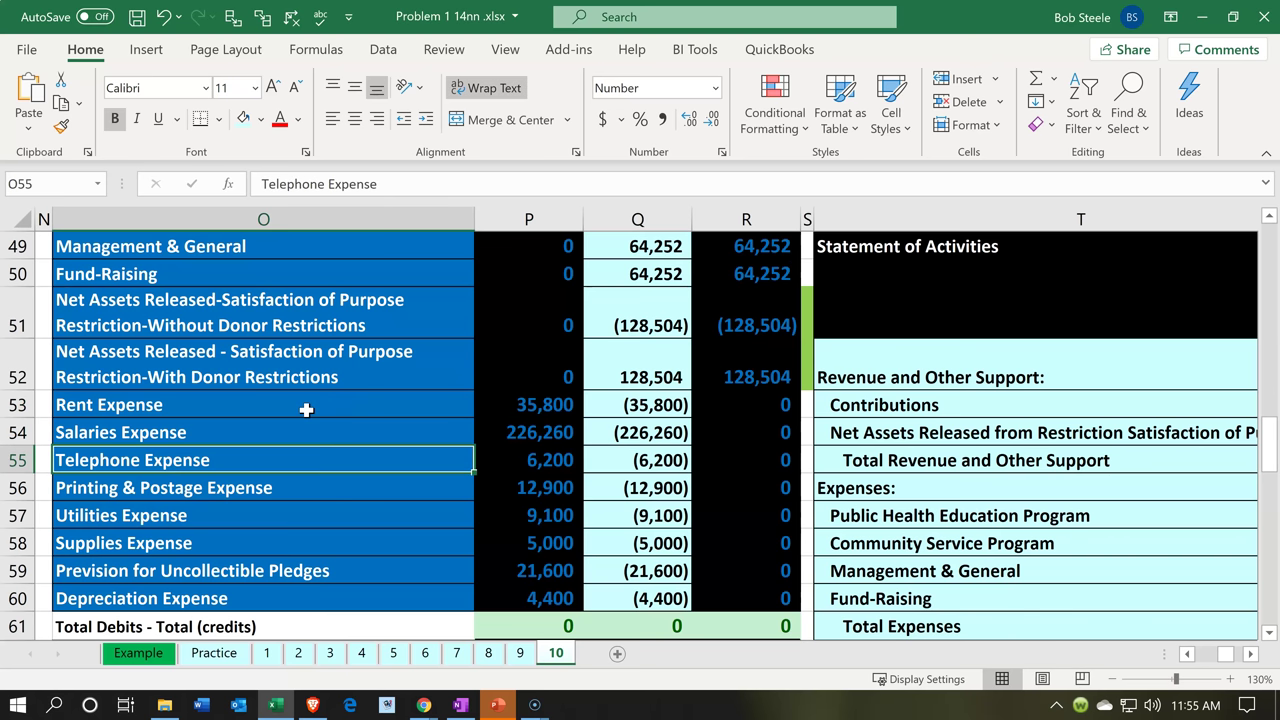
Step: Review the second trial balance's contribution accounts and functional accounts, from Public Health Education Program through Fund-Raising
key(Up)
key(Up)
key(Up)
key(Up)
key(Up)
key(Up)
key(Up)
key(Up)
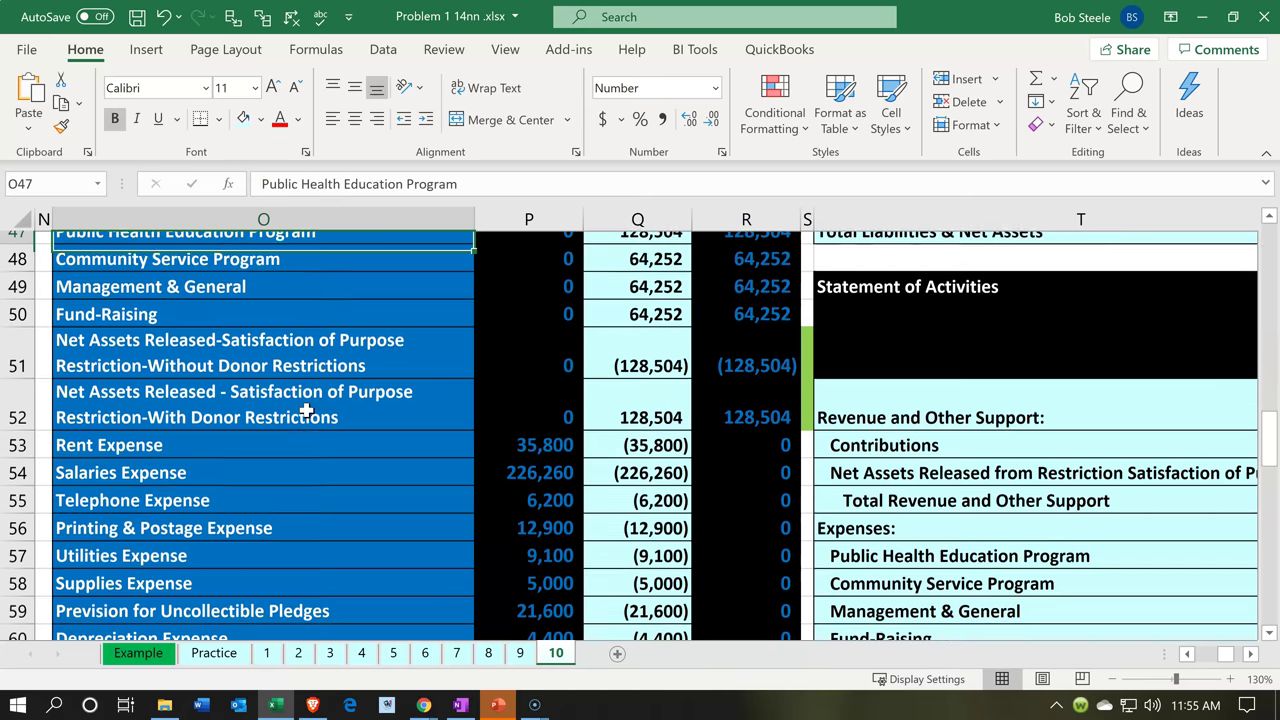
key(Up)
key(Up)
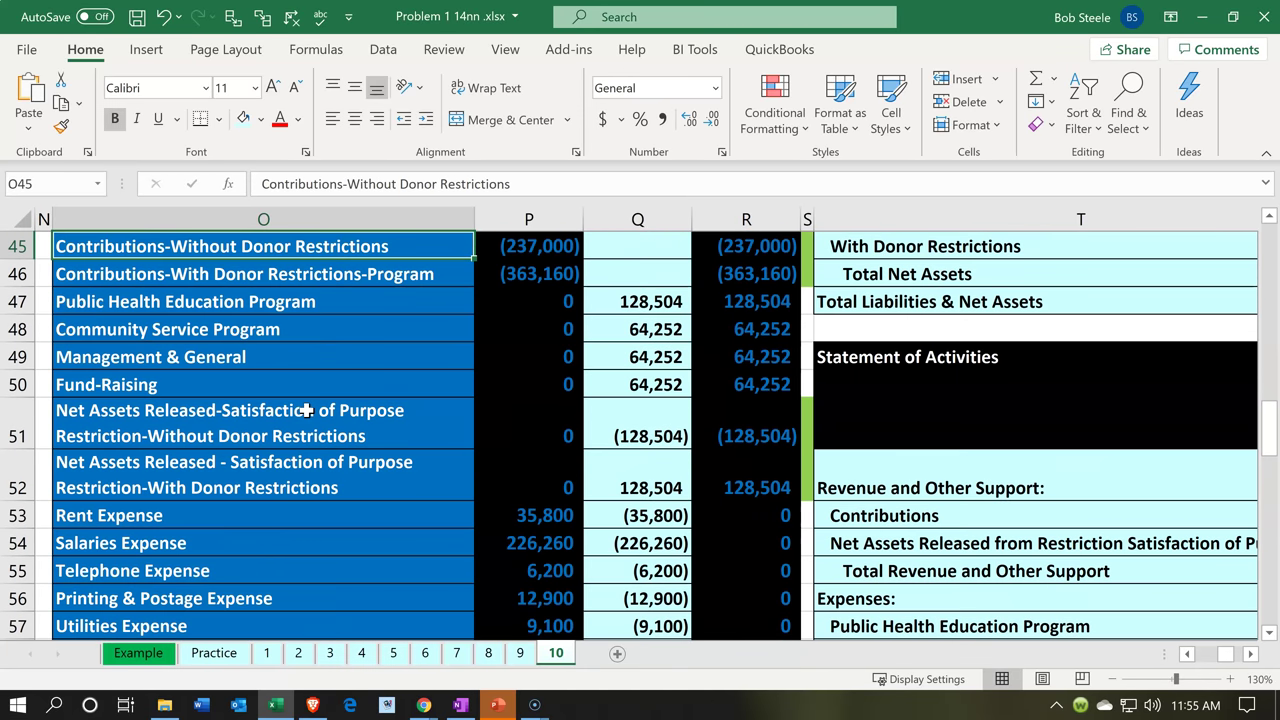
key(Down)
key(Down)
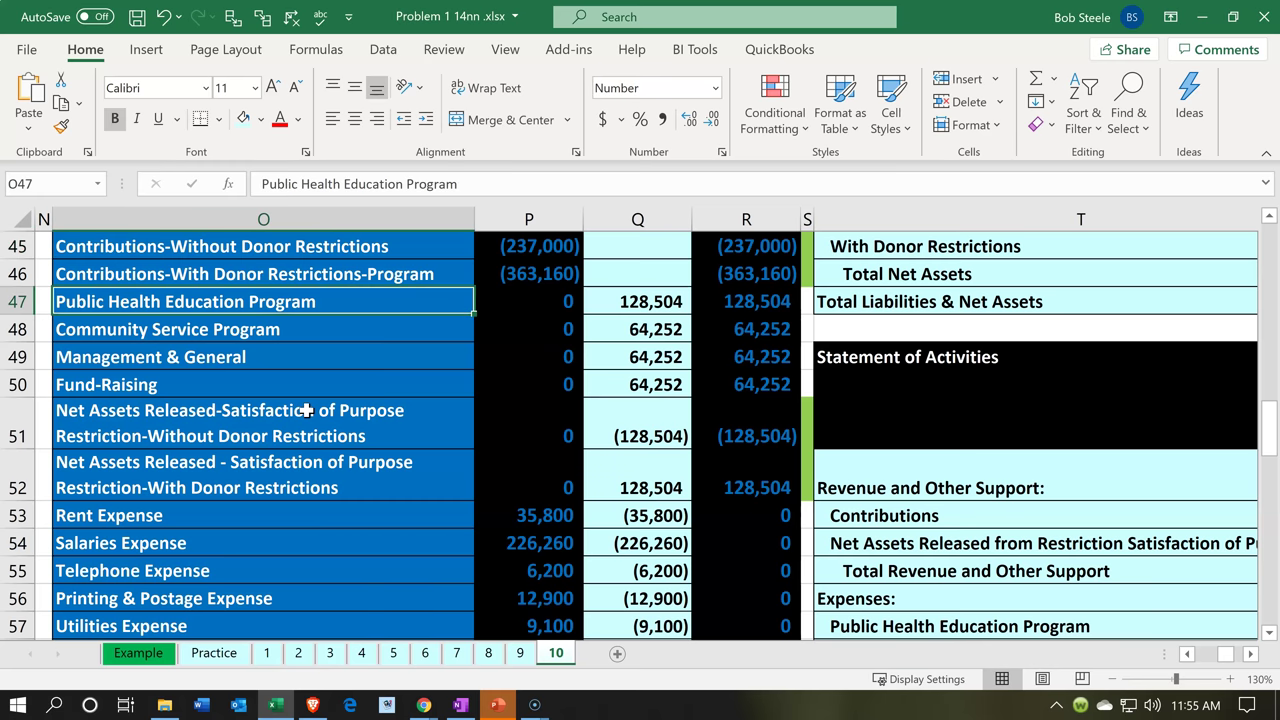
key(Down)
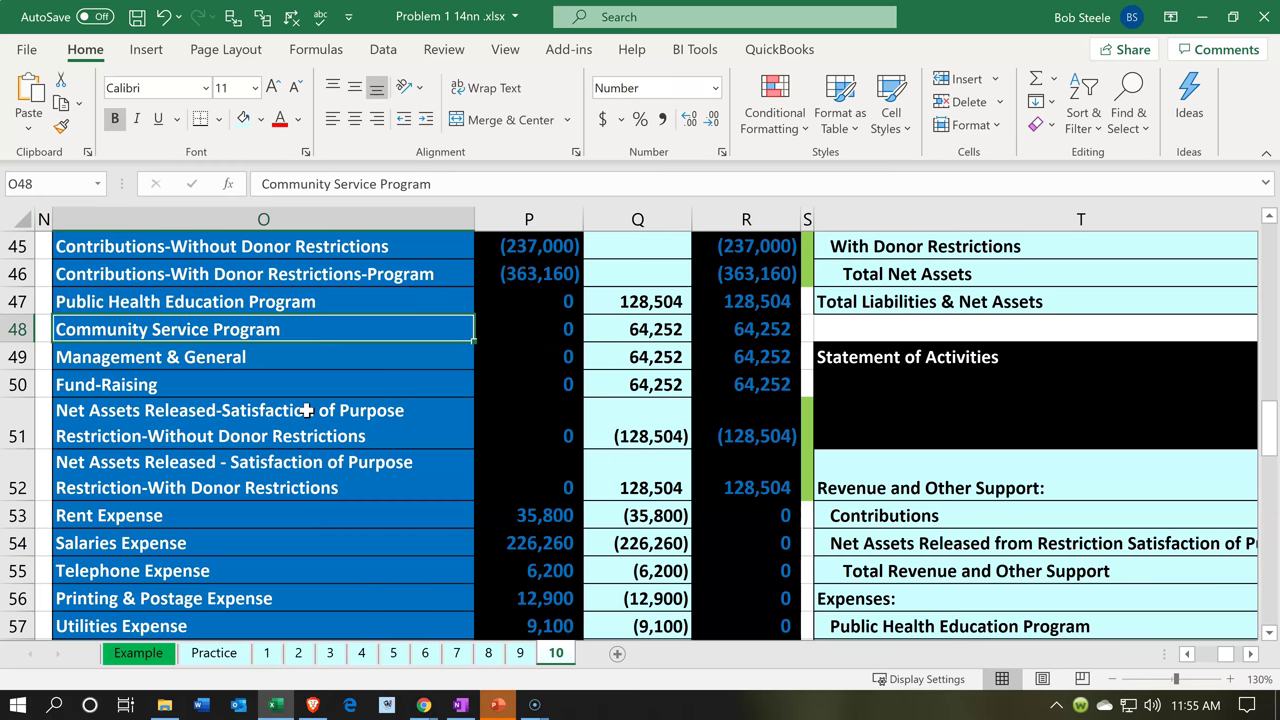
key(Down)
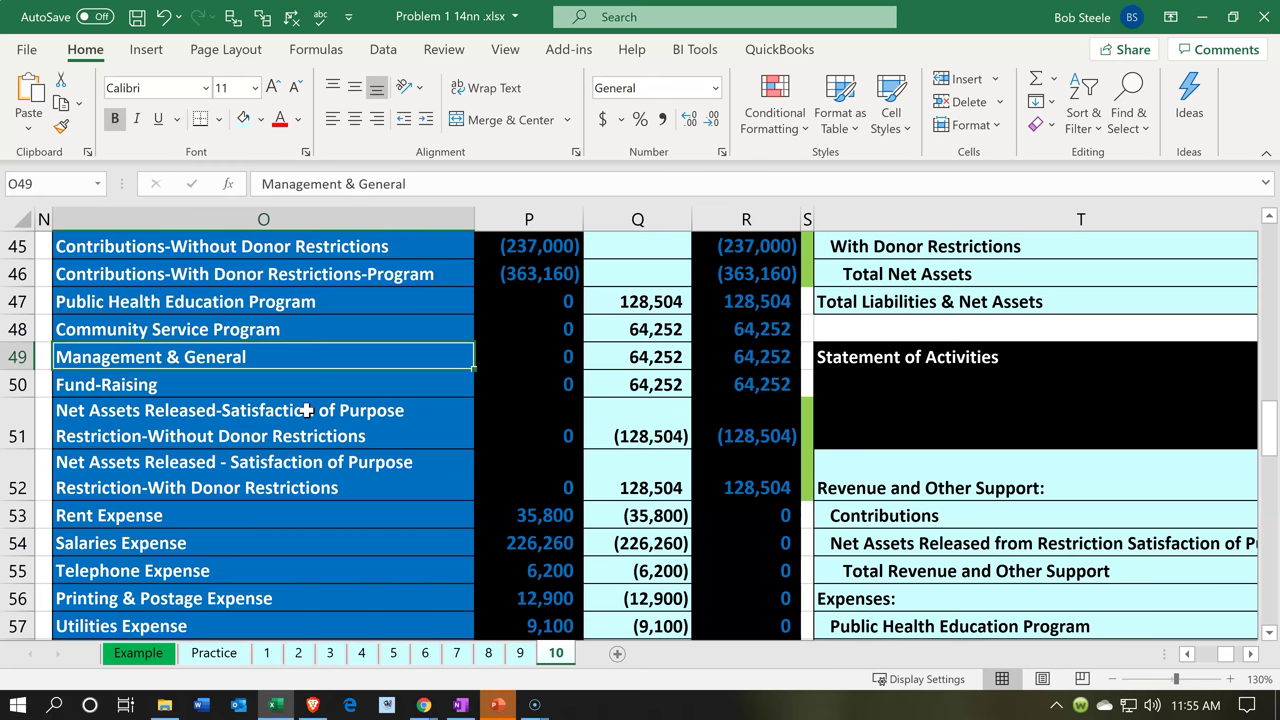
key(Down)
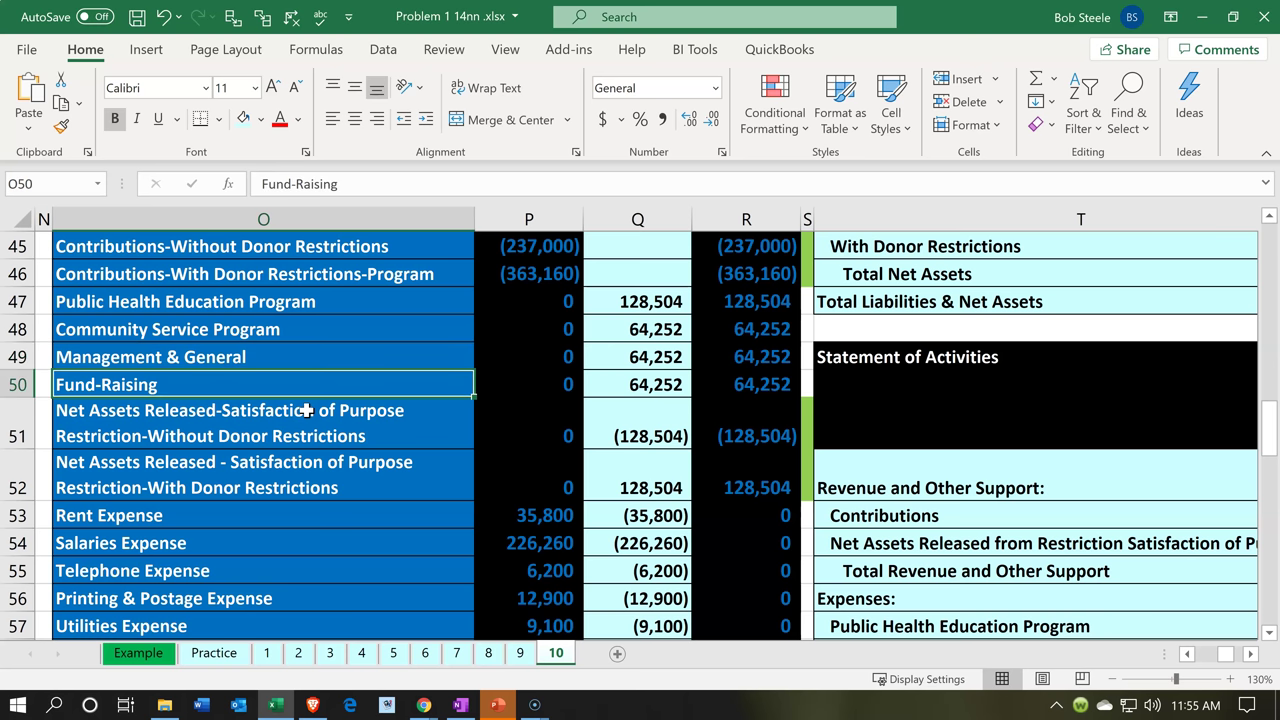
Step: Examine journal entry 9, which reallocates expenses to the functional accounts, and journal entry 10 for net assets released from restriction
key(Left)
key(Left)
key(Left)
key(Left)
key(Left)
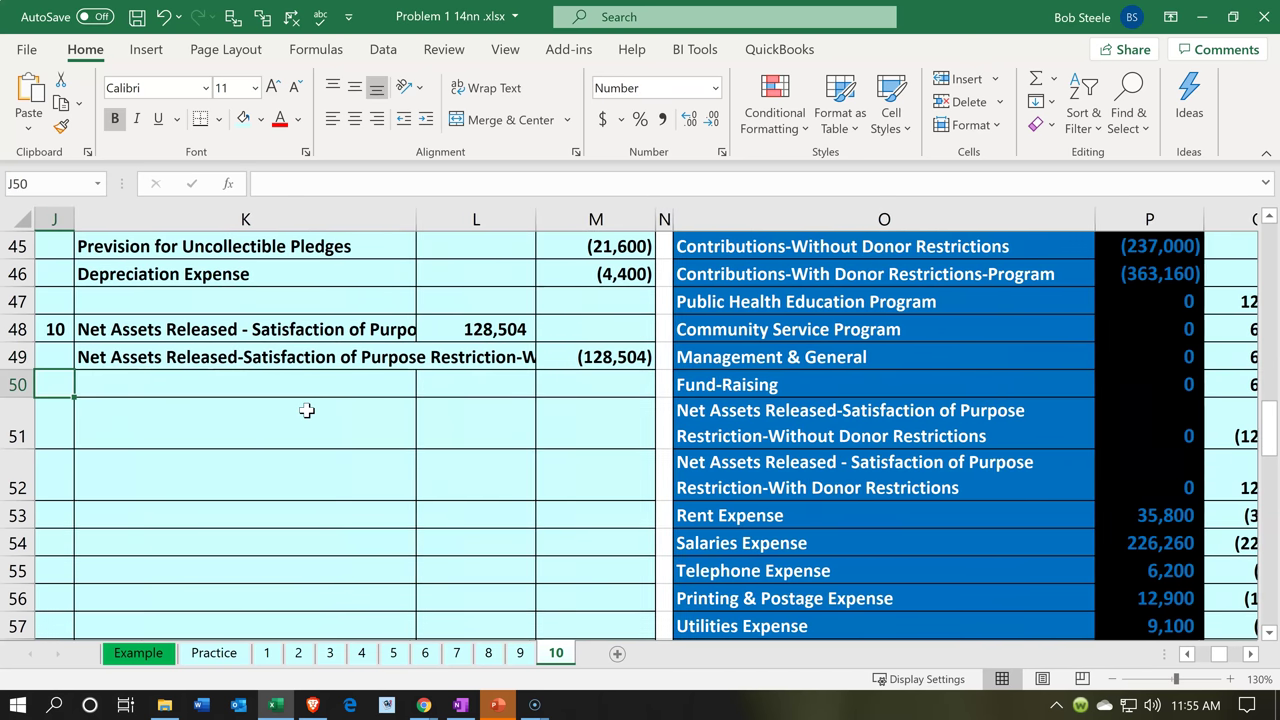
scroll(307, 410, up, 4)
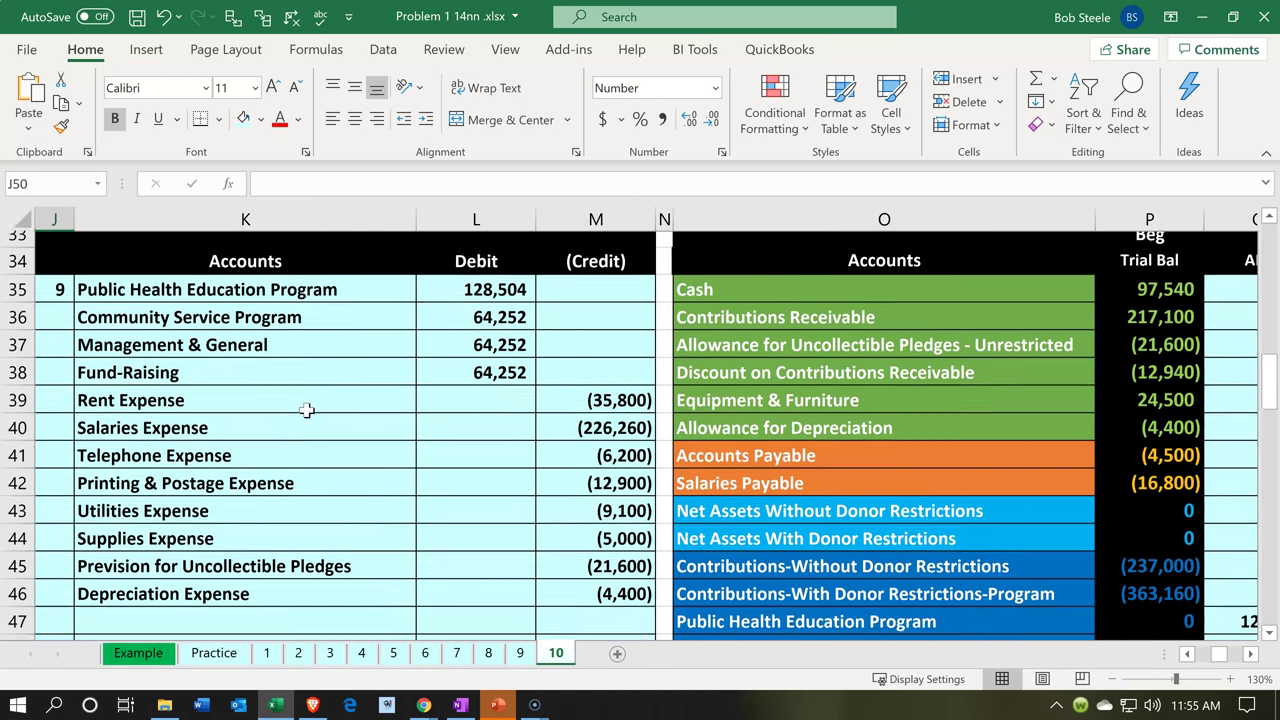
click(230, 362)
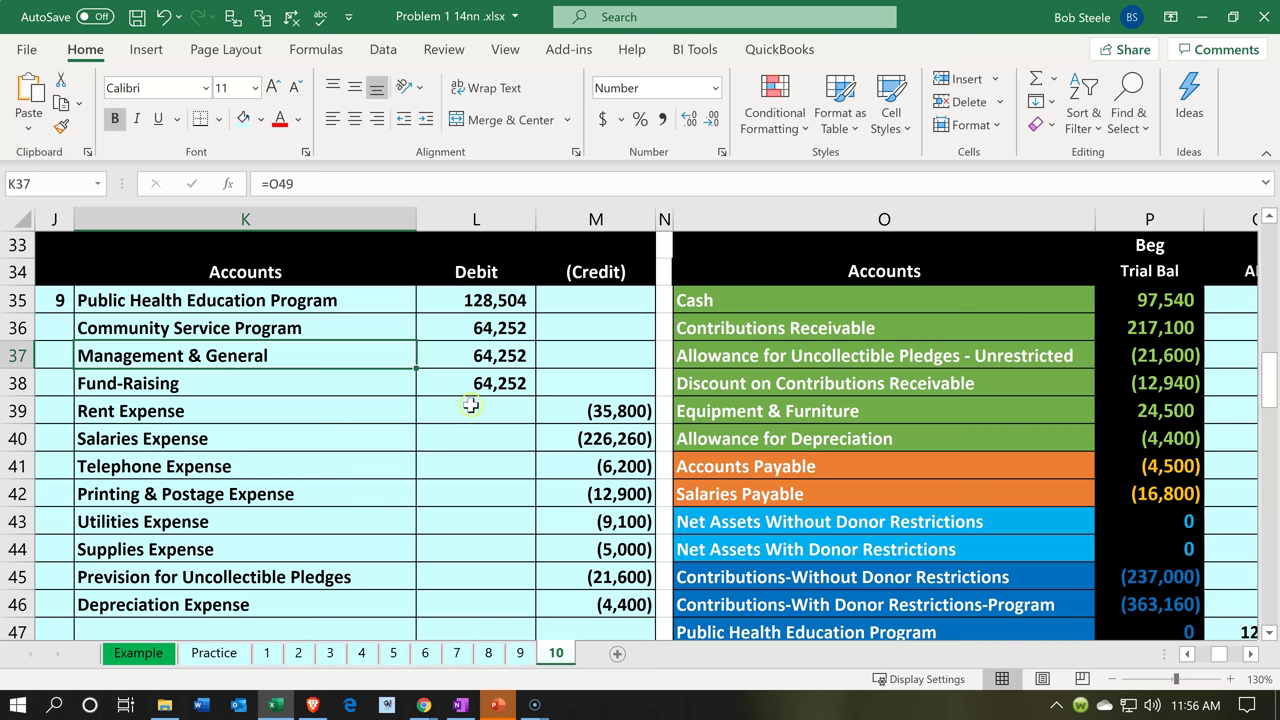
click(976, 407)
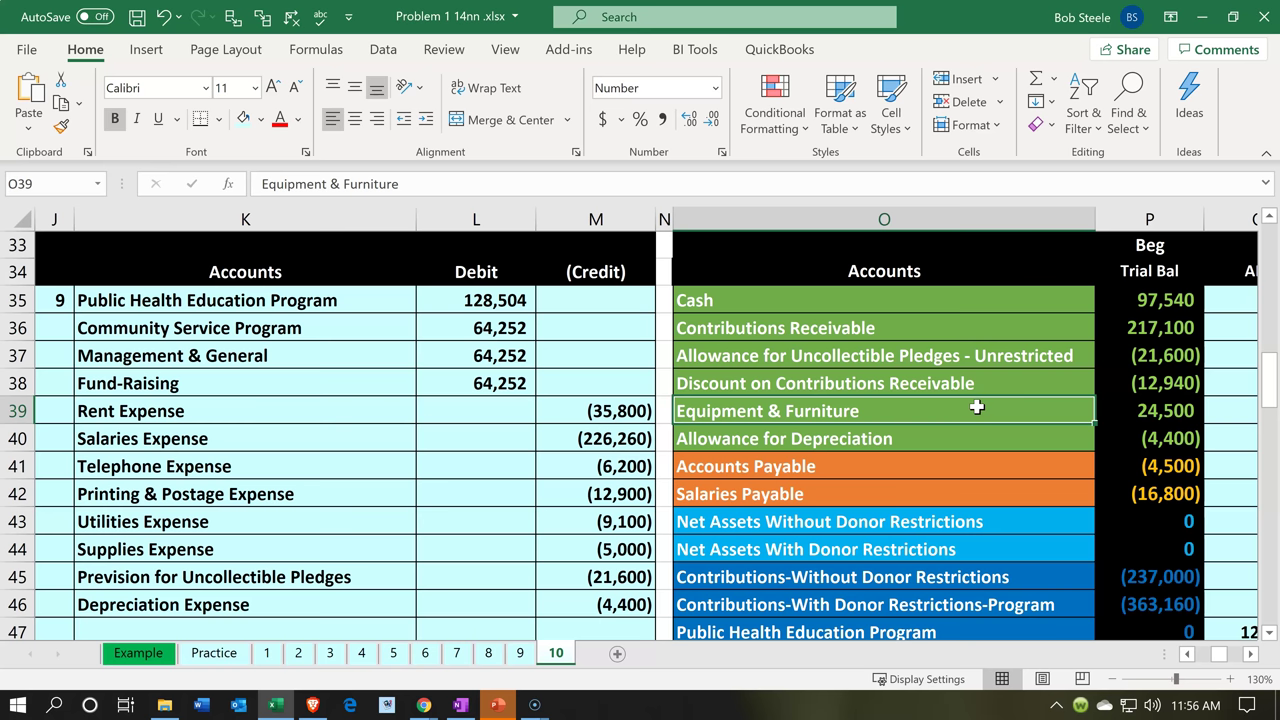
scroll(976, 407, down, 2)
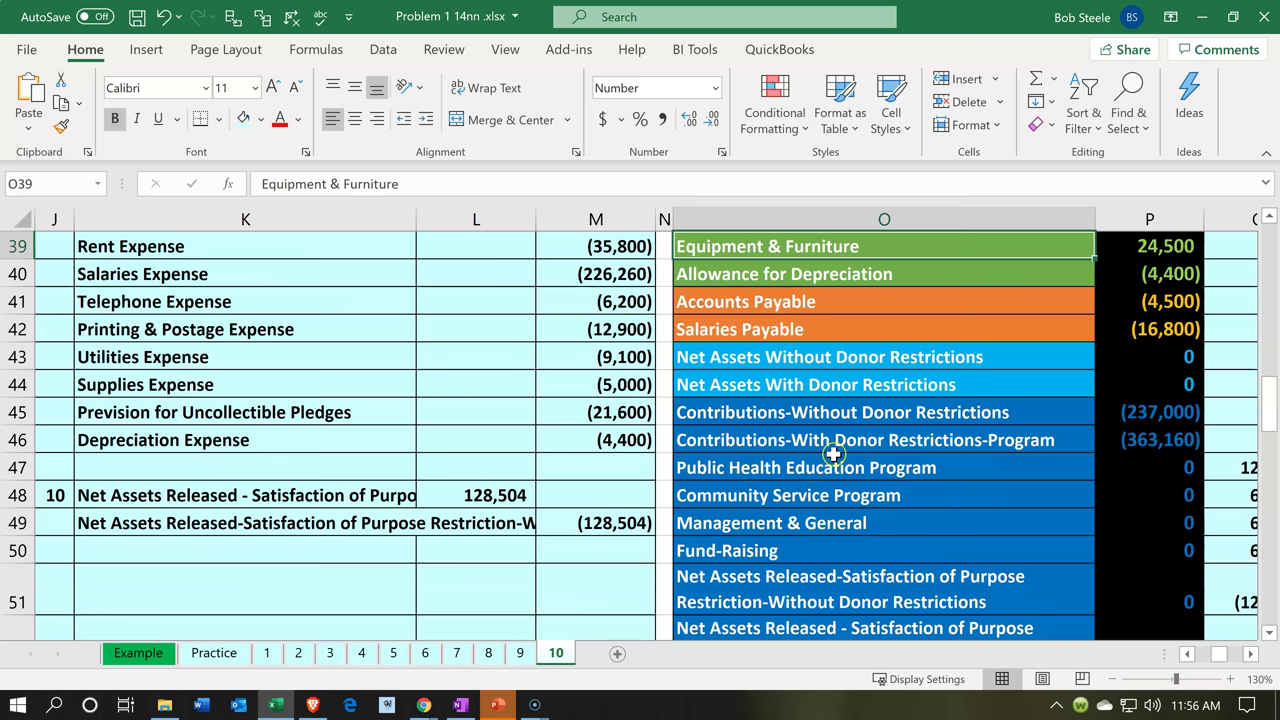
click(290, 490)
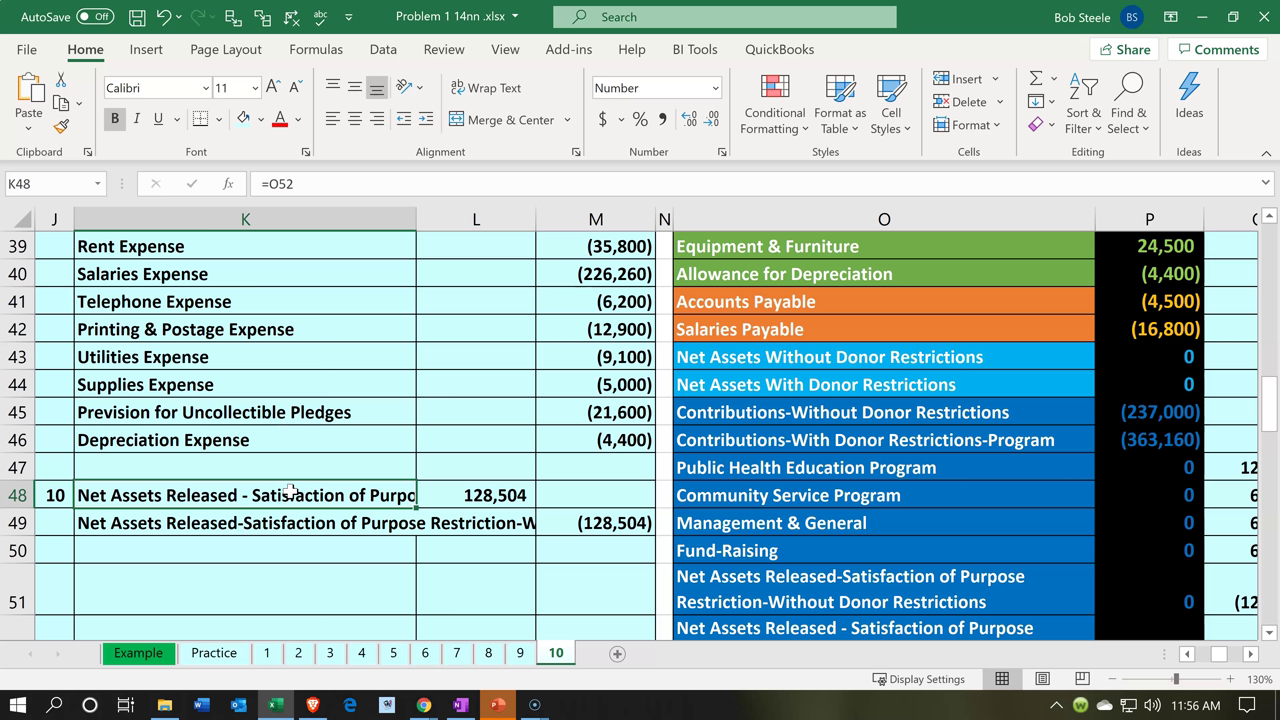
Step: Trace journal entry 10 to the Net Assets Released accounts in the second trial balance
key(Down)
key(Down)
key(Down)
key(Down)
key(Down)
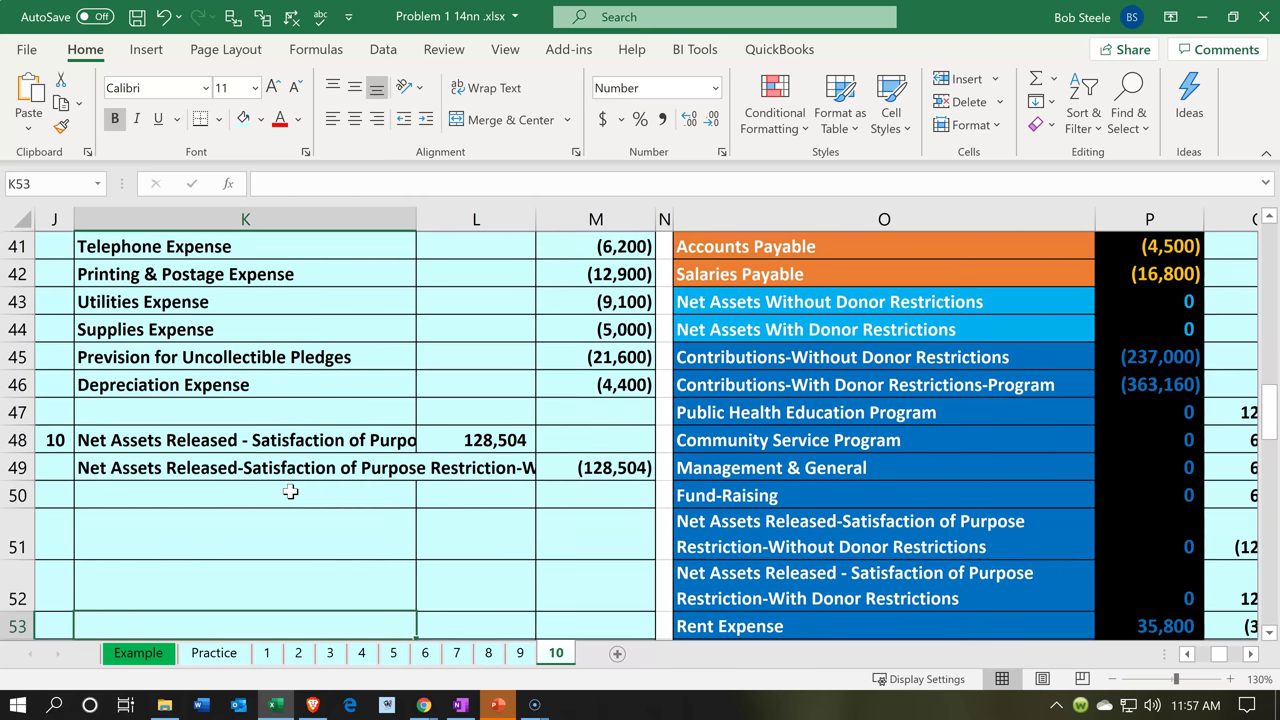
key(Right)
key(Right)
key(Right)
key(Right)
key(Up)
key(Up)
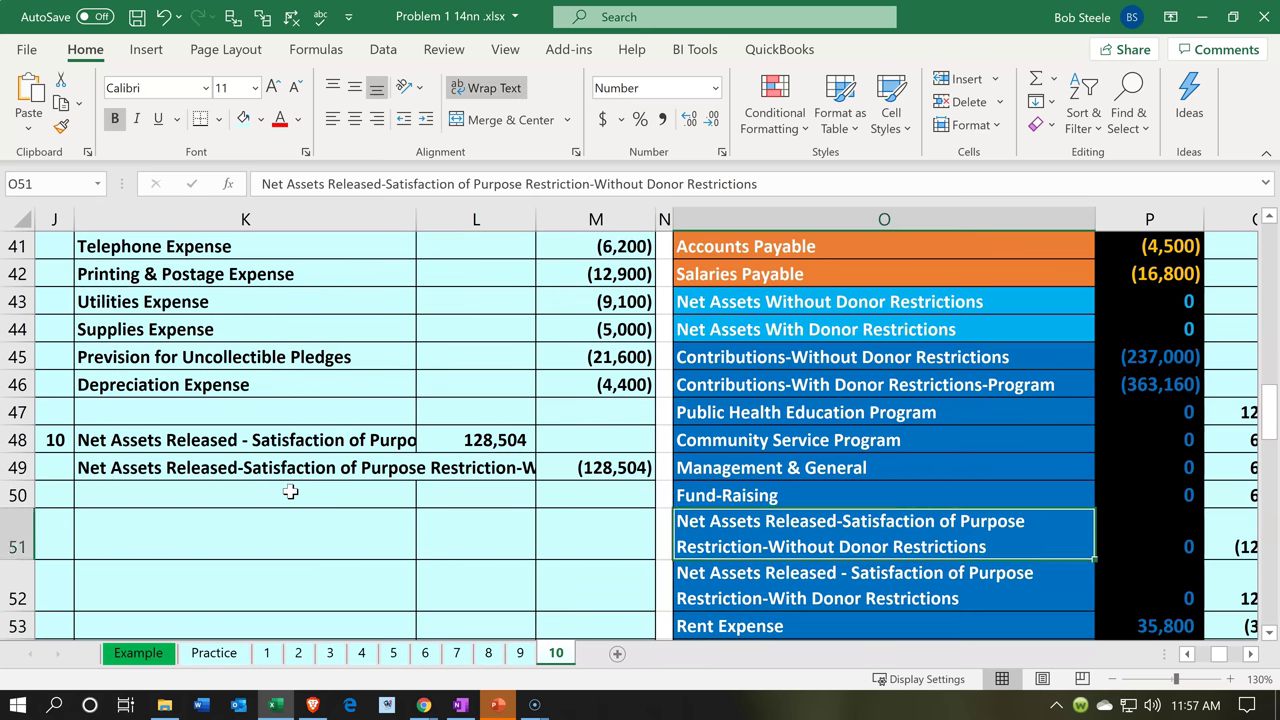
key(Up)
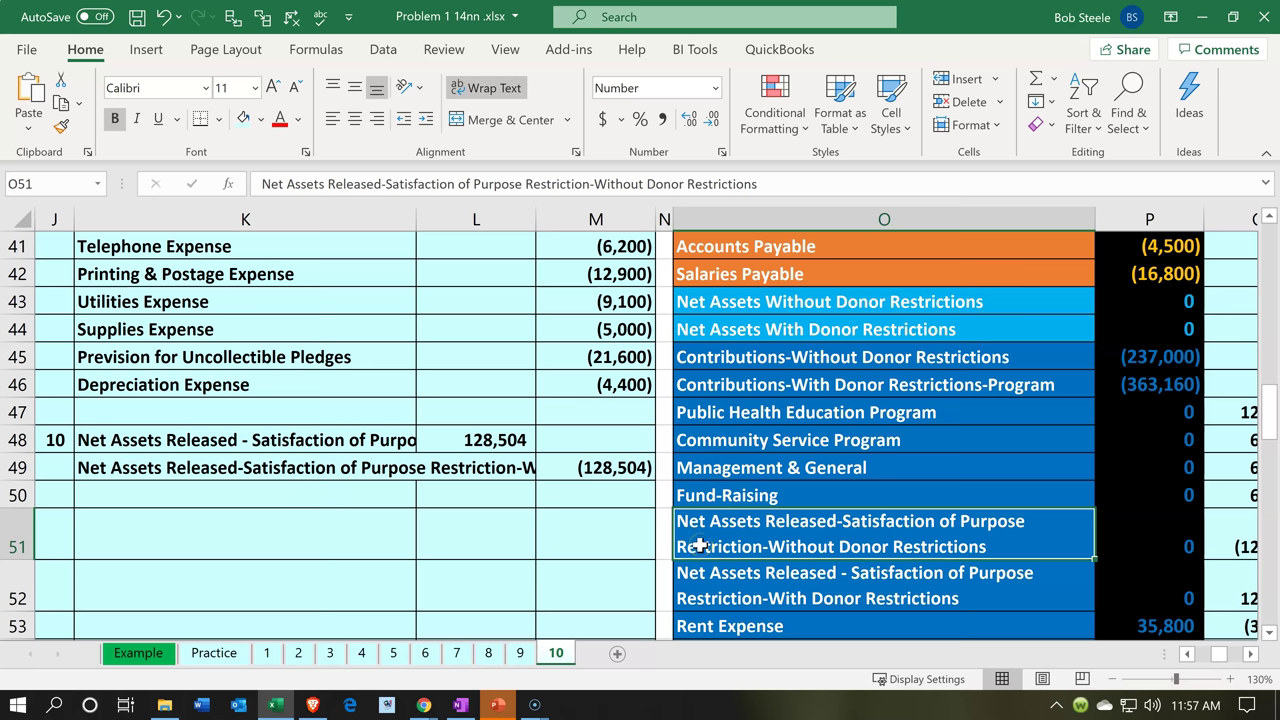
Step: Examine the adjustments to both Net Assets Released accounts and the ending balance without donor restrictions
click(737, 597)
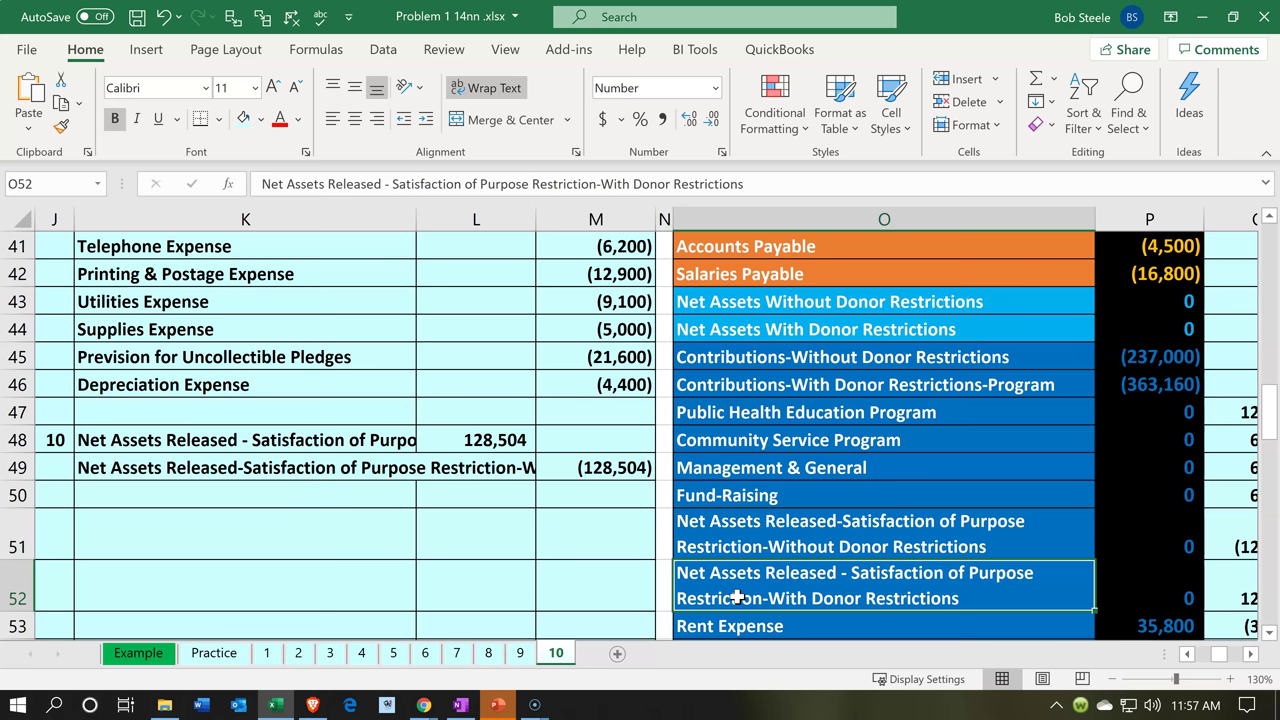
key(Right)
key(Right)
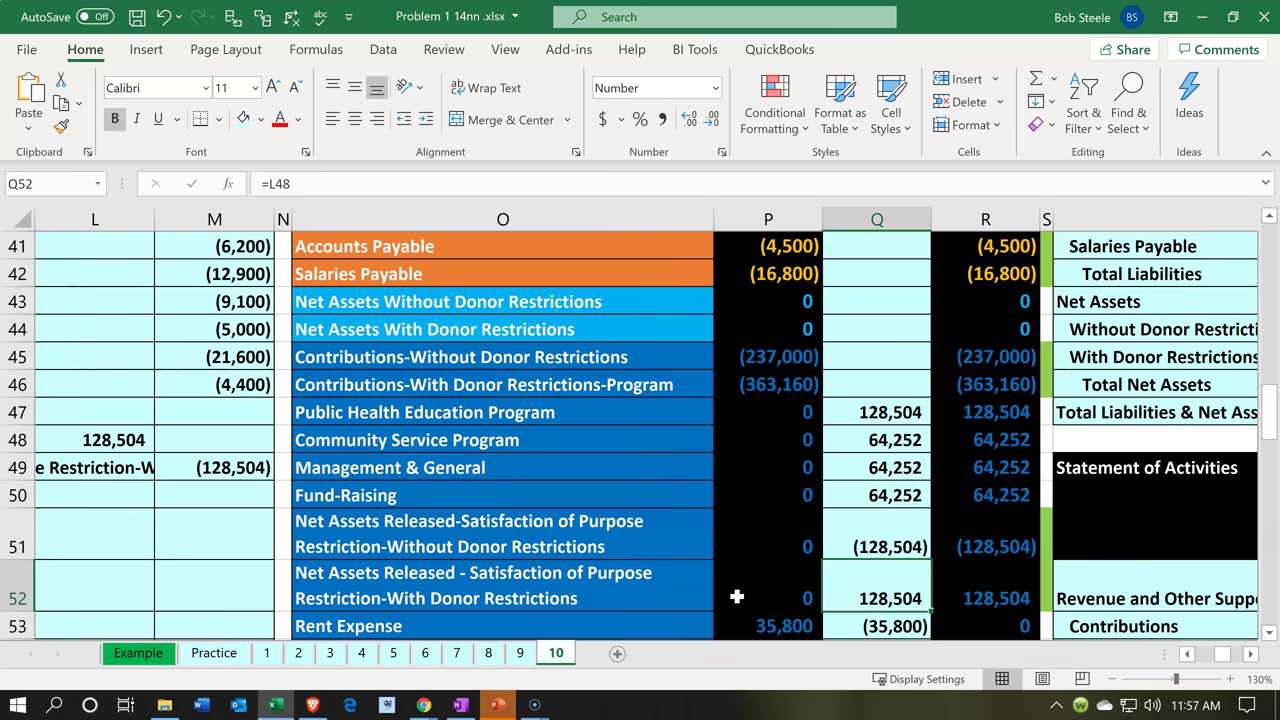
key(Up)
key(Right)
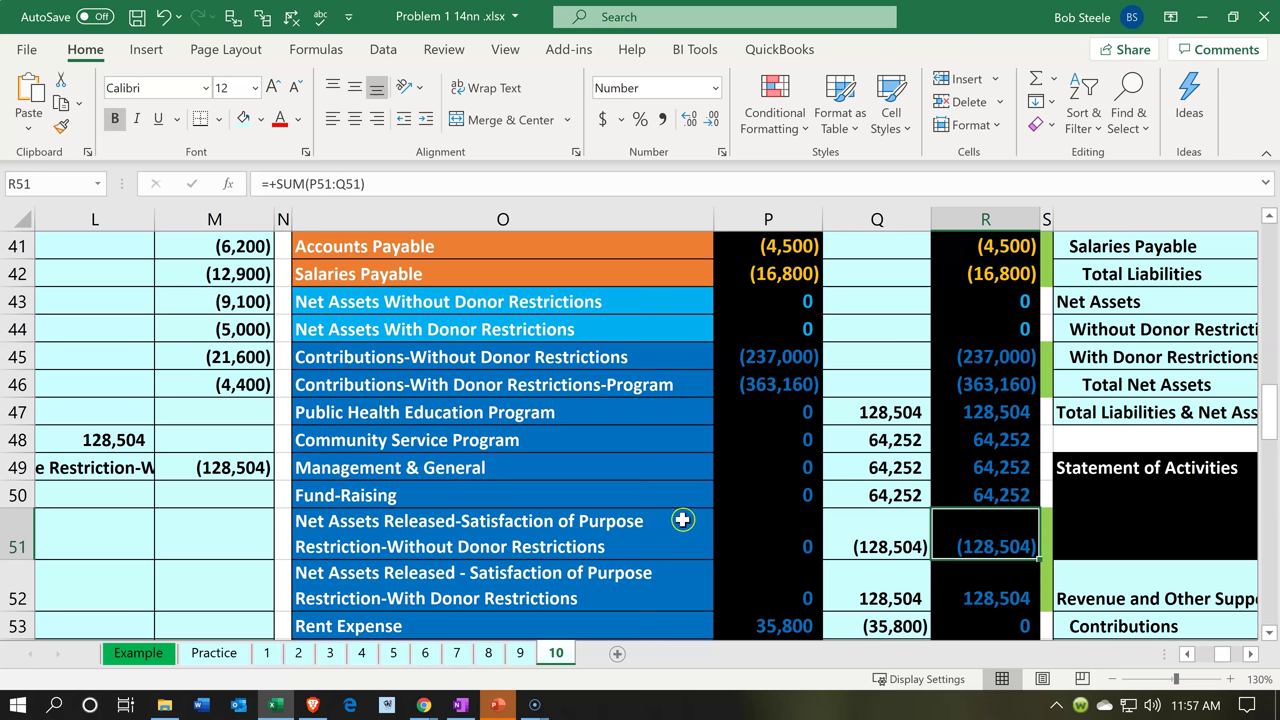
Step: Review the second trial balance's accounts from Net Assets Without Donor Restrictions down to the Net Assets Released accounts
click(540, 298)
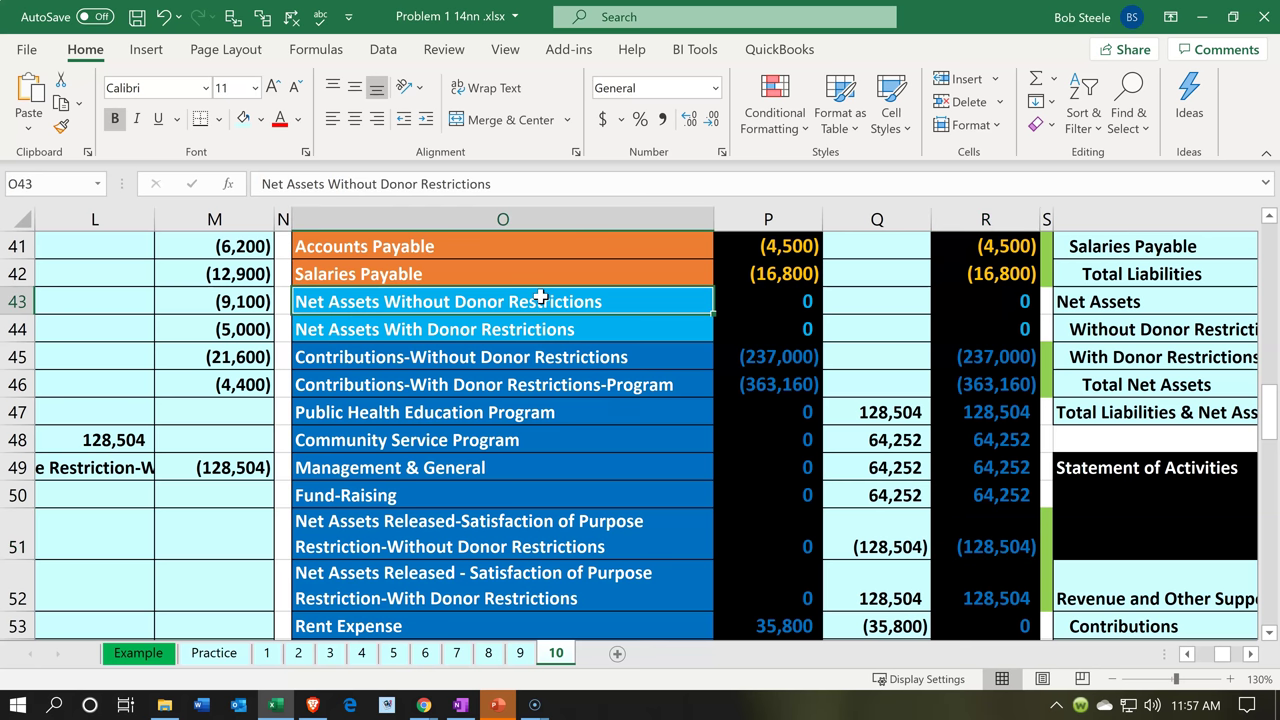
key(Down)
key(Down)
key(Down)
key(Down)
key(Down)
key(Down)
key(Down)
key(Down)
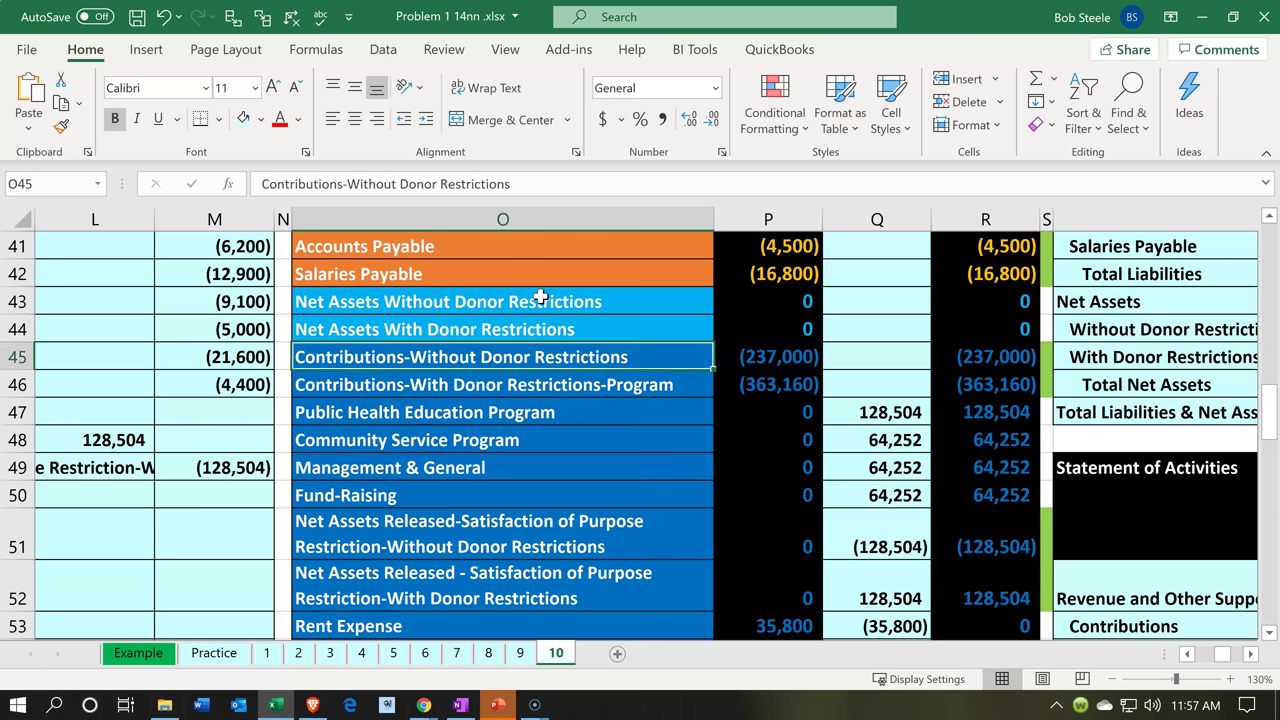
key(Down)
key(Up)
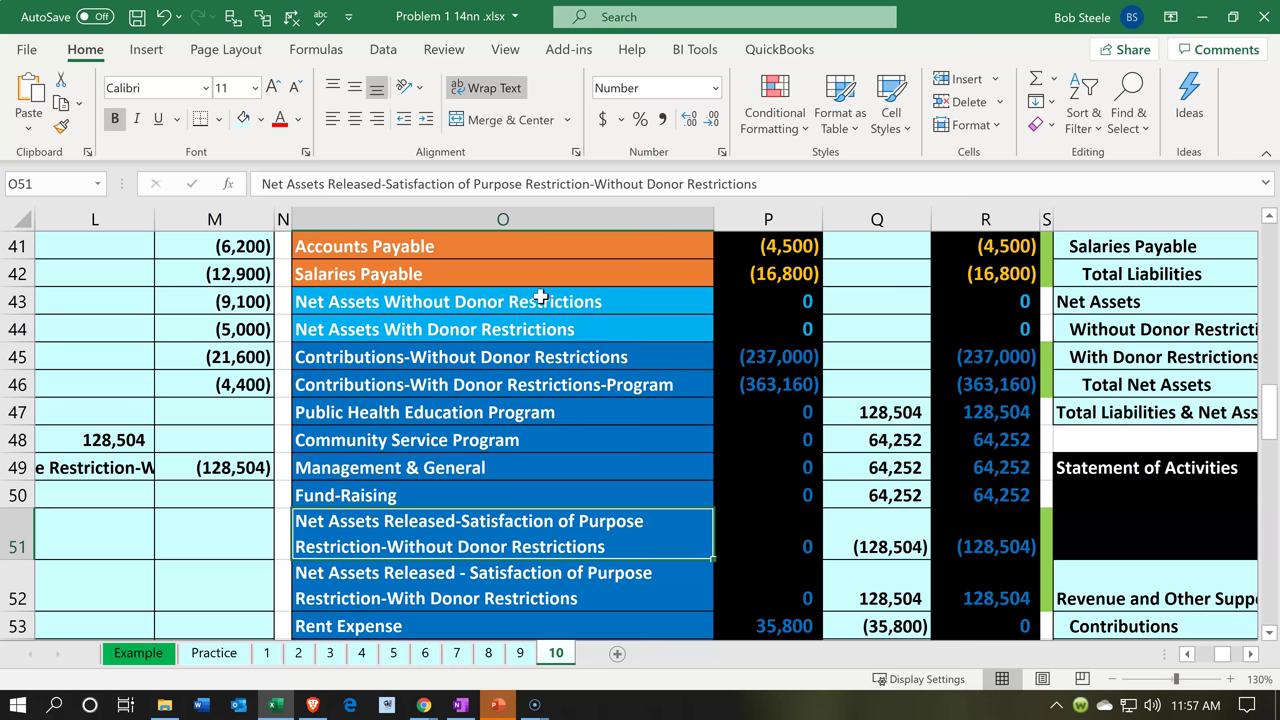
Step: Compare the ending balances of the two Net Assets Released accounts and check their combined sum
key(Right)
key(Right)
key(Right)
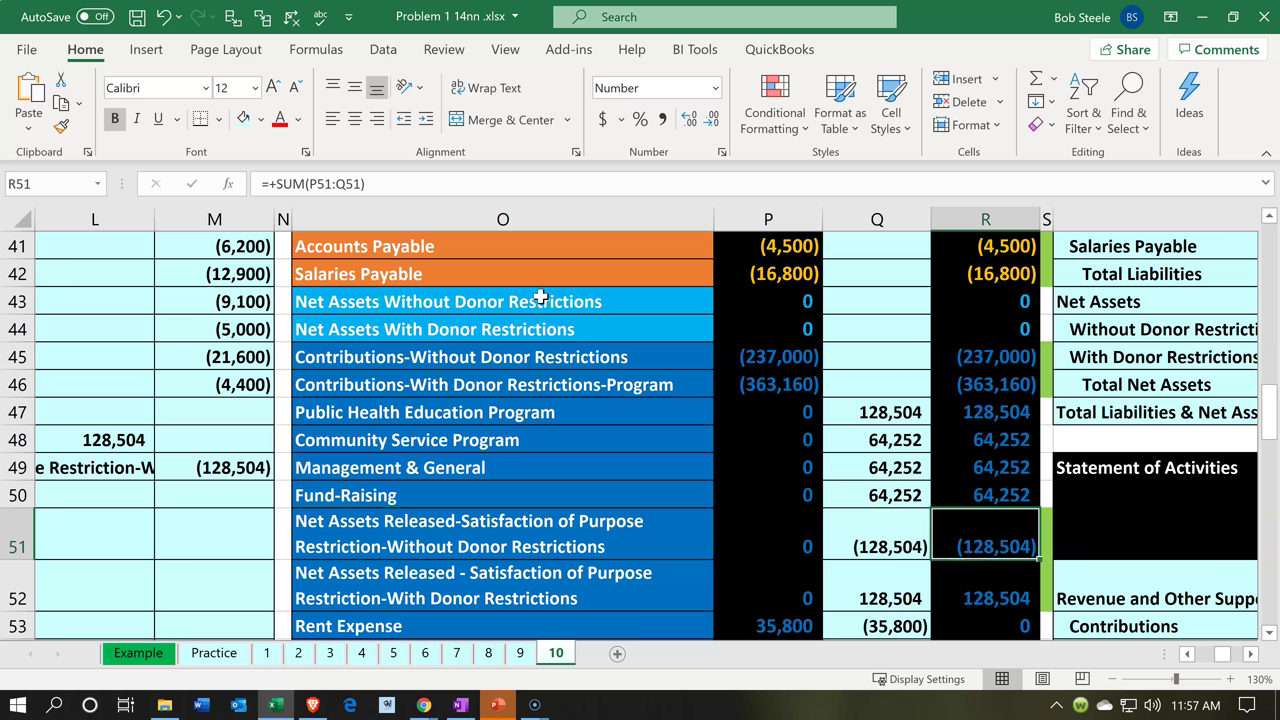
key(Down)
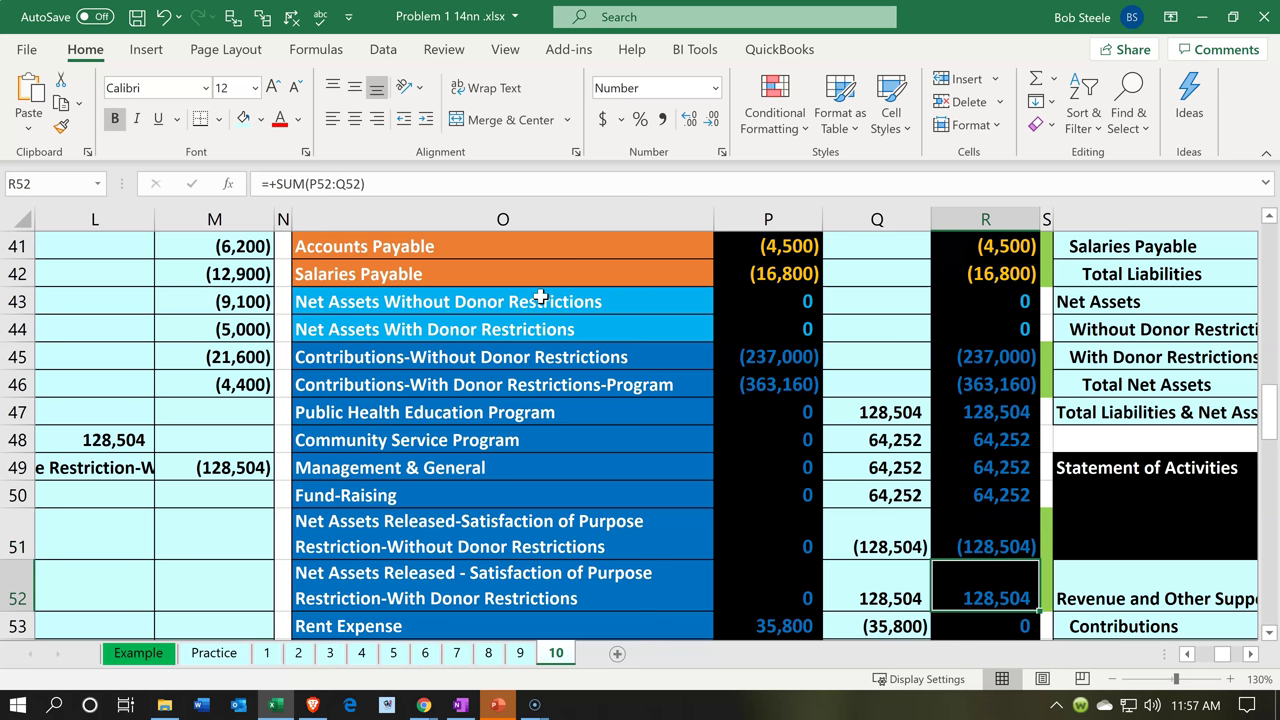
key(Left)
key(Left)
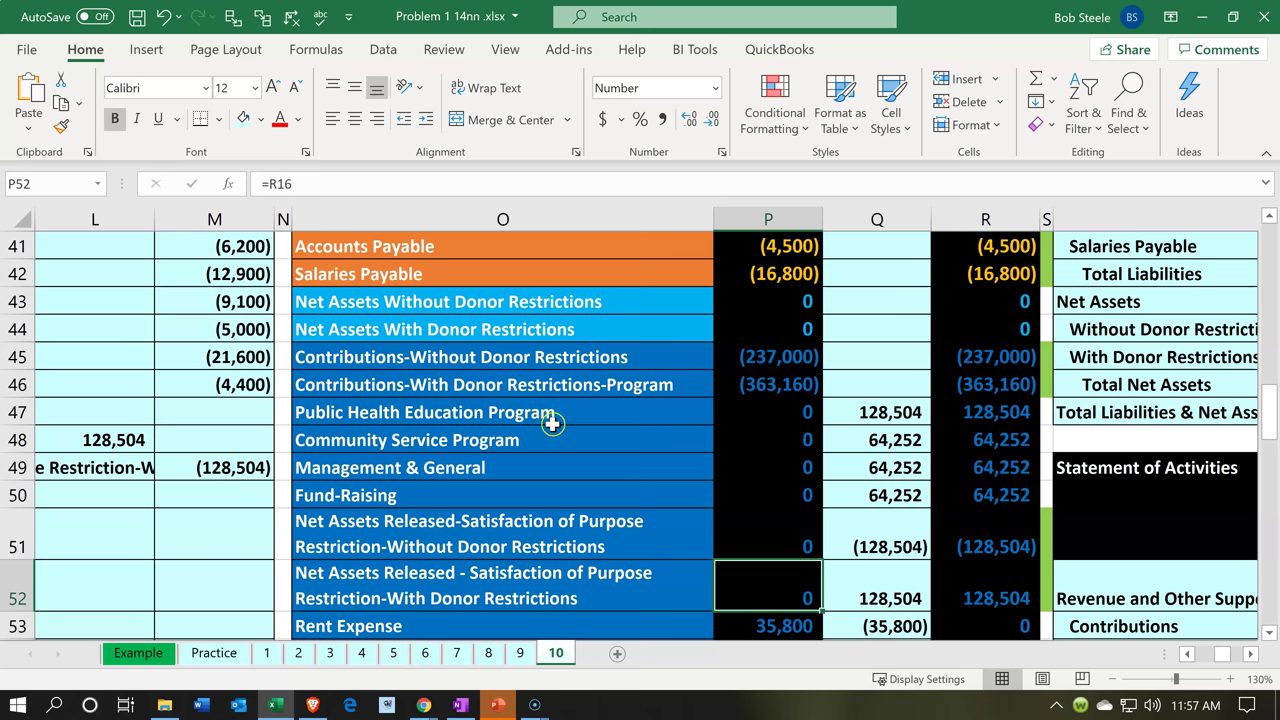
scroll(552, 424, down, 1)
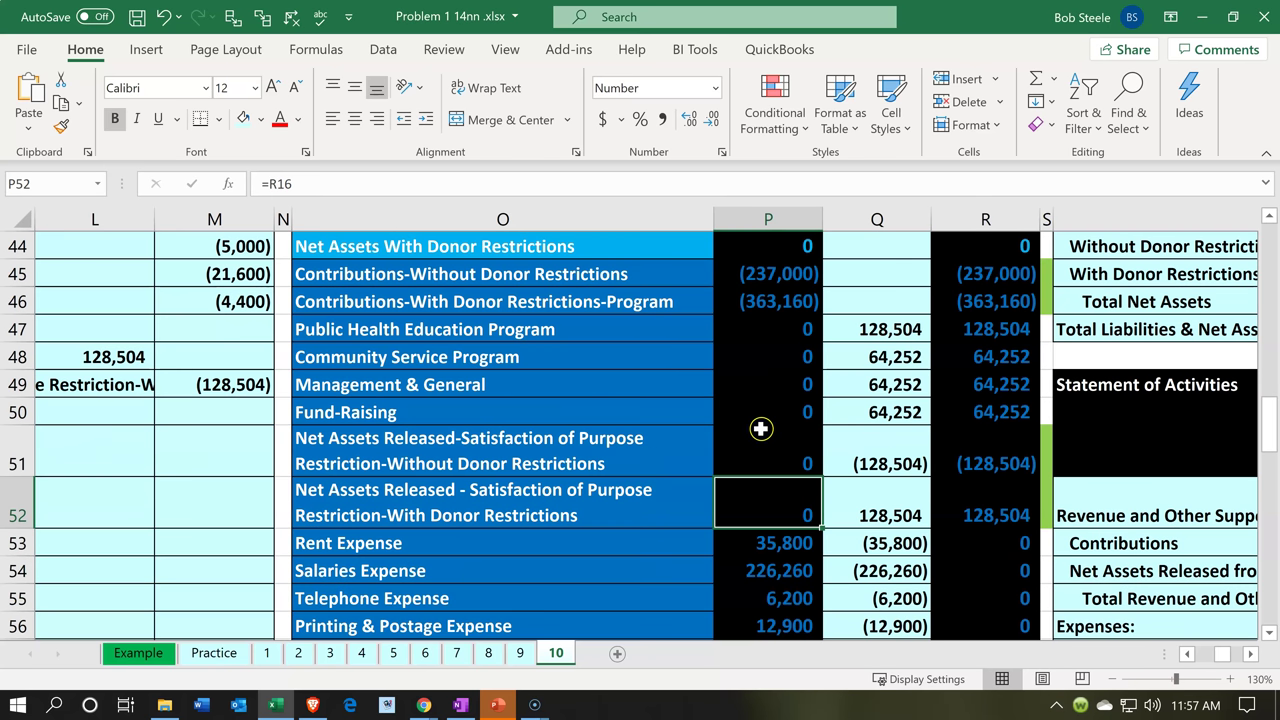
click(978, 527)
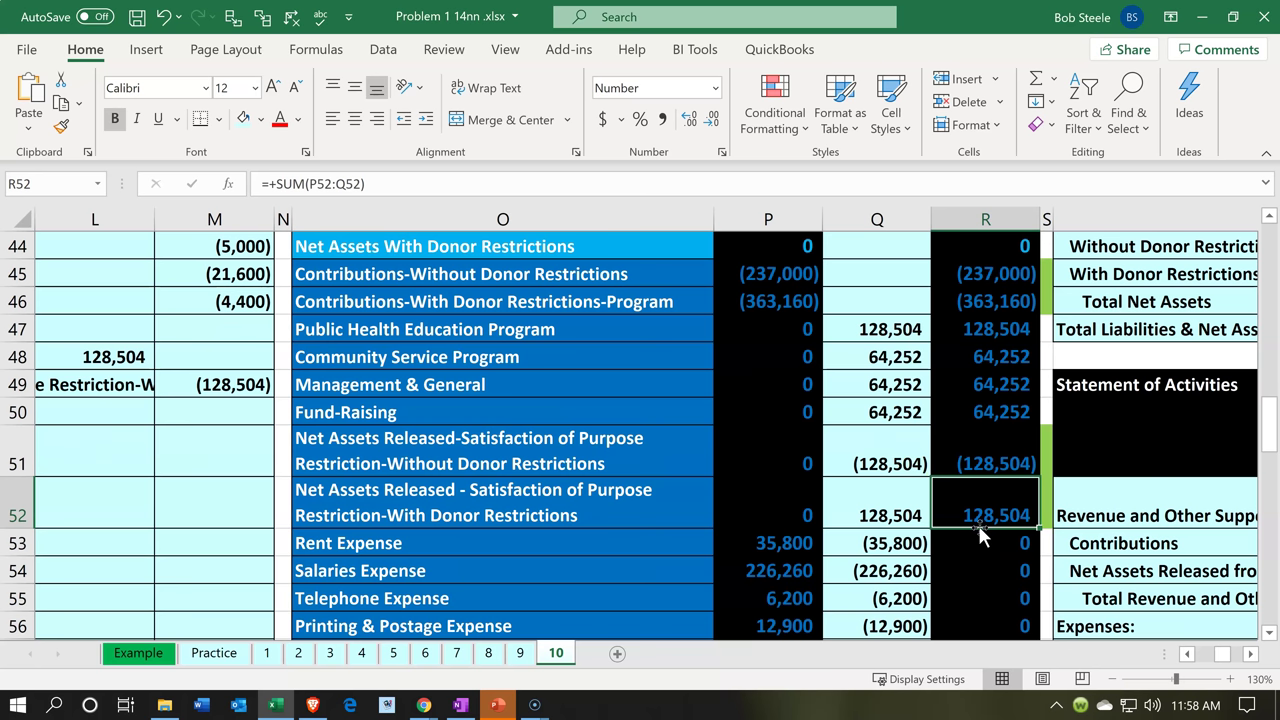
key(Up)
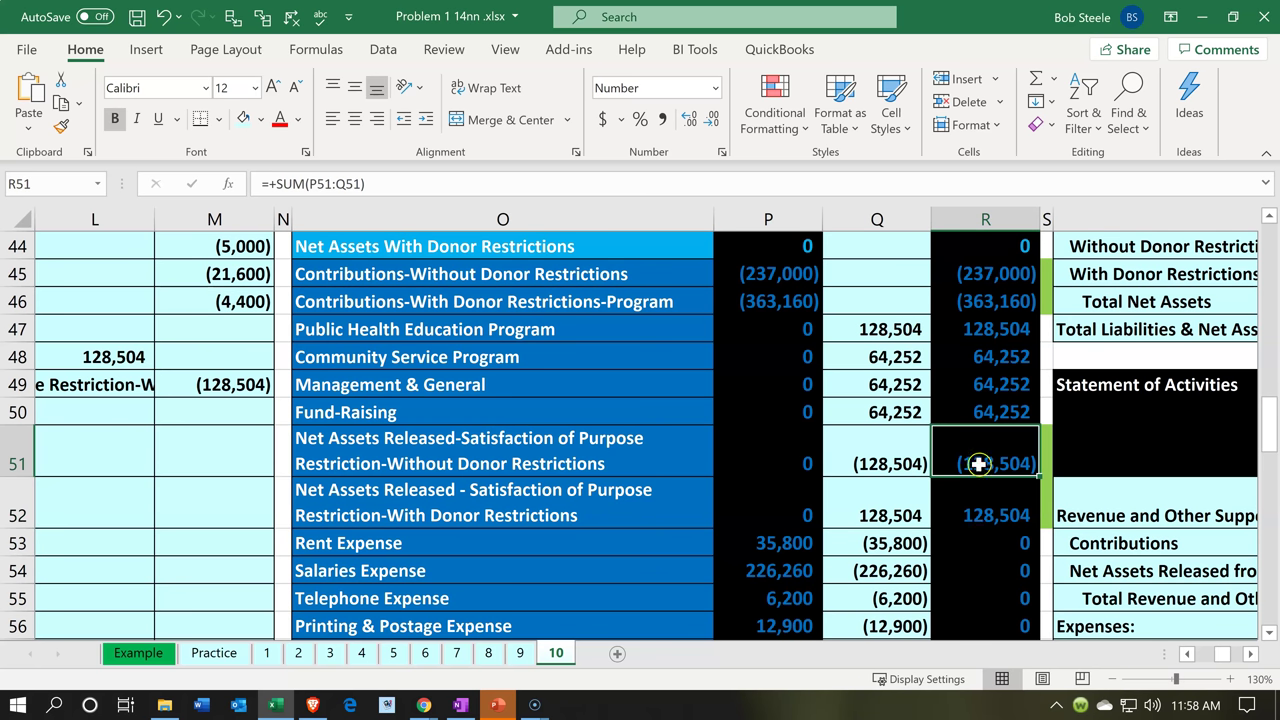
drag(980, 457, 981, 515)
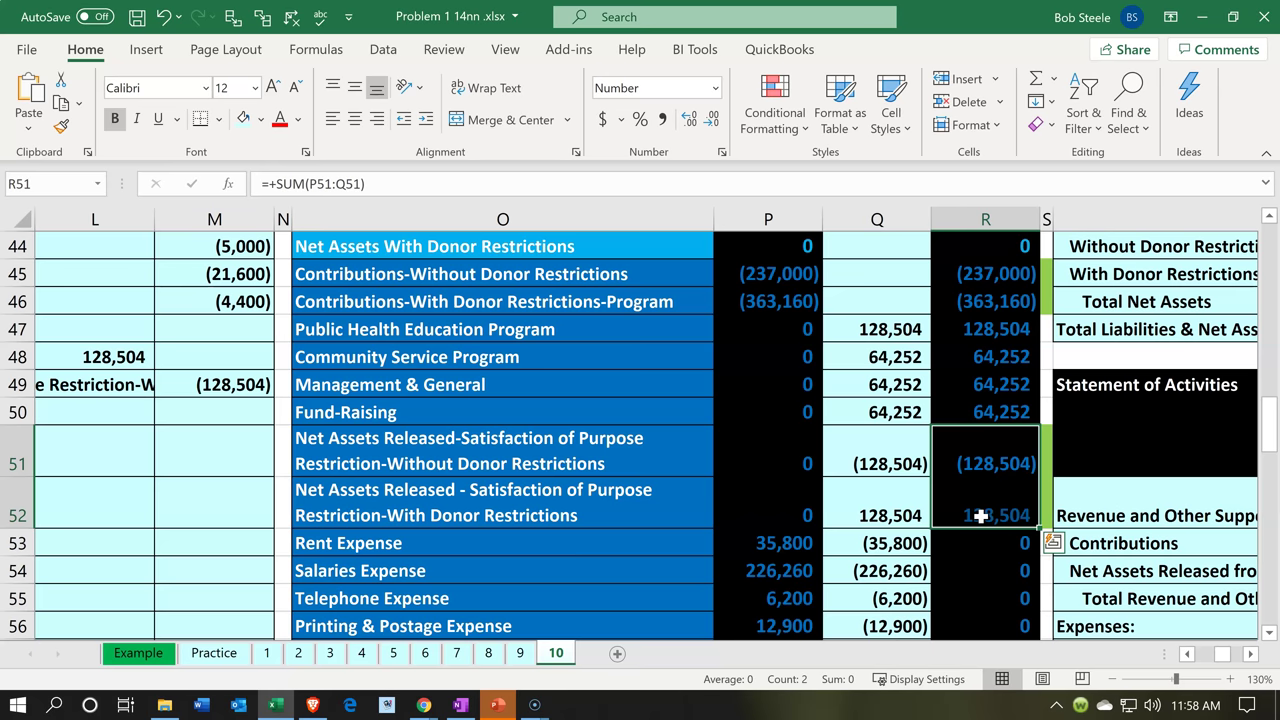
Step: Inspect the formula behind the ending Change temp accounts total and the range of accounts it sums
scroll(981, 515, down, 3)
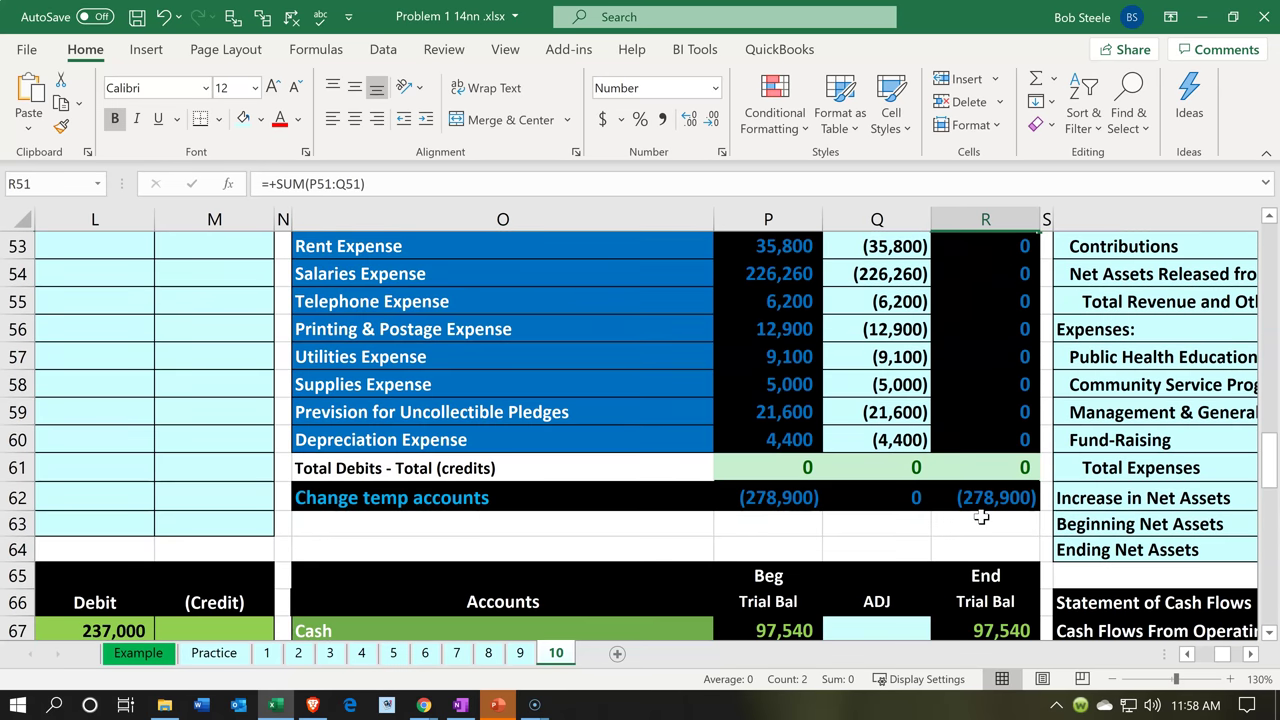
click(981, 500)
key(alt+equal)
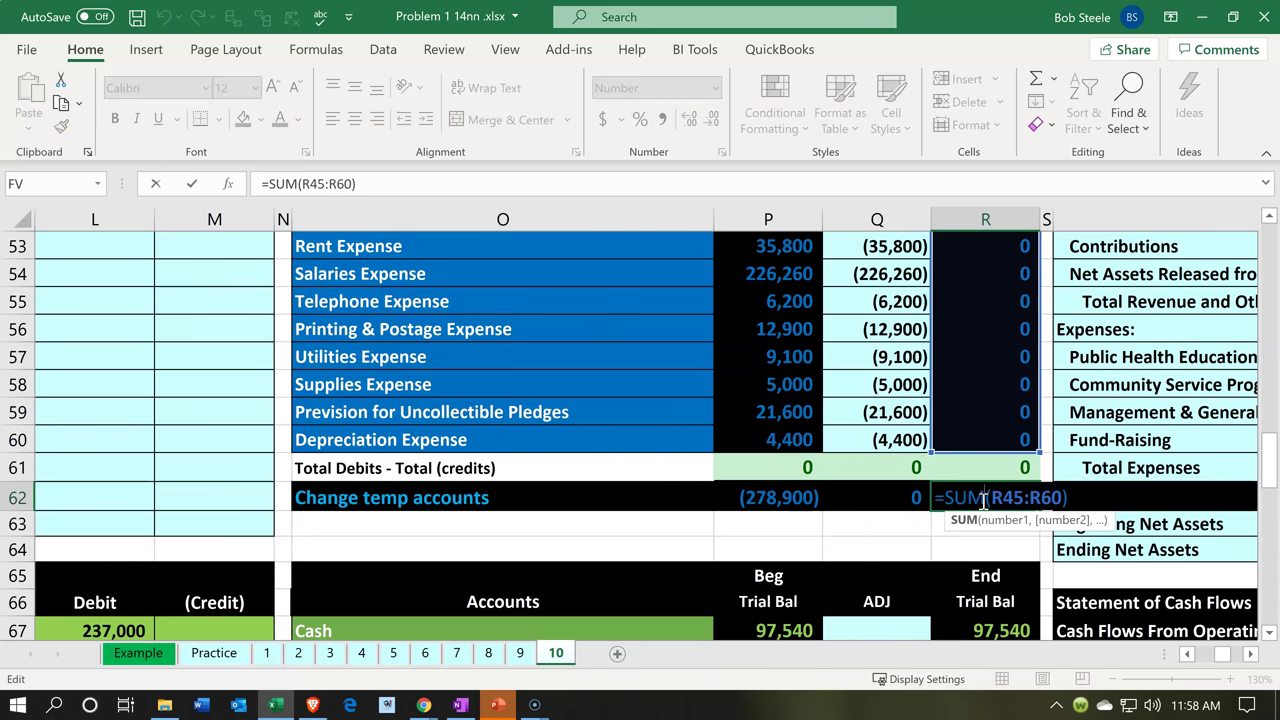
scroll(984, 500, up, 3)
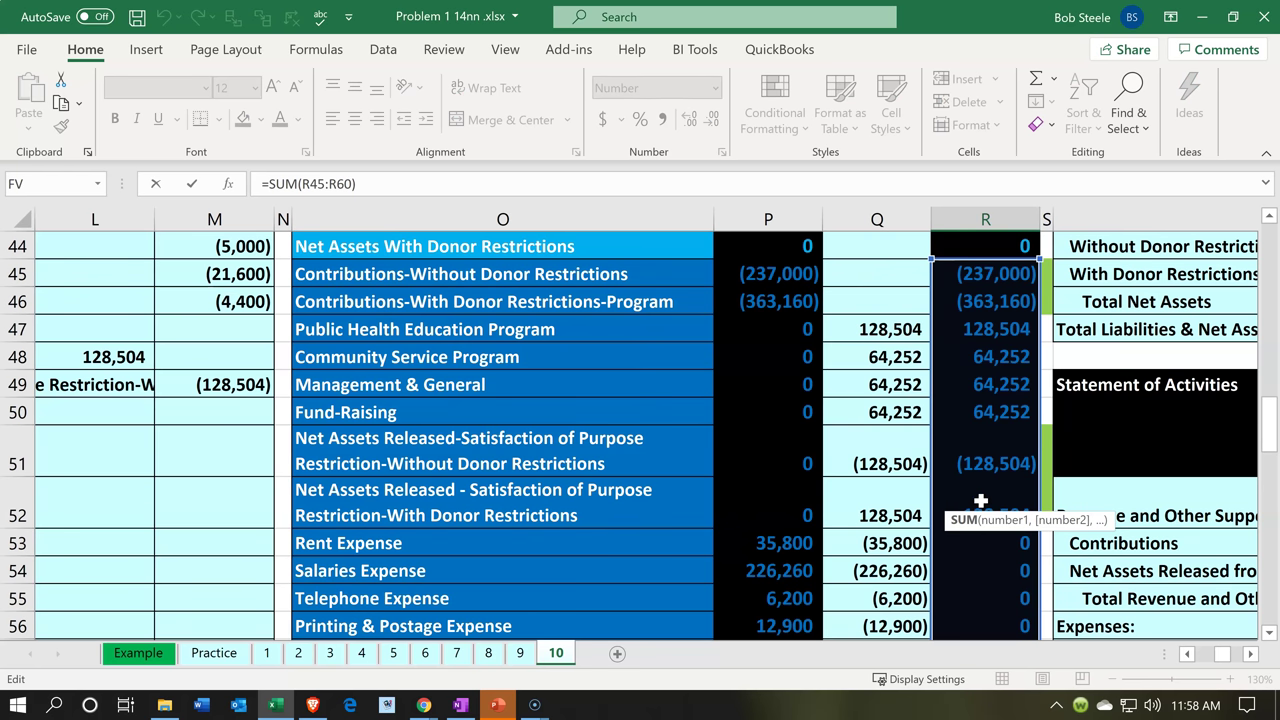
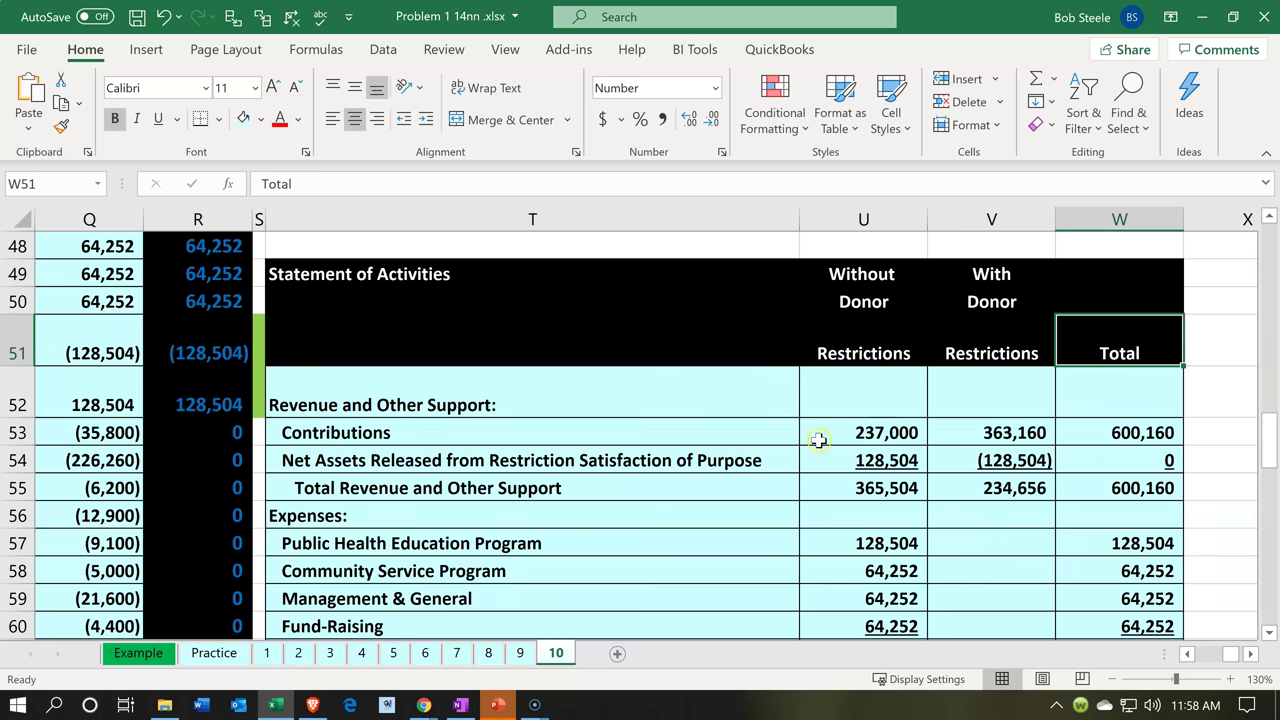
Step: Examine contributions and net assets released from restriction in the Statement of Activities, both without and with donor restrictions
click(619, 408)
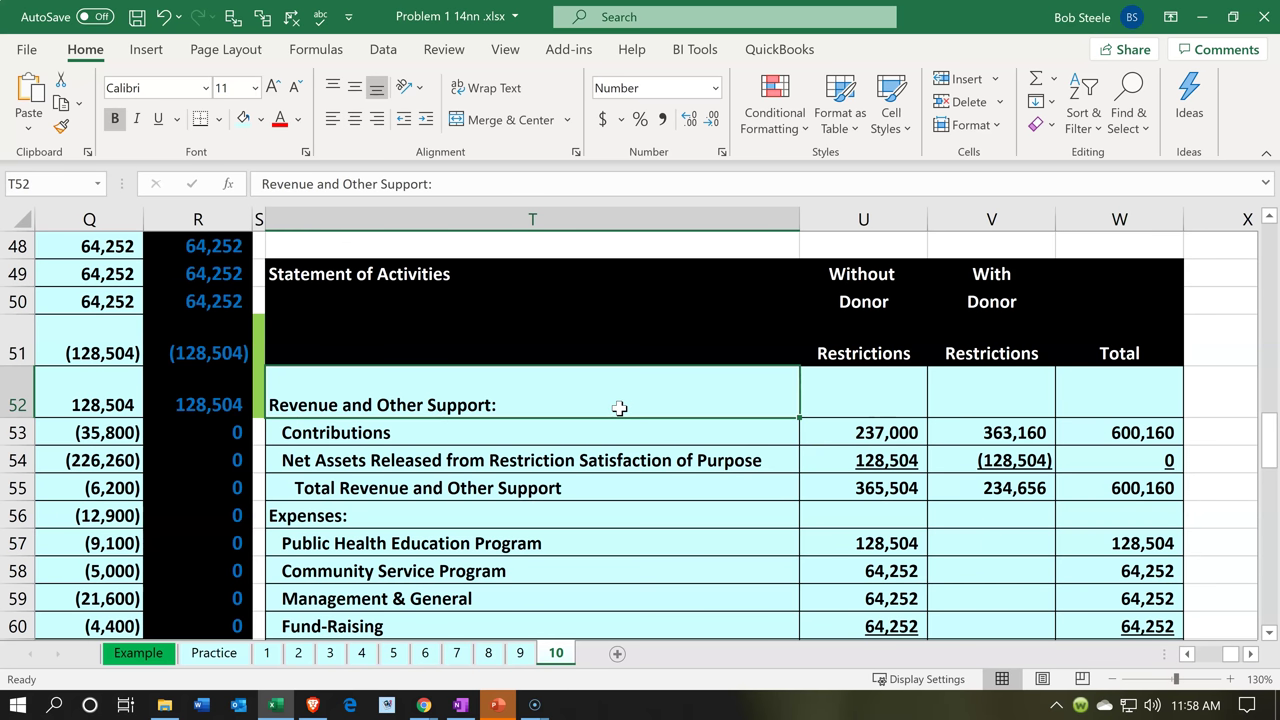
key(Down)
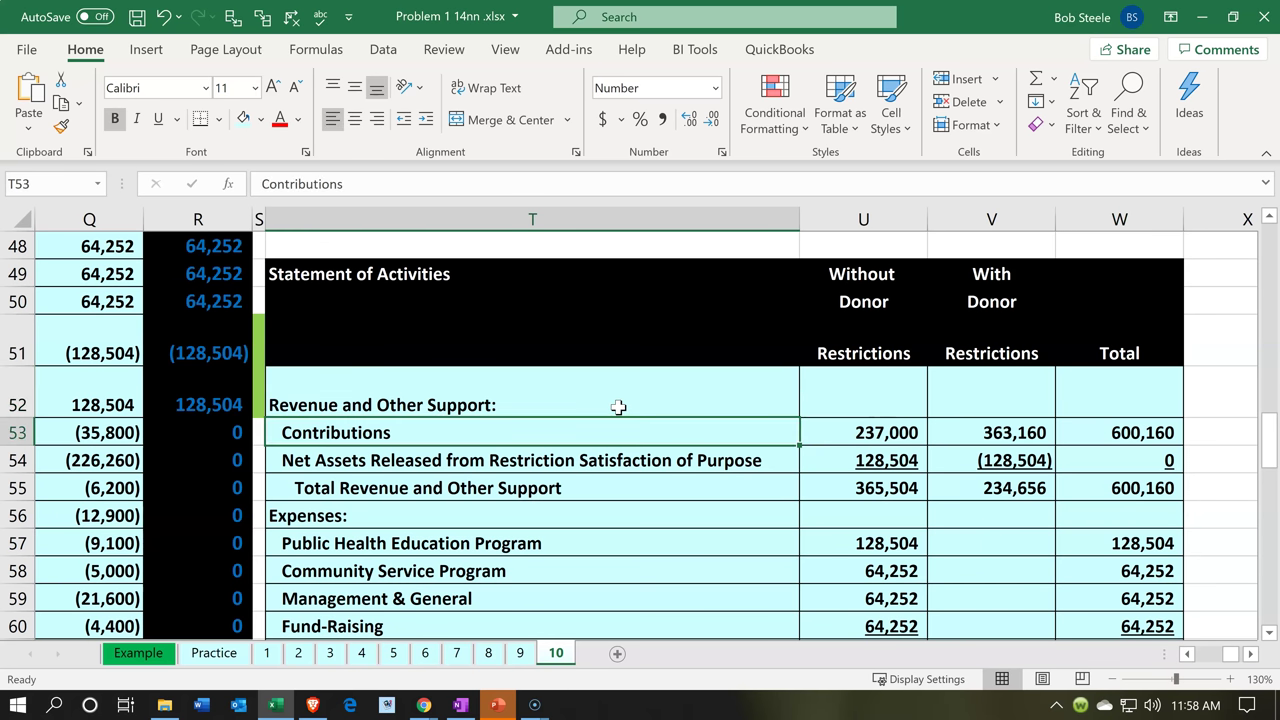
key(Right)
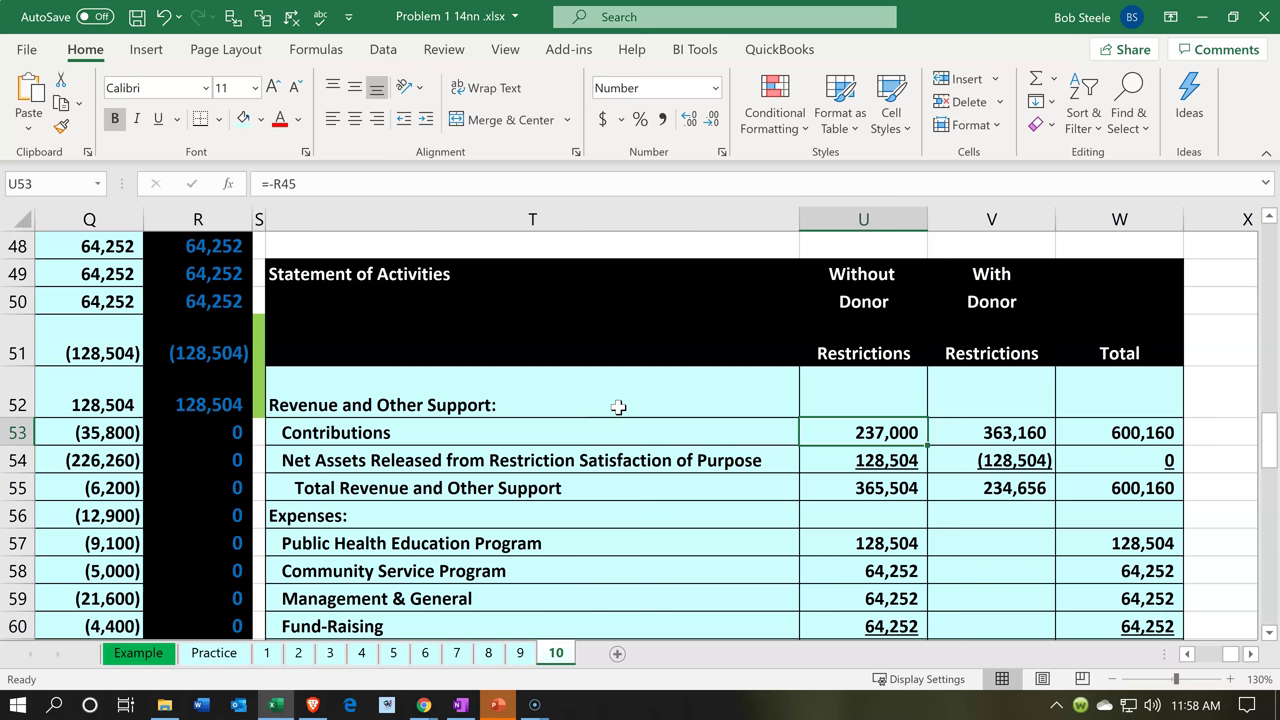
key(Down)
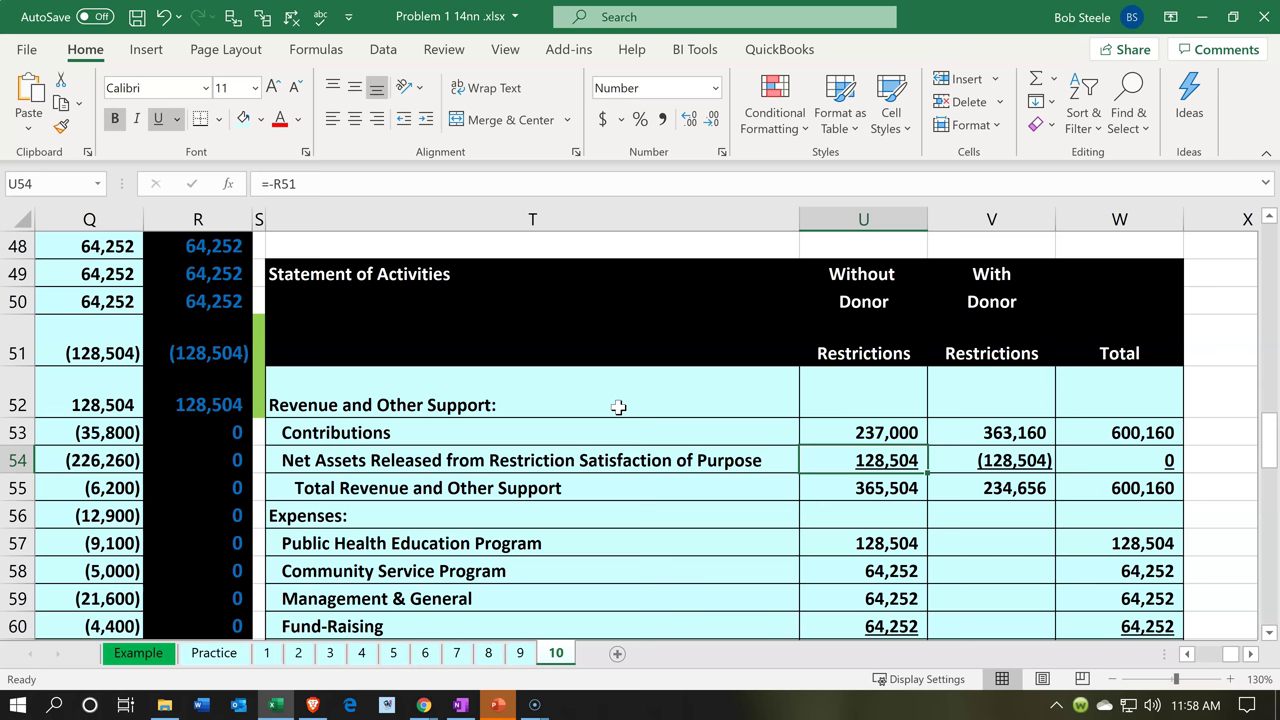
key(Right)
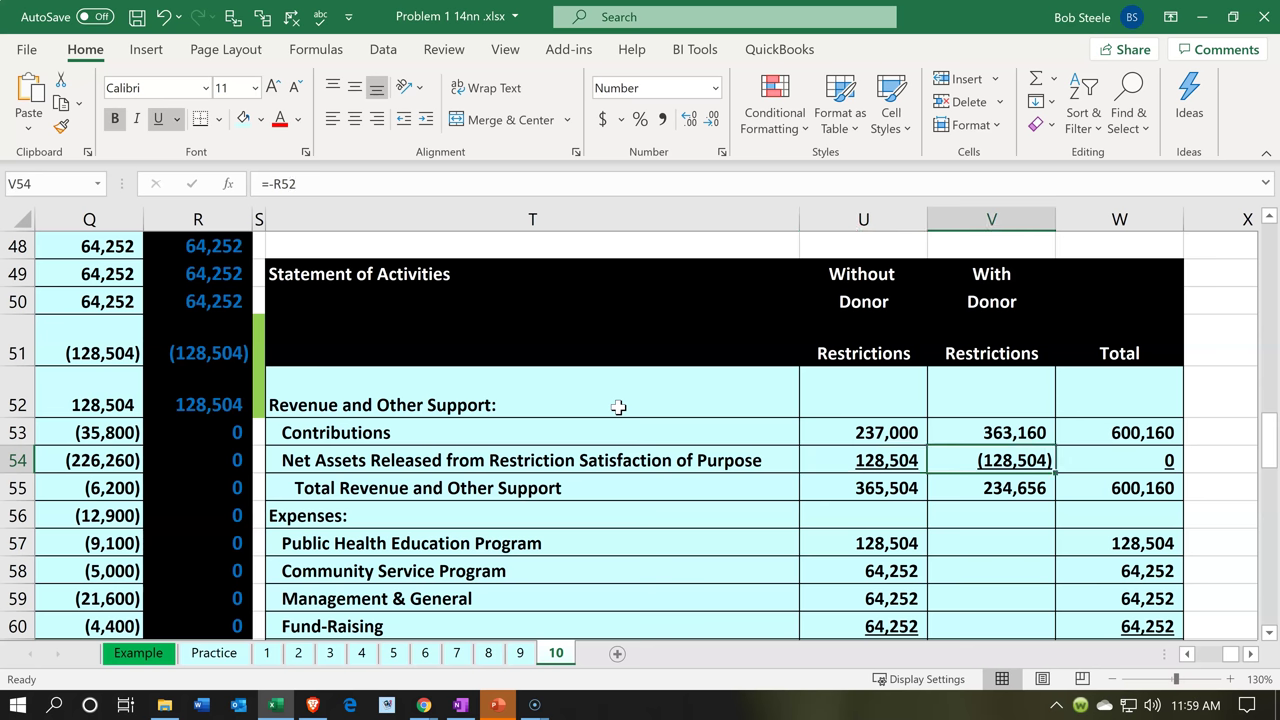
key(Up)
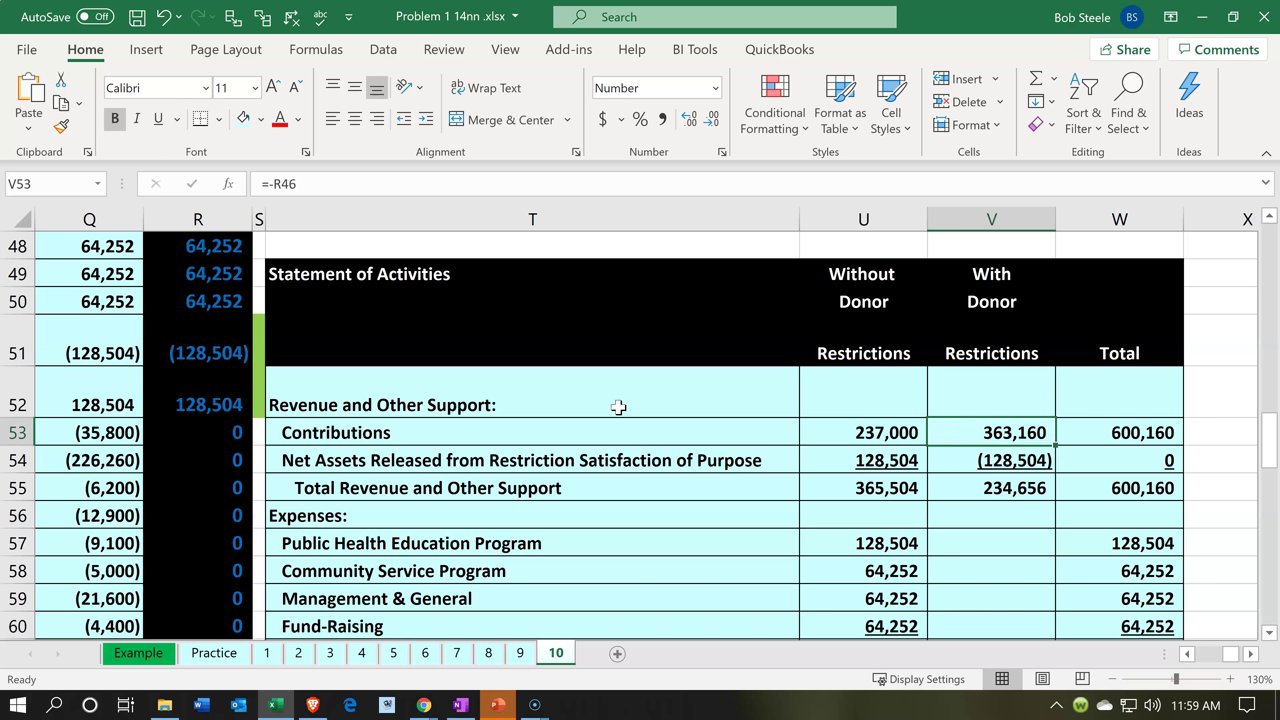
key(Down)
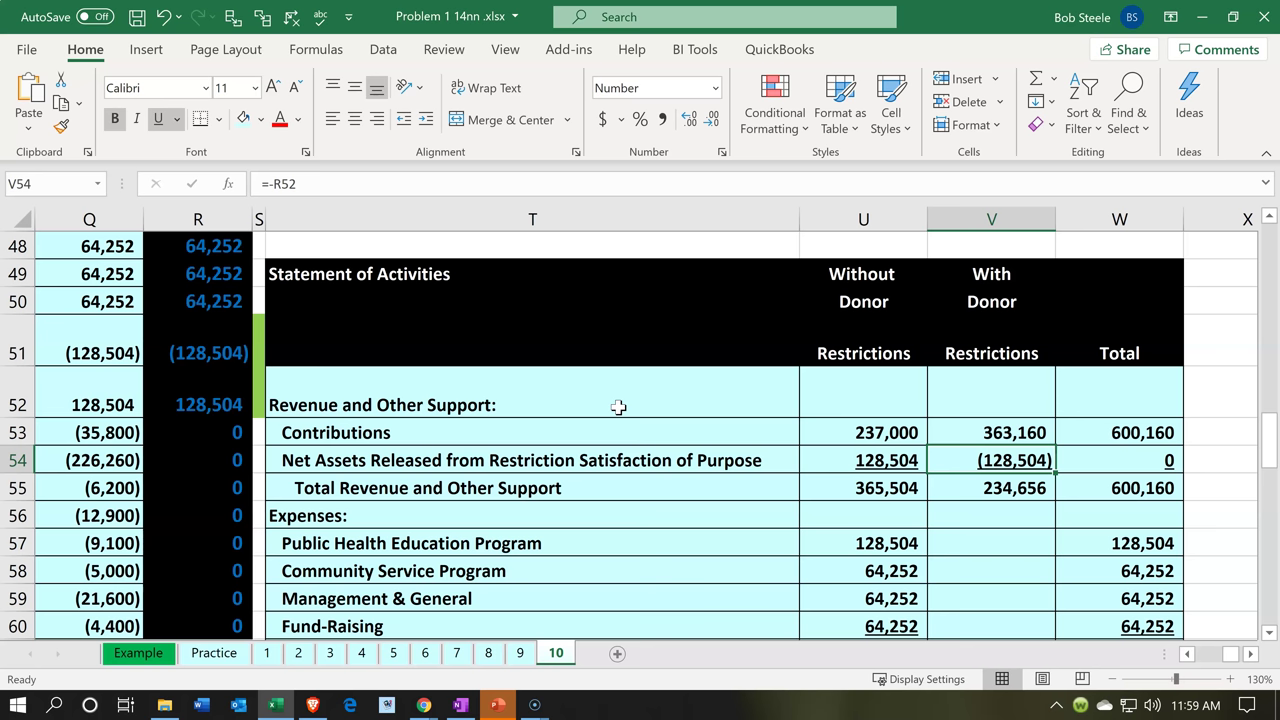
Step: Follow the With Donor Restrictions column from contributions to total revenue, and check the matching release without donor restrictions
click(971, 433)
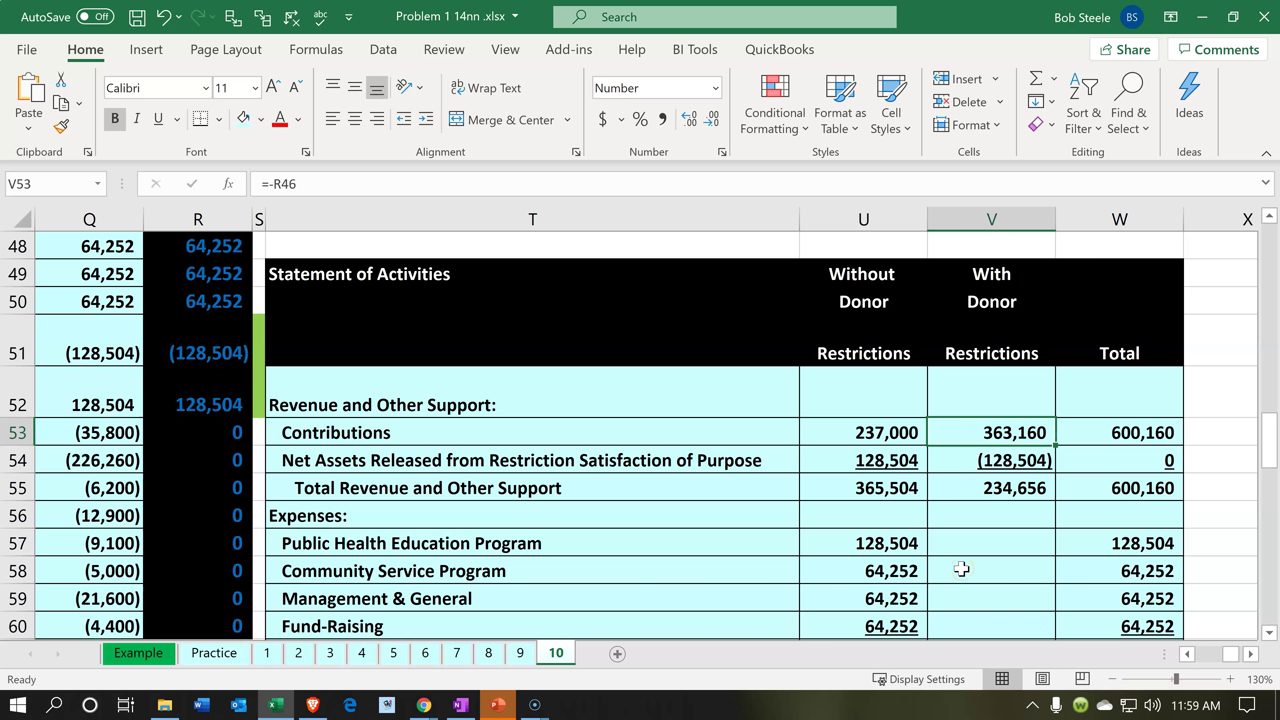
key(Down)
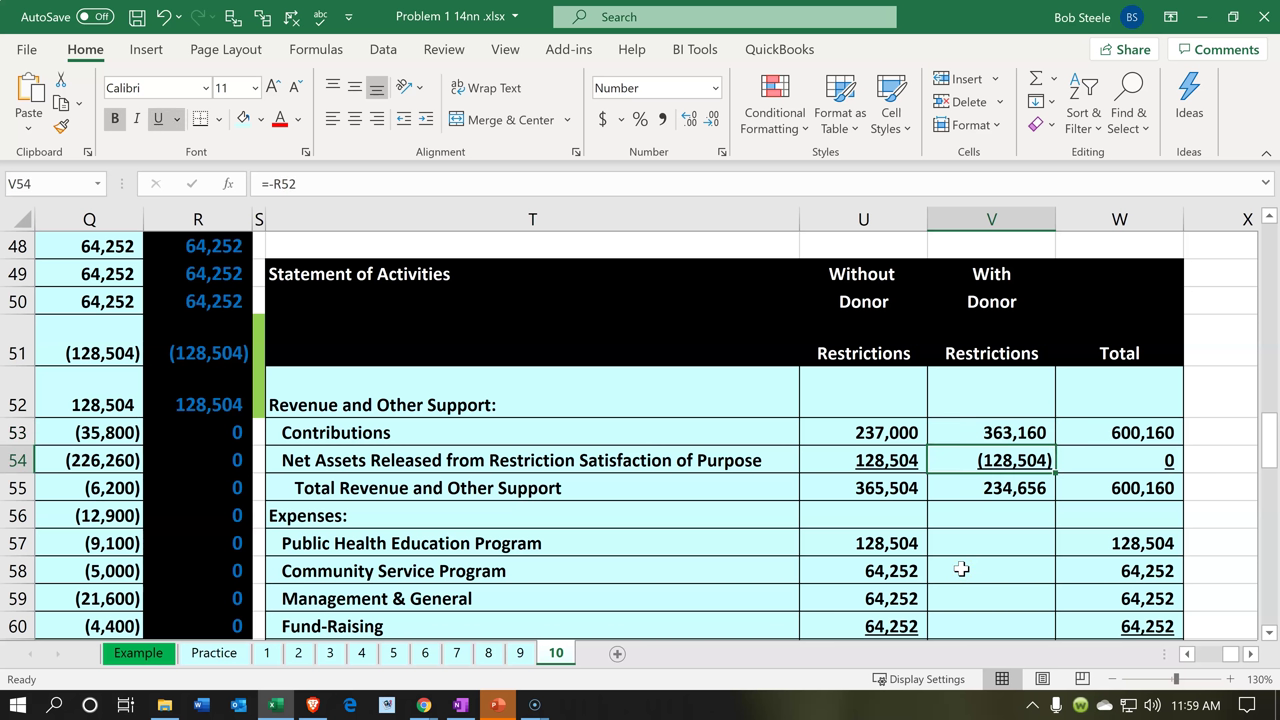
key(Down)
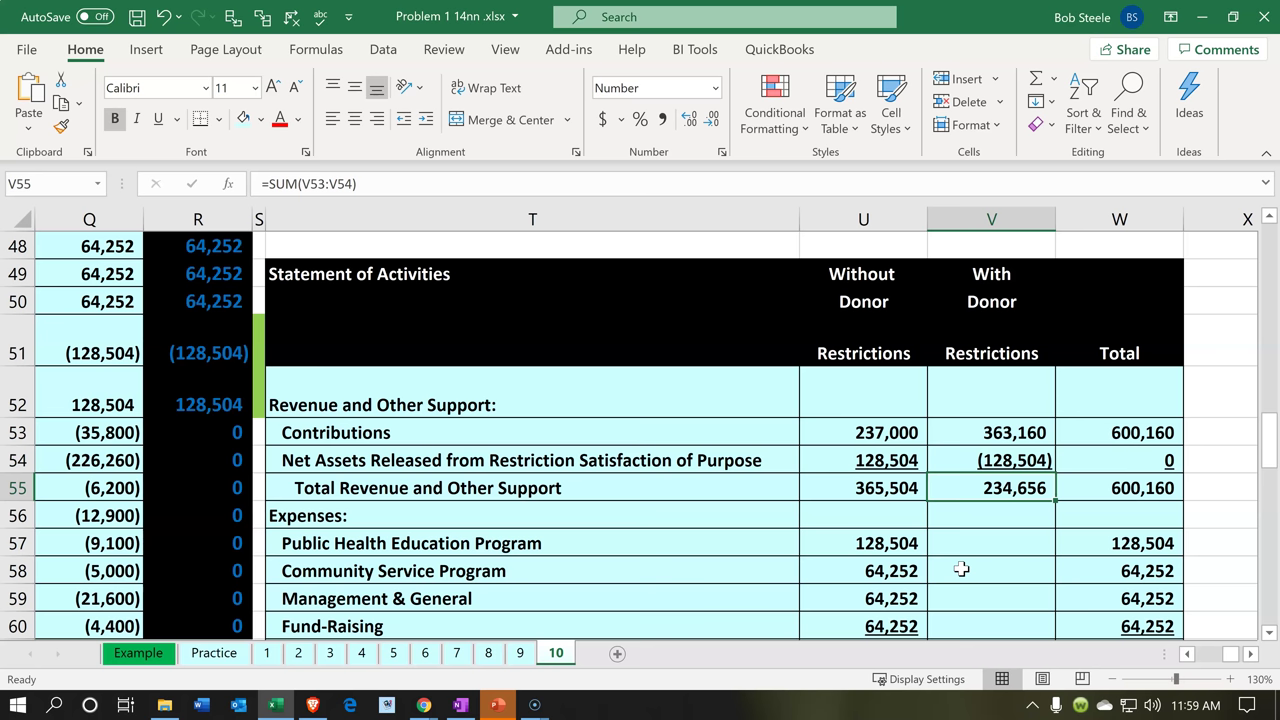
key(Up)
key(Left)
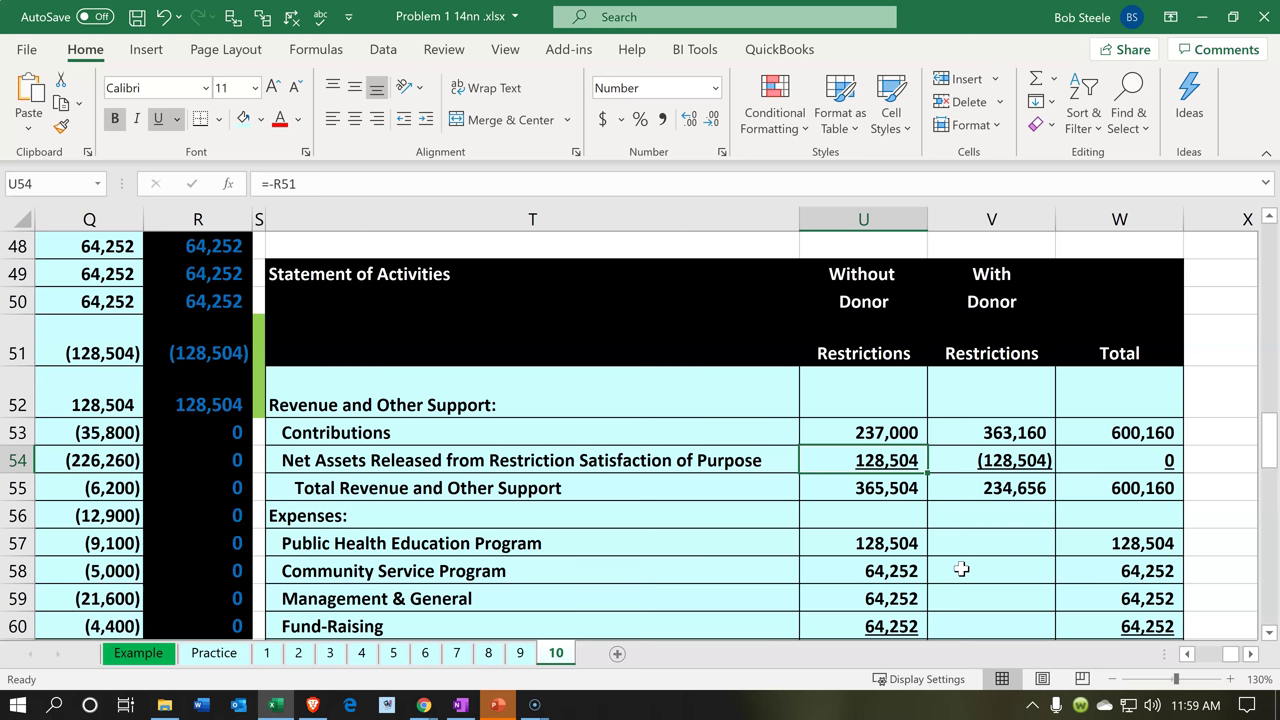
Step: Review the Net Assets Without and With Donor Restrictions accounts in the second trial balance
key(Left)
key(Left)
key(Left)
key(Left)
key(Left)
key(Left)
key(Left)
key(Up)
key(Up)
key(Up)
key(Up)
key(Up)
key(Up)
key(Up)
key(Up)
key(Up)
key(Up)
key(Up)
key(Up)
key(Up)
key(Up)
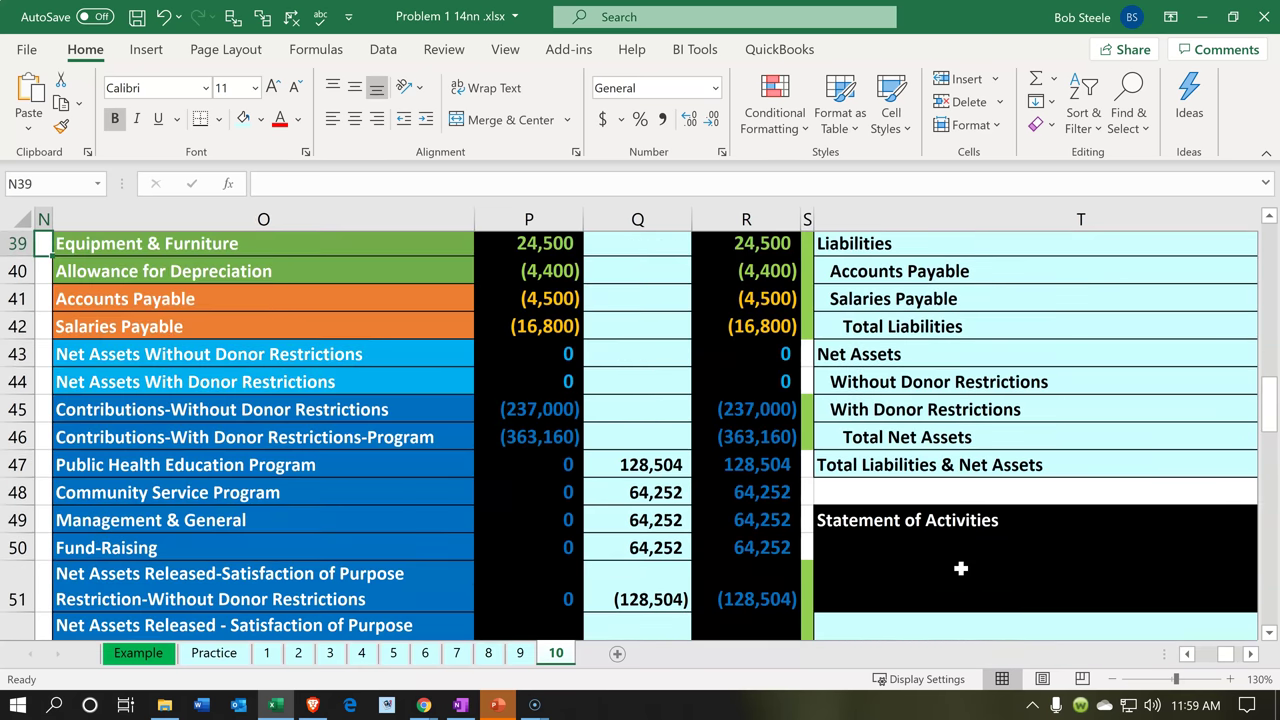
key(Down)
key(Down)
key(Down)
key(Right)
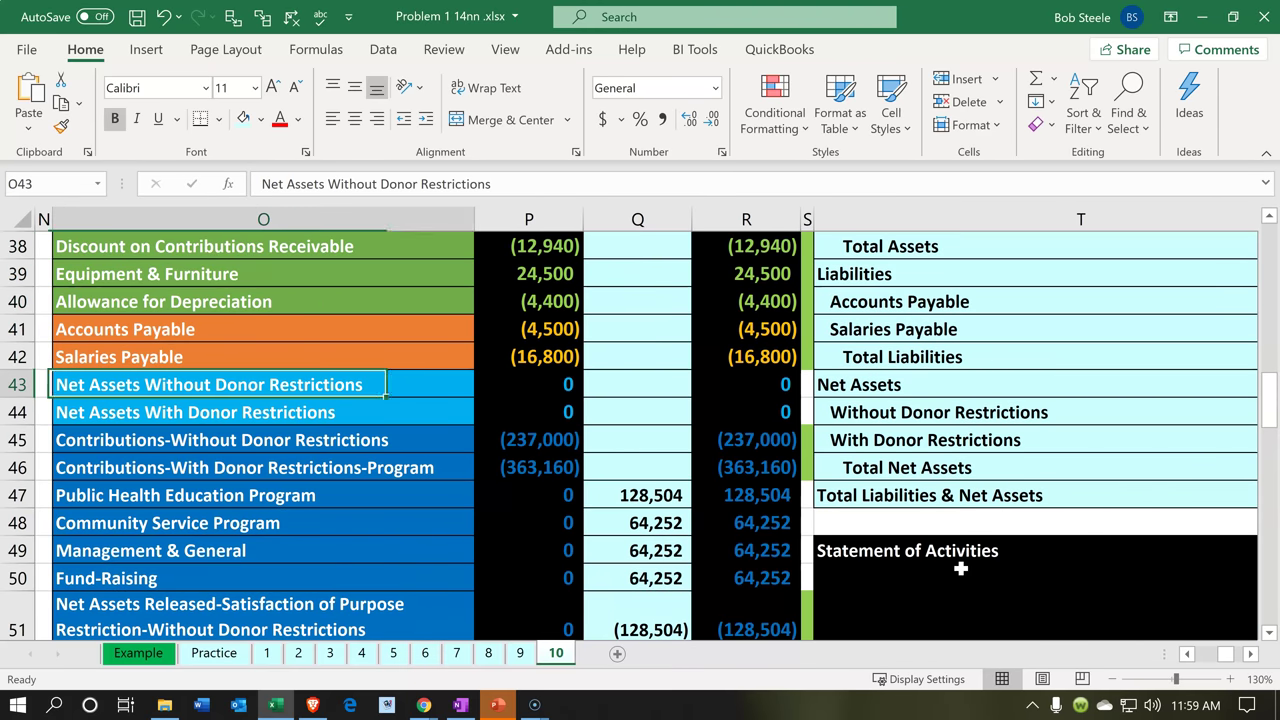
key(Down)
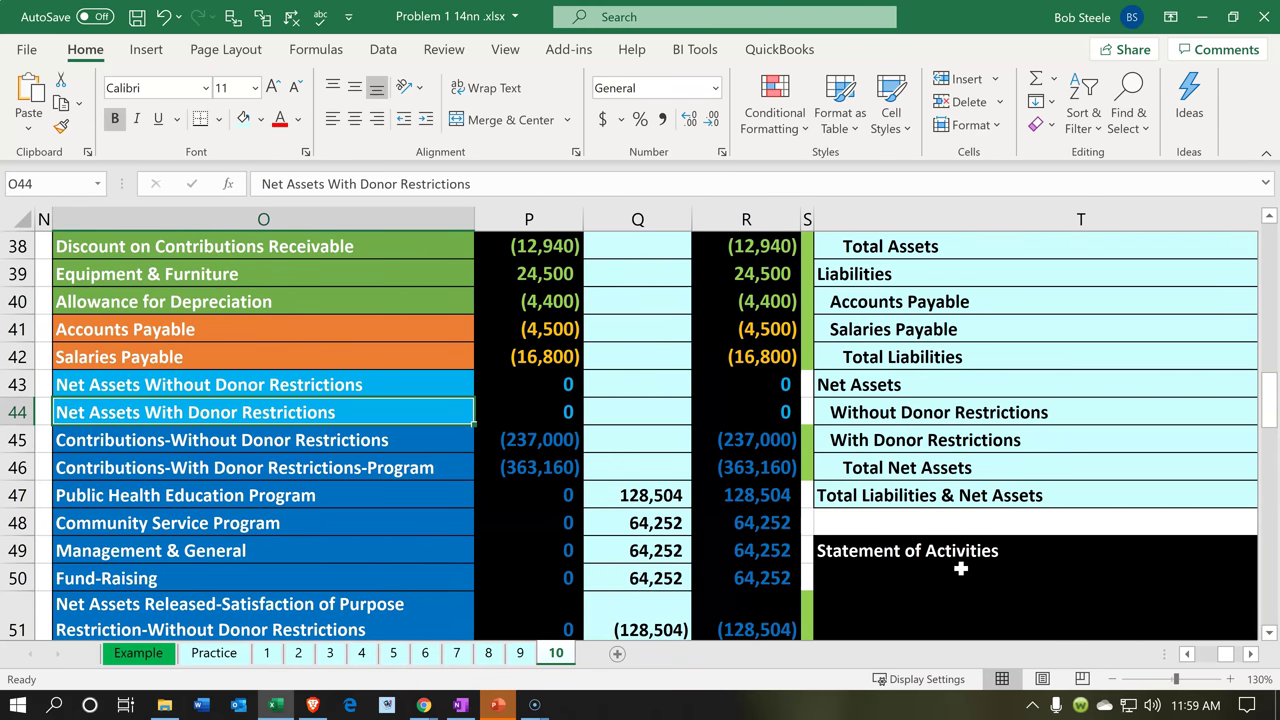
key(Up)
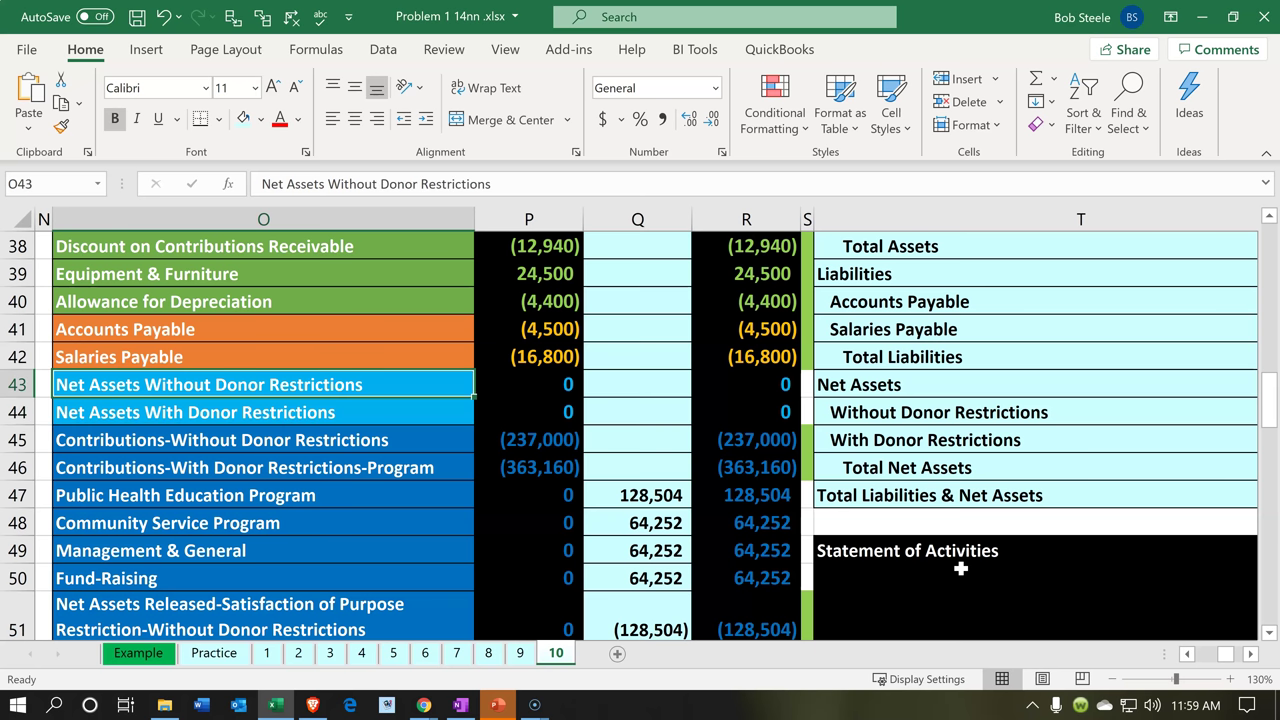
Step: Review the net assets, contributions and Public Health Education Program accounts in the second trial balance
key(Down)
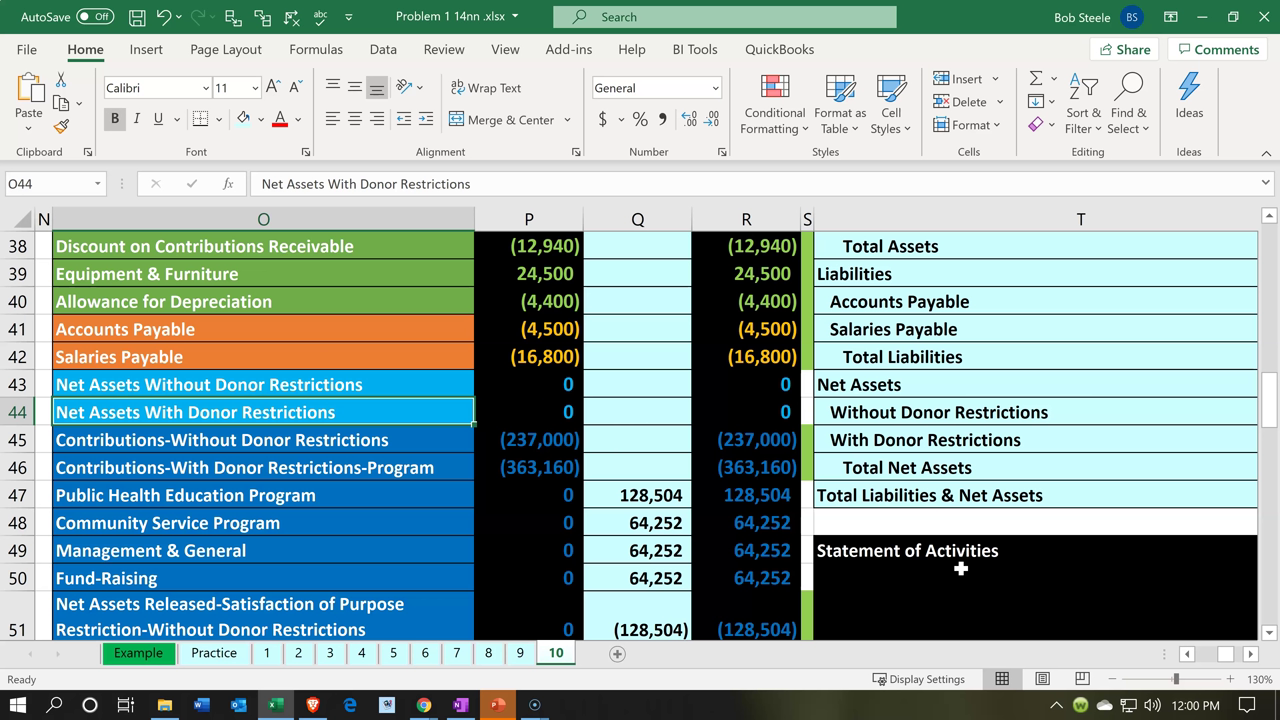
key(Down)
key(Down)
key(Down)
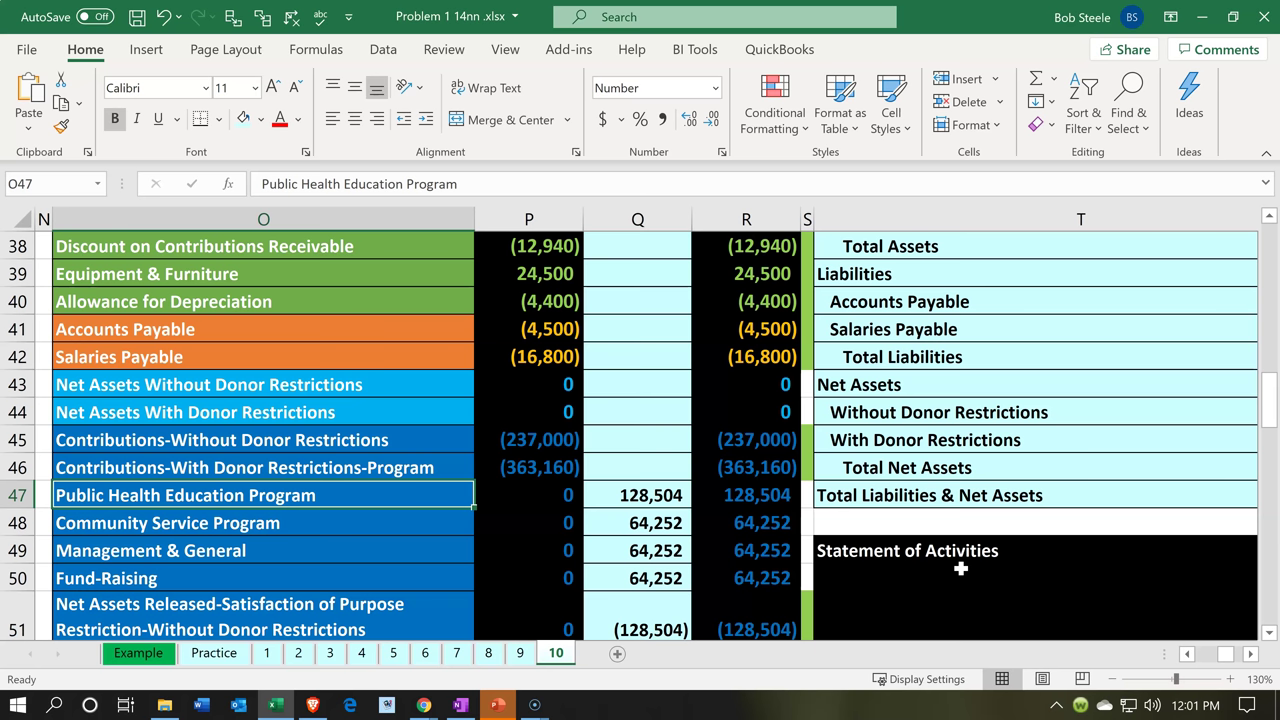
Step: Check the contributions without and with donor restrictions in the Statement of Activities and the trial balance cells they reference
key(Right)
key(Right)
key(Right)
key(Right)
key(Right)
key(Right)
key(Right)
key(Right)
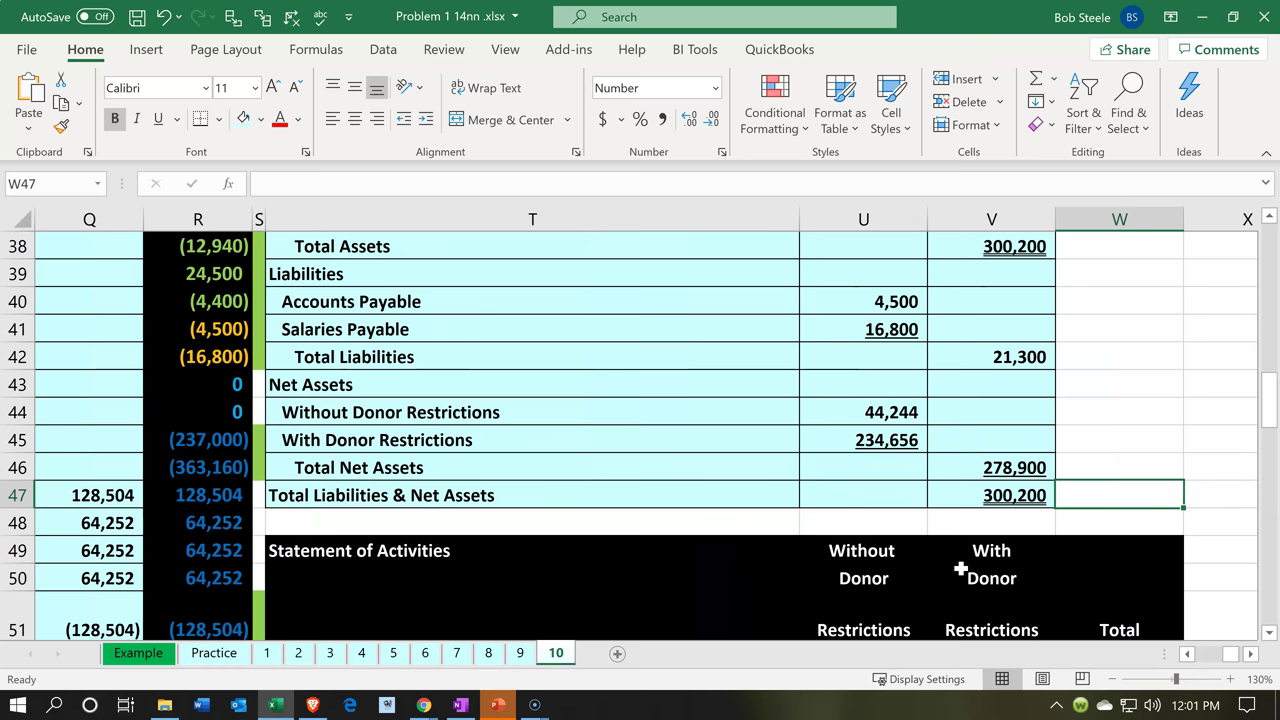
scroll(960, 569, down, 3)
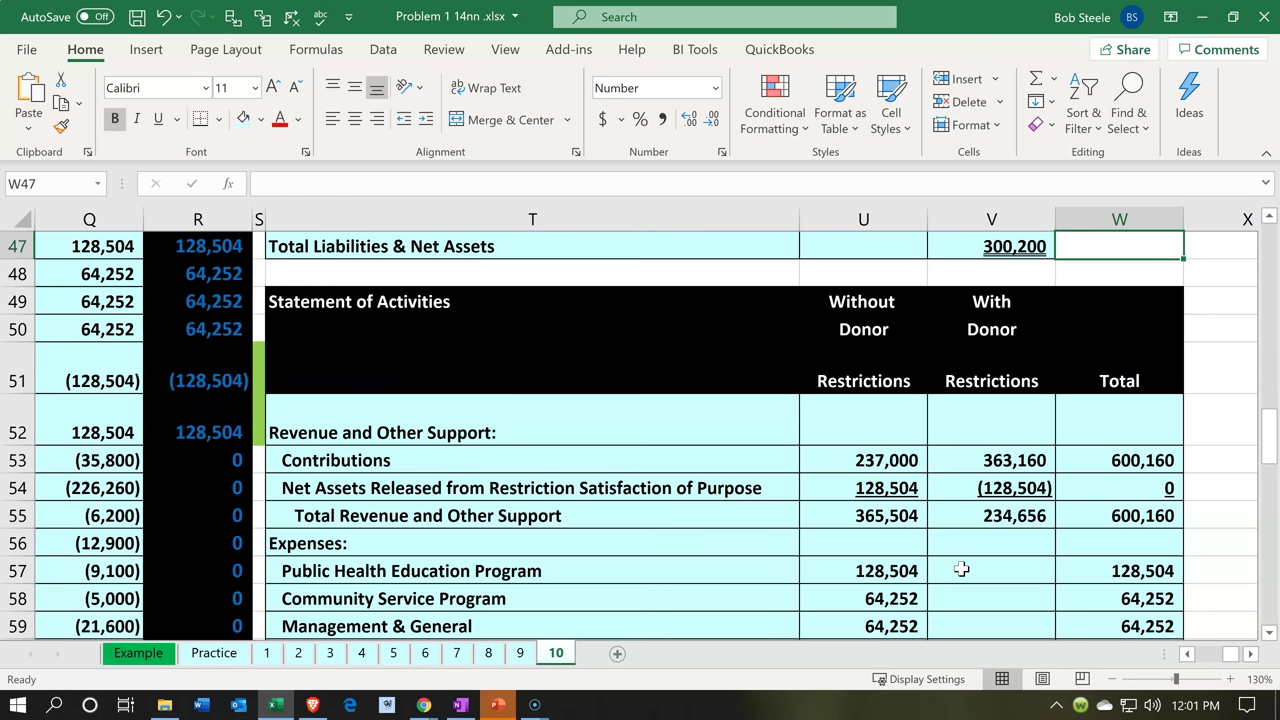
click(860, 456)
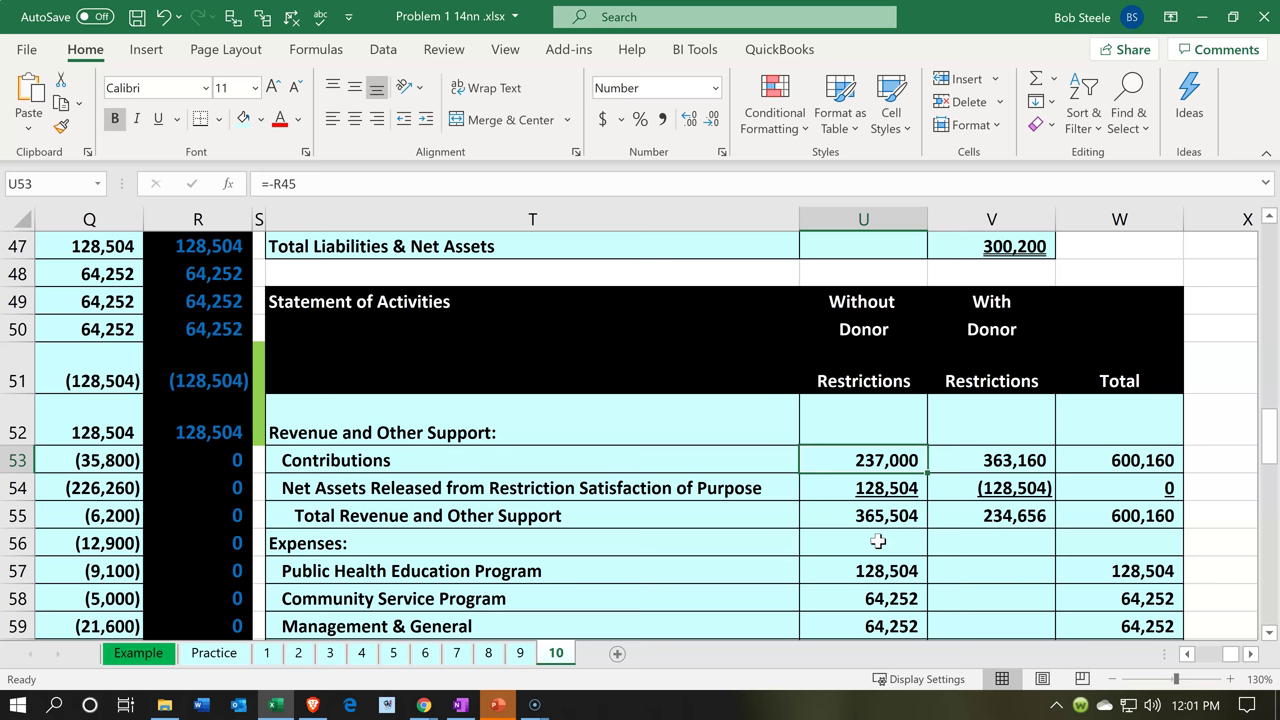
key(Right)
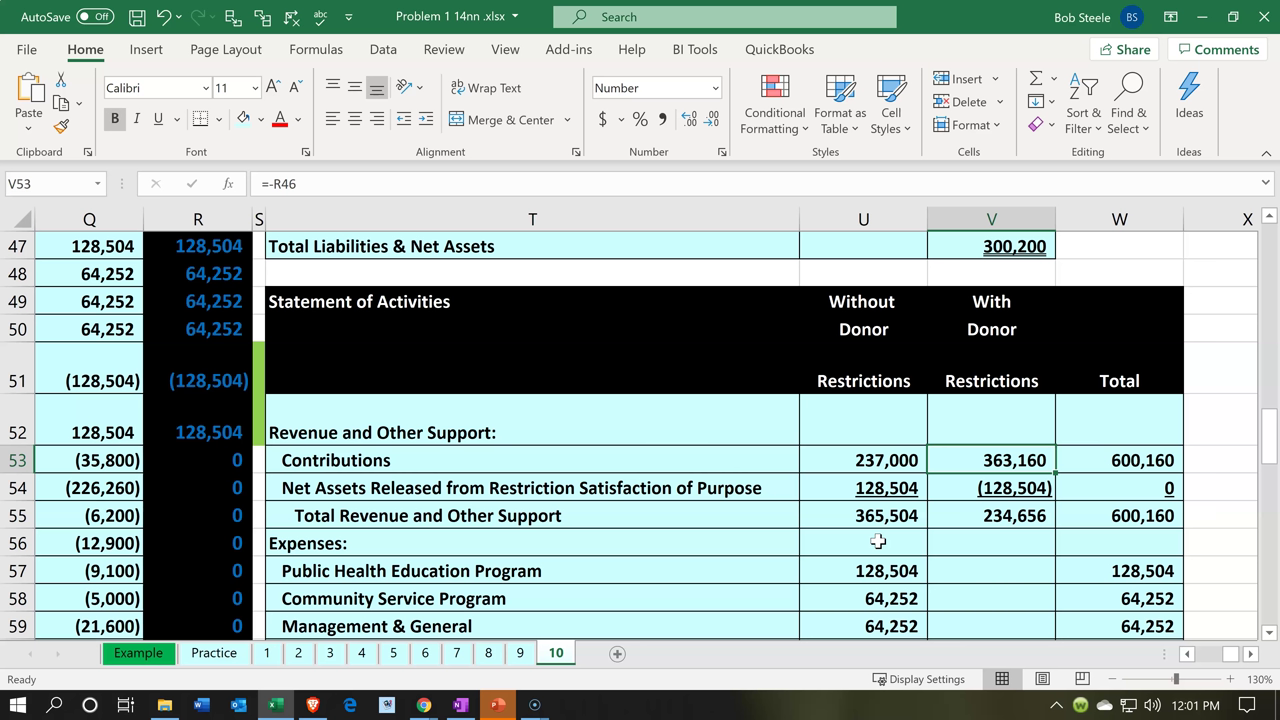
Step: Go back to journal entry 10 for net assets released in the worksheet, and glance at the company's QuickBooks dashboard
key(Left)
key(Left)
key(Left)
key(Left)
key(Left)
key(Left)
key(Left)
key(Left)
key(Left)
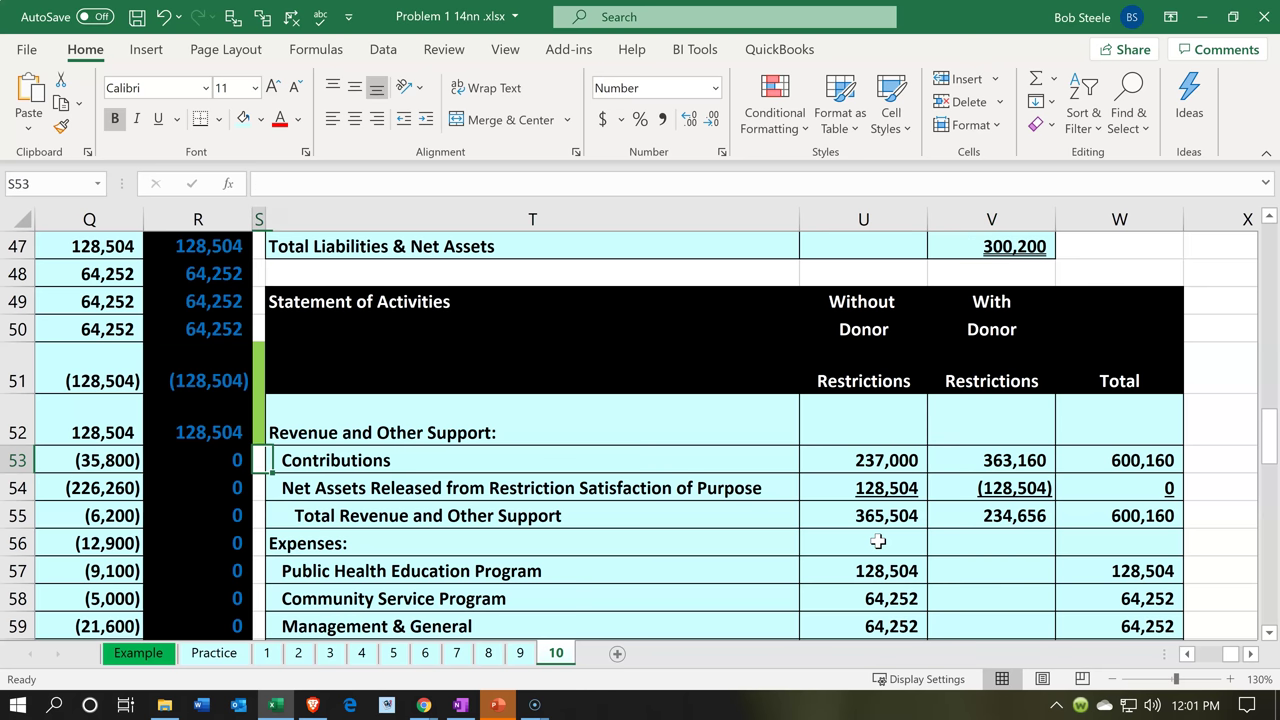
key(Left)
key(Left)
key(Left)
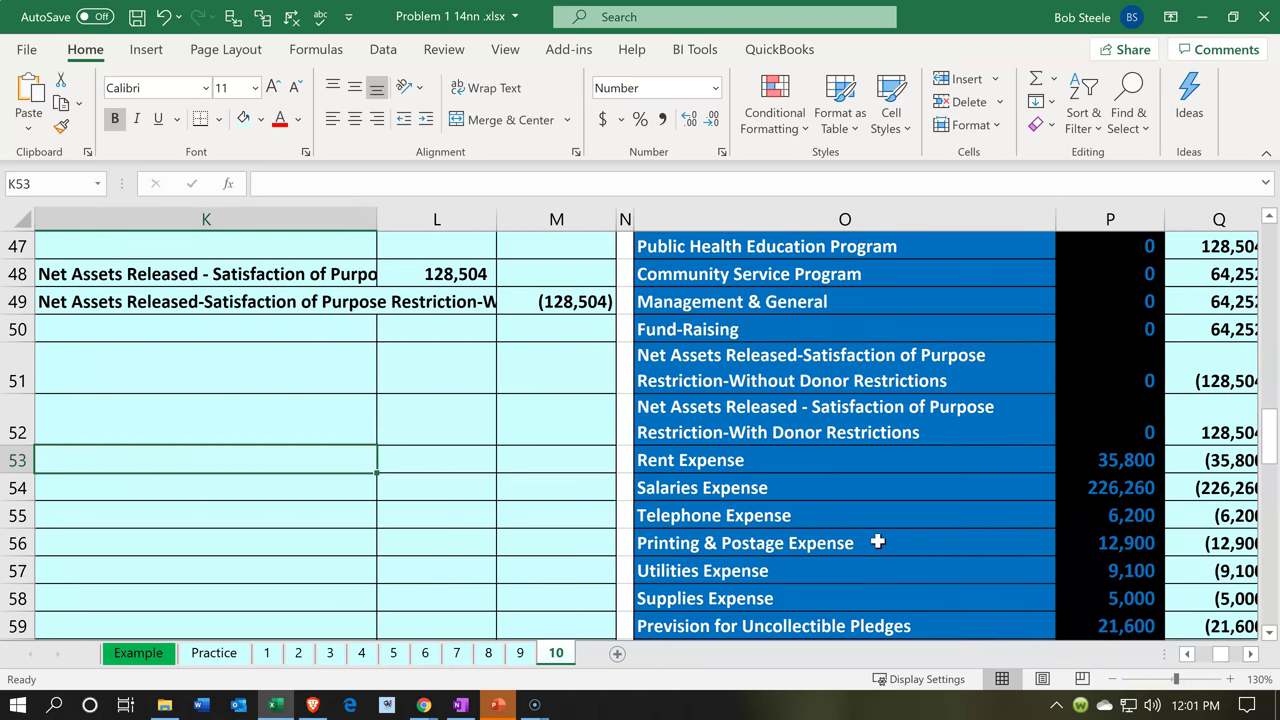
click(286, 707)
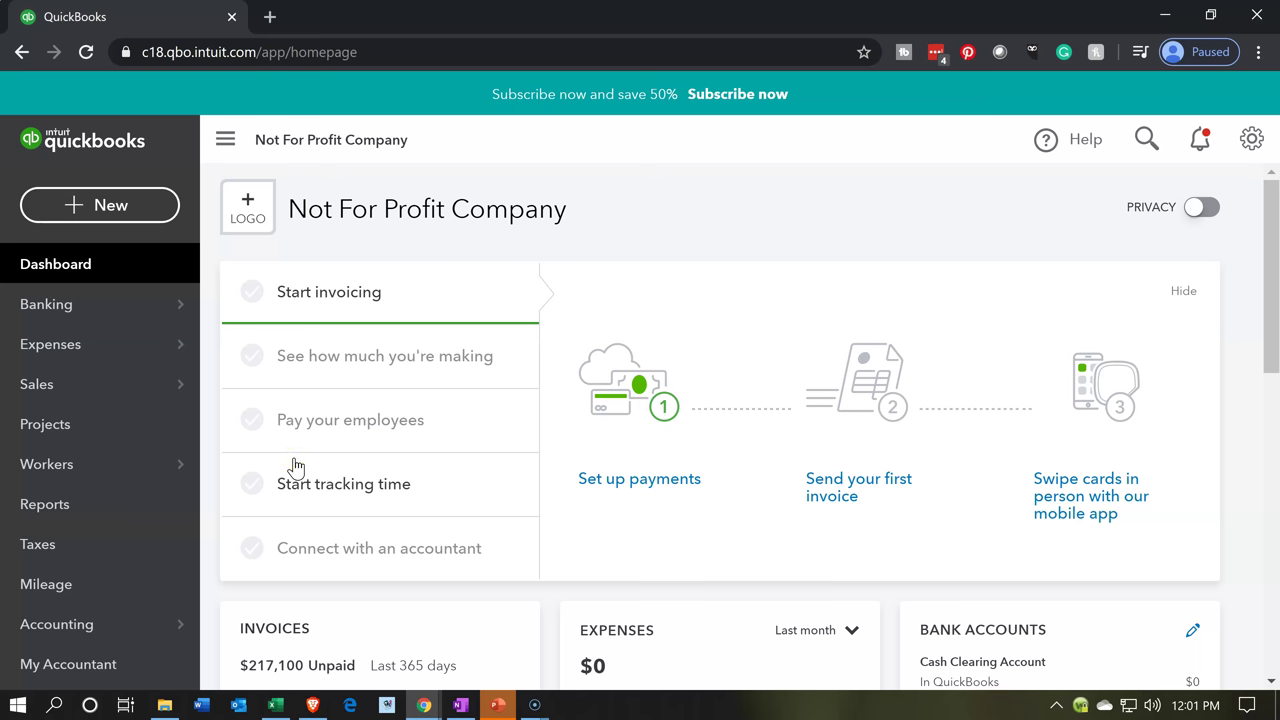
click(281, 710)
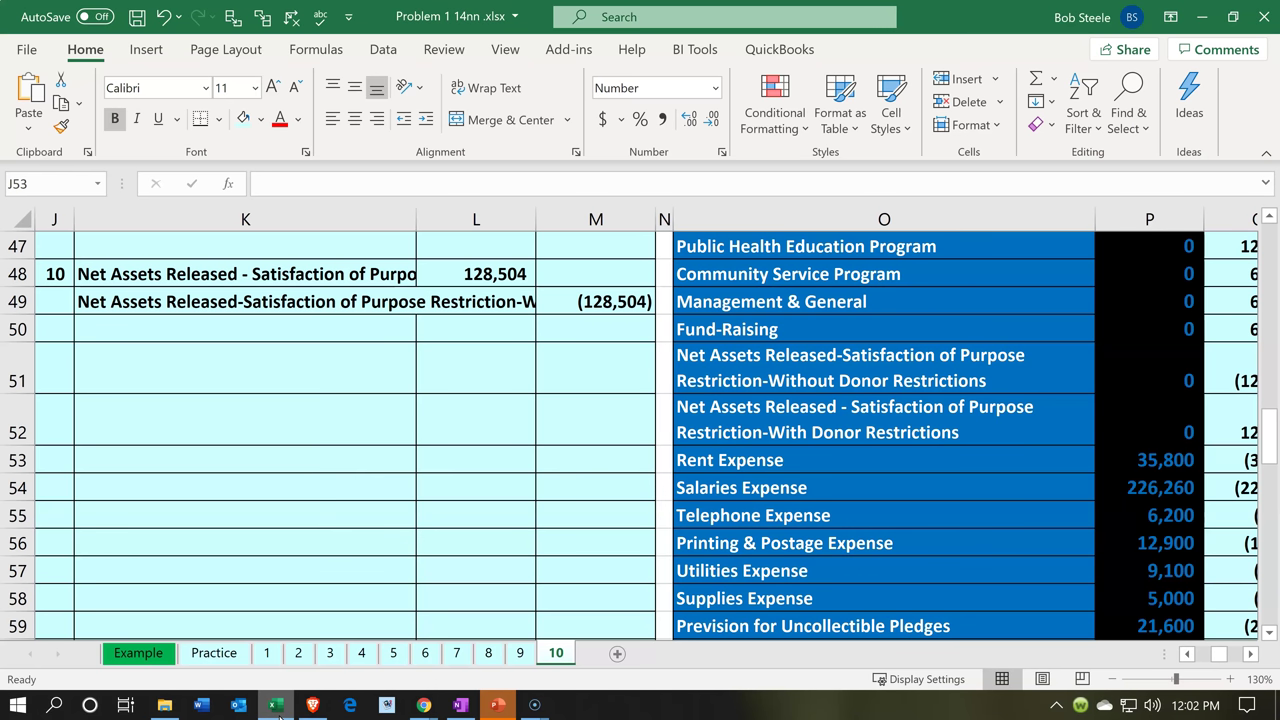
Step: Switch to QuickBooks and start a new expense for the Not For Profit Company
click(278, 708)
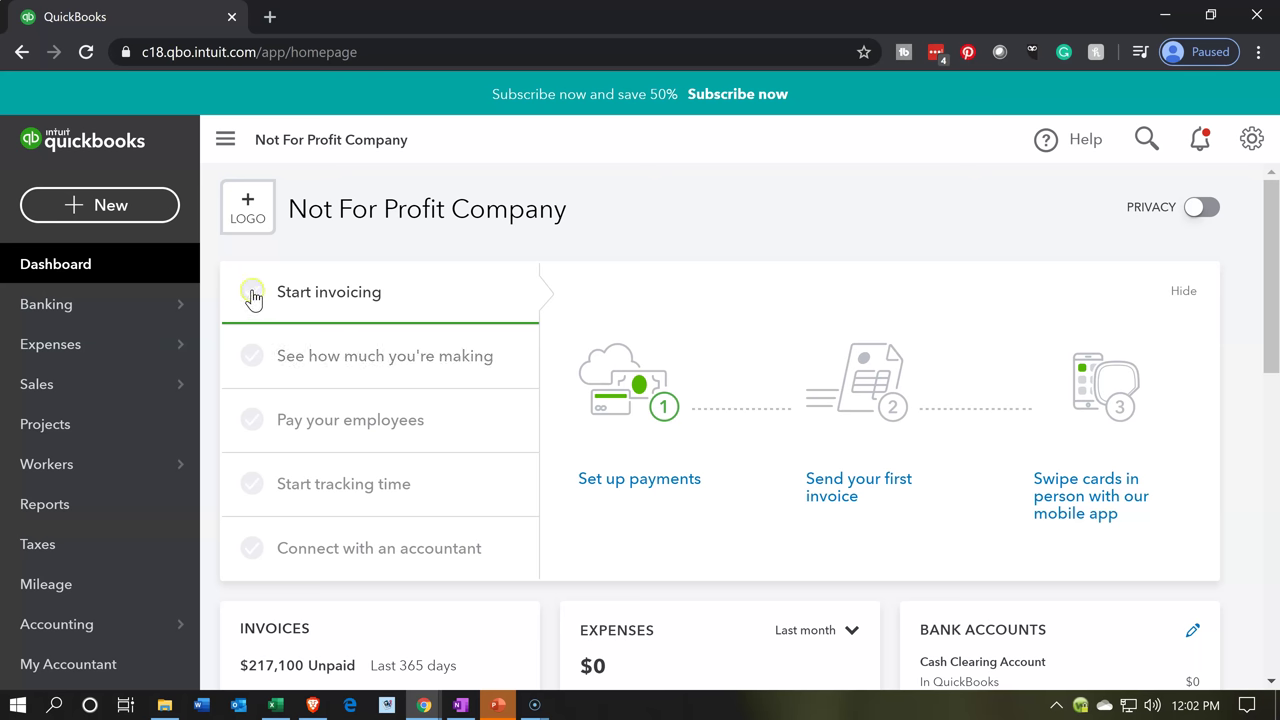
click(122, 196)
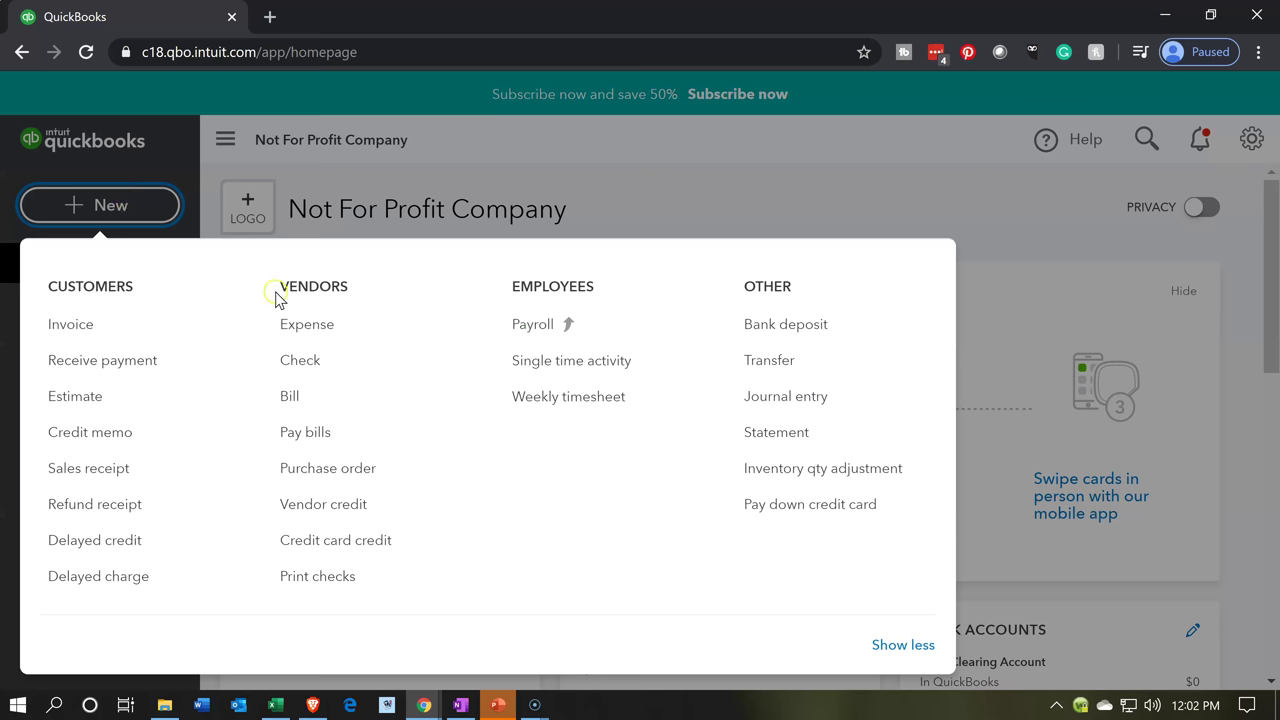
click(321, 332)
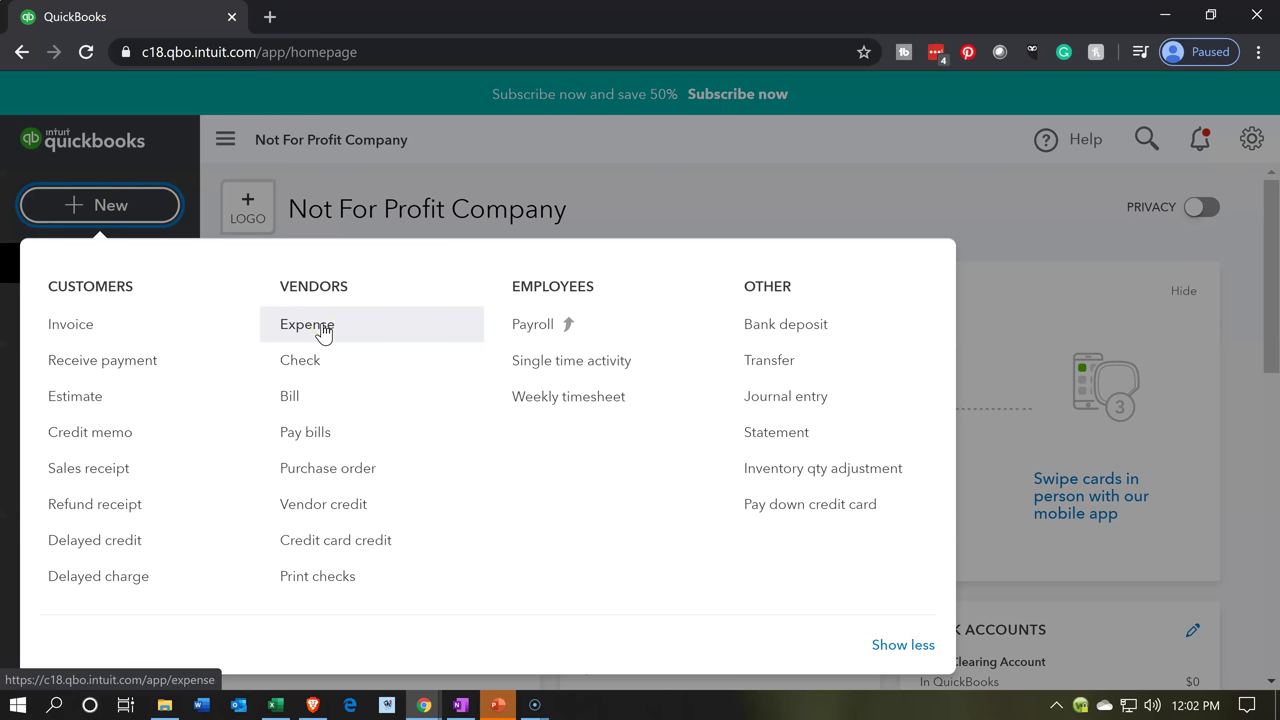
click(321, 332)
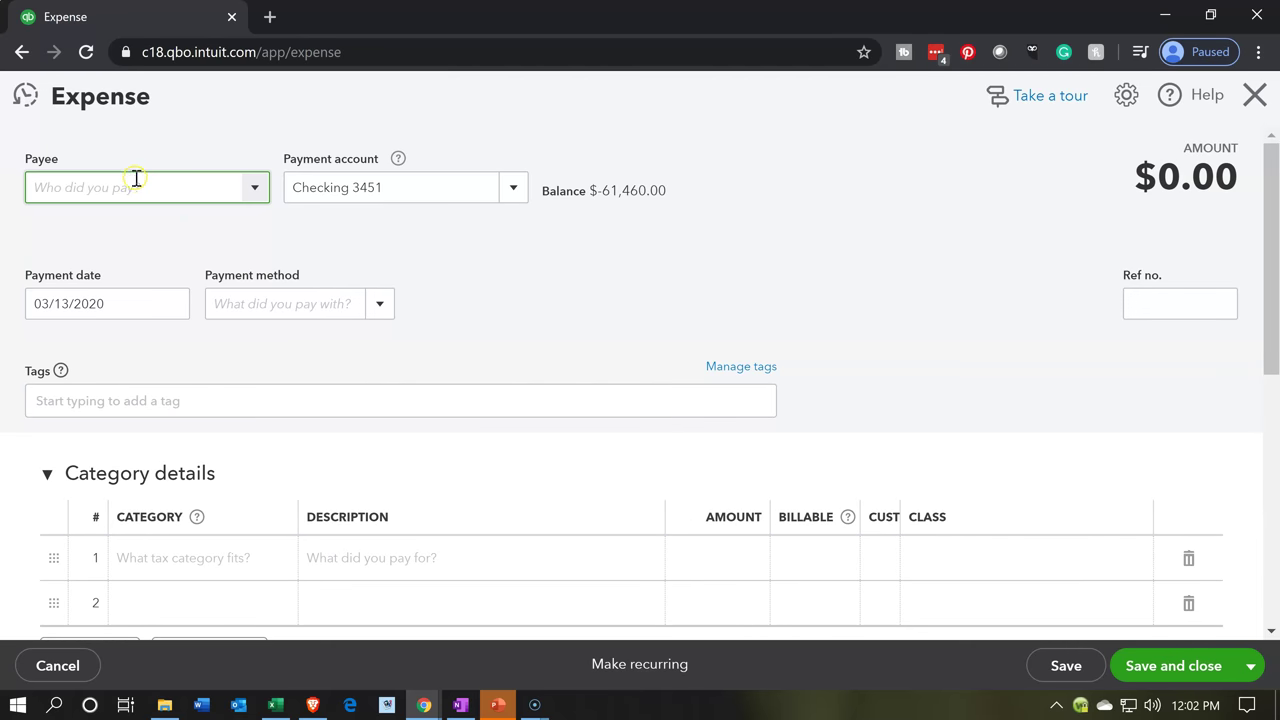
Step: Add Misc. as a new vendor and payee of the expense, and choose the payment account
text(mi)
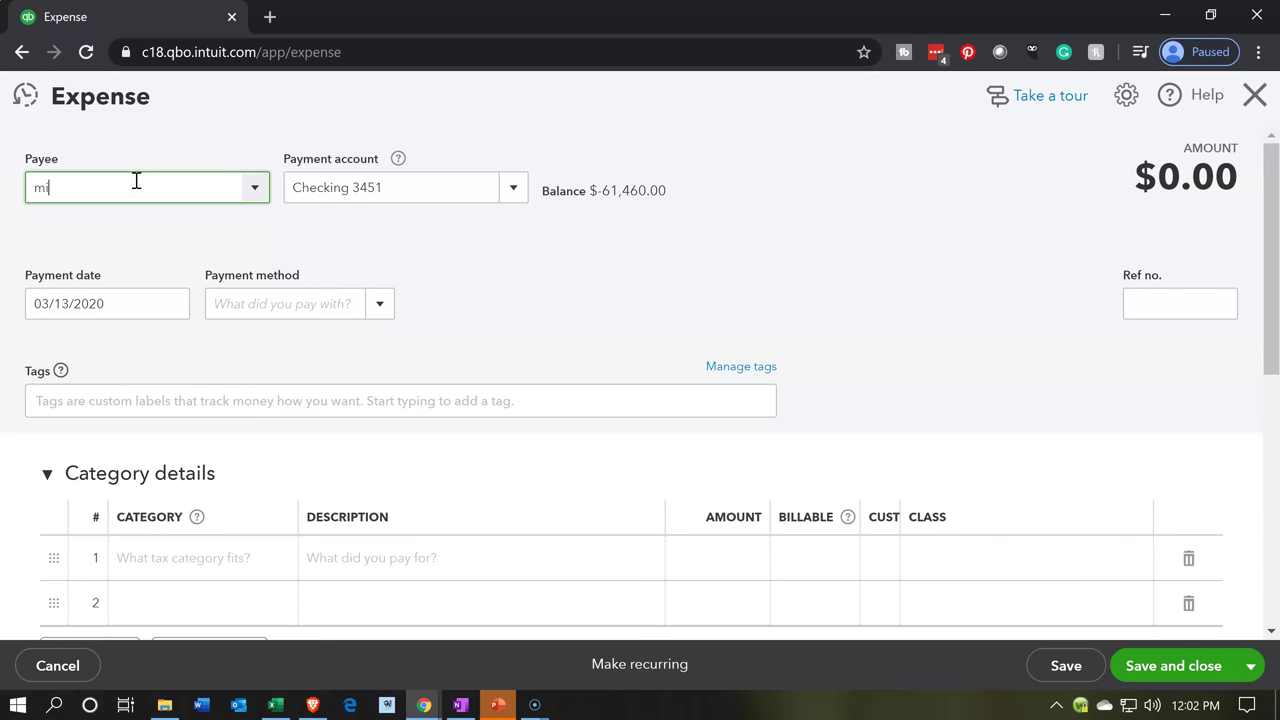
key(BackSpace)
key(BackSpace)
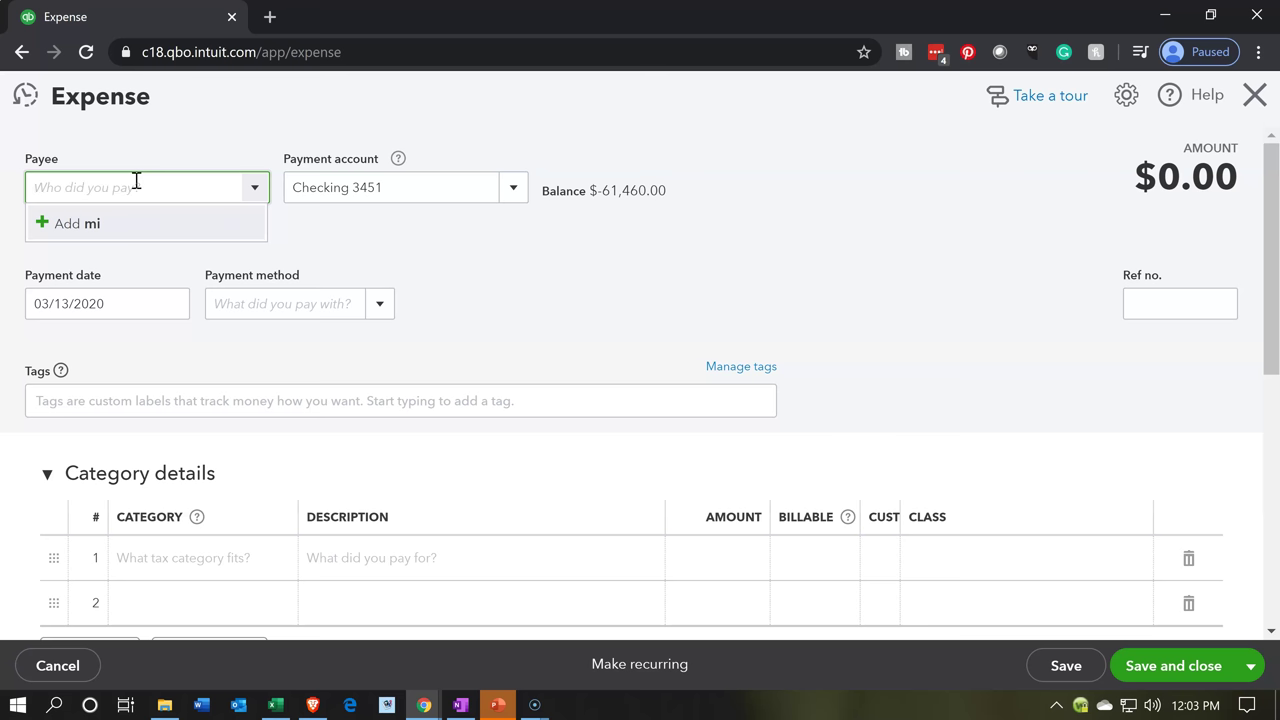
text(Misc.)
key(Return)
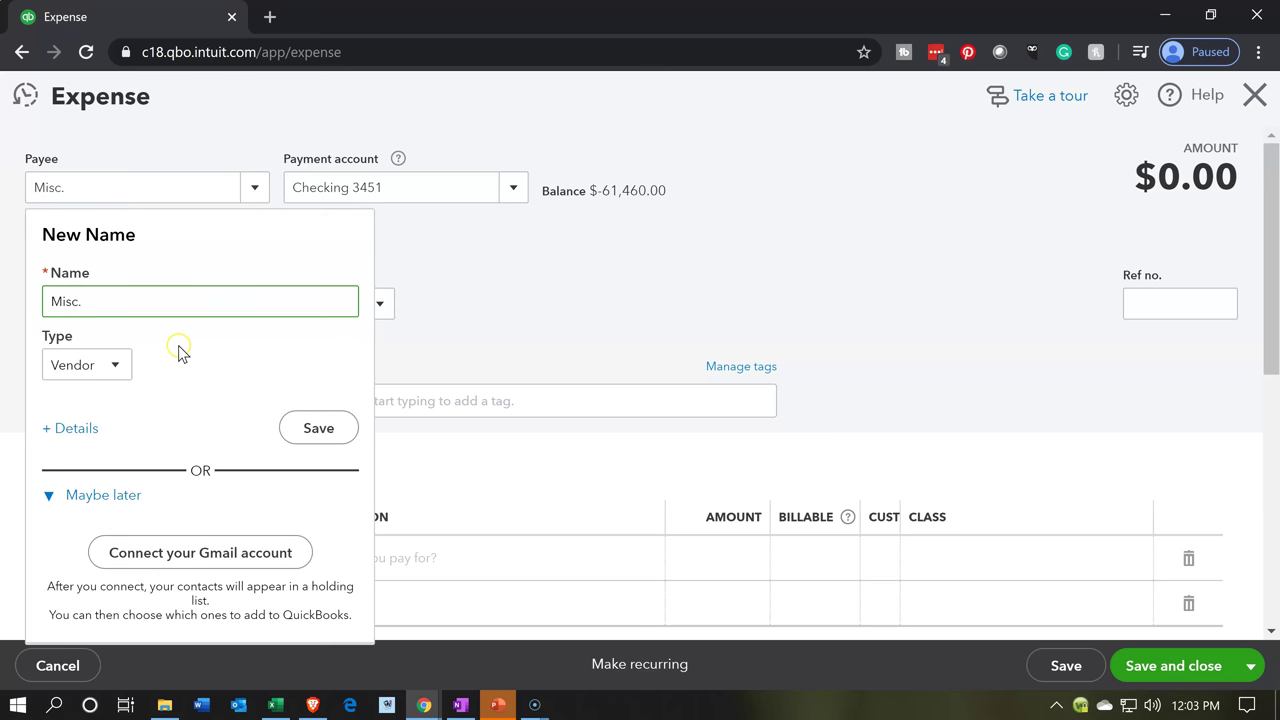
click(300, 430)
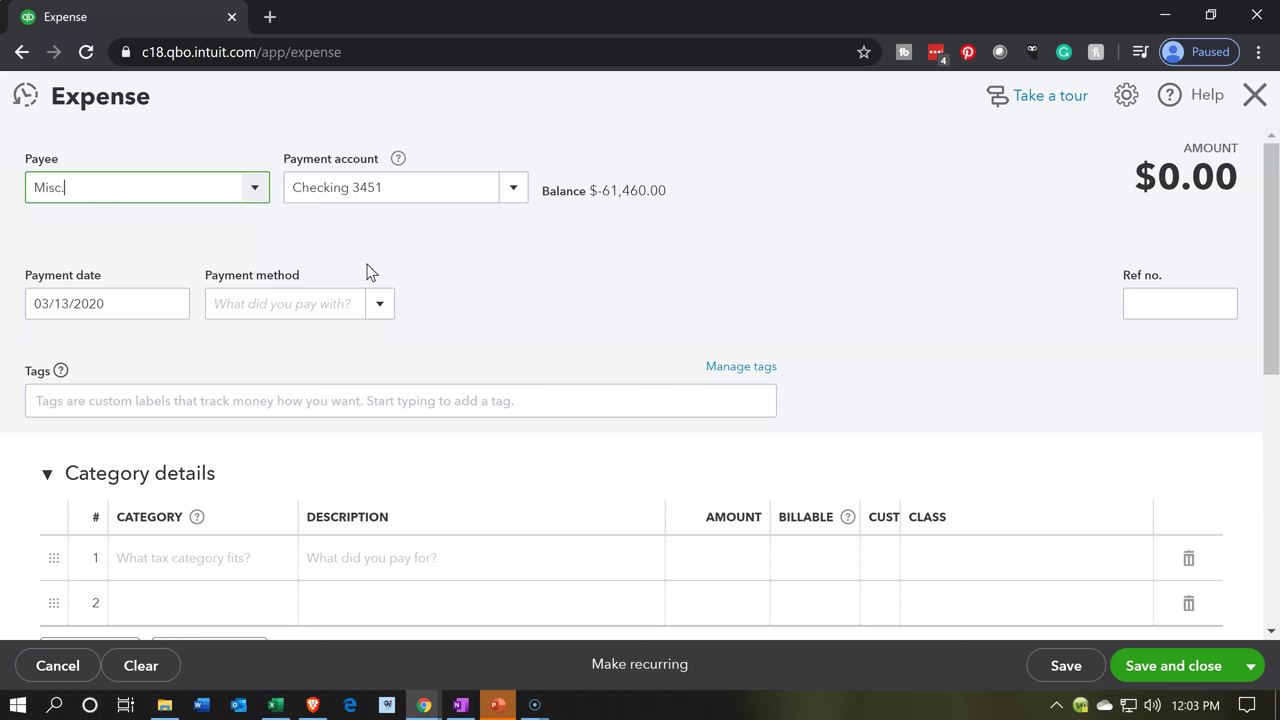
click(1158, 224)
click(527, 198)
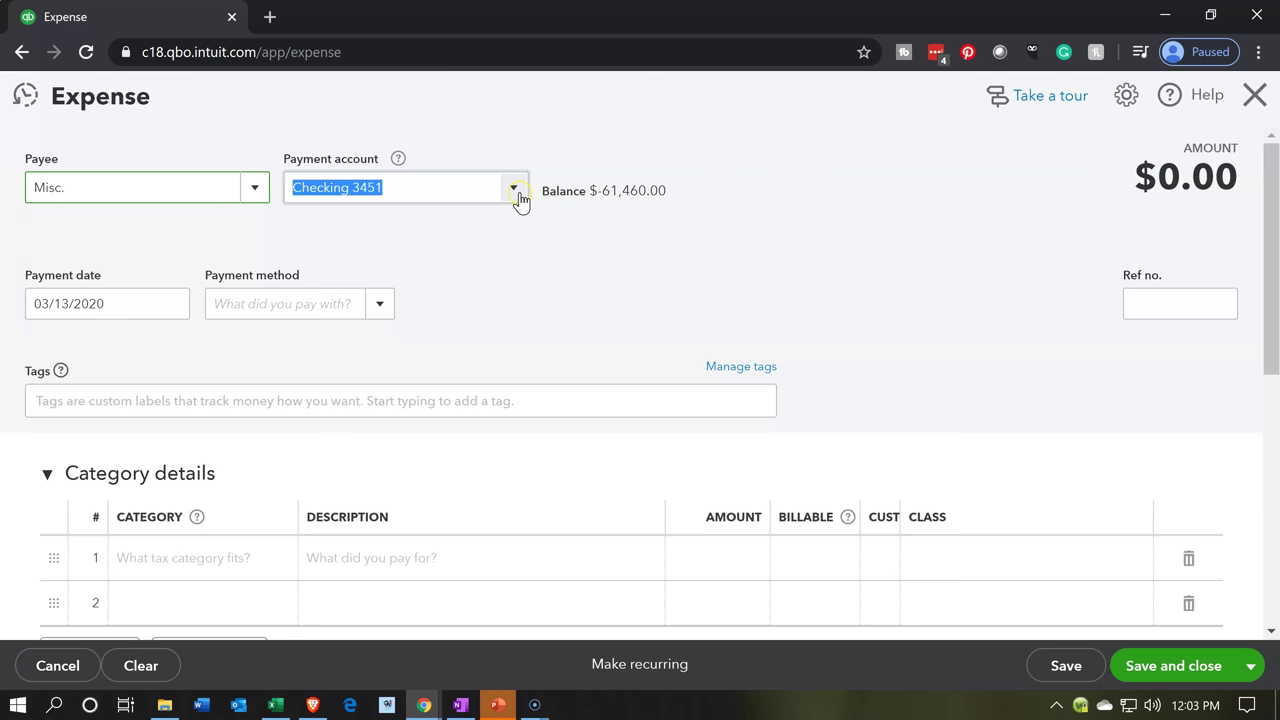
click(481, 259)
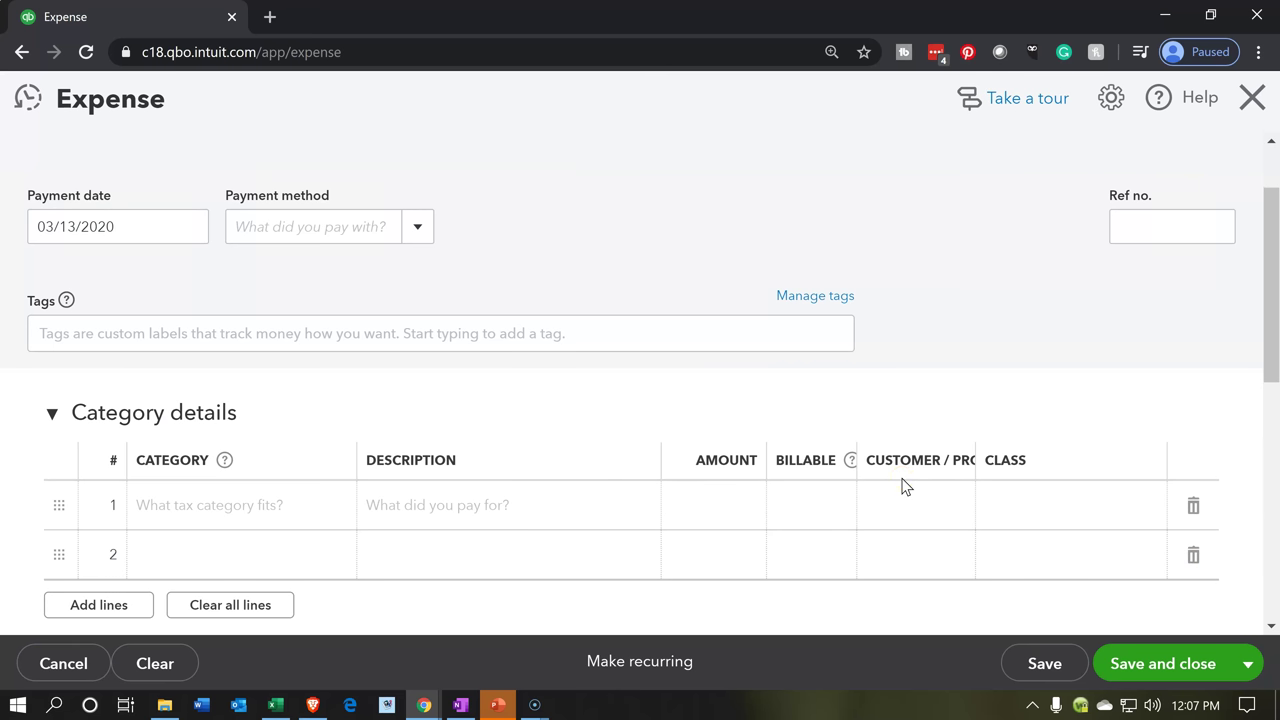
Step: Check the net assets released entry in the worksheet, and start a new category account named Net Assets Released-Unrestricted on the first expense line
click(237, 505)
click(275, 705)
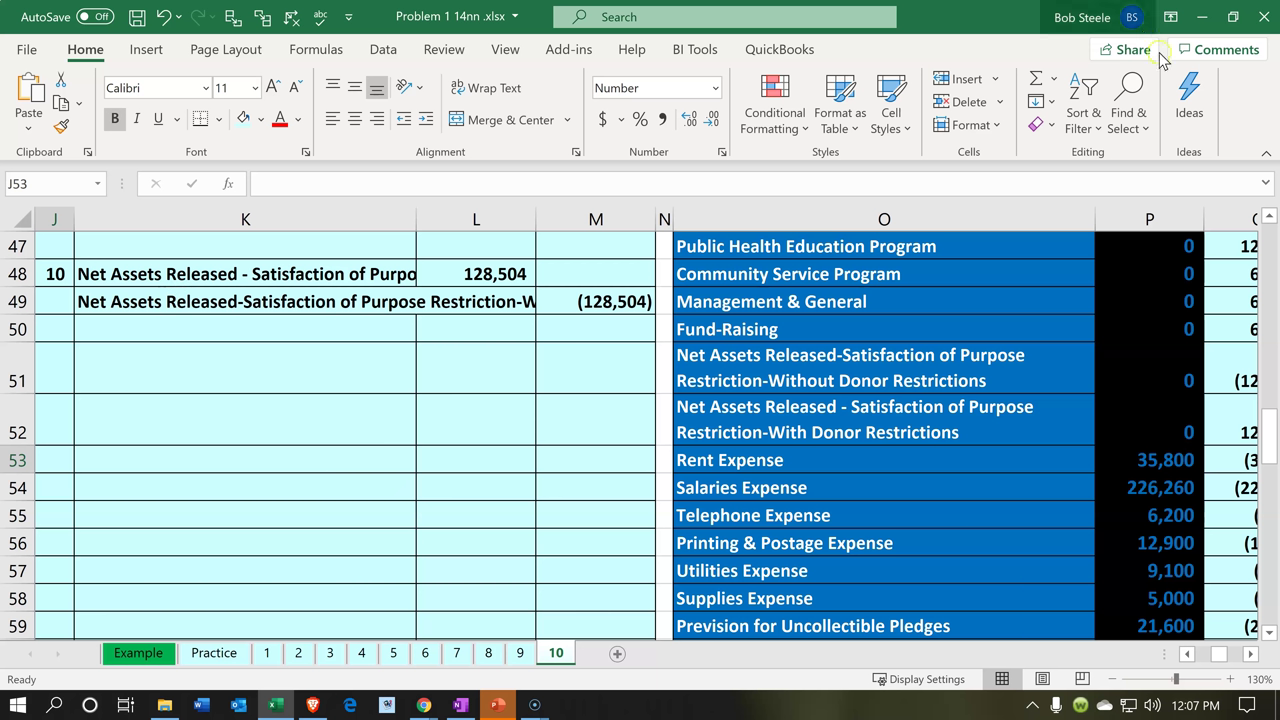
click(1205, 17)
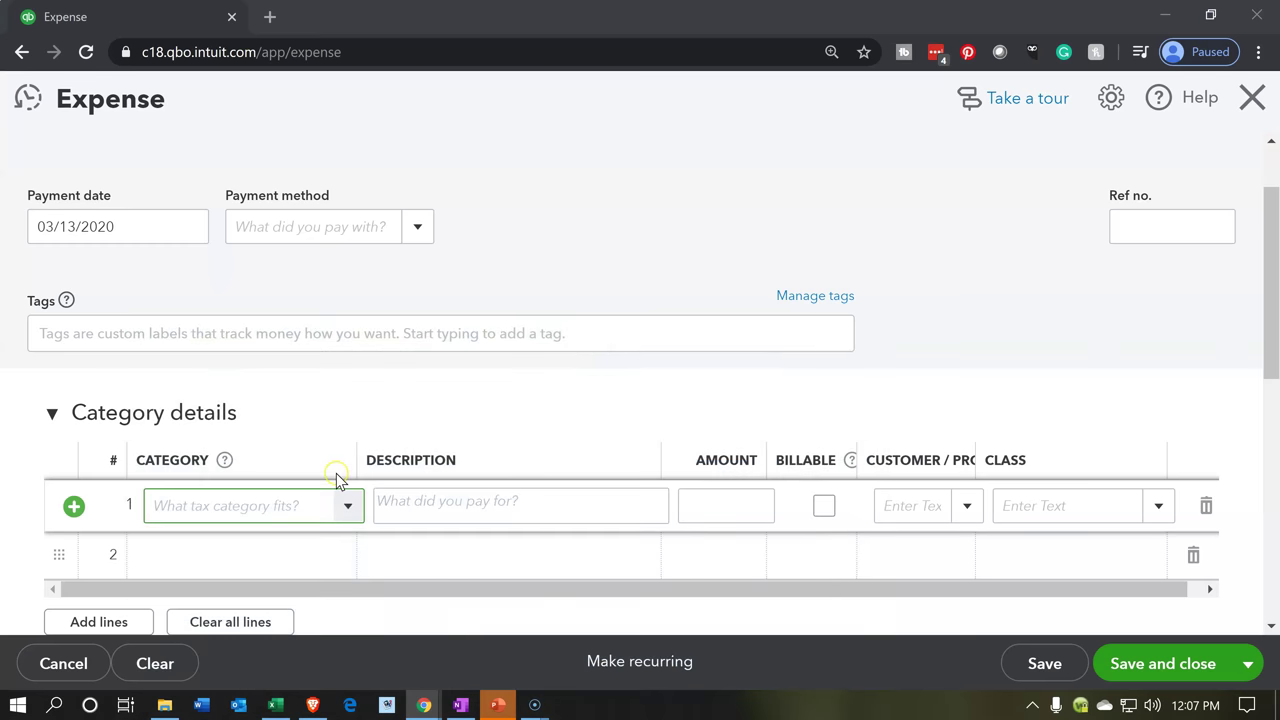
click(305, 508)
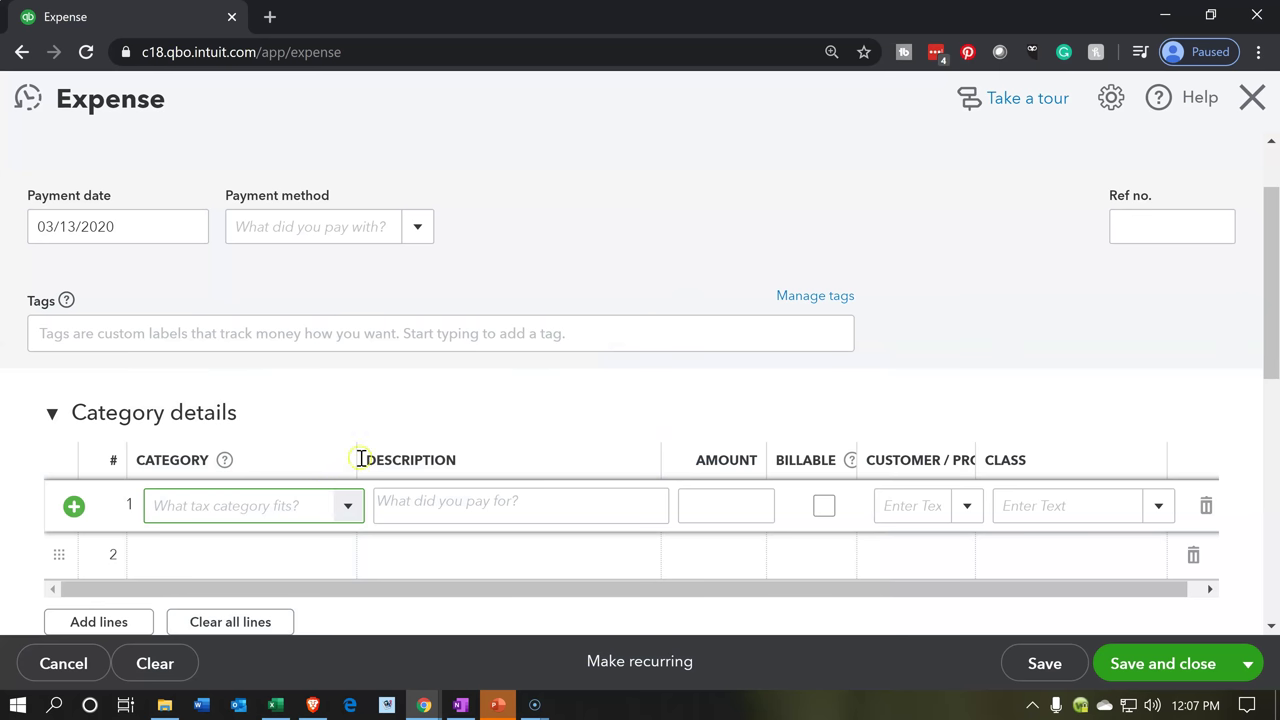
text(Net )
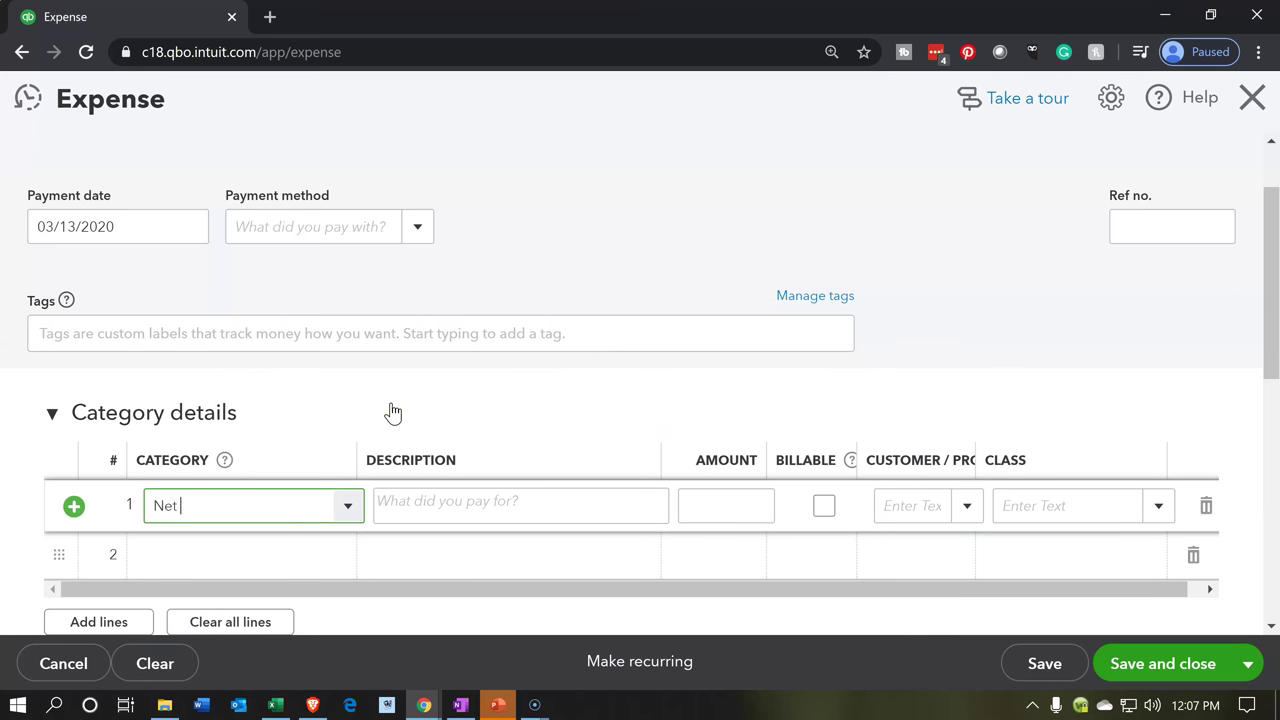
text(Assets )
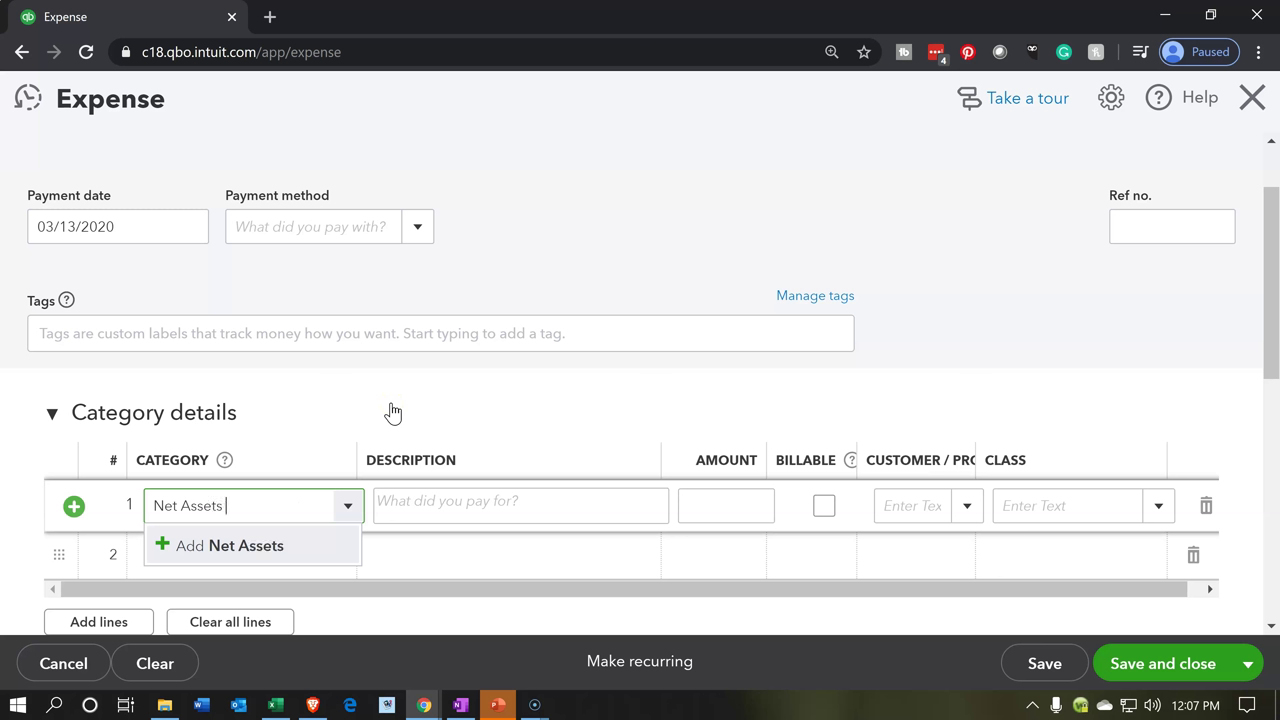
text(Released)
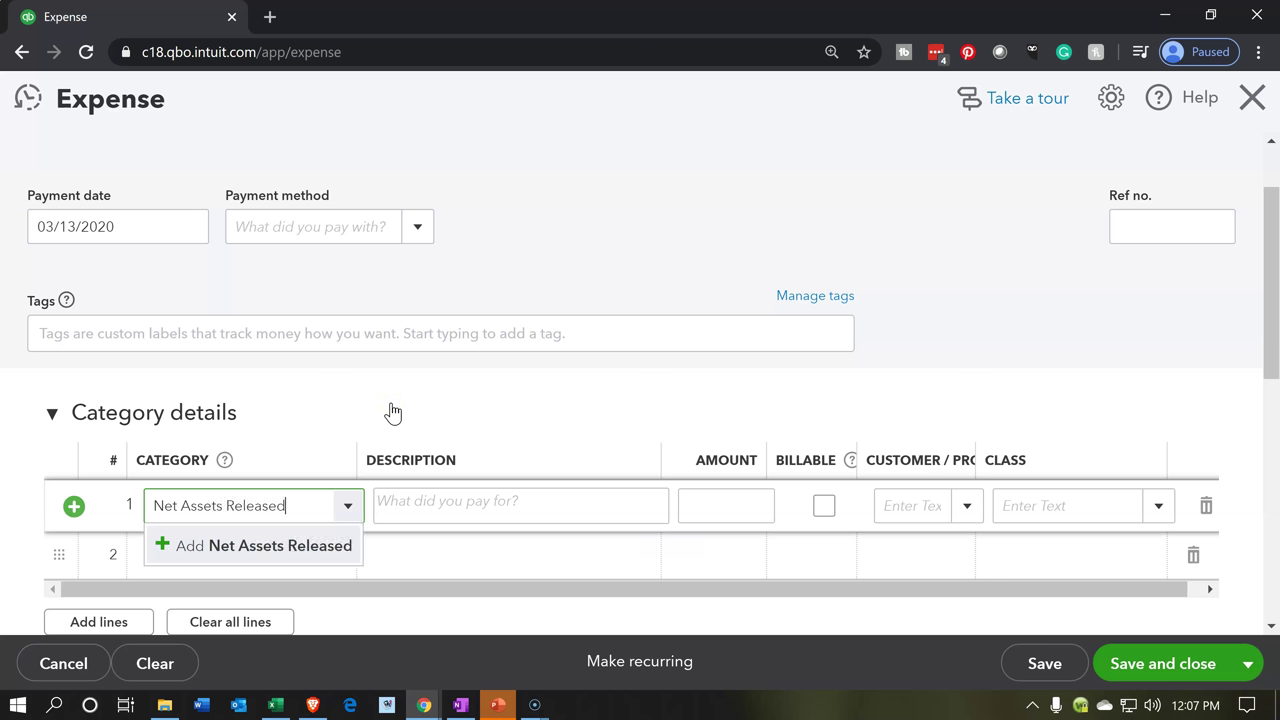
text(-Unrestricted)
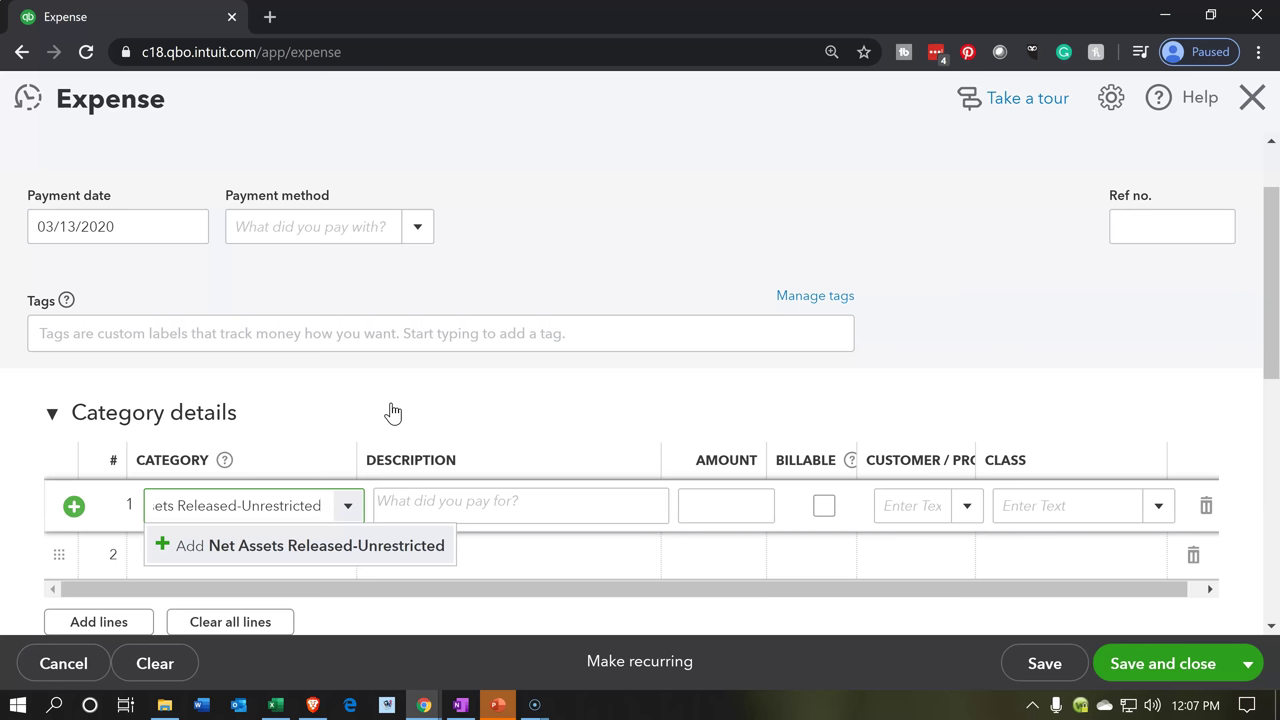
key(Escape)
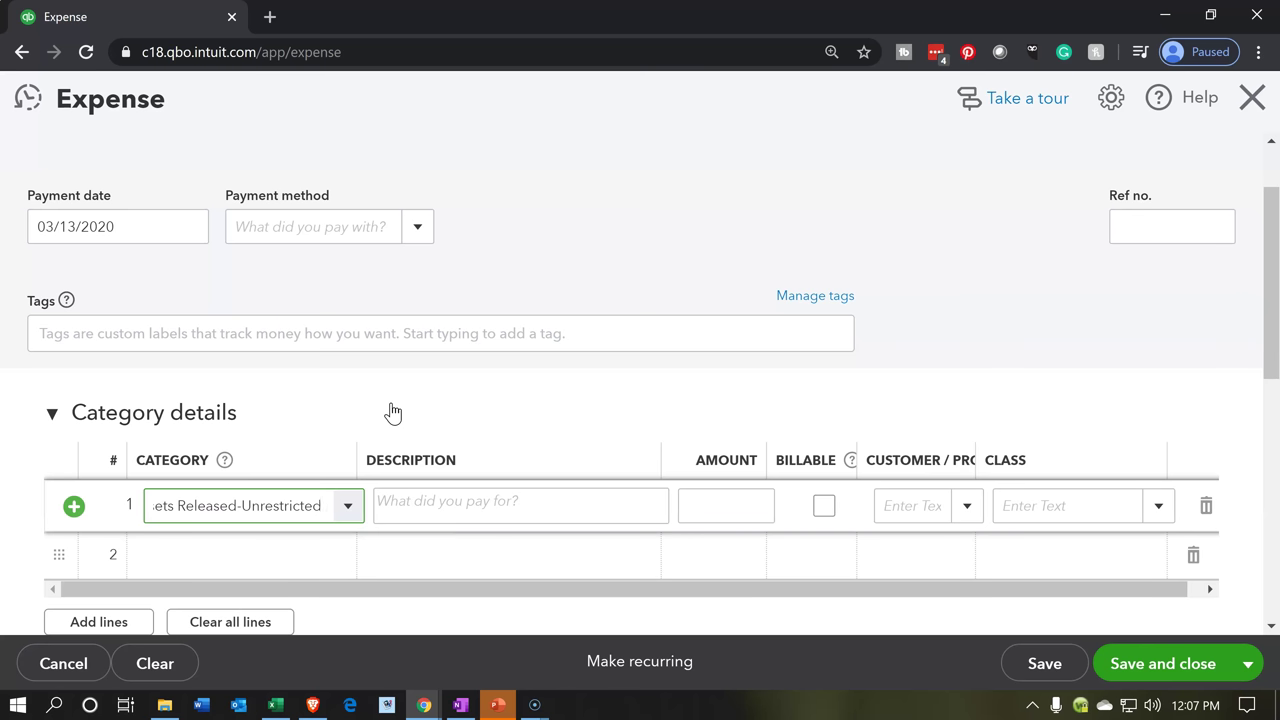
key(Tab)
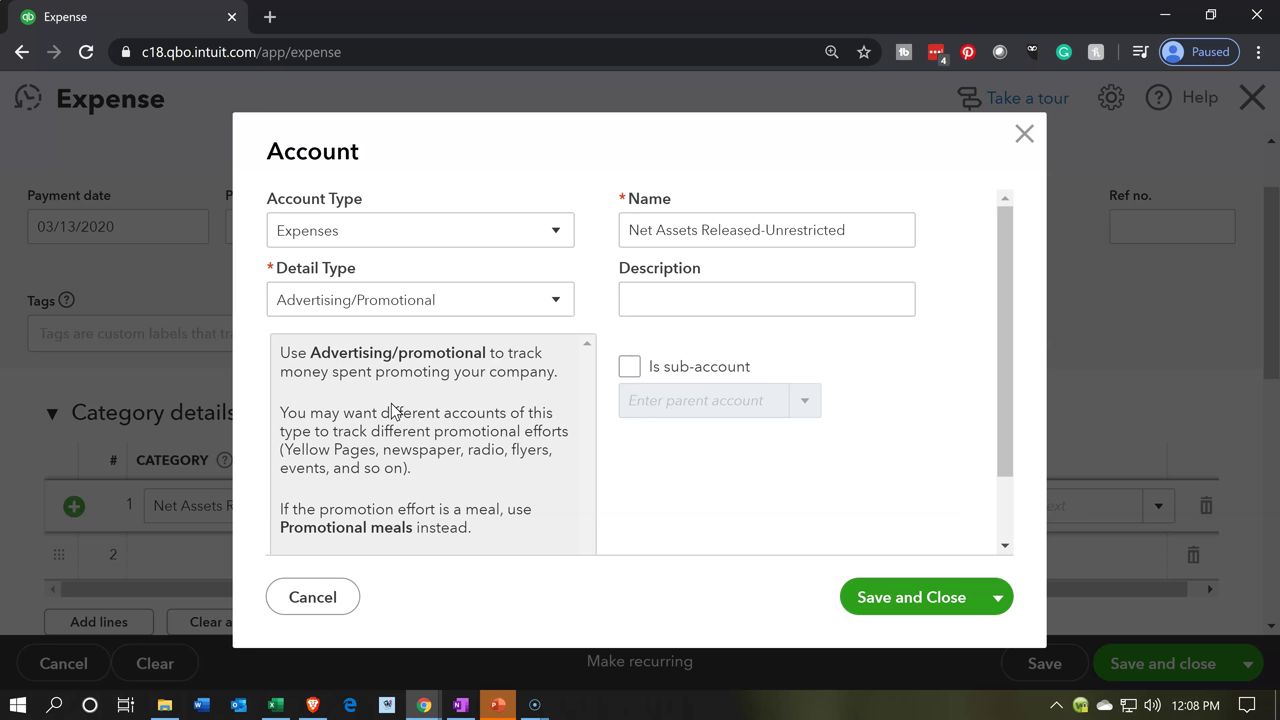
Step: Set the new account's detail type to Other Business Expenses and save the account
click(556, 299)
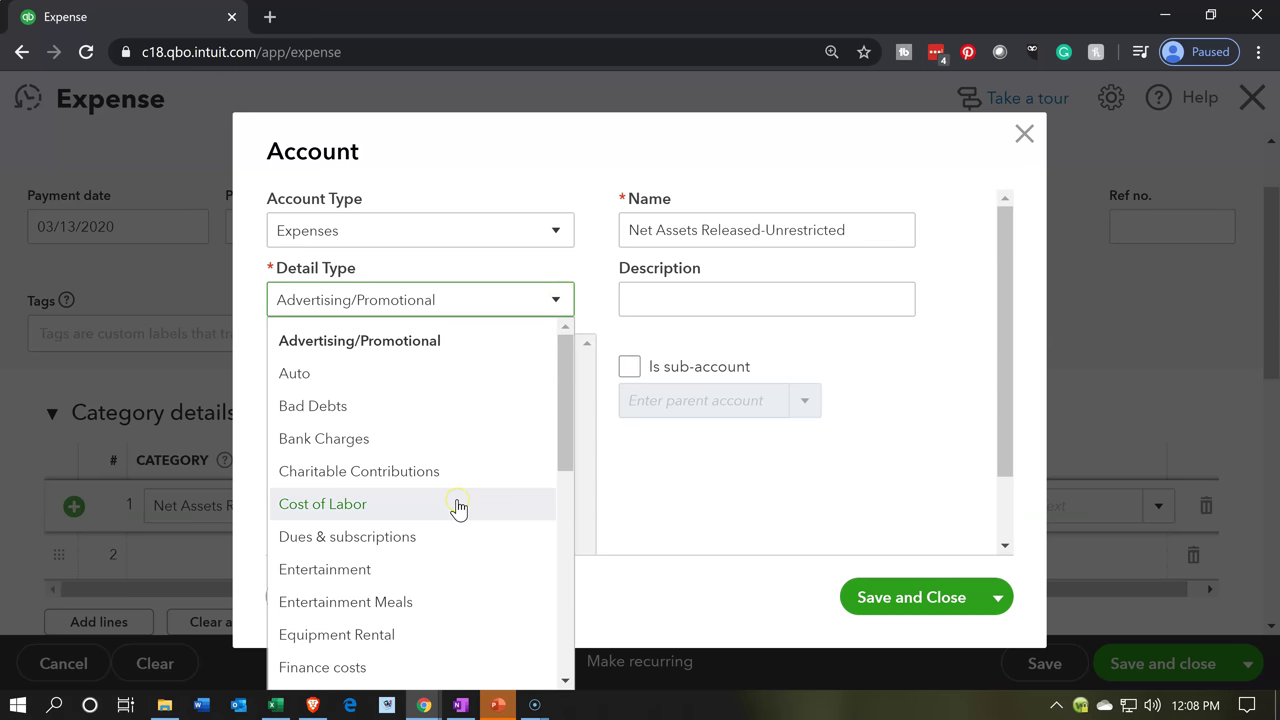
scroll(457, 507, down, 3)
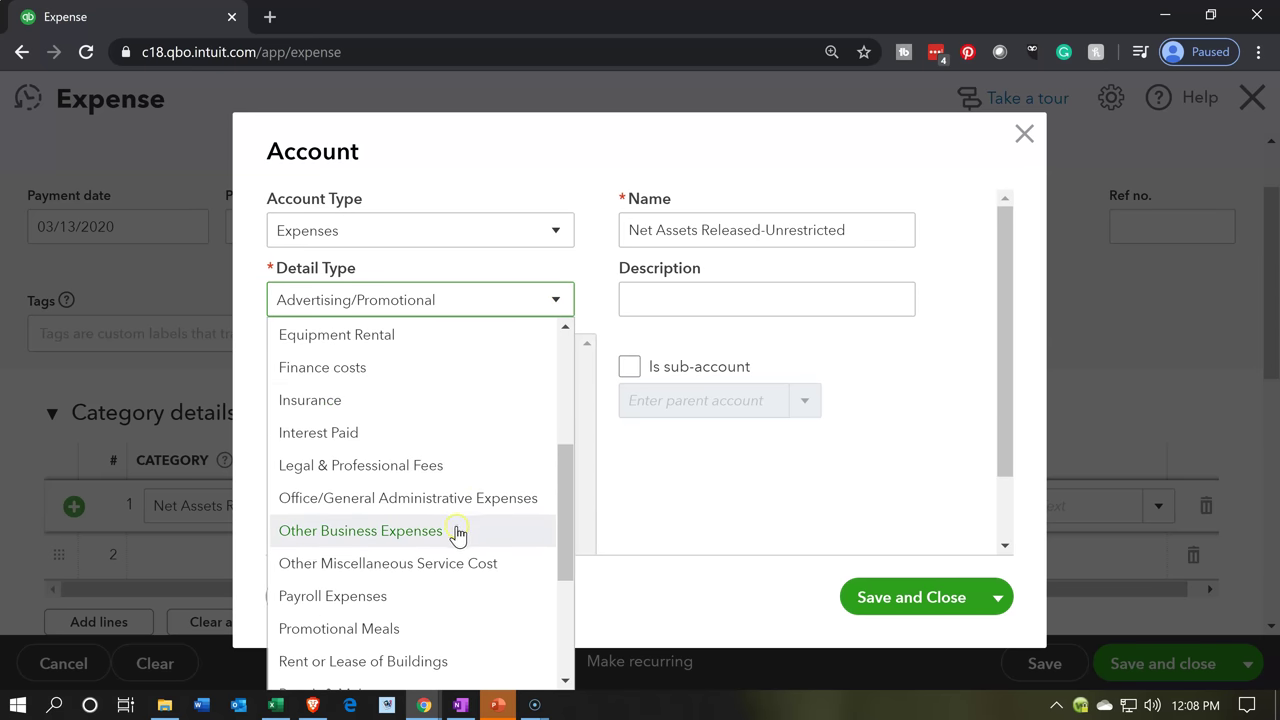
click(457, 532)
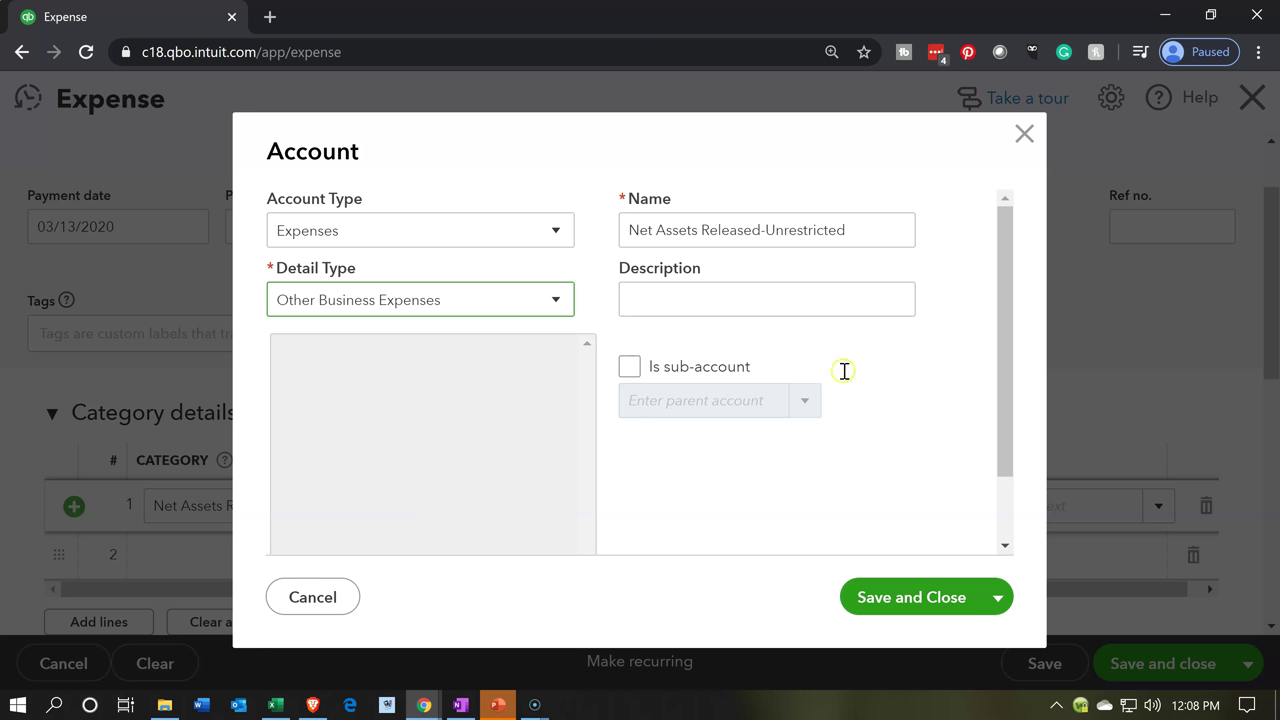
click(918, 598)
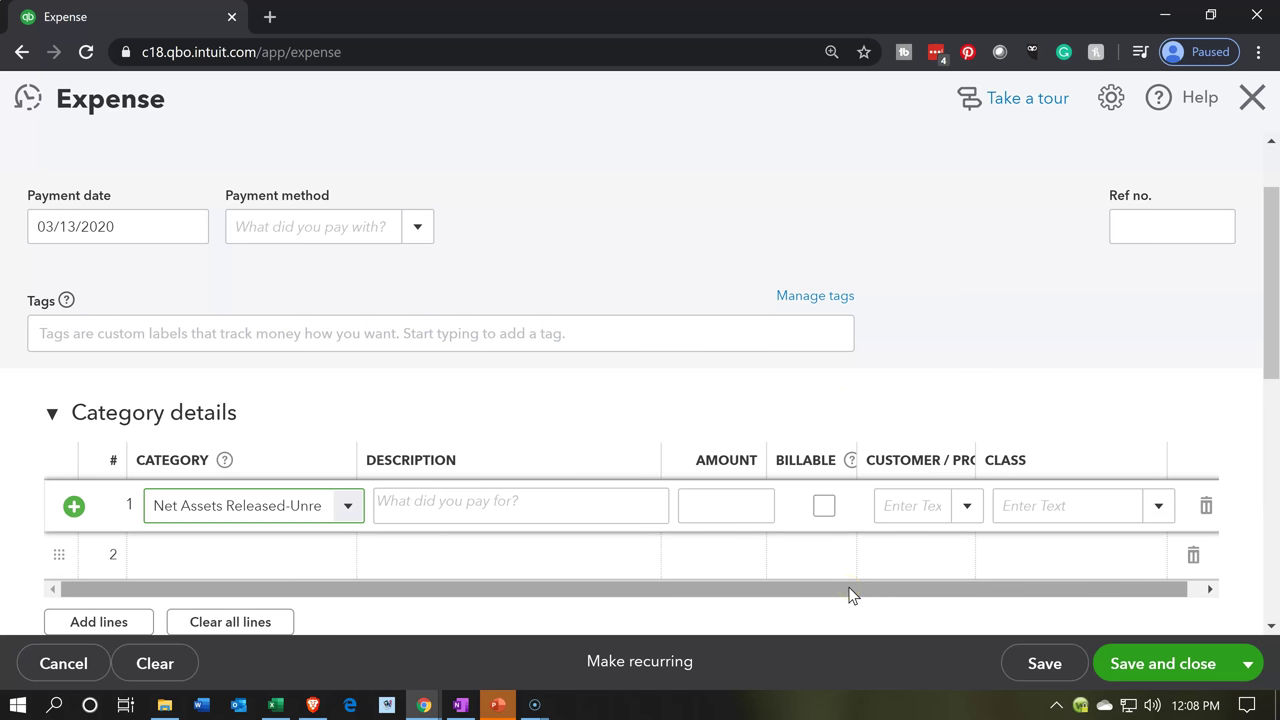
Step: Enter an amount of -128,504 on the Net Assets Released-Unrestricted line of the expense
key(Tab)
key(Tab)
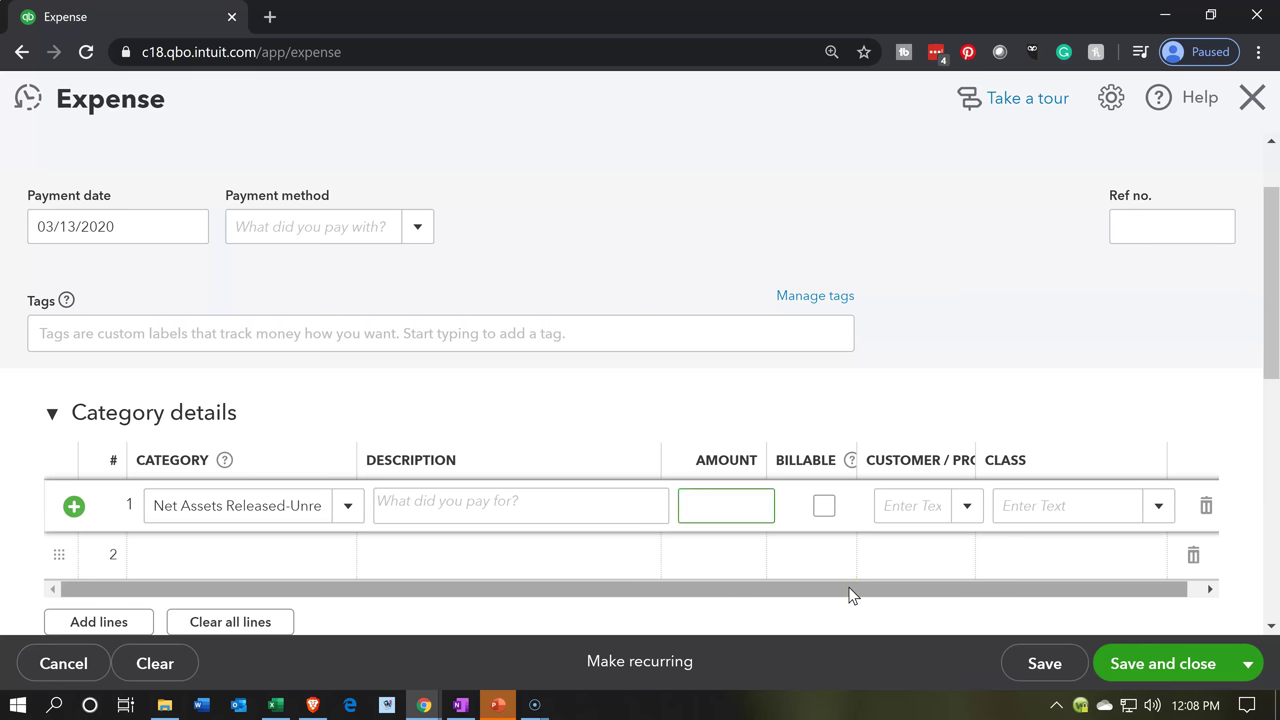
text(-128,504)
key(Tab)
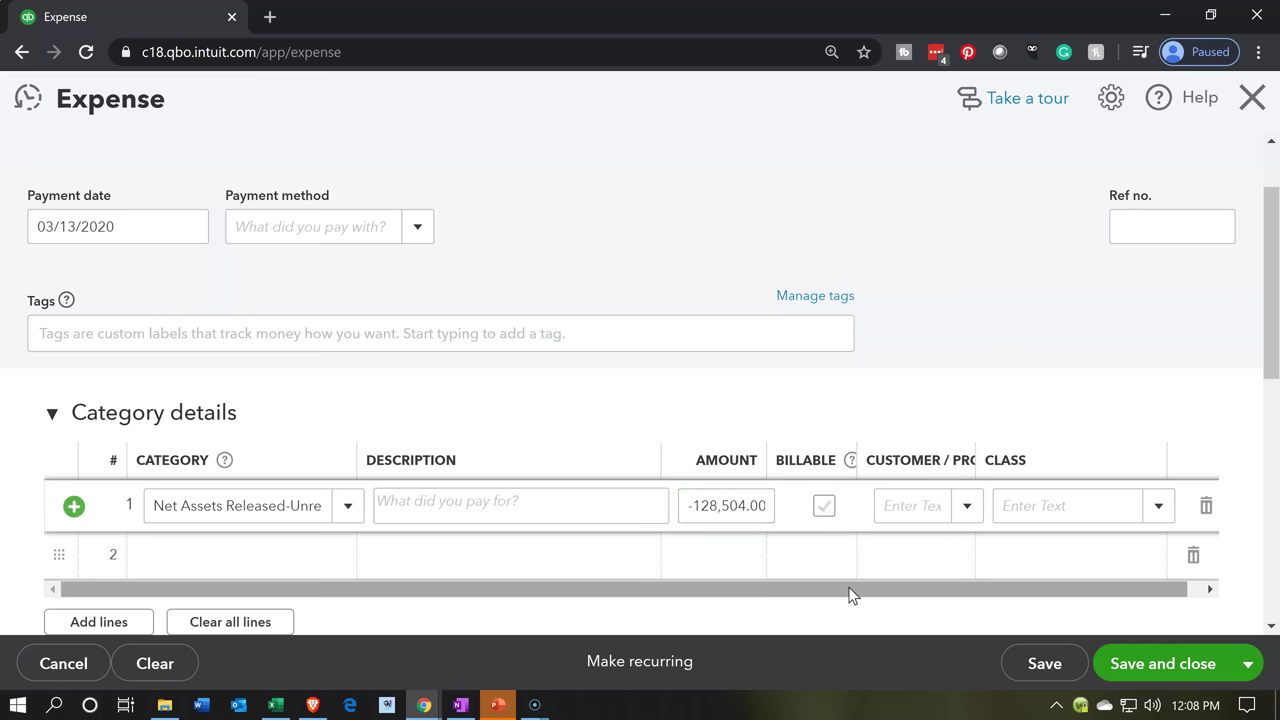
Step: Assign the Unrestricted class to the Net Assets Released-Unrestricted line of the expense
click(795, 451)
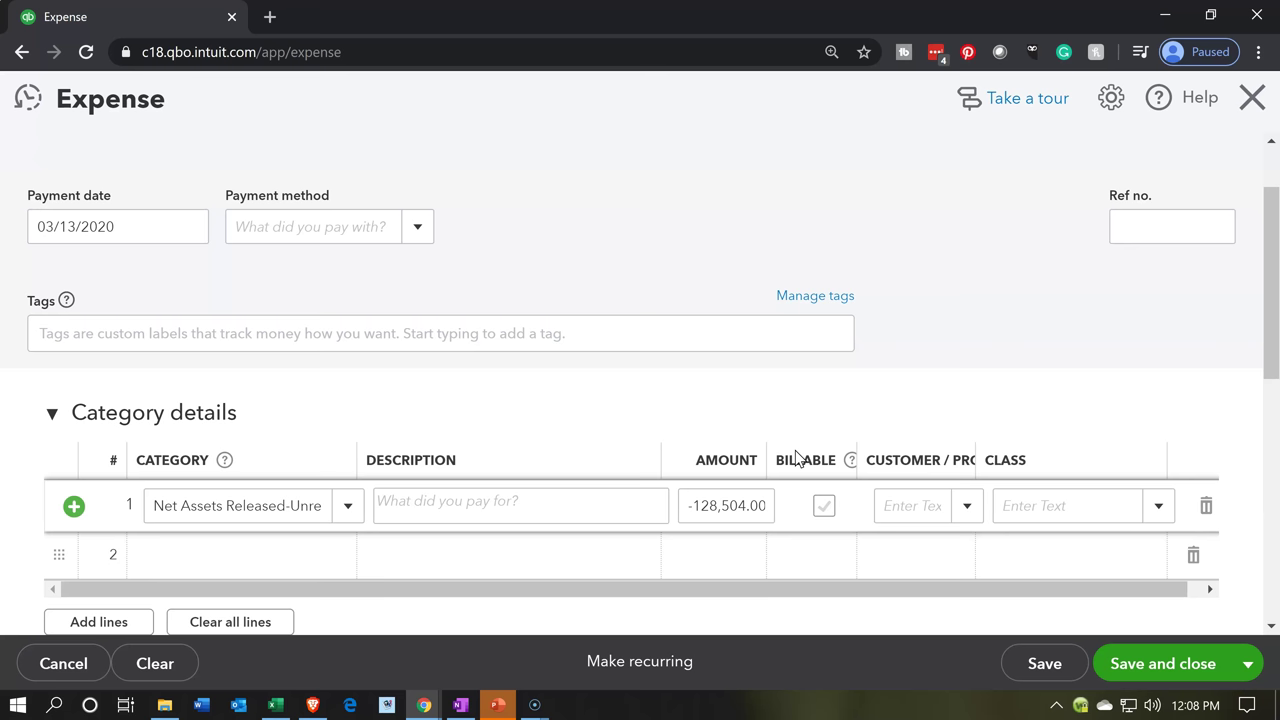
scroll(797, 457, up, 1)
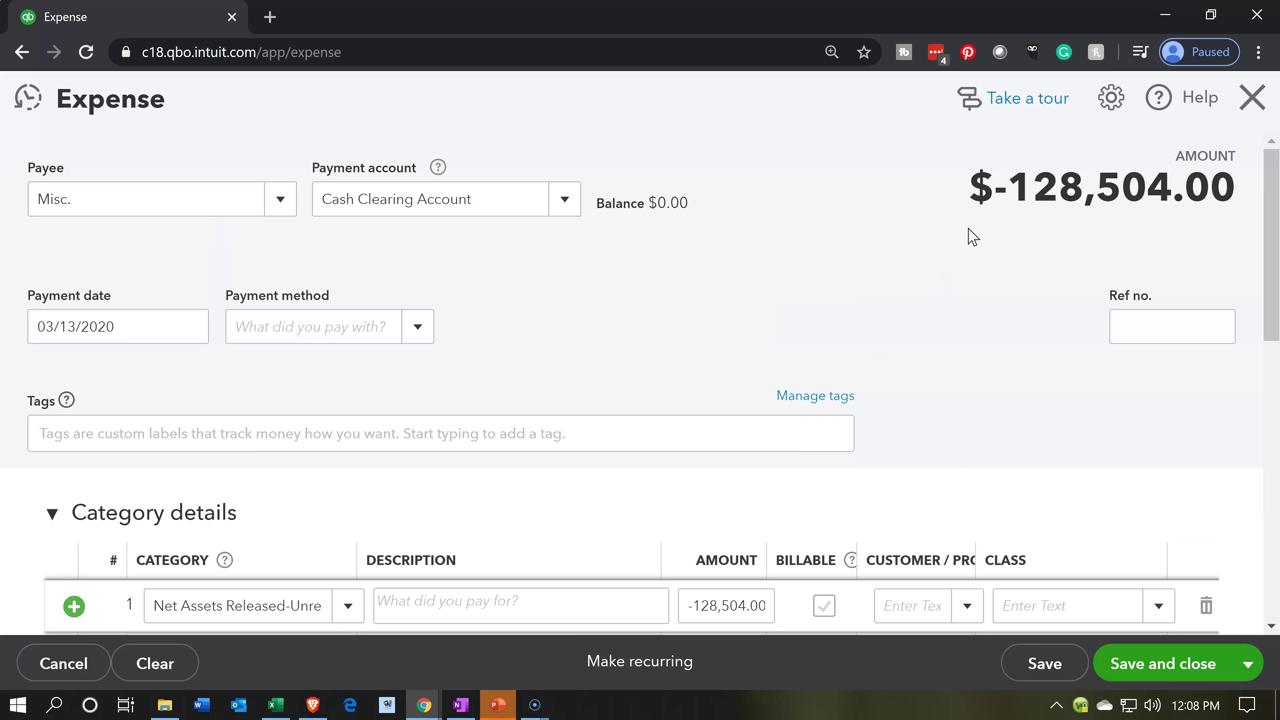
click(730, 247)
scroll(730, 255, down, 1)
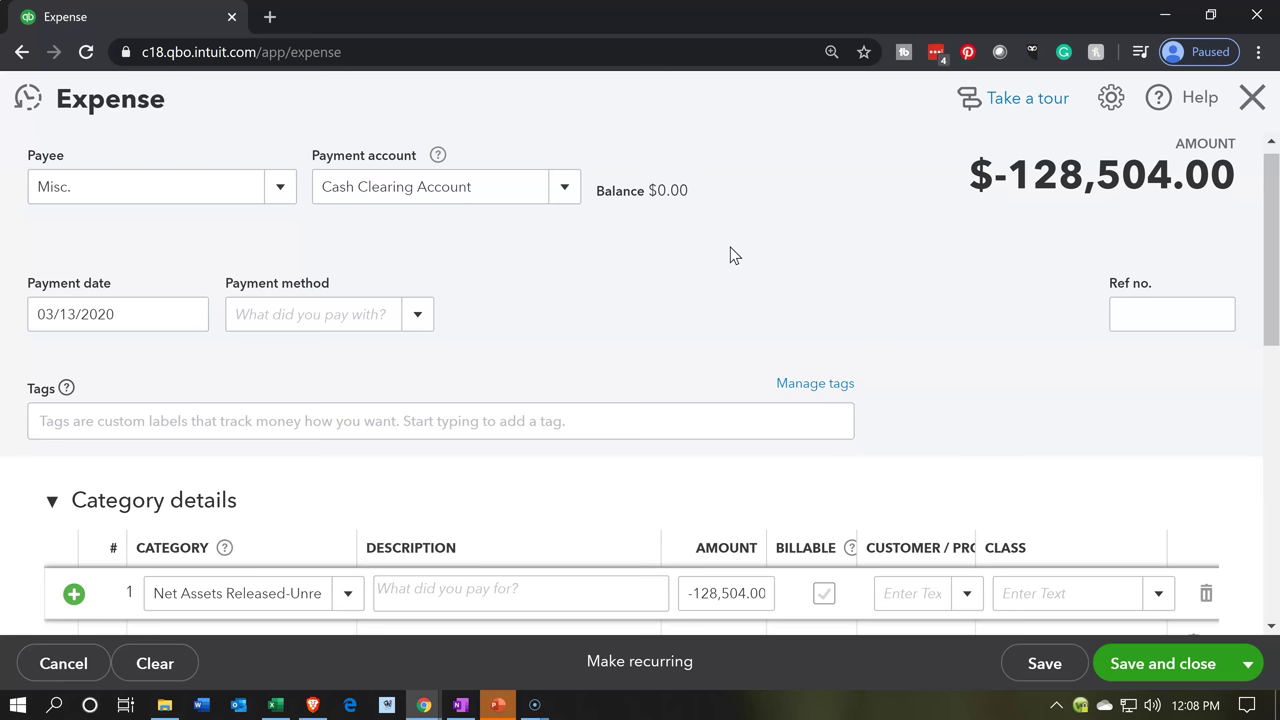
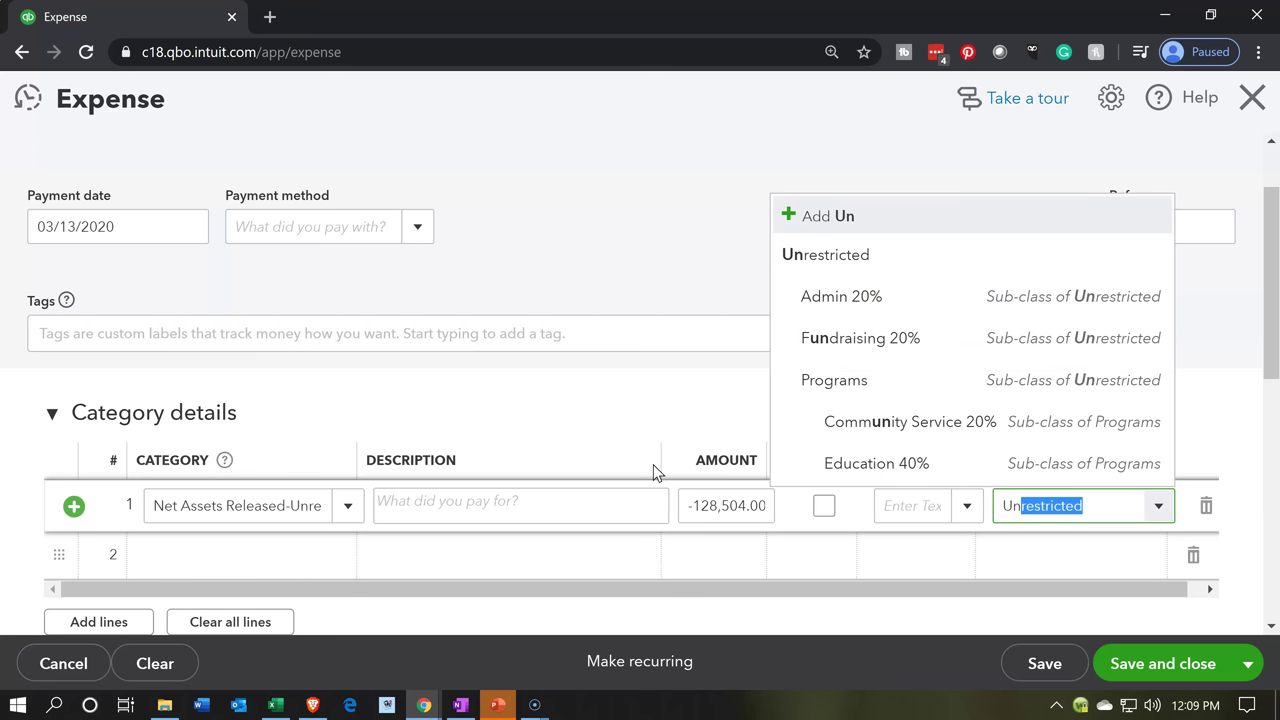
key(Tab)
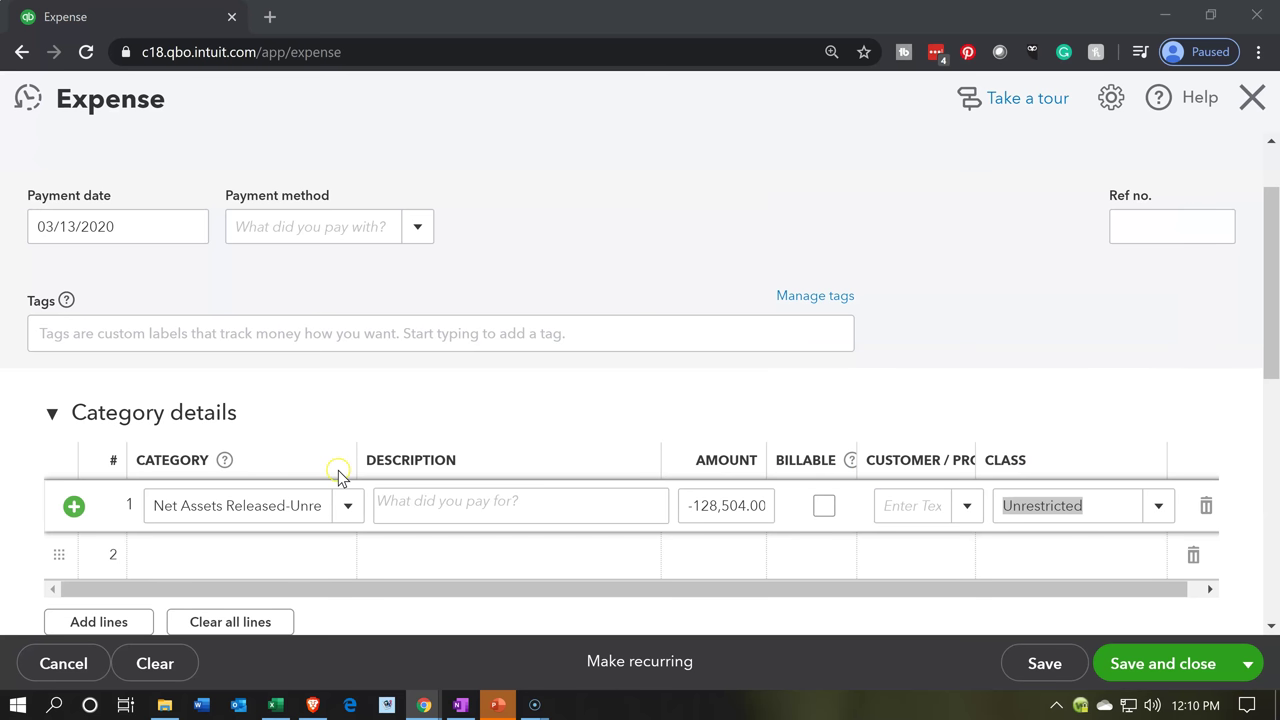
Step: Start a new category account named Net Assets Released-Restricted on the second expense line
click(230, 563)
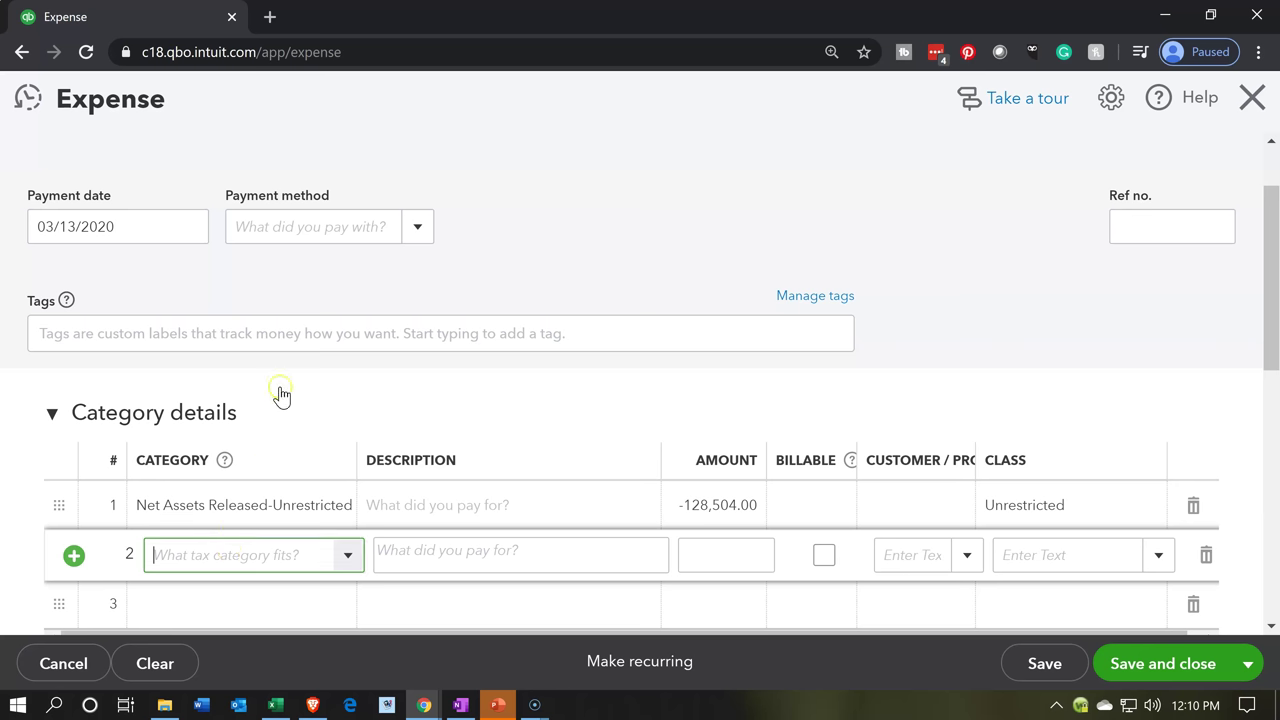
text(Ne)
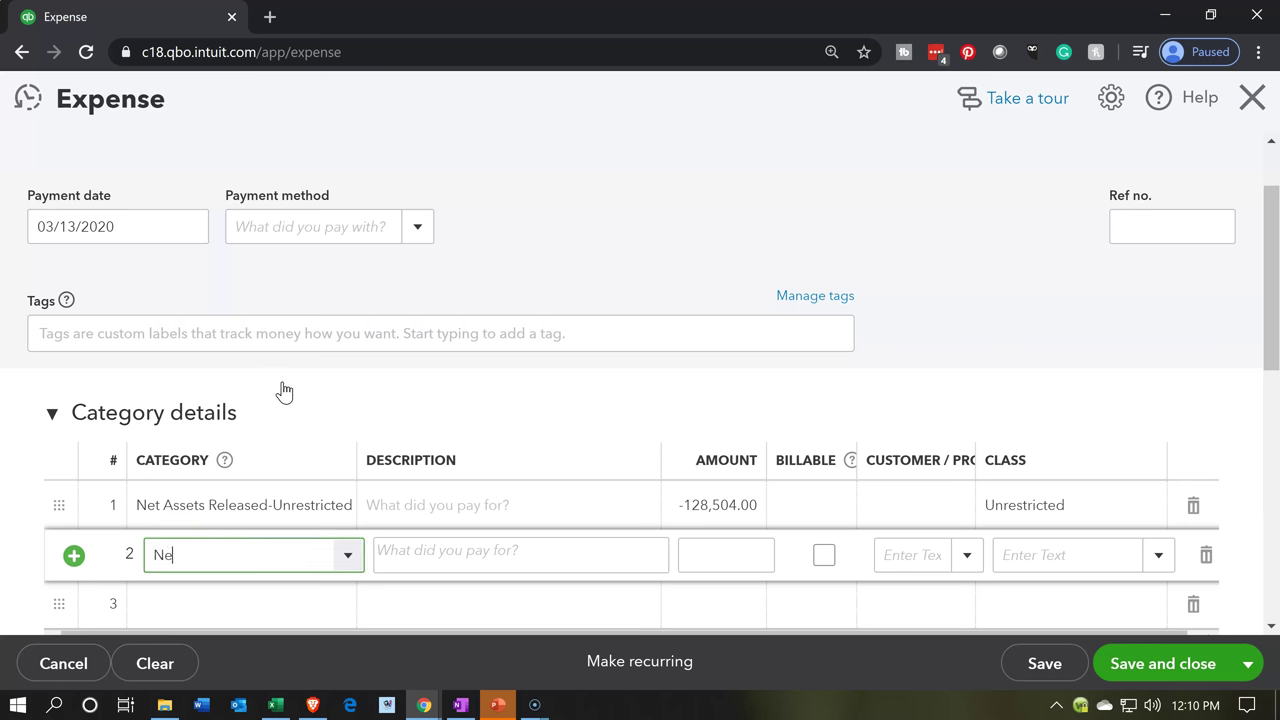
text(t Assets)
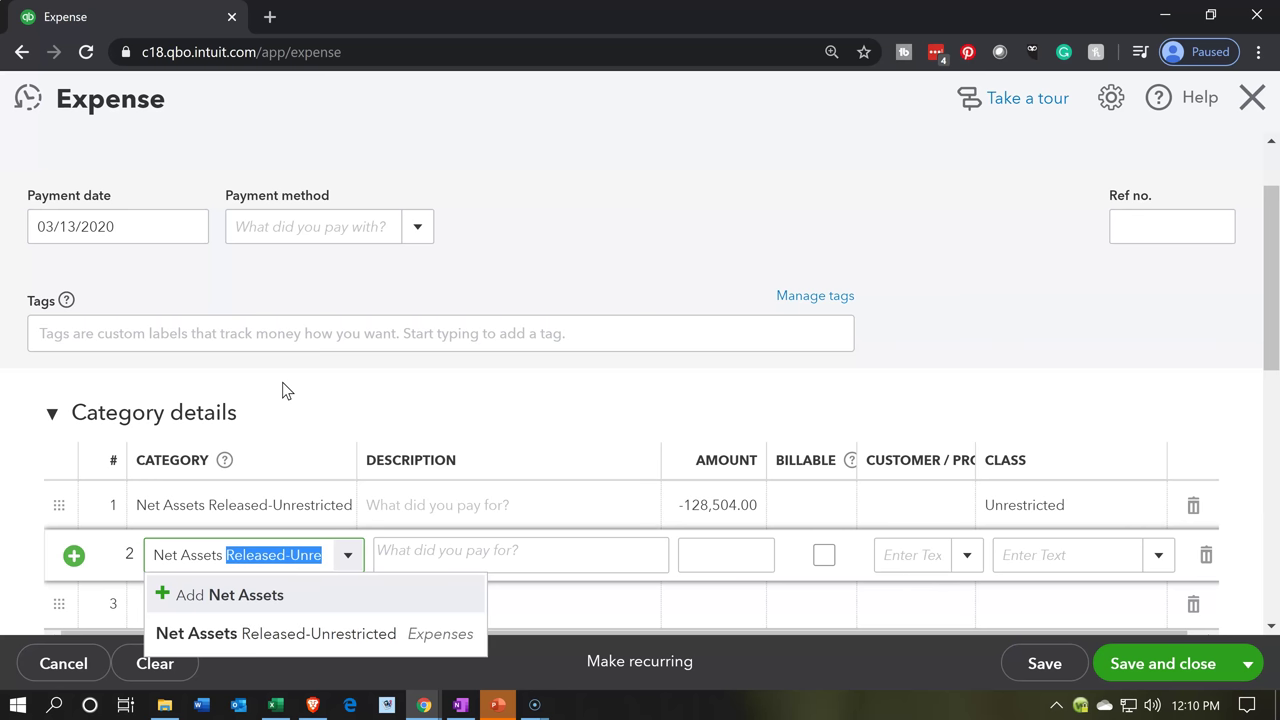
text( Release)
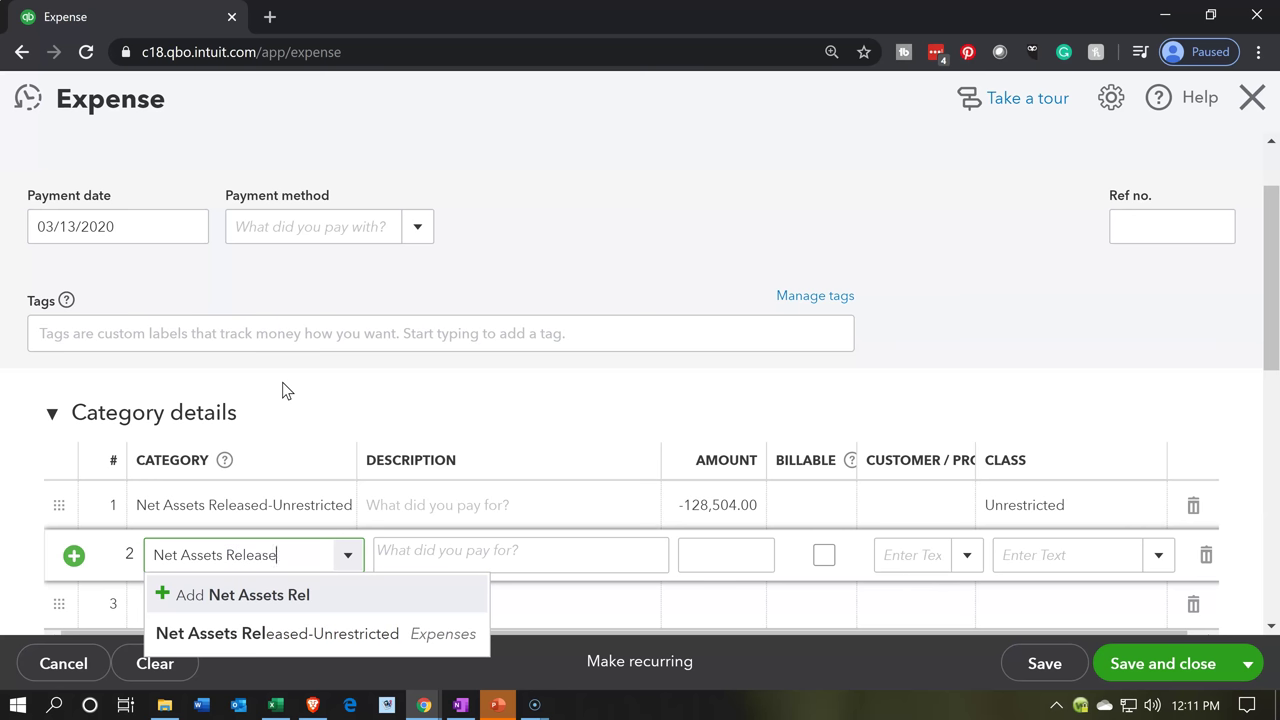
text(d)
key(BackSpace)
text(-Re)
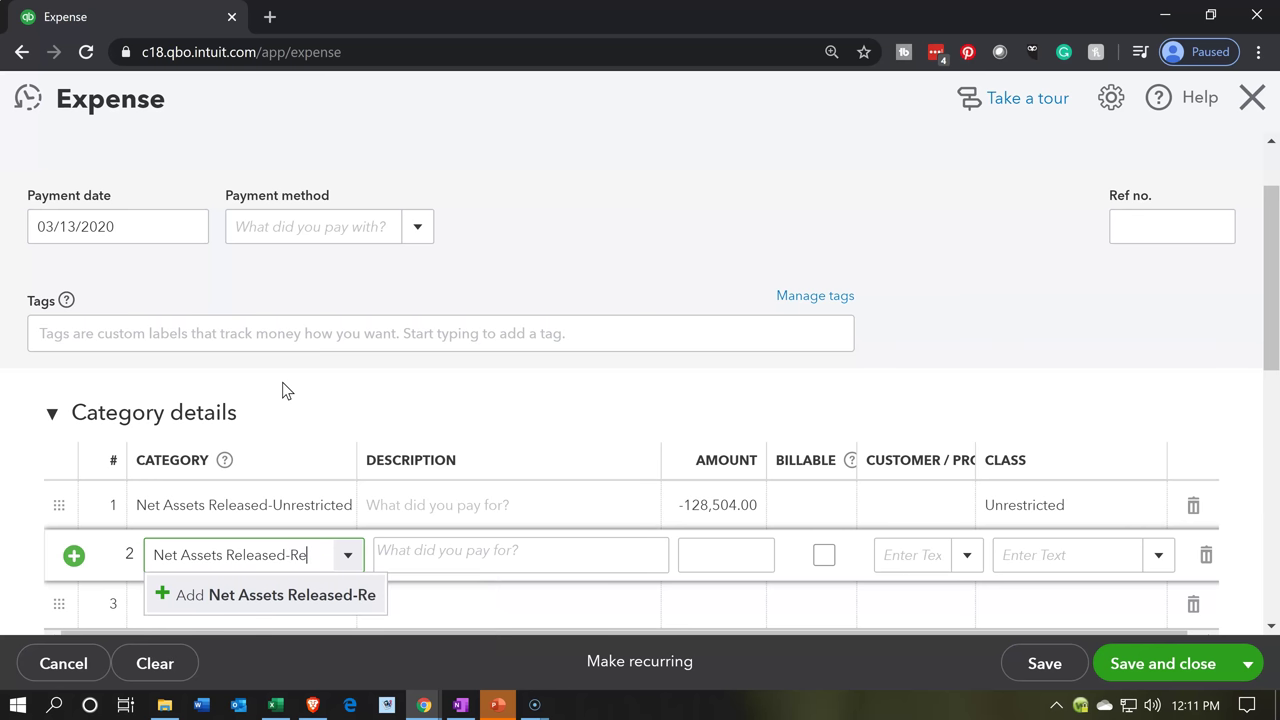
text(stricted)
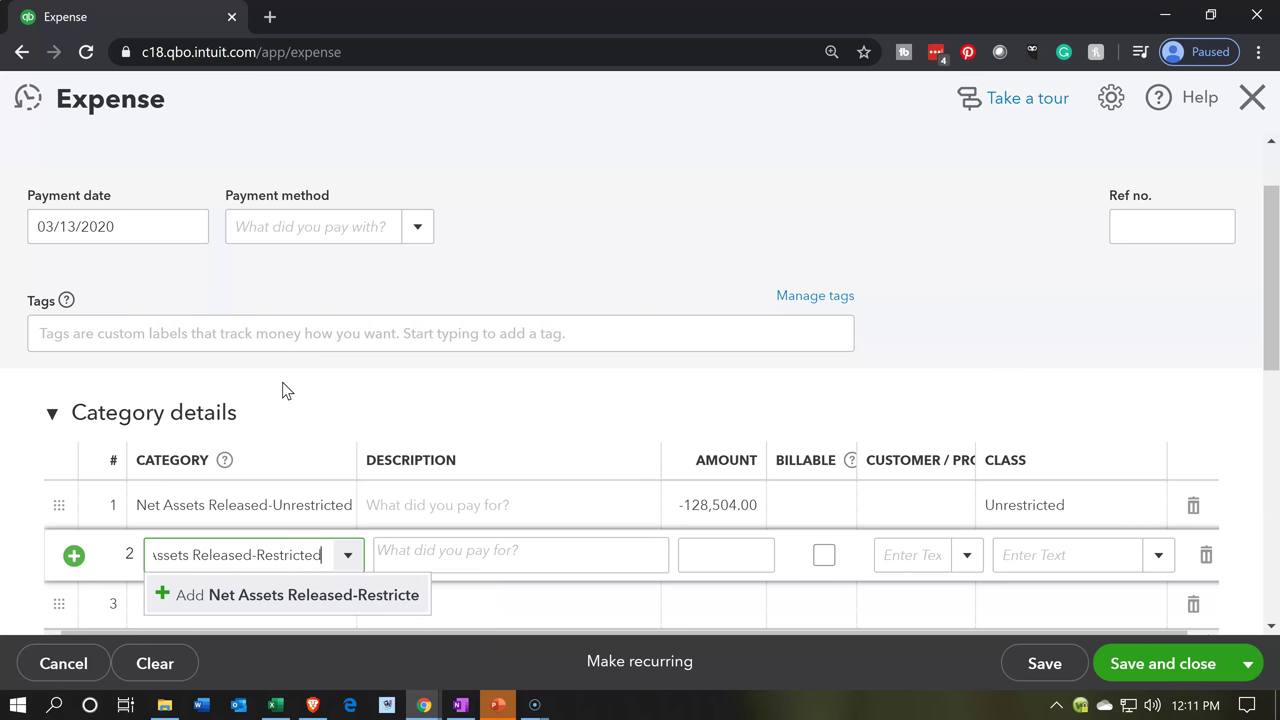
key(Return)
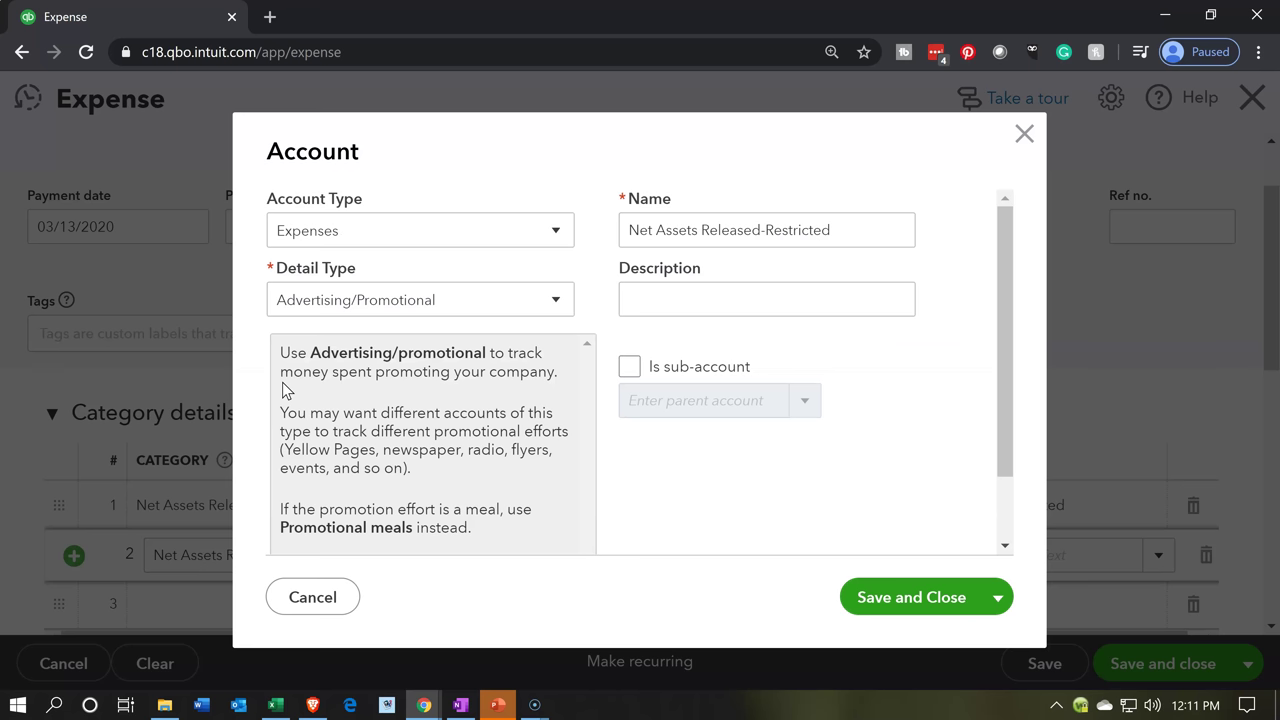
Step: Set the detail type of the Net Assets Released-Restricted account to Other Business Expenses and save the account
click(326, 299)
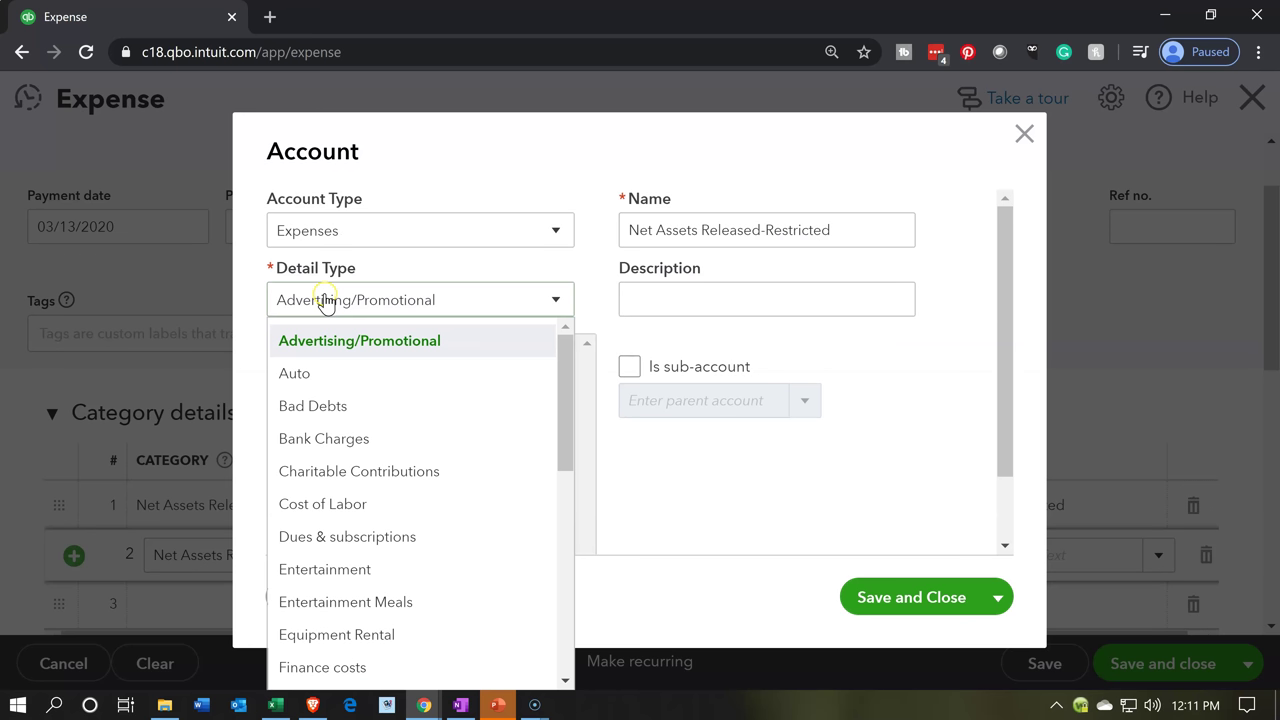
scroll(396, 492, down, 2)
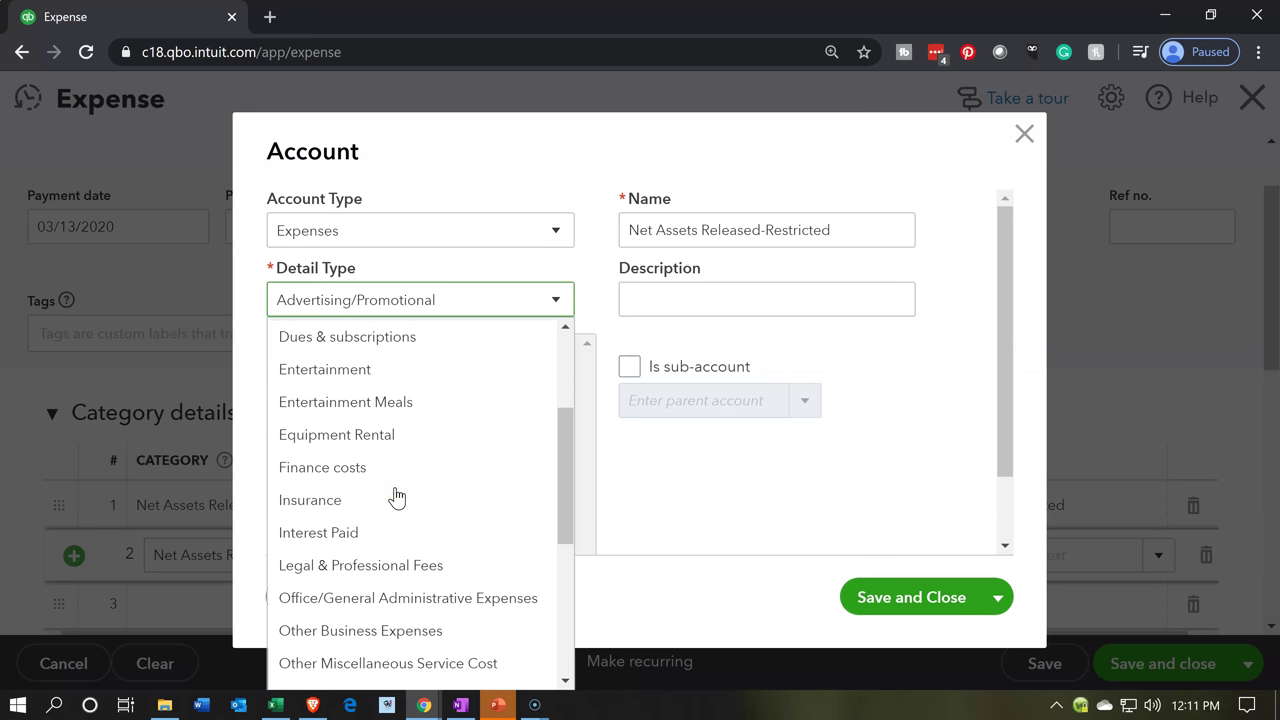
click(403, 631)
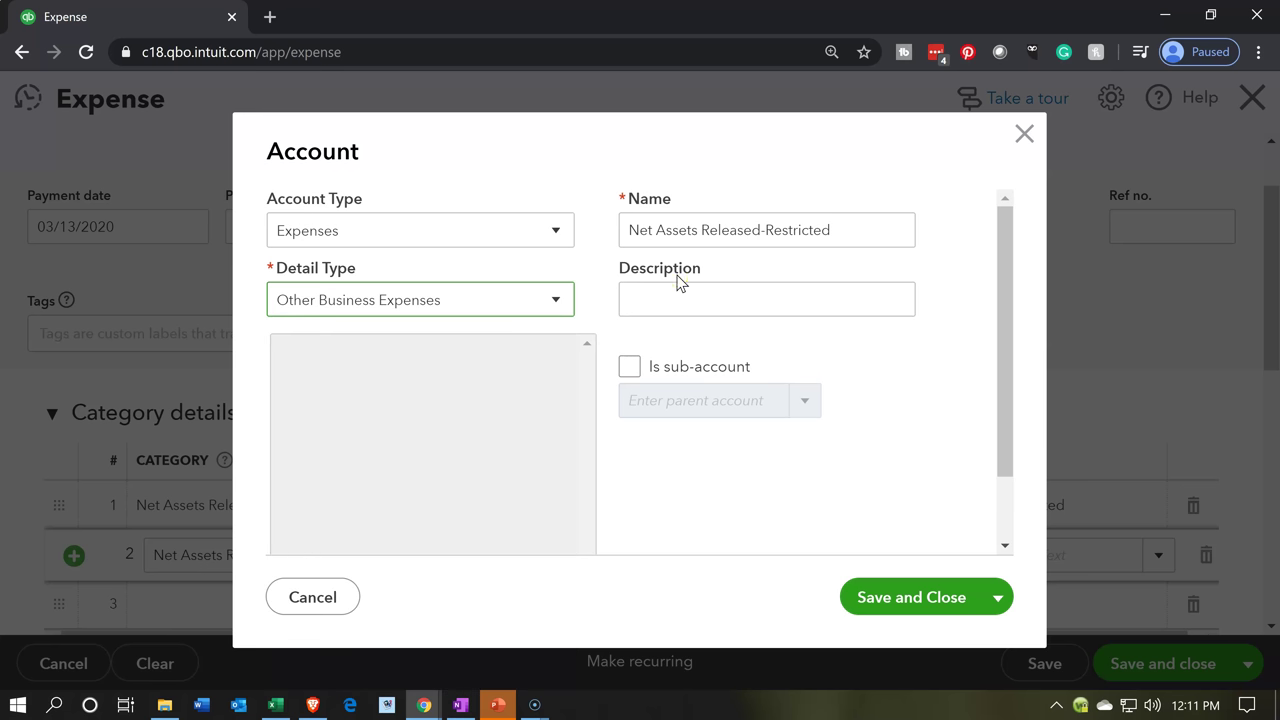
click(908, 602)
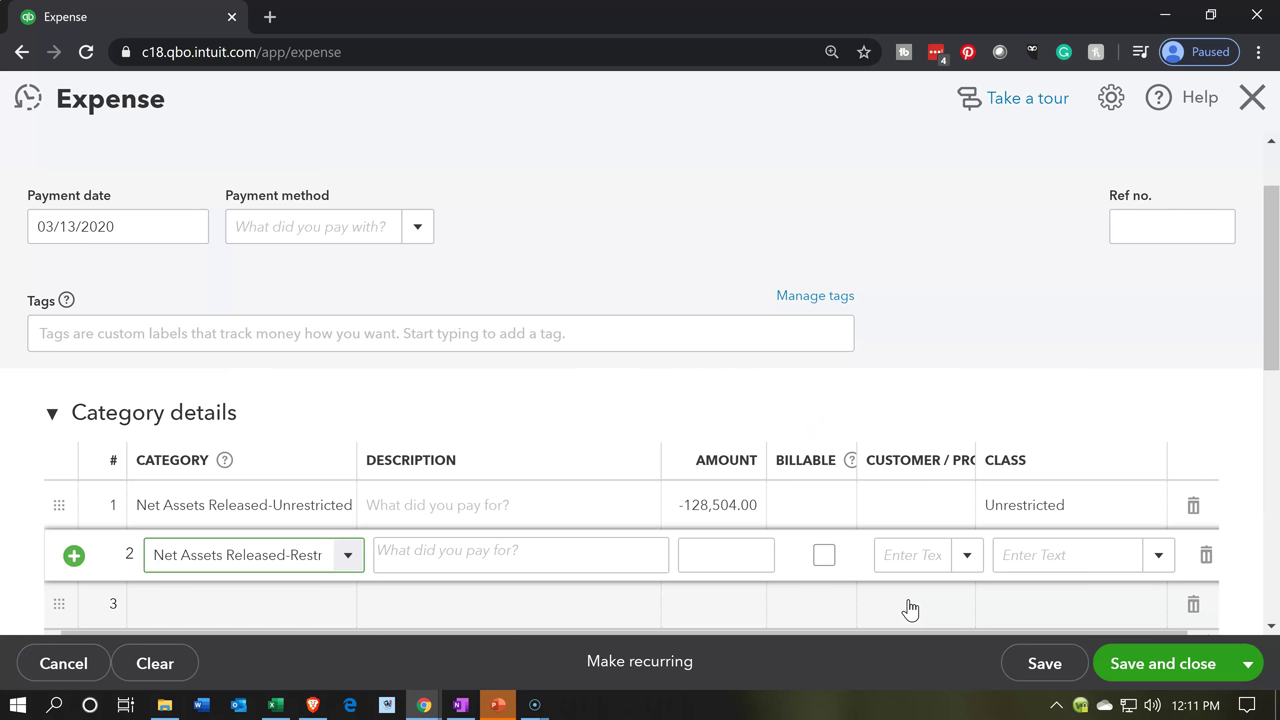
Step: Enter an amount of 128,504 on the Net Assets Released-Restricted line of the expense
key(Tab)
key(Tab)
text(128504)
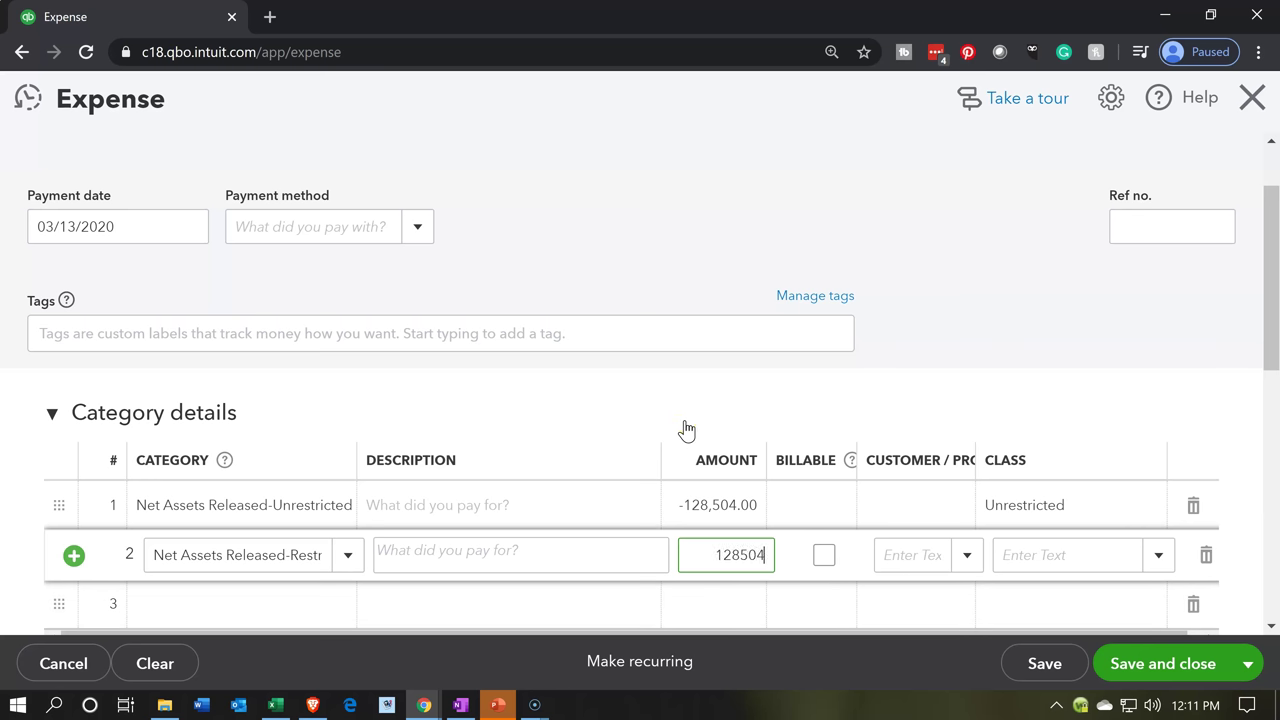
key(Tab)
key(Tab)
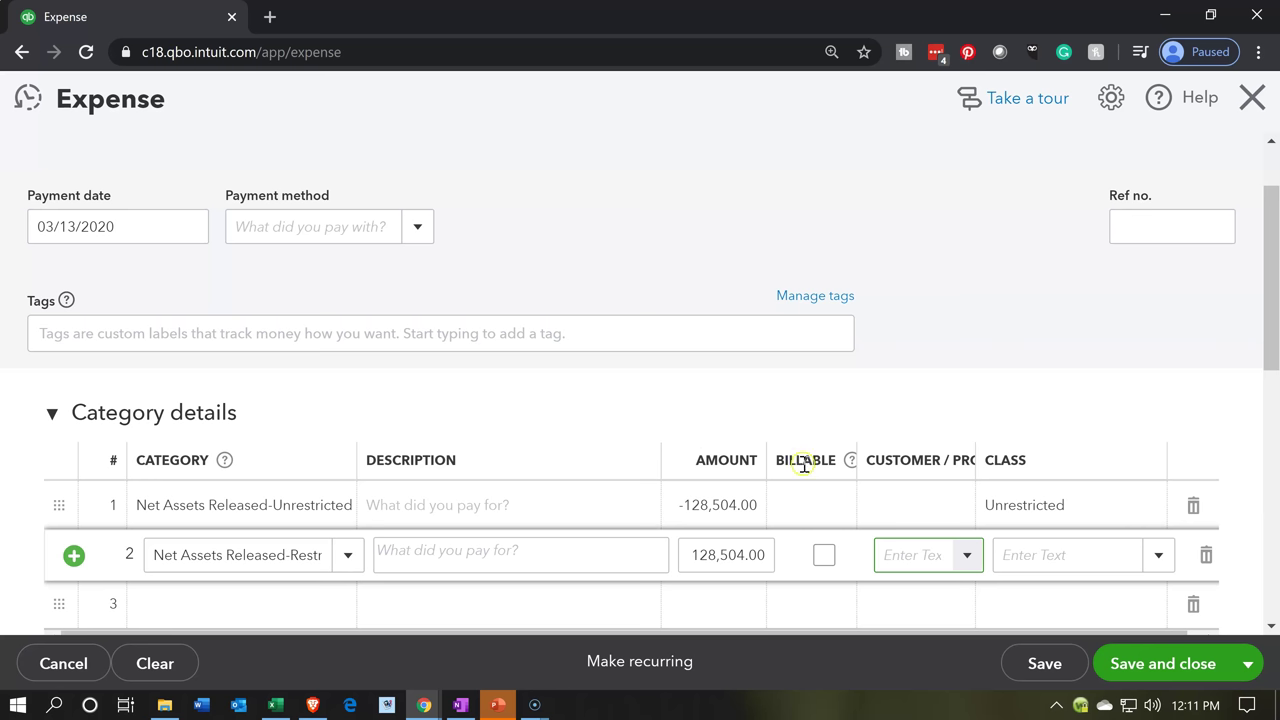
Step: Assign the restricted line to the Government Grant sub-customer and to the Gov Grant Education sub-class of Restricted
click(869, 509)
click(966, 578)
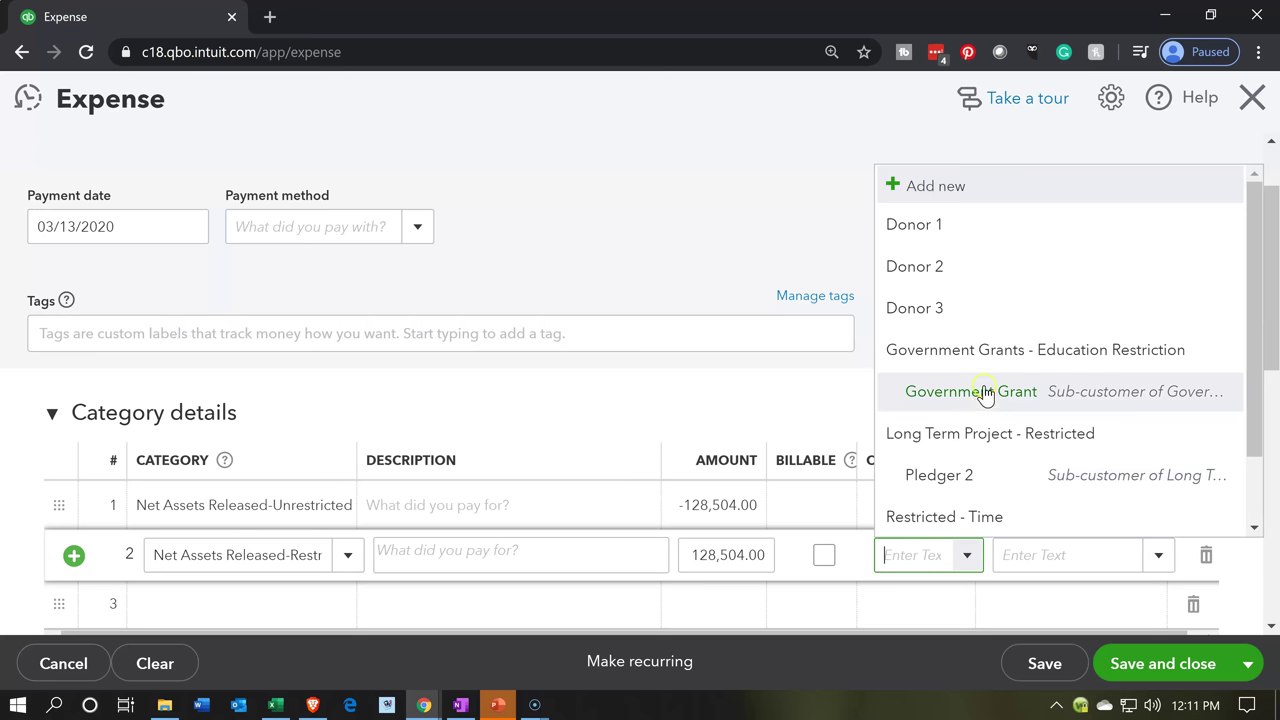
click(1059, 394)
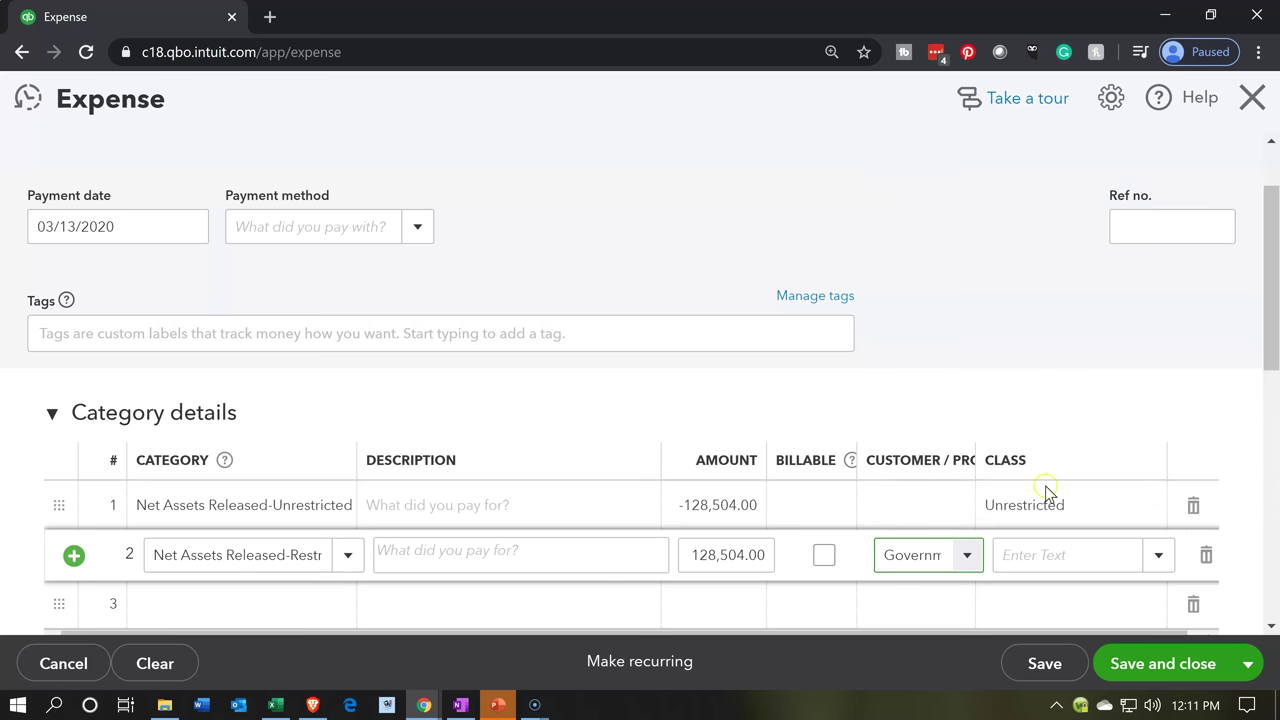
click(1021, 555)
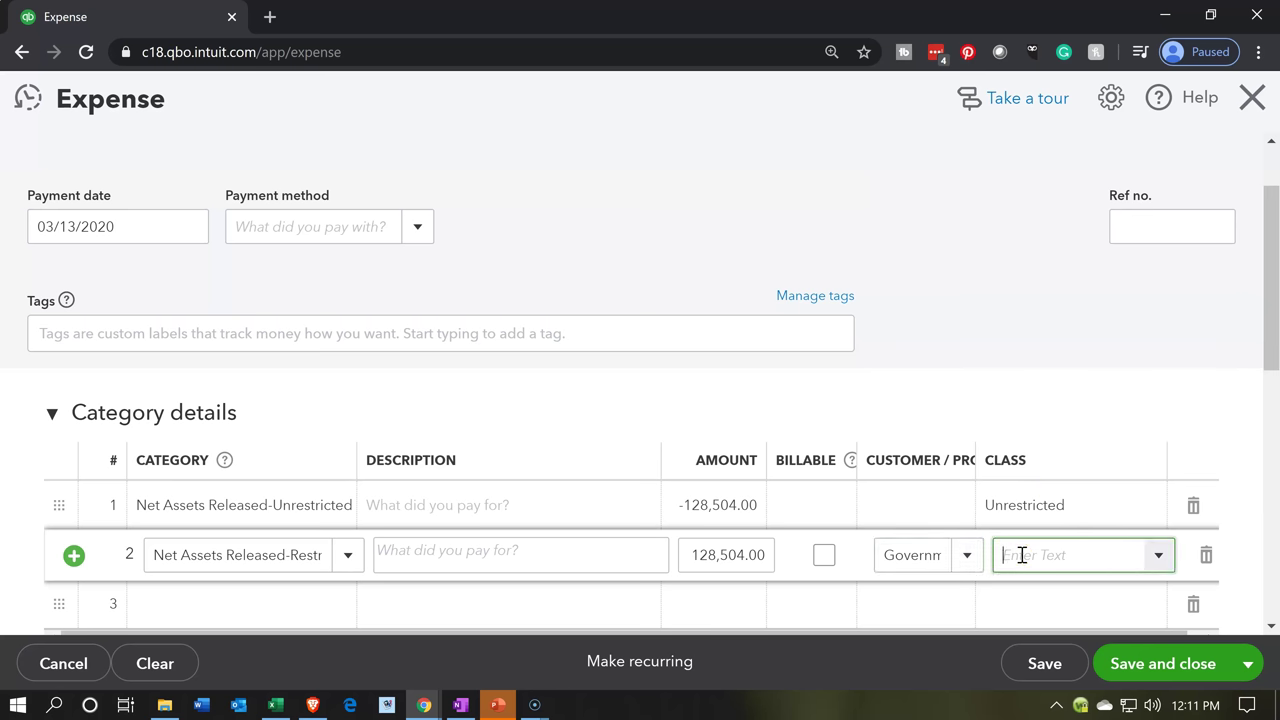
text(Restricted)
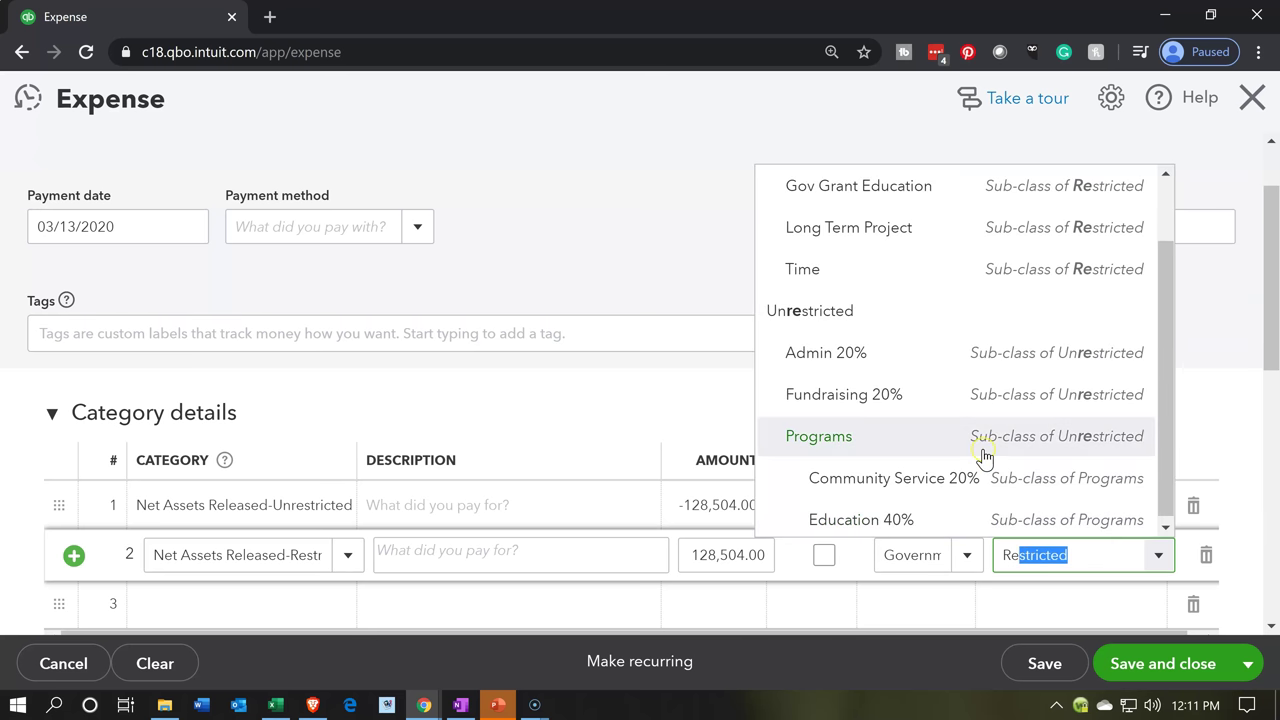
scroll(980, 455, up, 1)
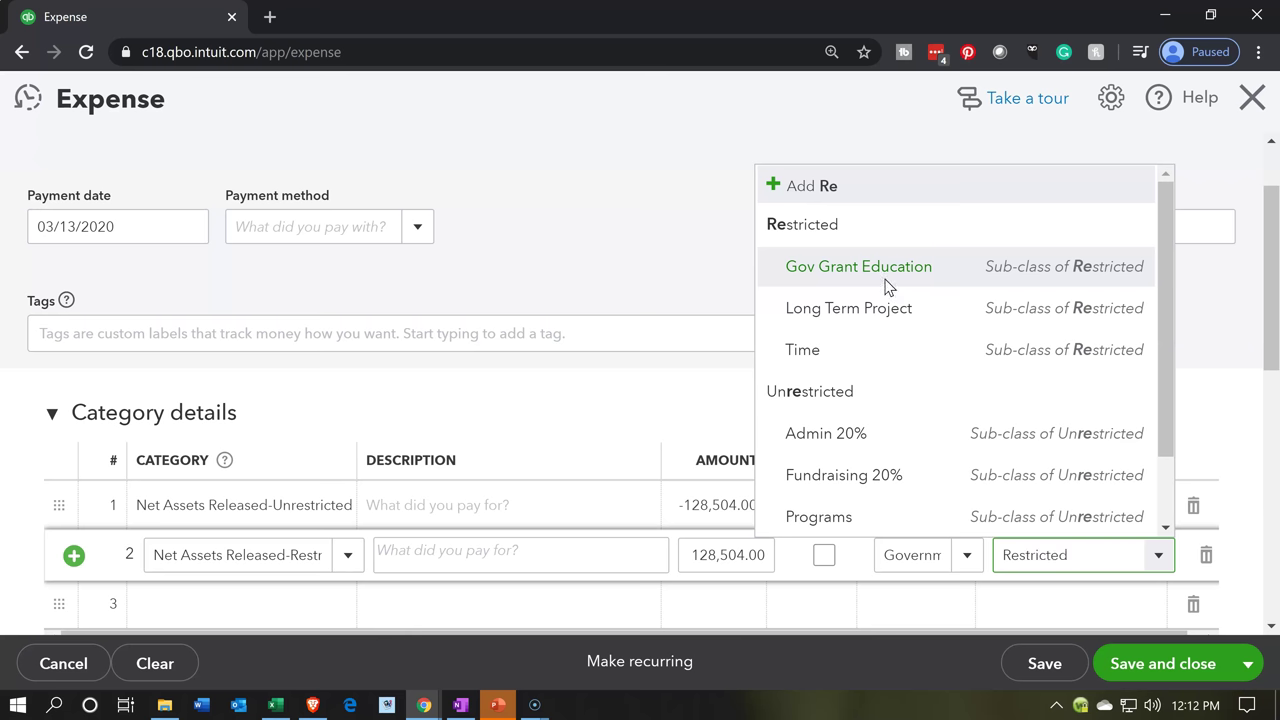
click(885, 287)
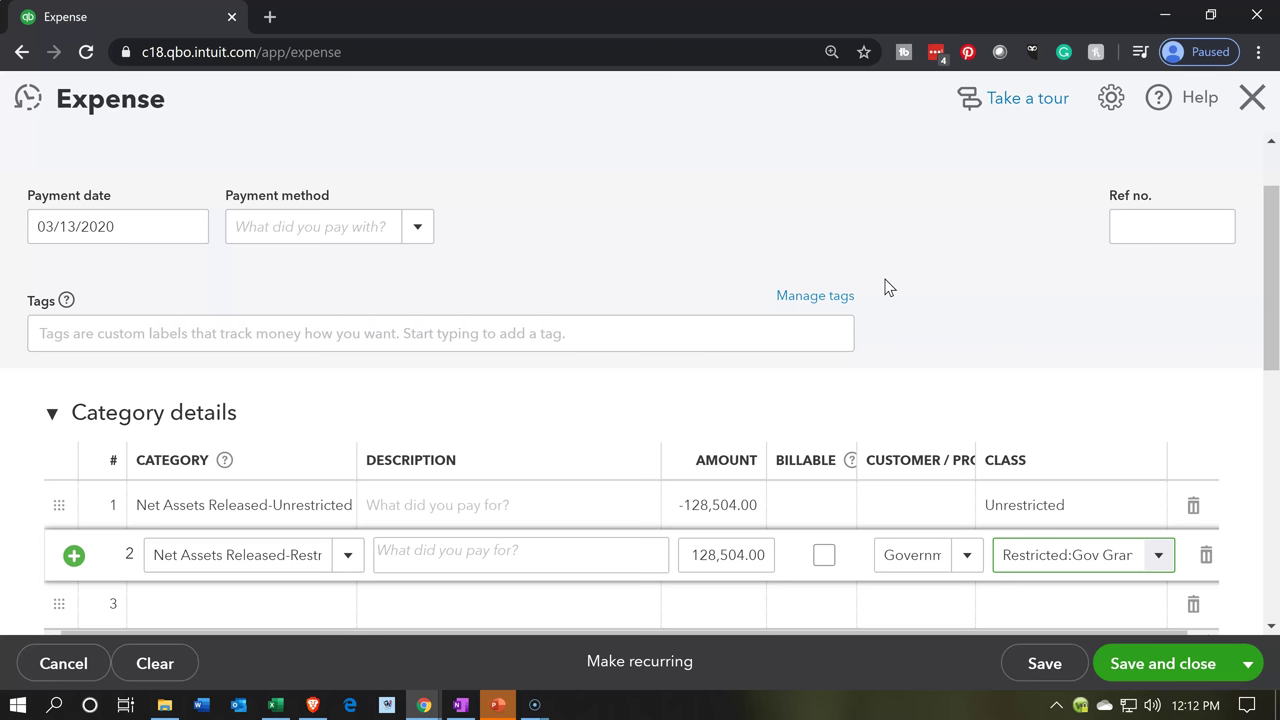
Step: Set the payment date of the expense to 01/30/2020
key(ctrl+minus)
click(114, 306)
drag(106, 303, 22, 290)
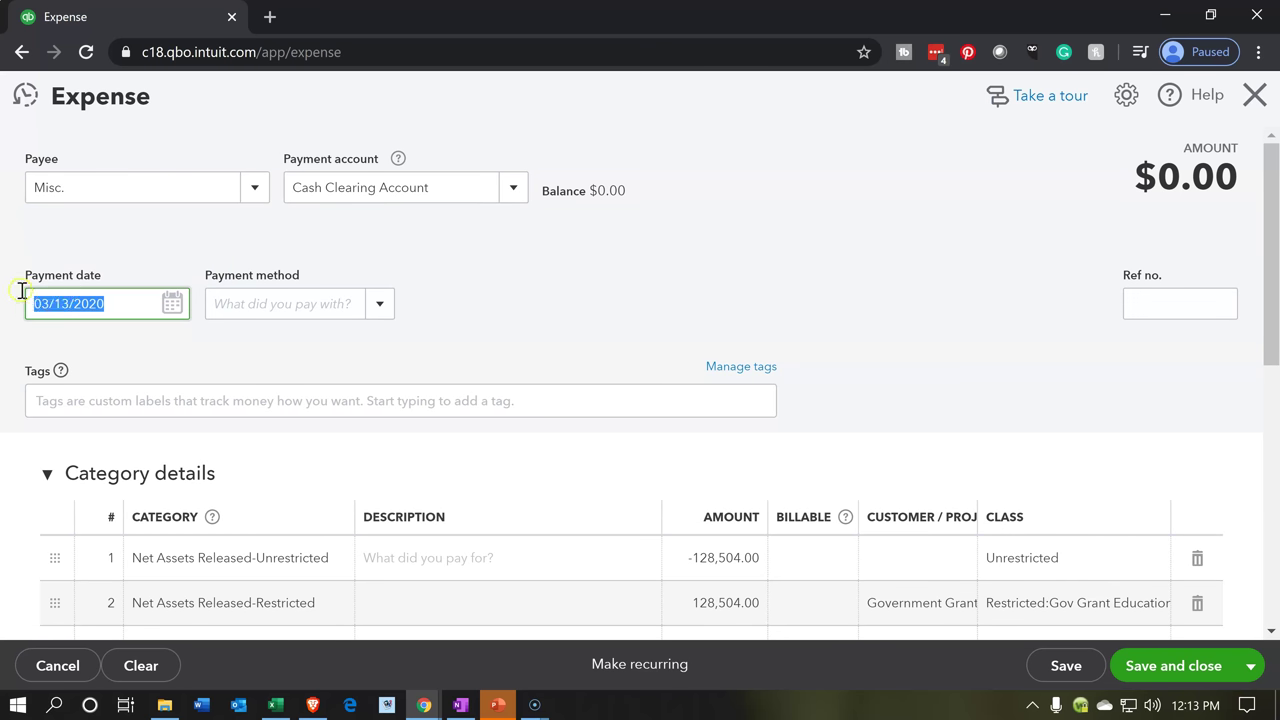
text(0101)
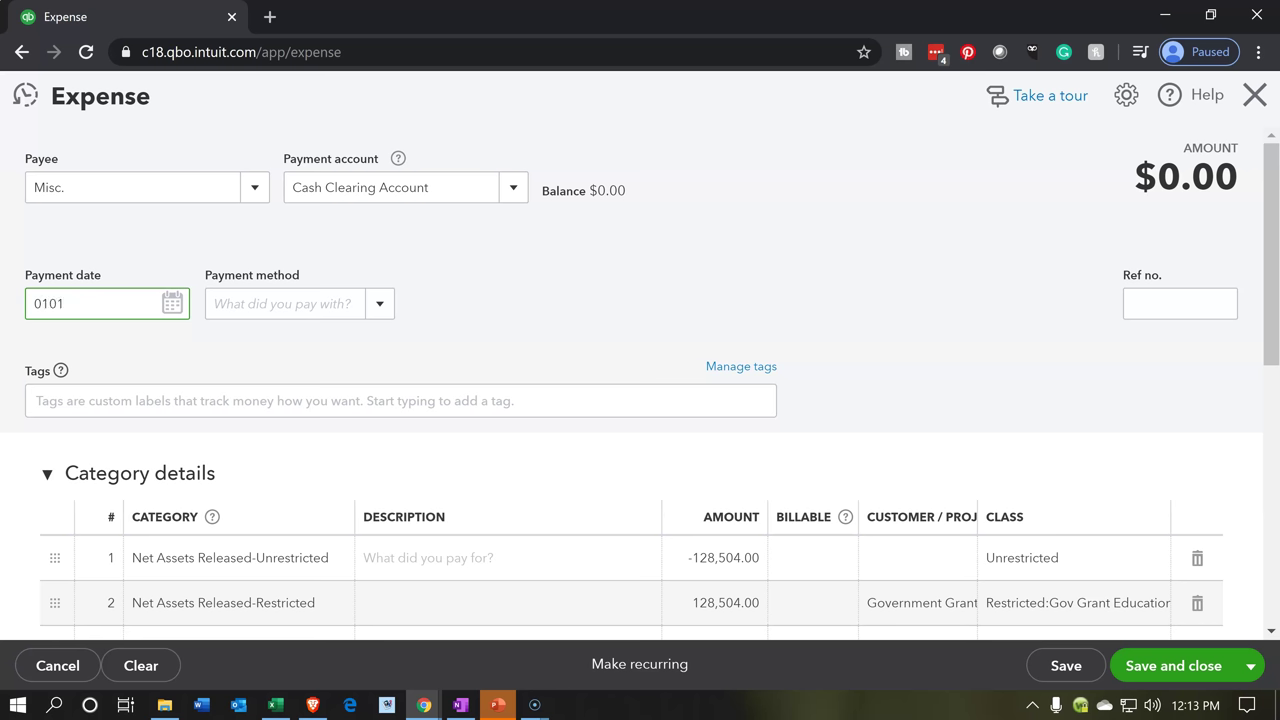
key(BackSpace)
key(BackSpace)
key(BackSpace)
text(130)
key(Tab)
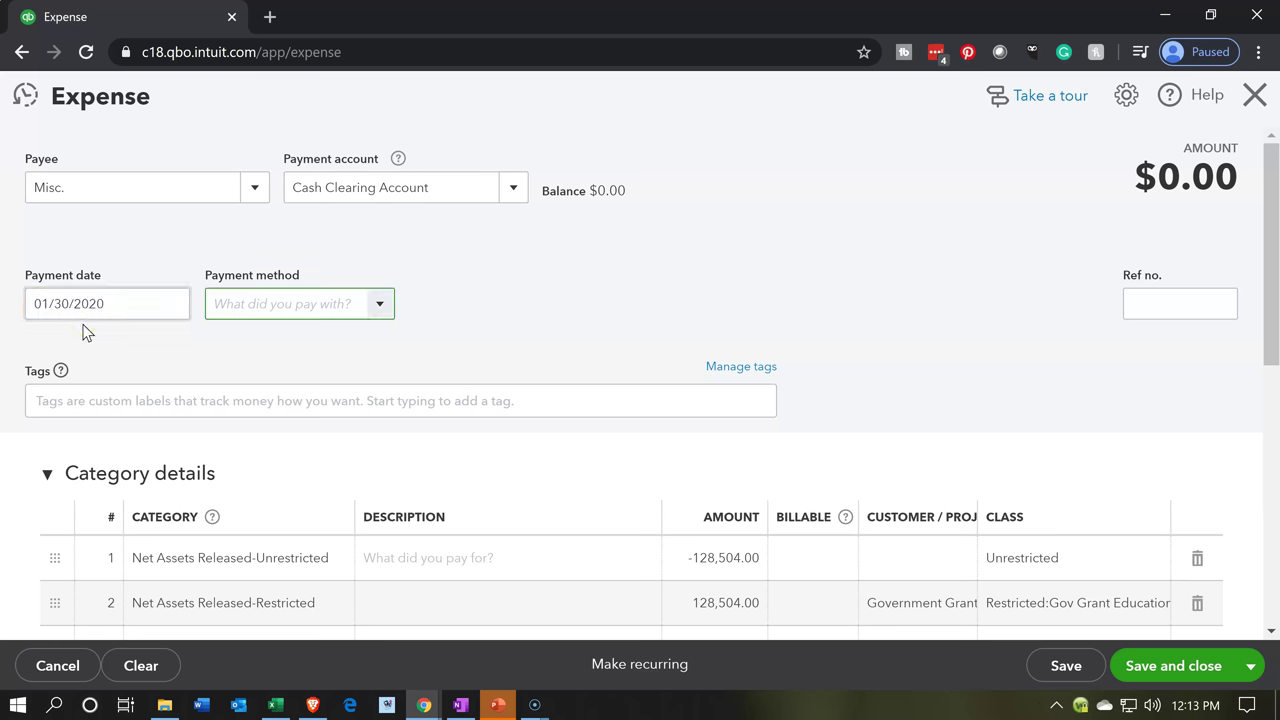
Step: Review the expense total and the categories and amounts of the unrestricted and restricted lines
scroll(613, 303, down, 1)
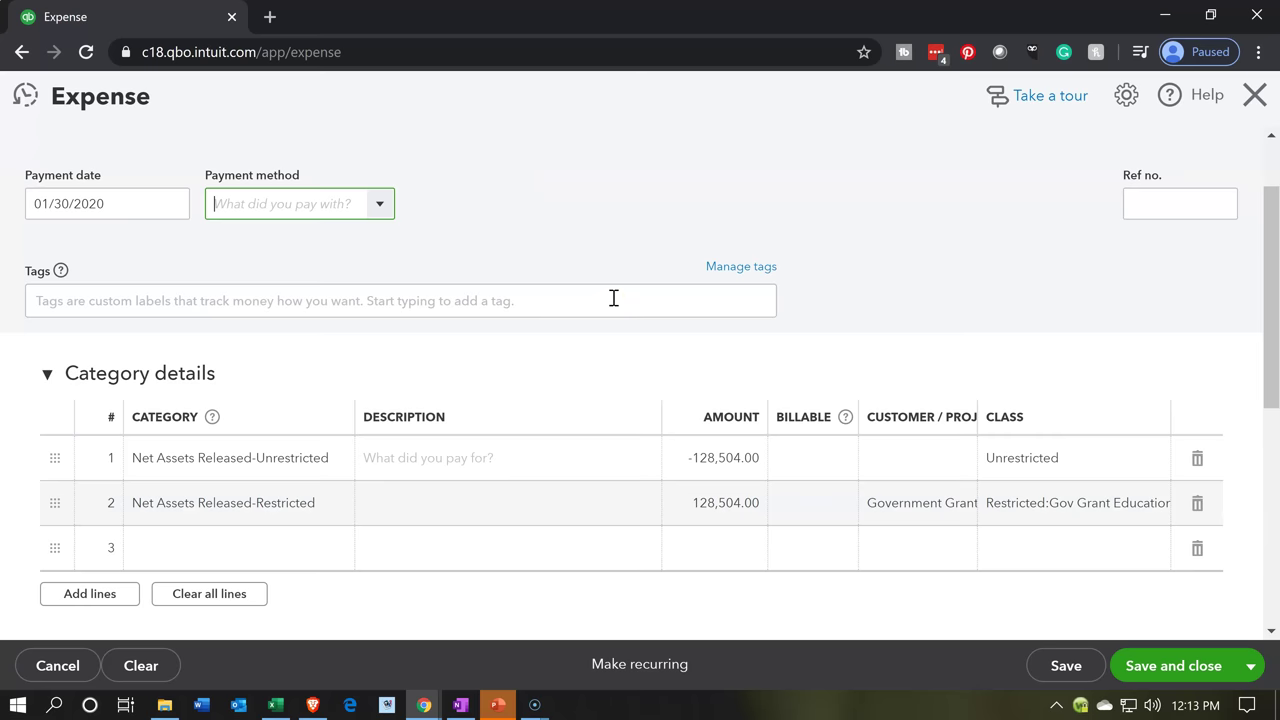
scroll(613, 297, up, 1)
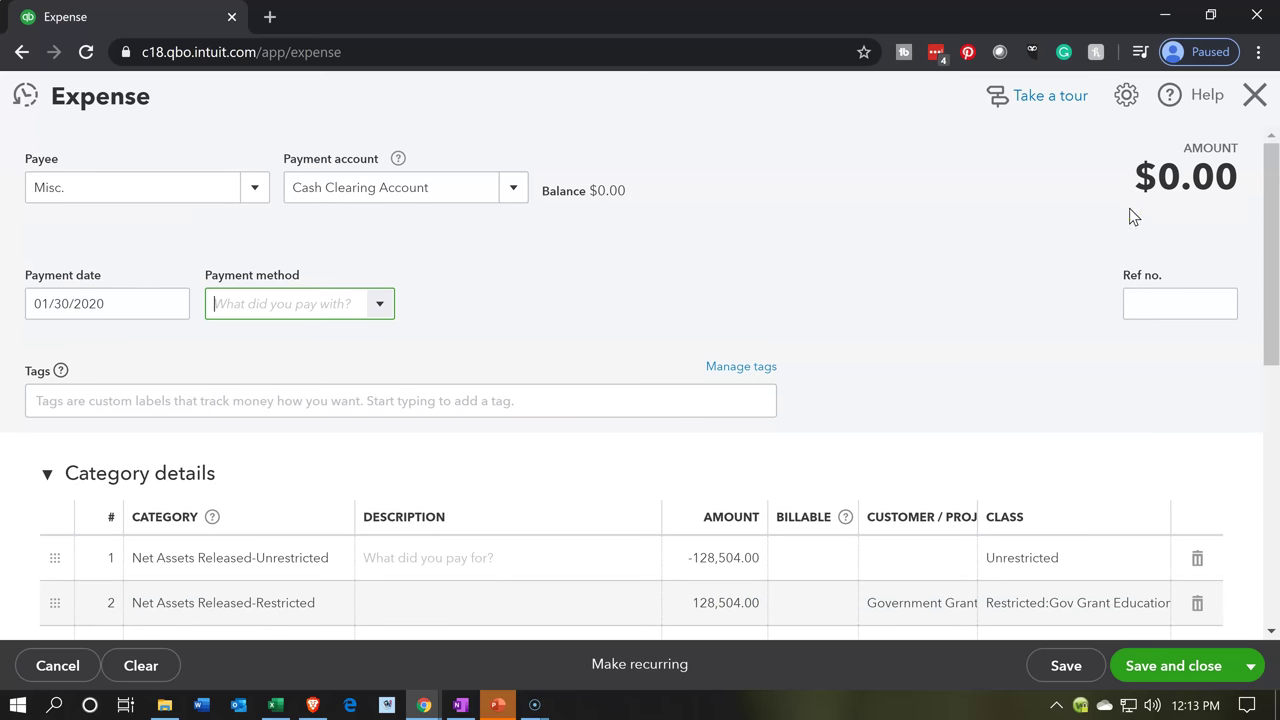
click(946, 246)
scroll(949, 252, down, 1)
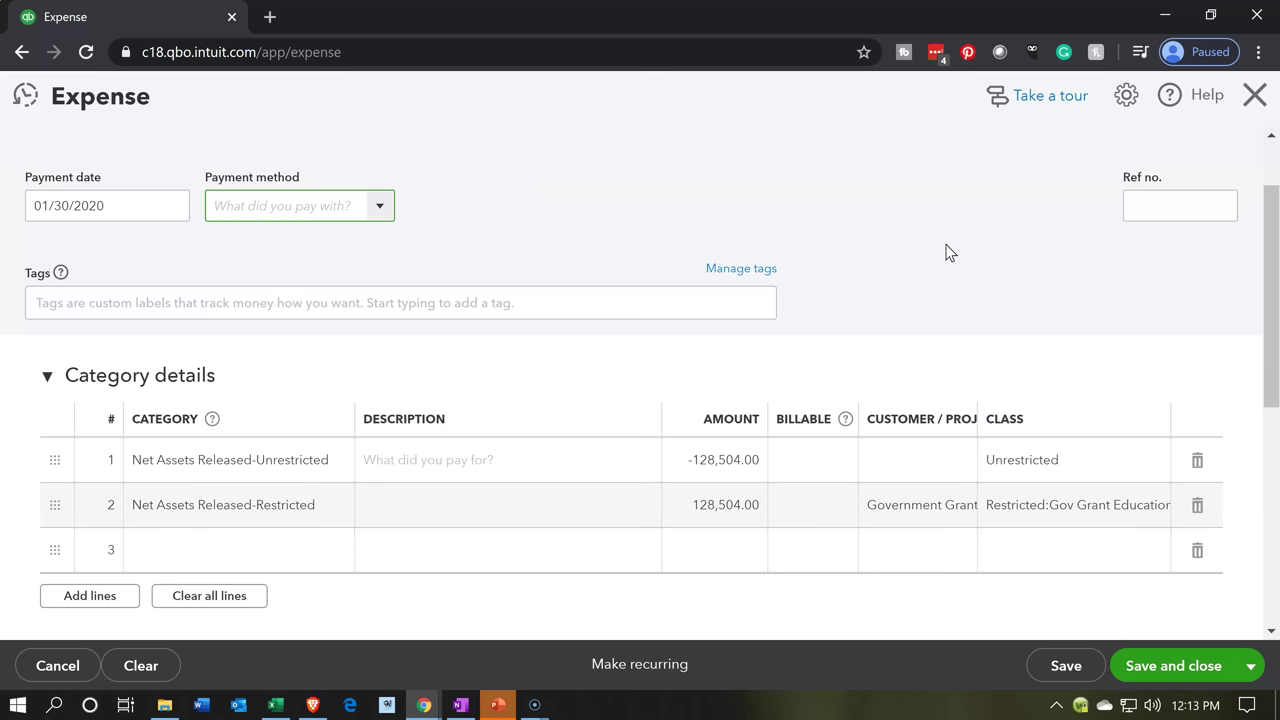
click(243, 481)
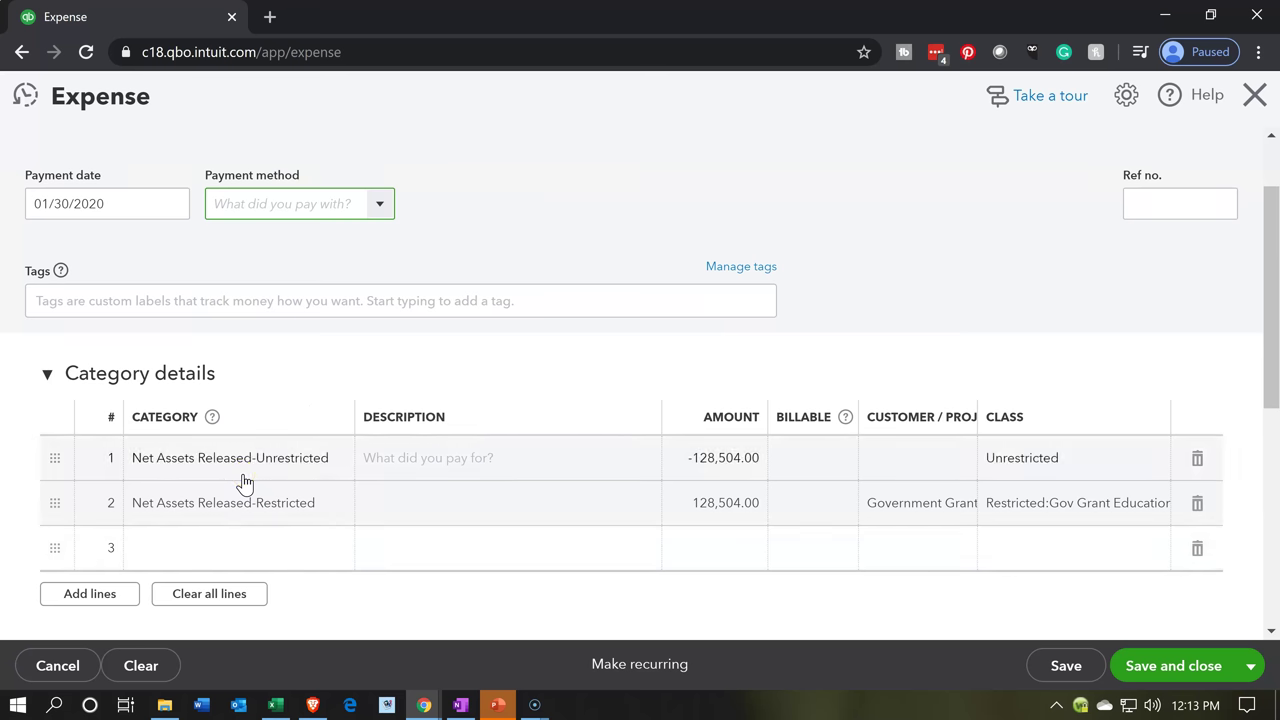
click(648, 485)
click(682, 468)
click(660, 526)
click(660, 522)
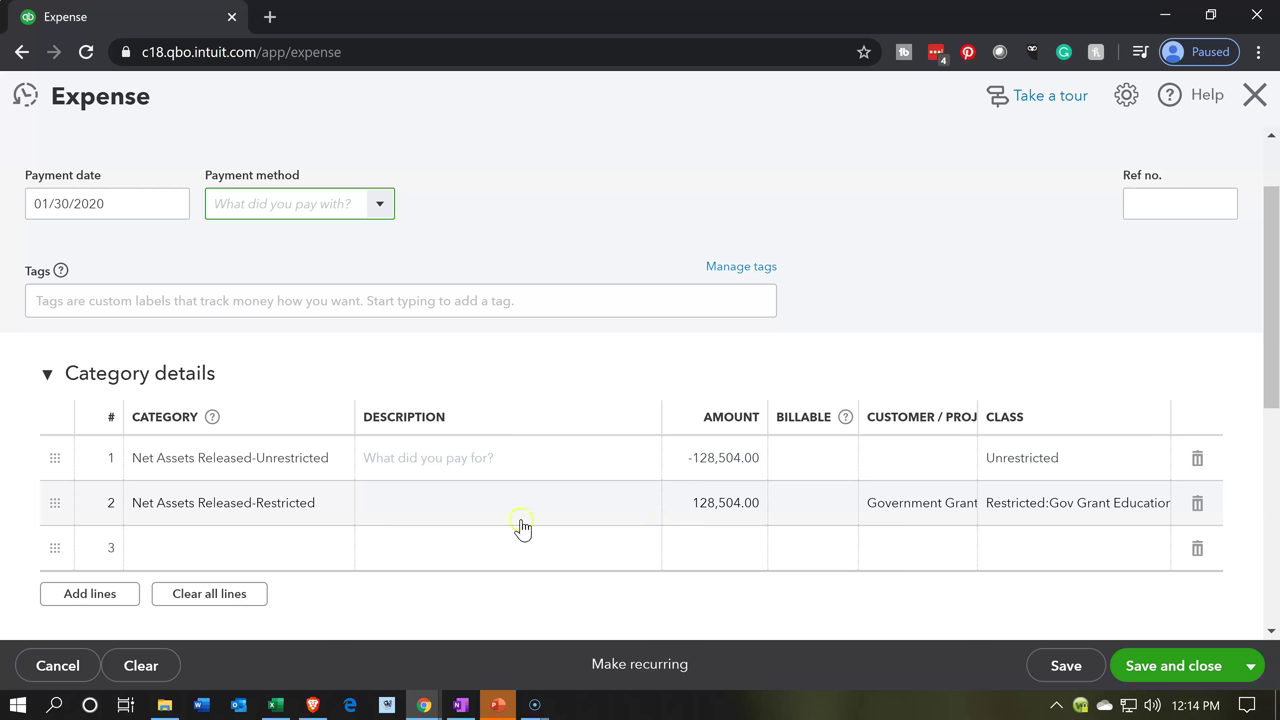
click(361, 525)
click(672, 520)
Step: Check the classes assigned to the two expense lines, and save and close the expense
click(1065, 475)
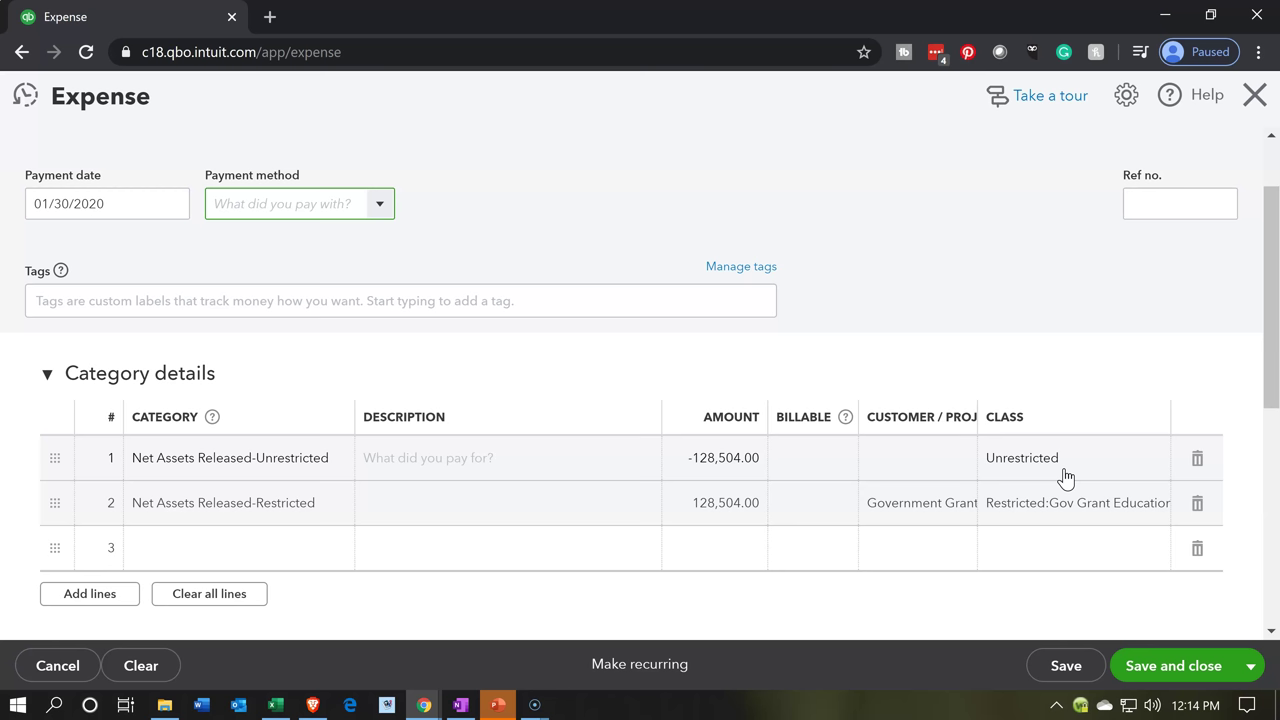
click(1062, 521)
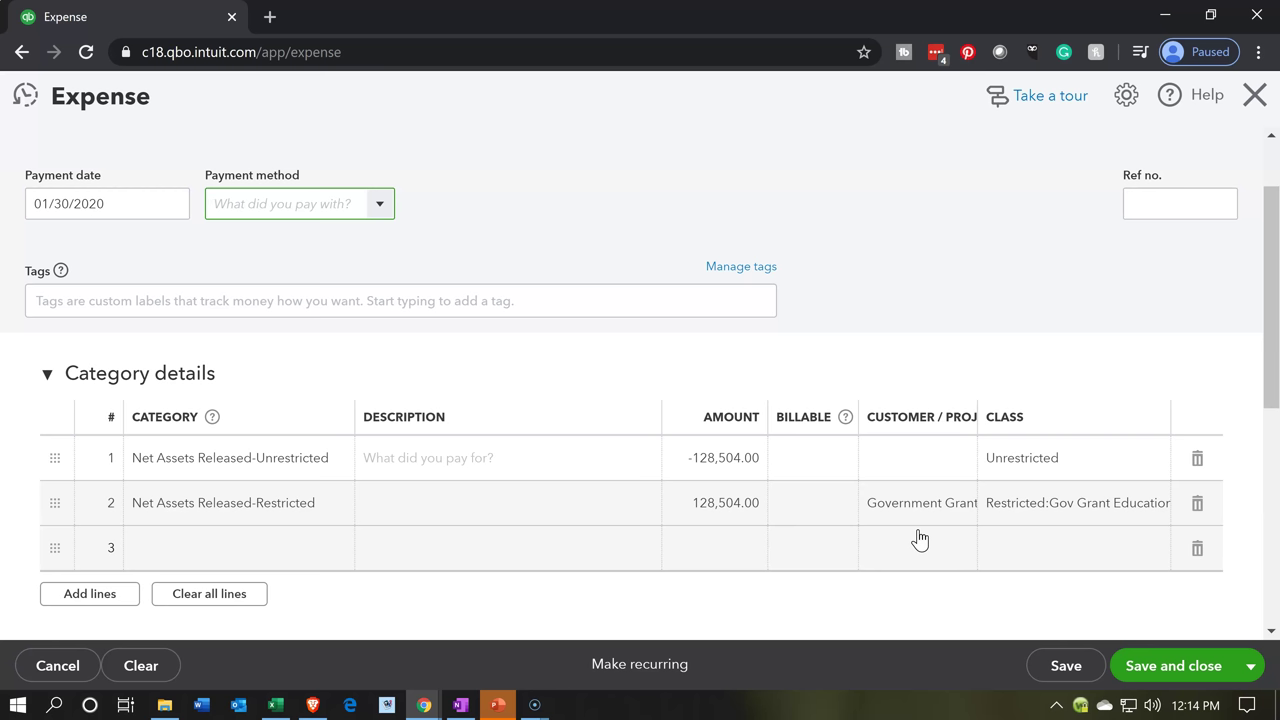
click(1143, 670)
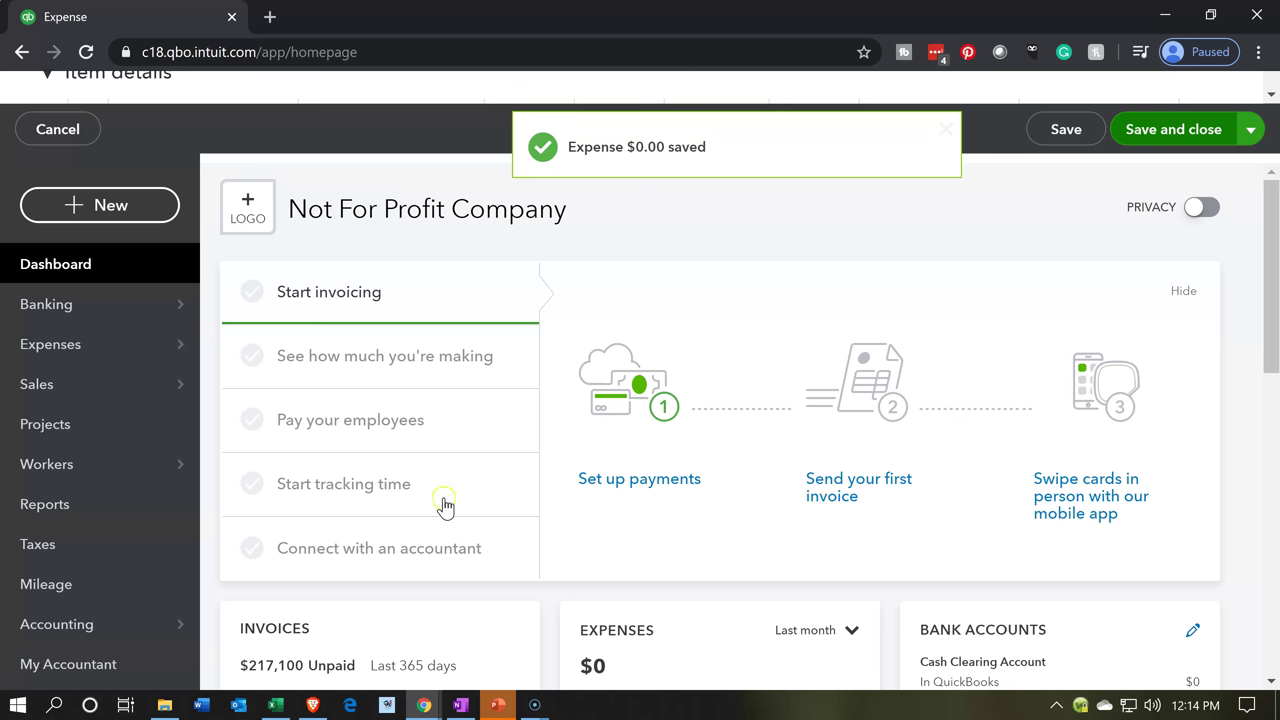
Step: Open the Profit and Loss report and collapse the navigation sidebar to widen the report
click(82, 510)
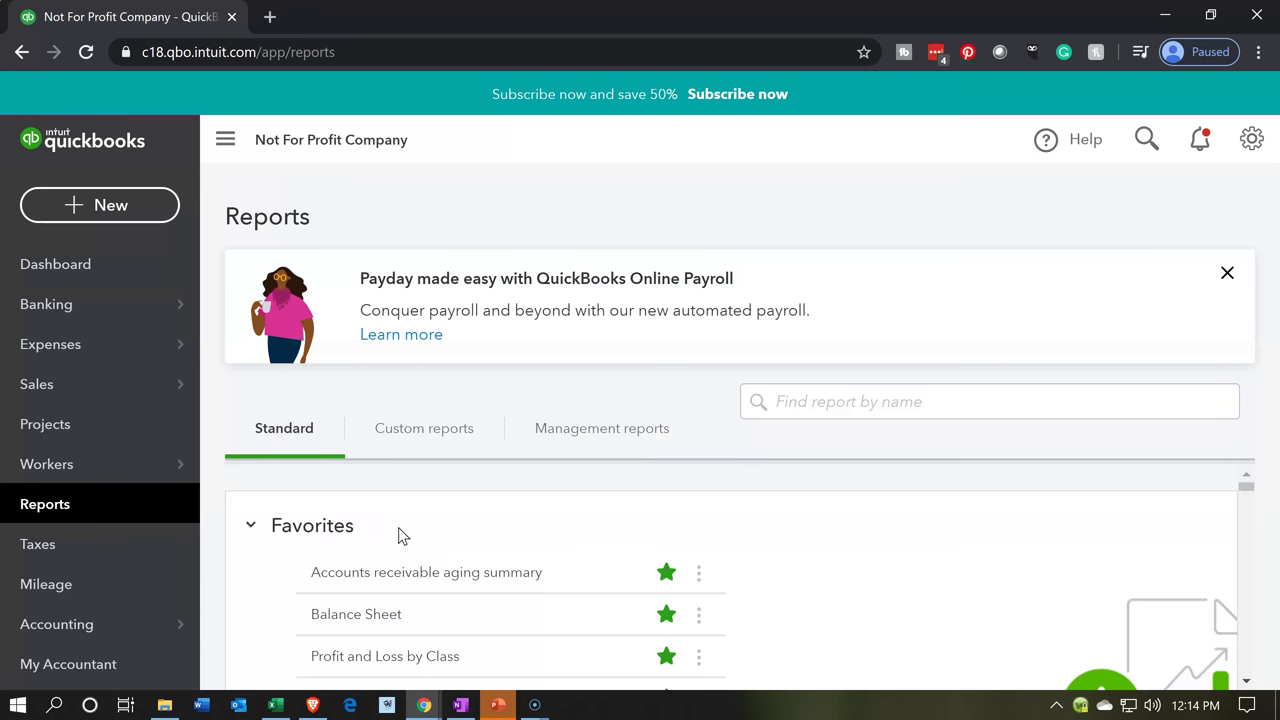
scroll(398, 530, down, 1)
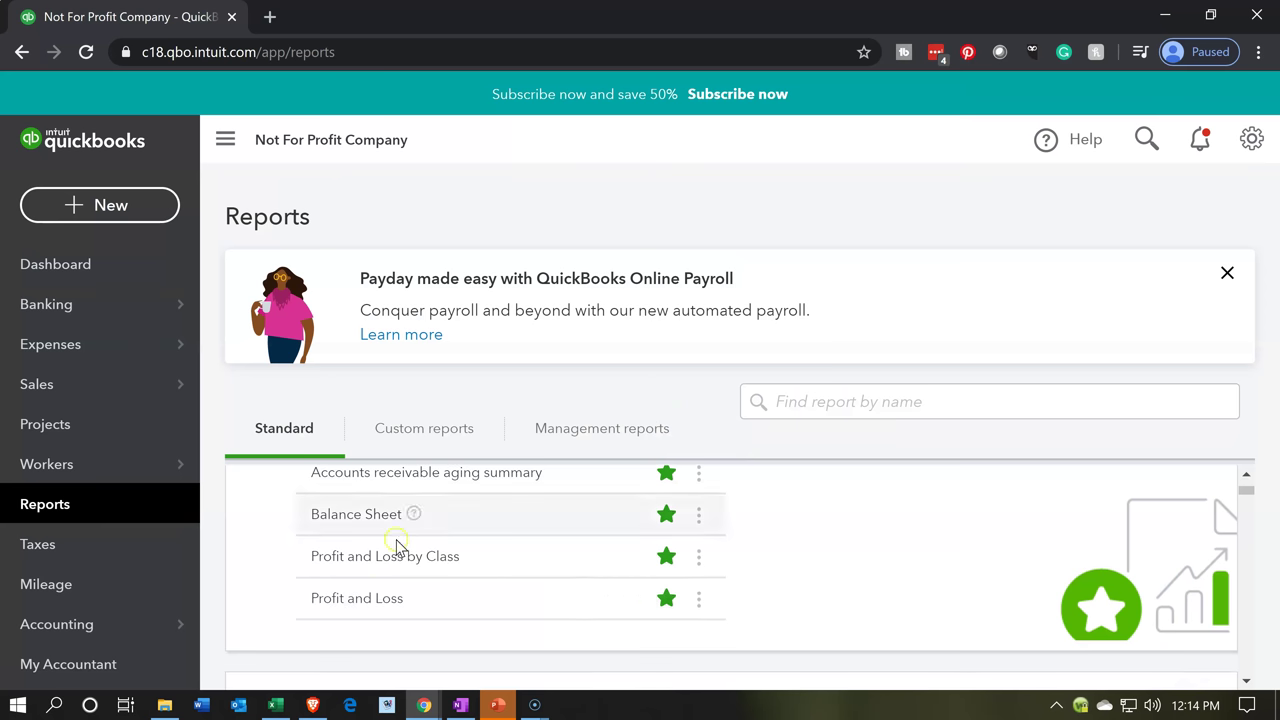
click(368, 610)
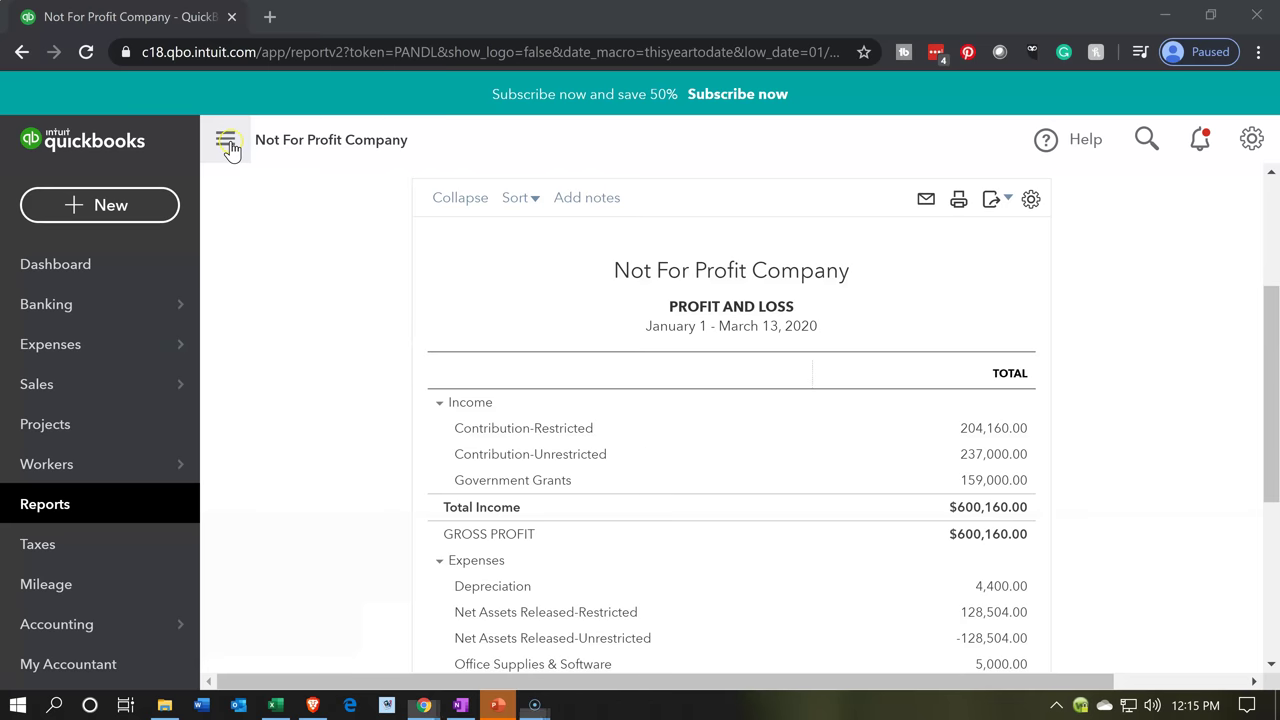
click(226, 140)
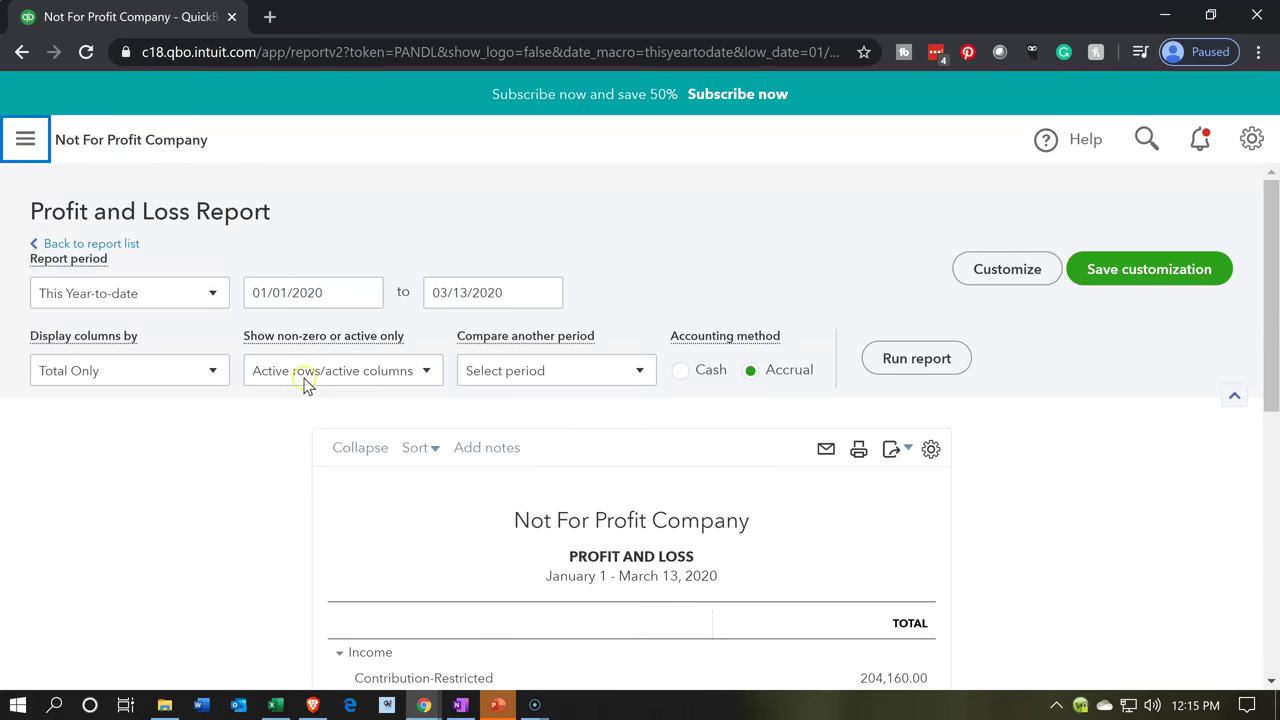
Step: Set the end date of the Profit and Loss report period to 01/30/2020
click(531, 293)
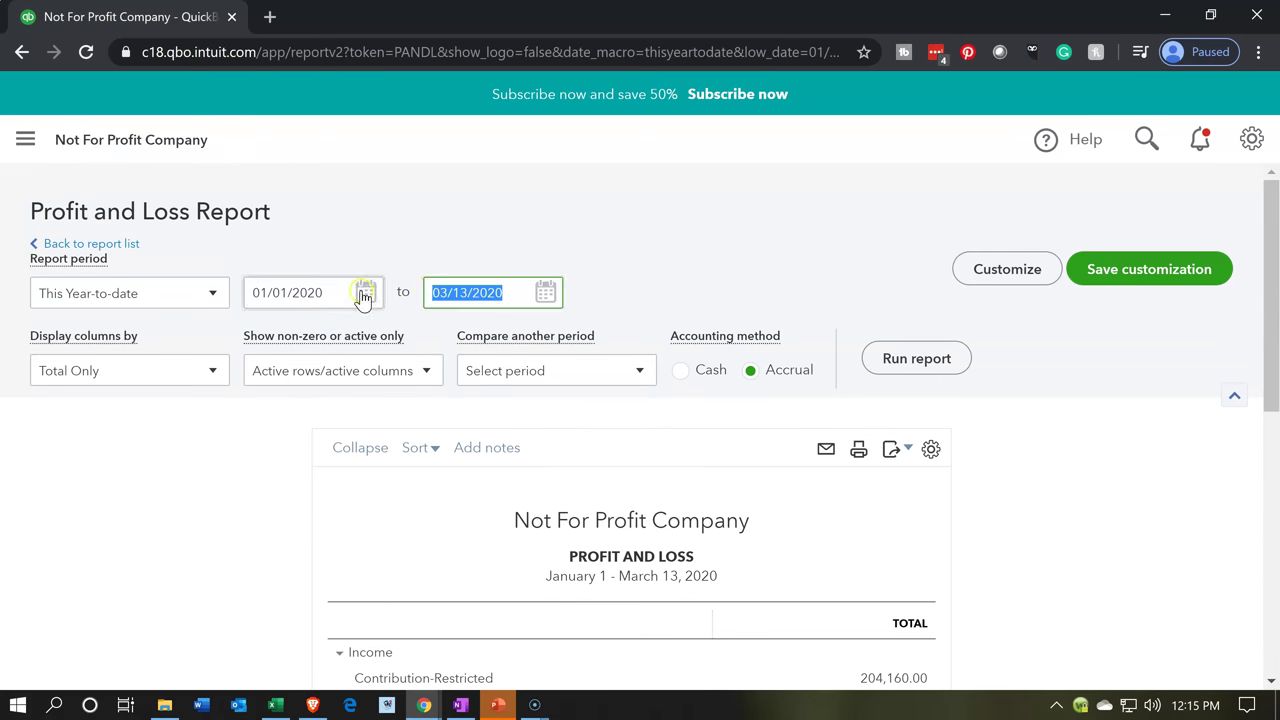
text(01)
text(/30/2020)
key(Tab)
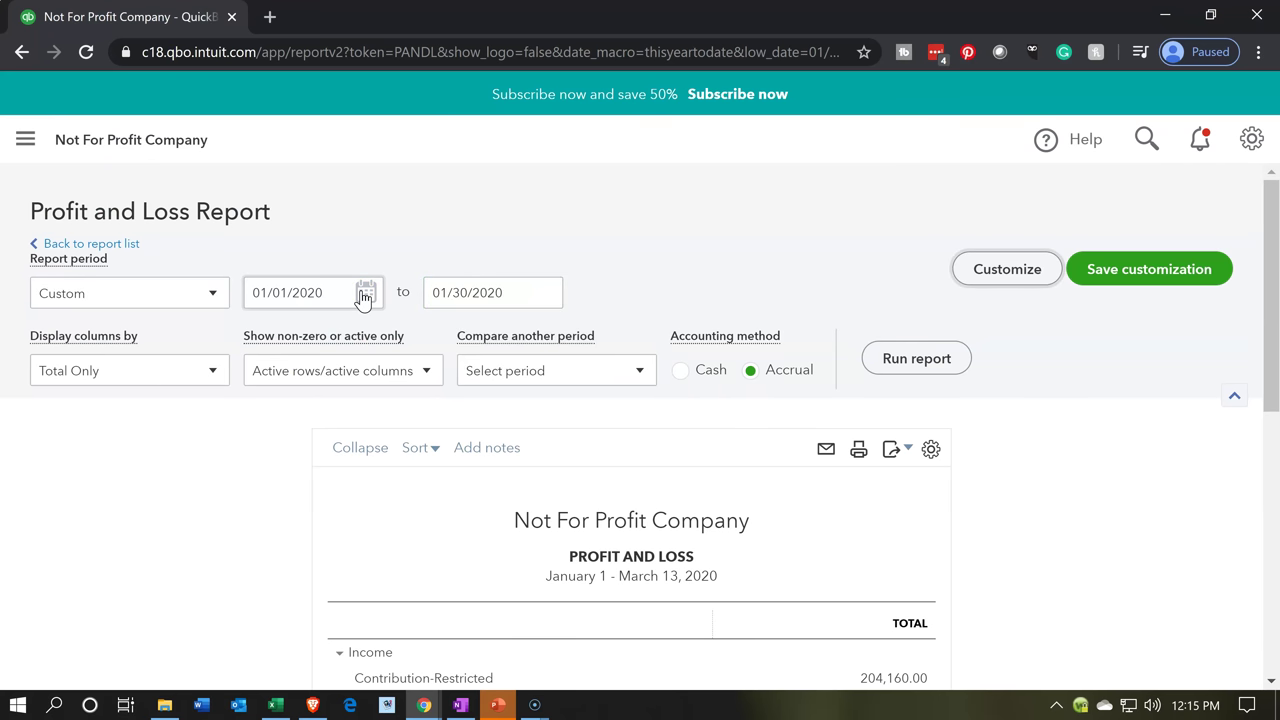
Step: Change the report period's end date to 01/31/2020 and run the Profit and Loss report
click(474, 291)
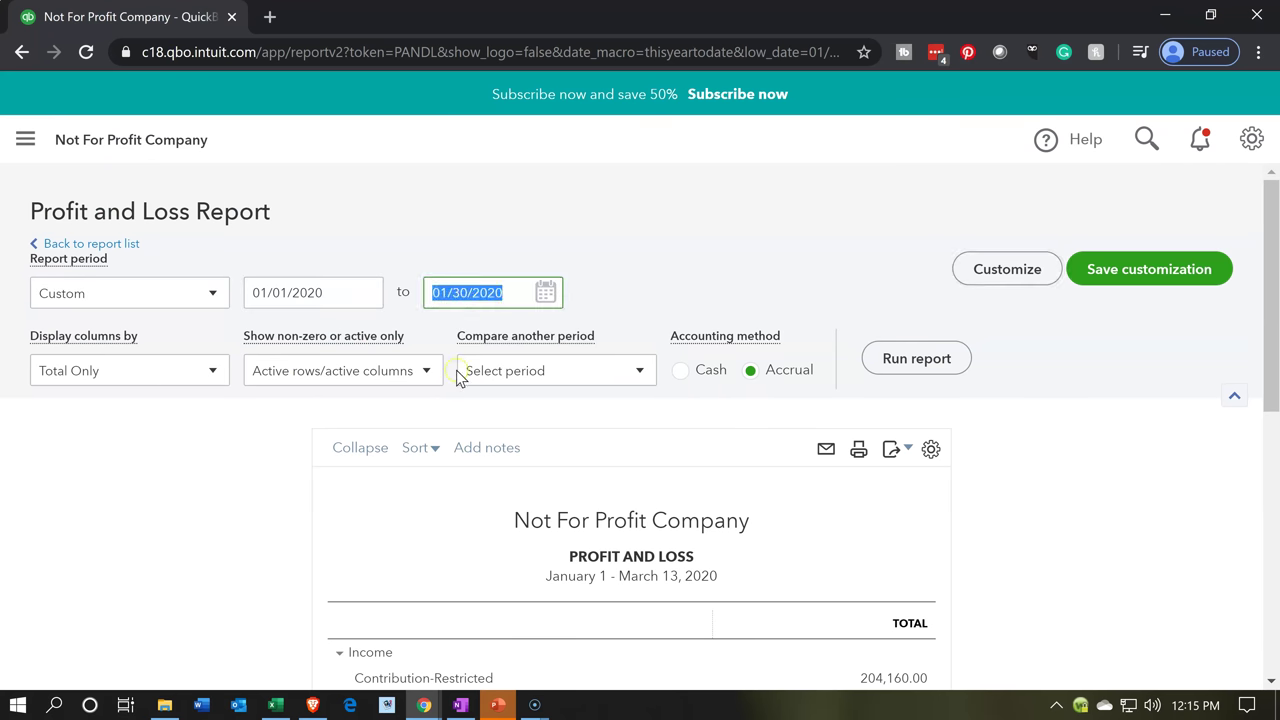
key(Left)
key(Right)
key(Right)
key(Right)
key(Right)
key(Right)
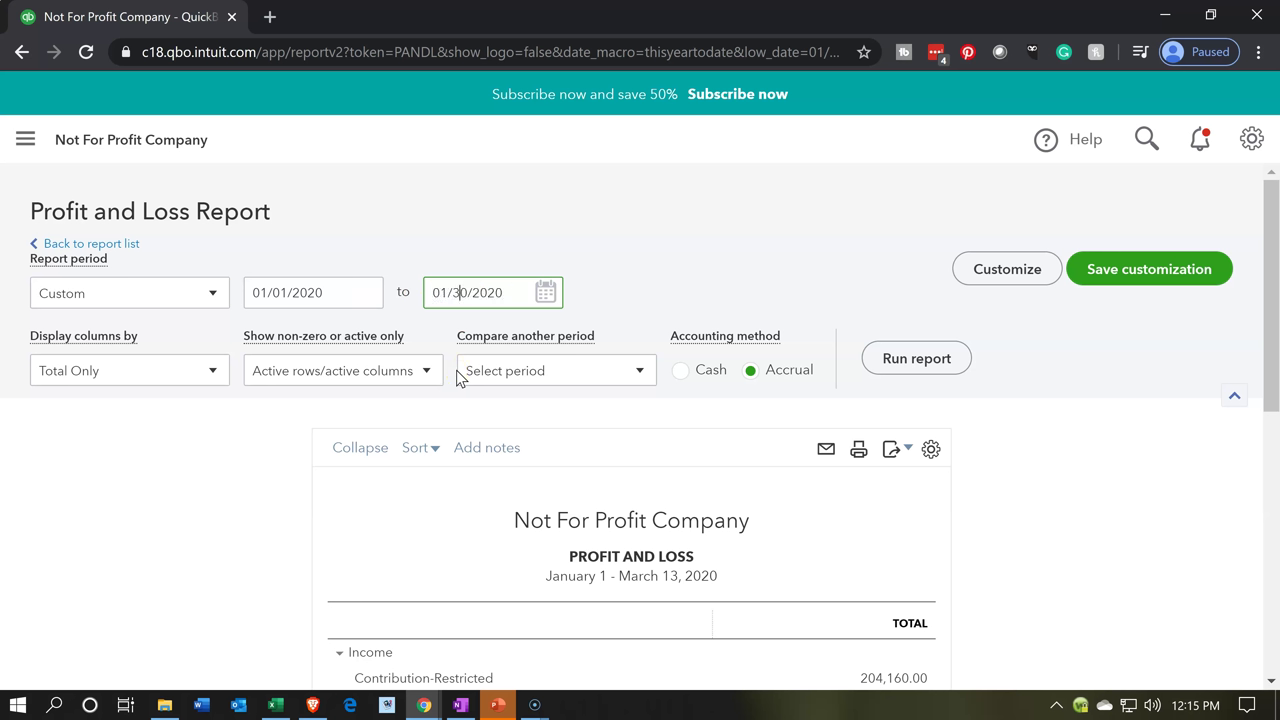
key(BackSpace)
text(1)
key(Tab)
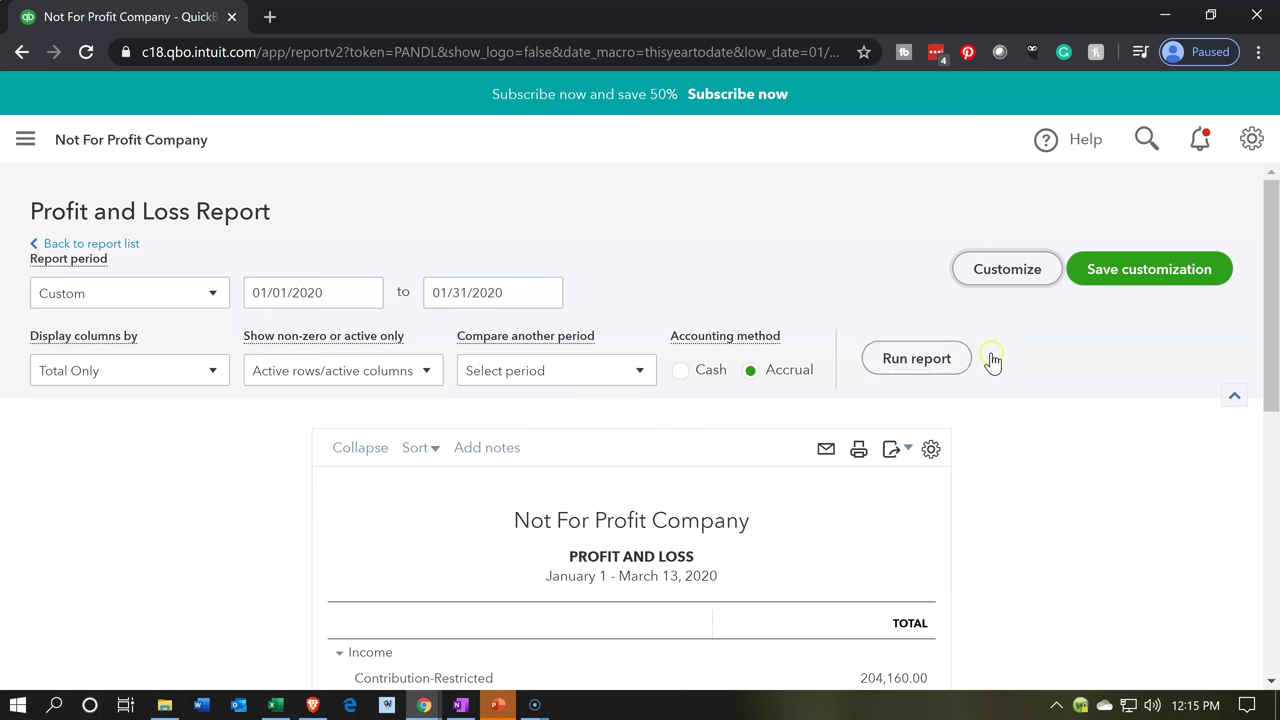
click(947, 361)
Step: Enlarge the January report and examine its net assets released lines, total expenses and net income
scroll(340, 558, down, 3)
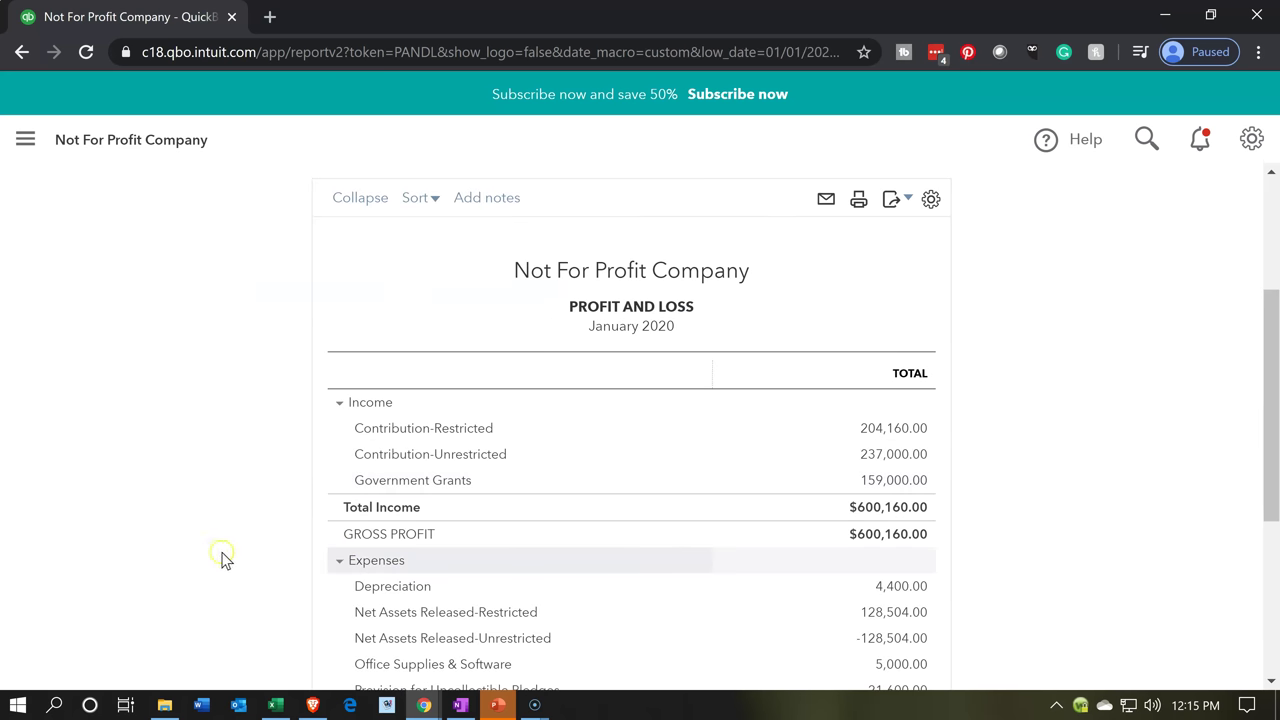
key(ctrl+plus)
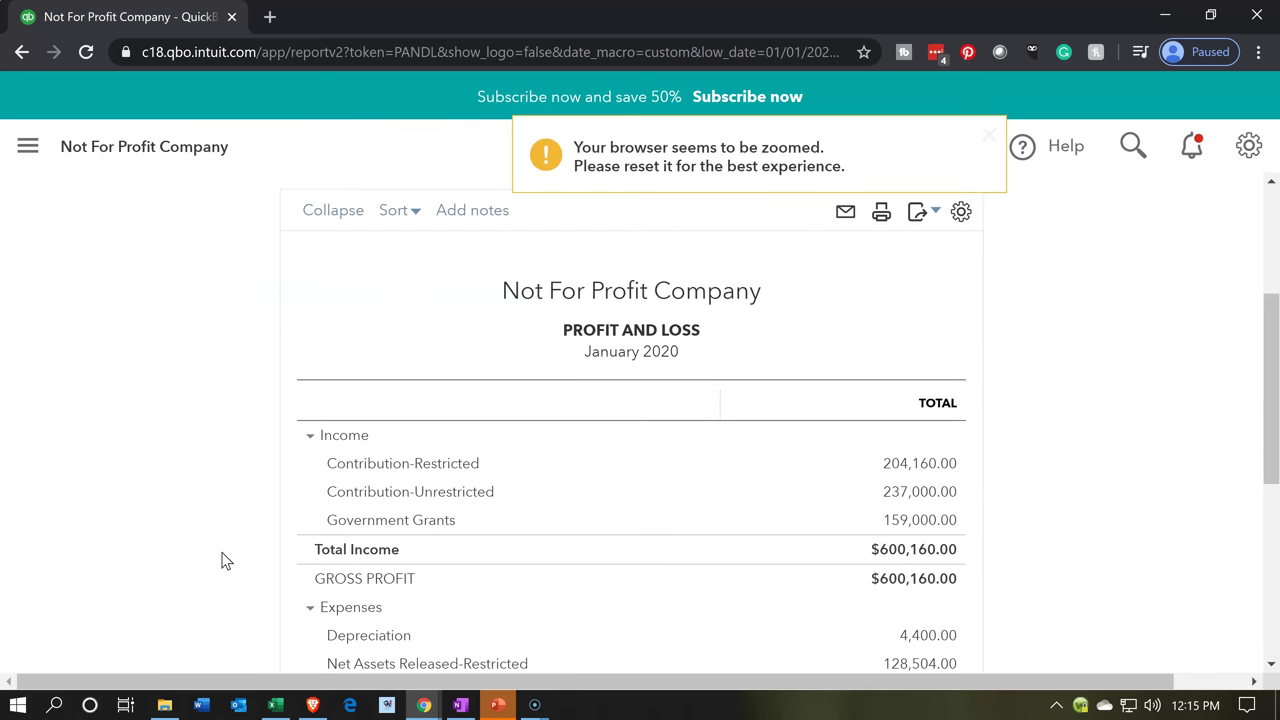
key(ctrl+plus)
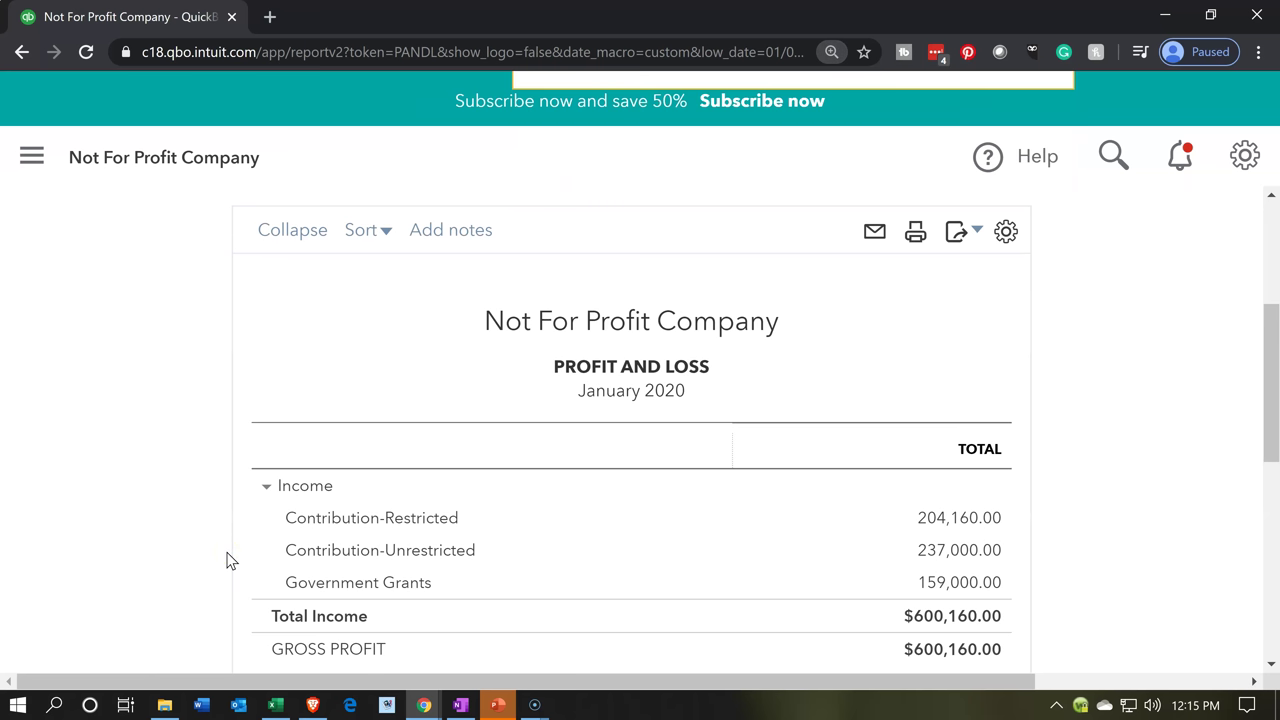
scroll(227, 560, down, 1)
scroll(227, 560, down, 3)
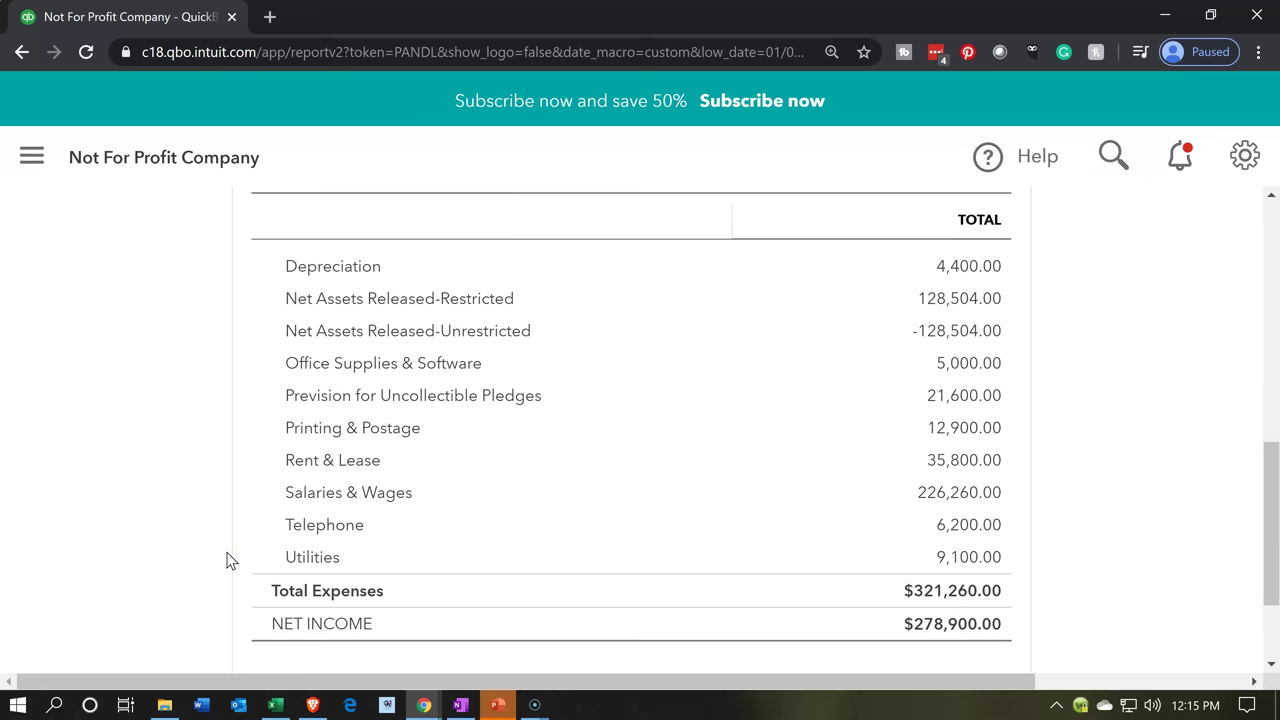
click(287, 552)
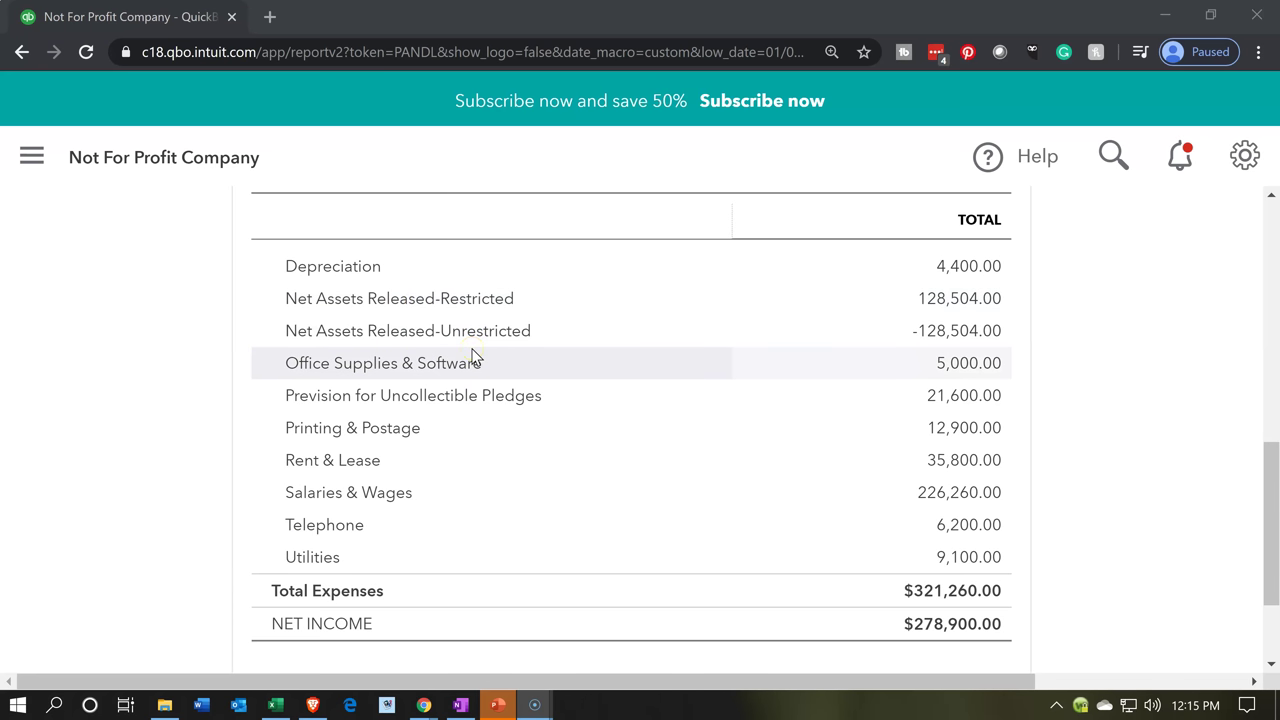
scroll(837, 540, down, 1)
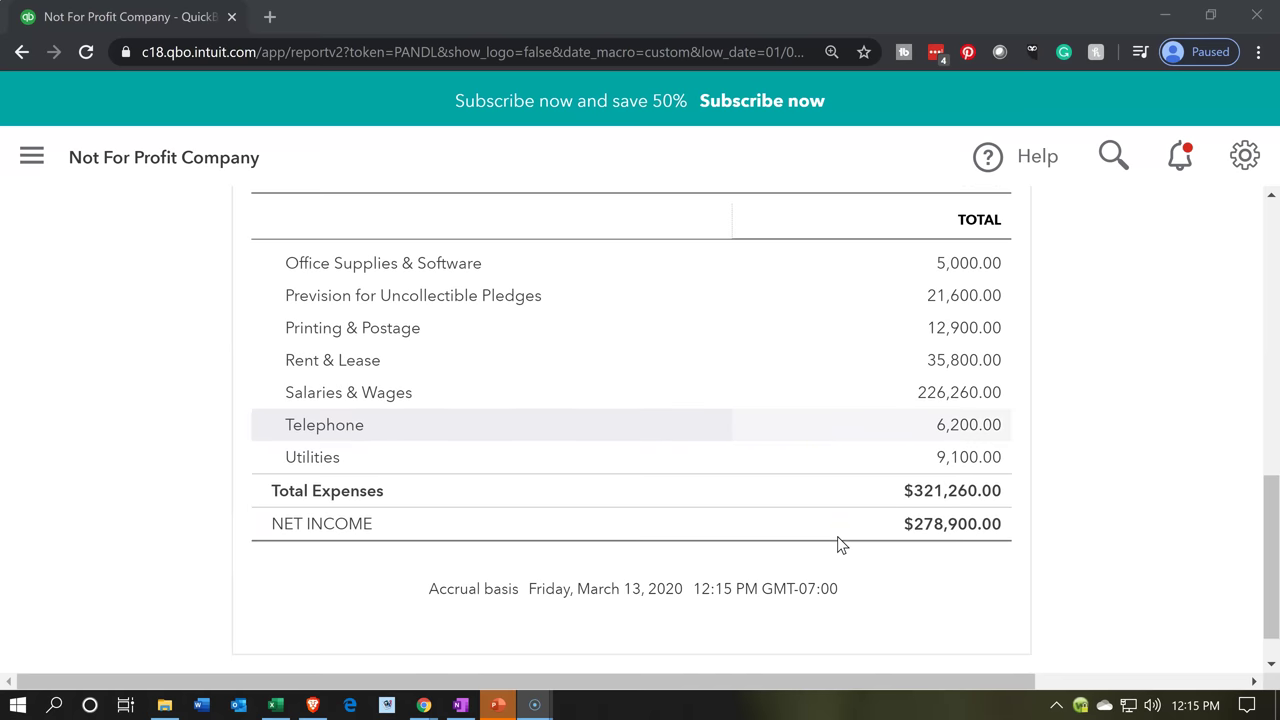
click(246, 562)
Step: Display the Profit and Loss report's columns by Classes and run the report again
scroll(249, 566, up, 8)
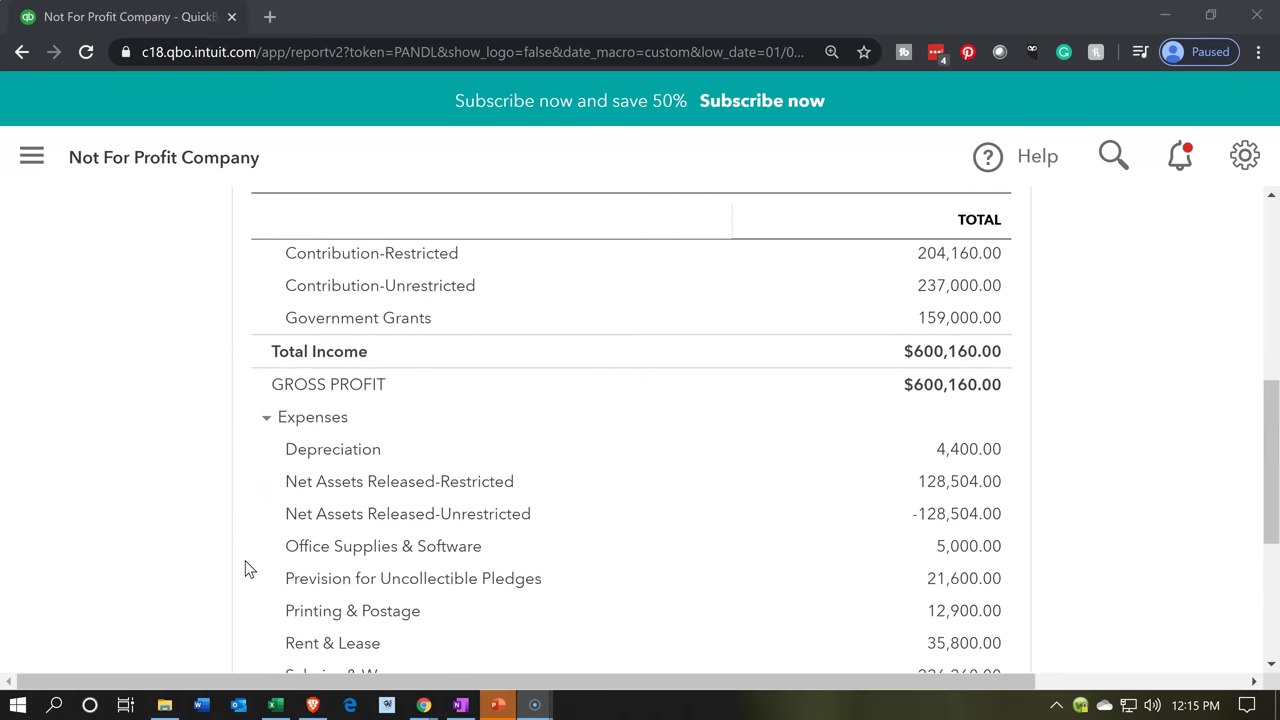
click(258, 385)
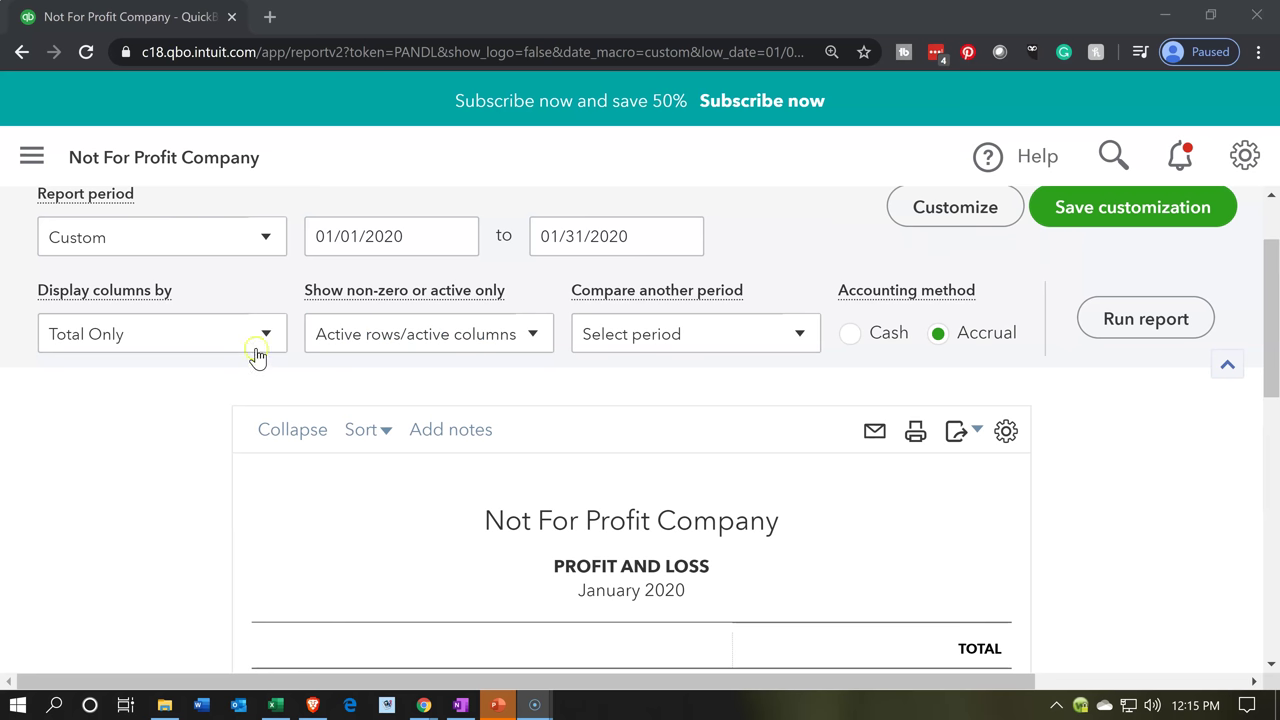
click(255, 331)
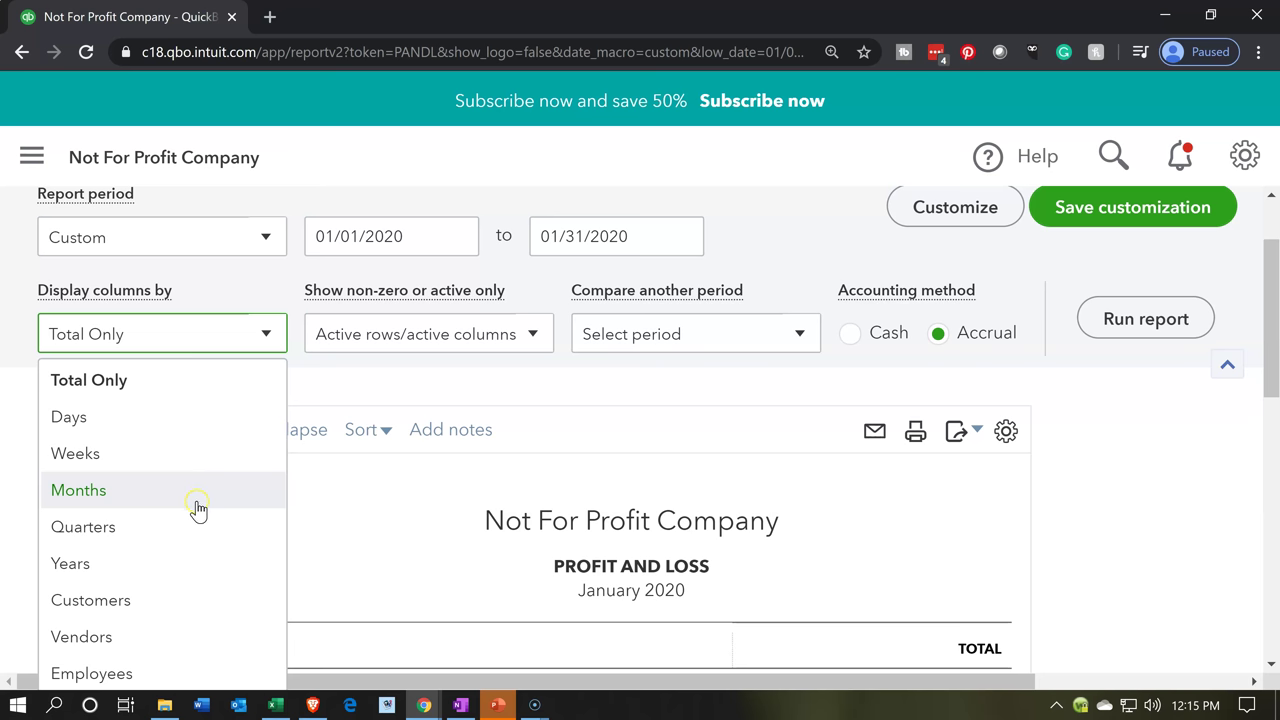
scroll(308, 508, down, 1)
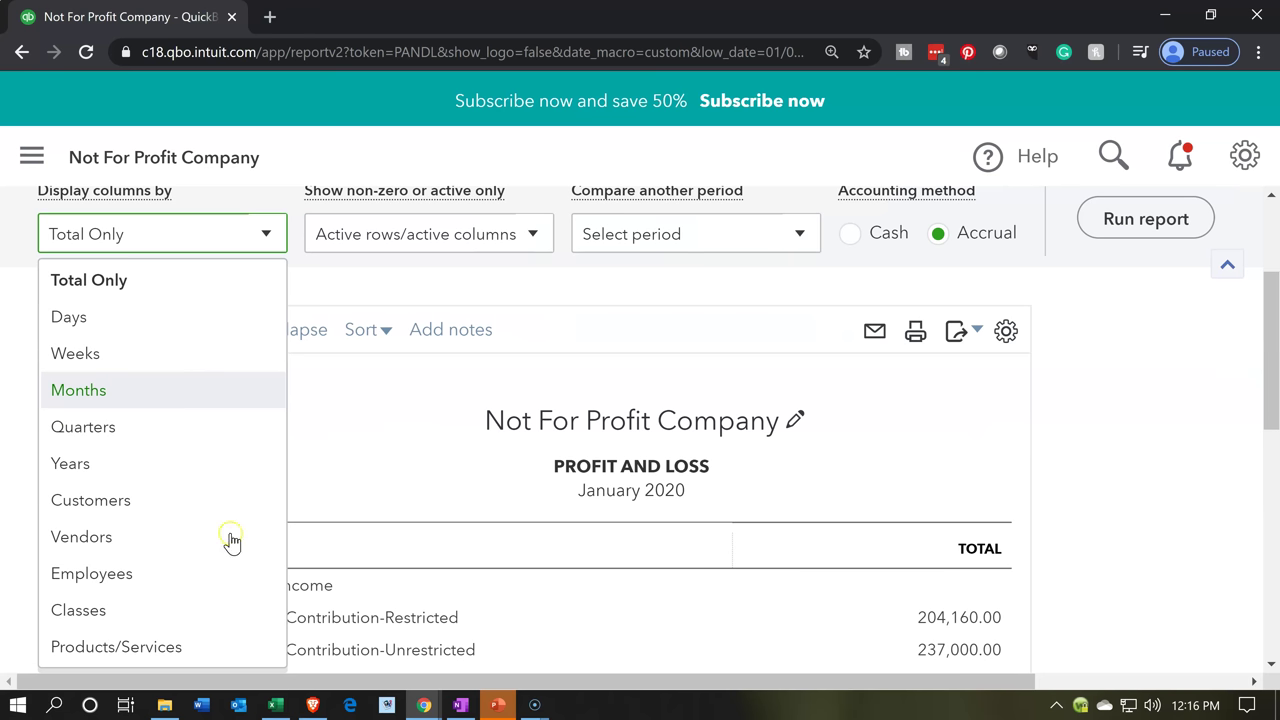
click(145, 612)
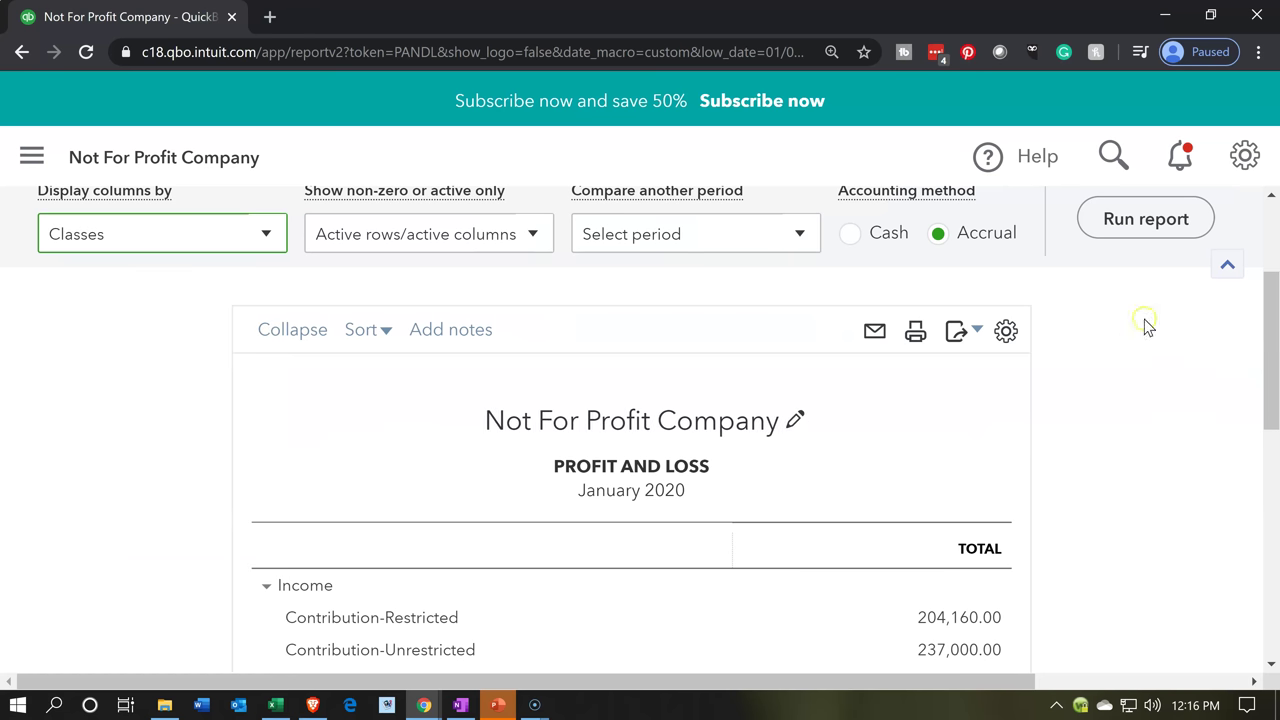
click(1152, 226)
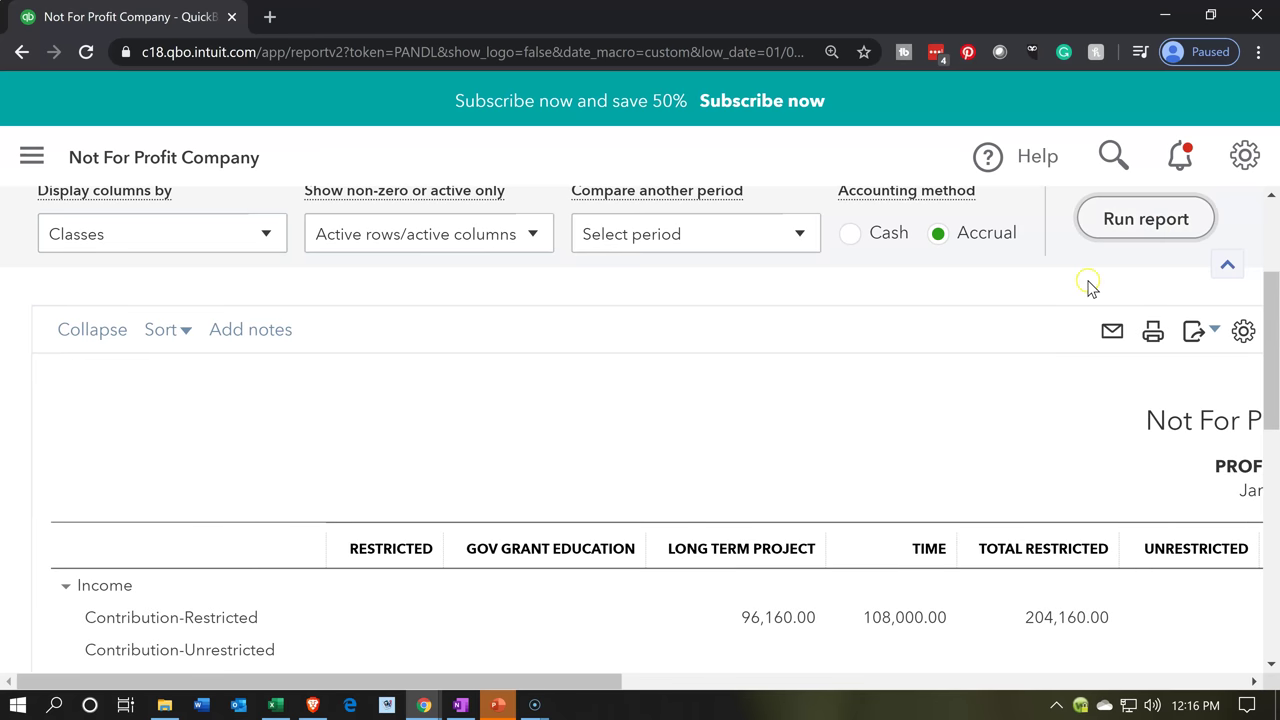
Step: Examine the income, net assets released and net income in the Gov Grant Education and Total Restricted columns
scroll(937, 426, down, 2)
scroll(940, 429, down, 1)
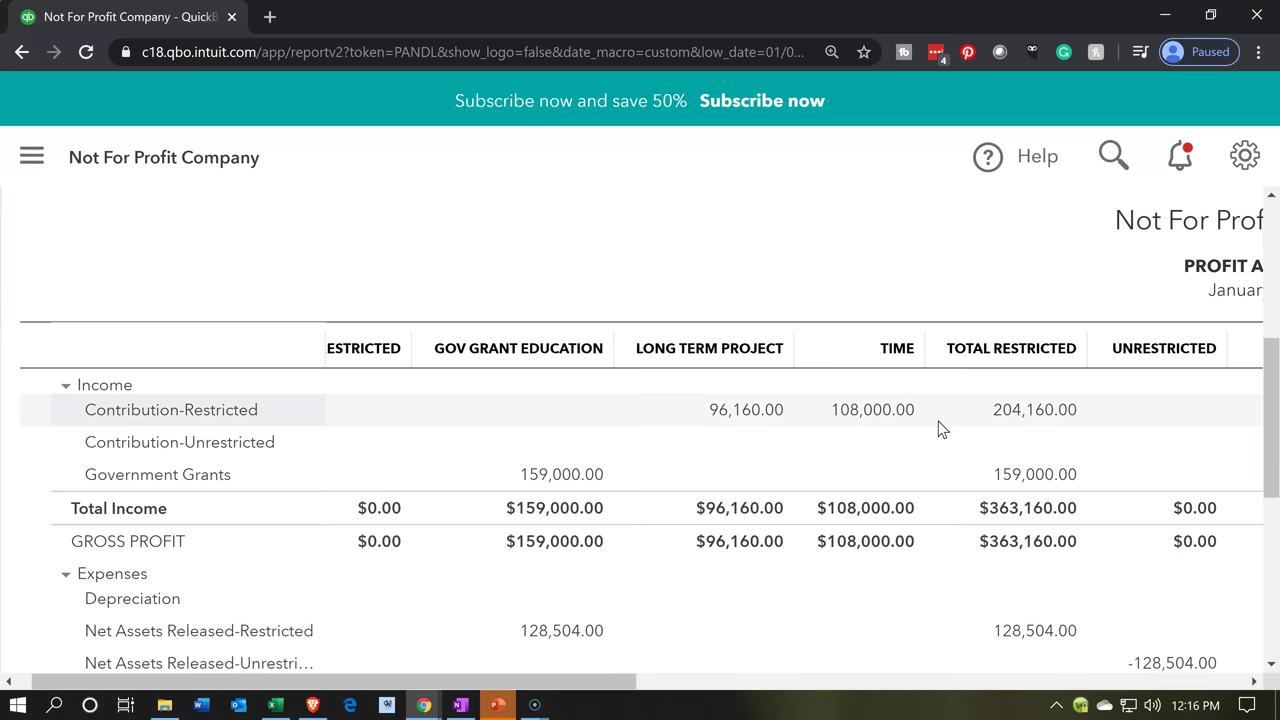
scroll(940, 429, down, 1)
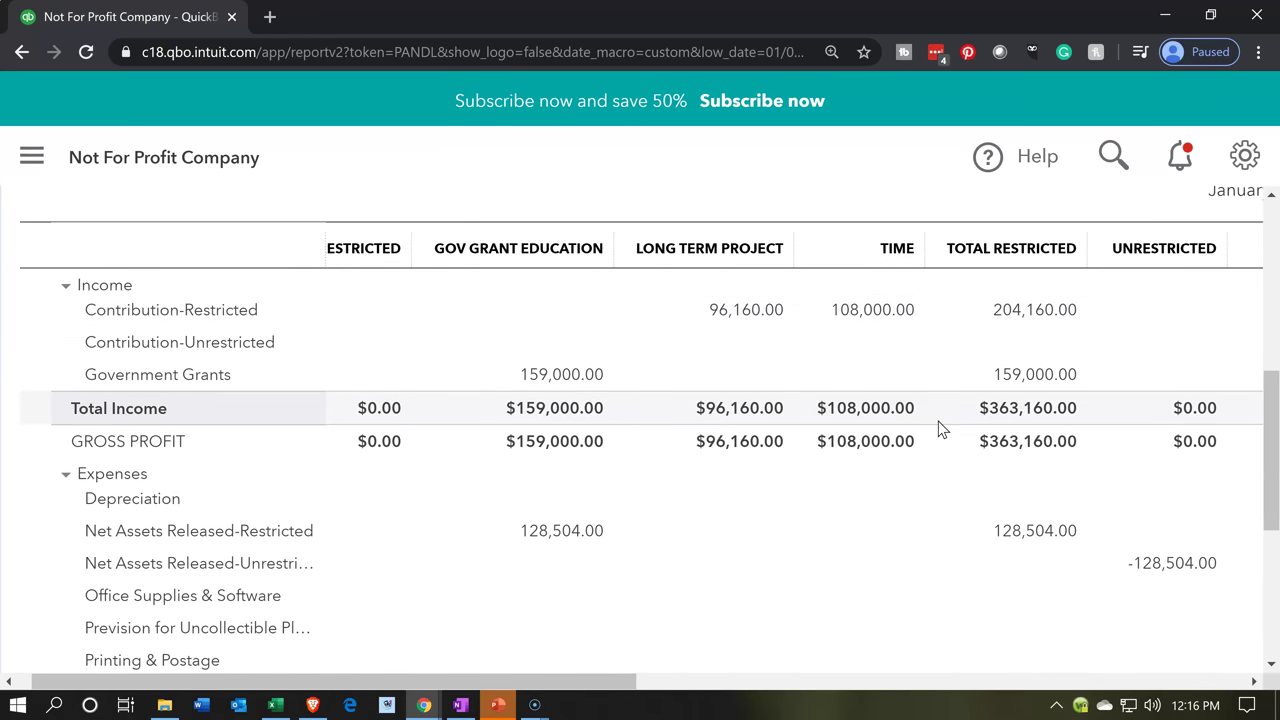
scroll(940, 429, down, 2)
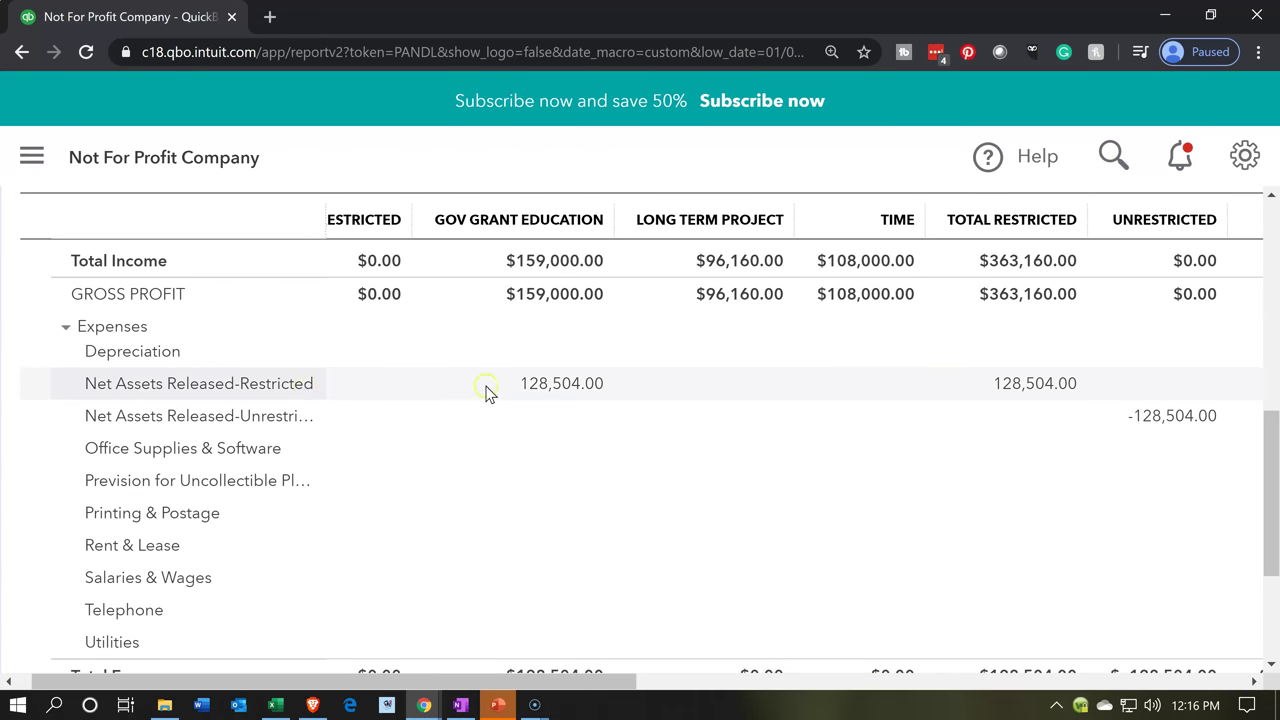
click(572, 399)
click(546, 311)
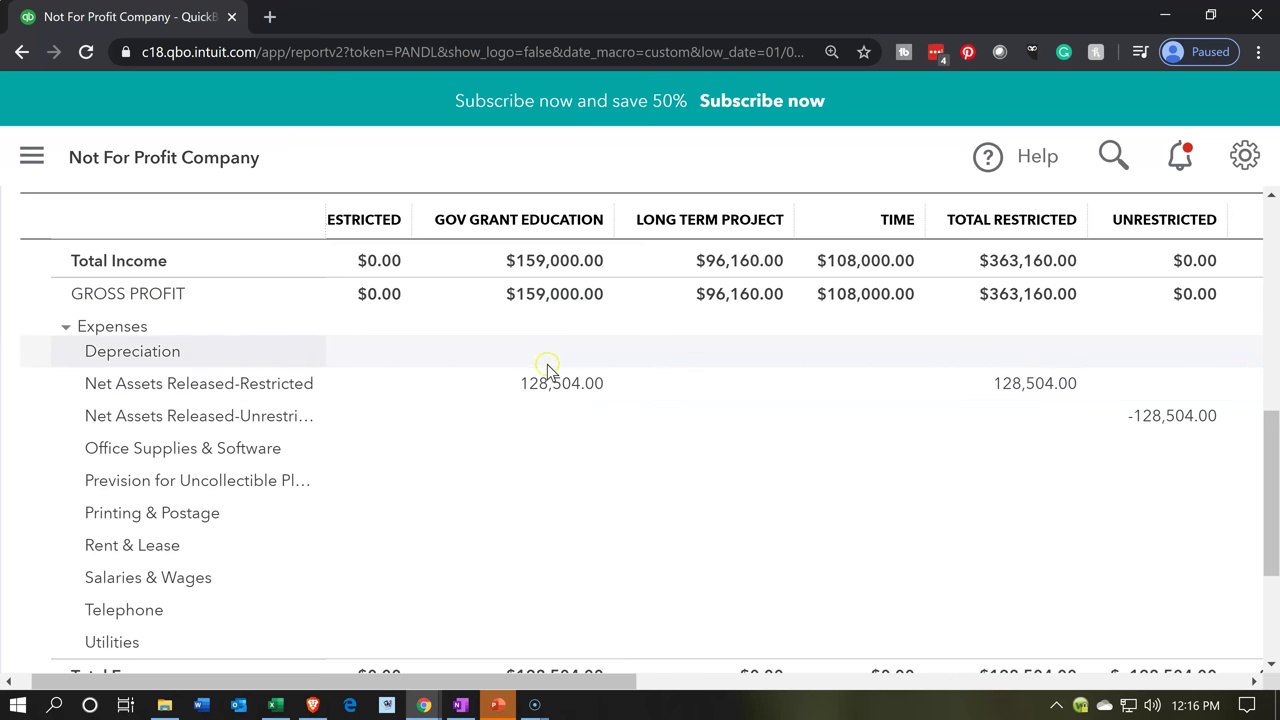
scroll(549, 380, down, 1)
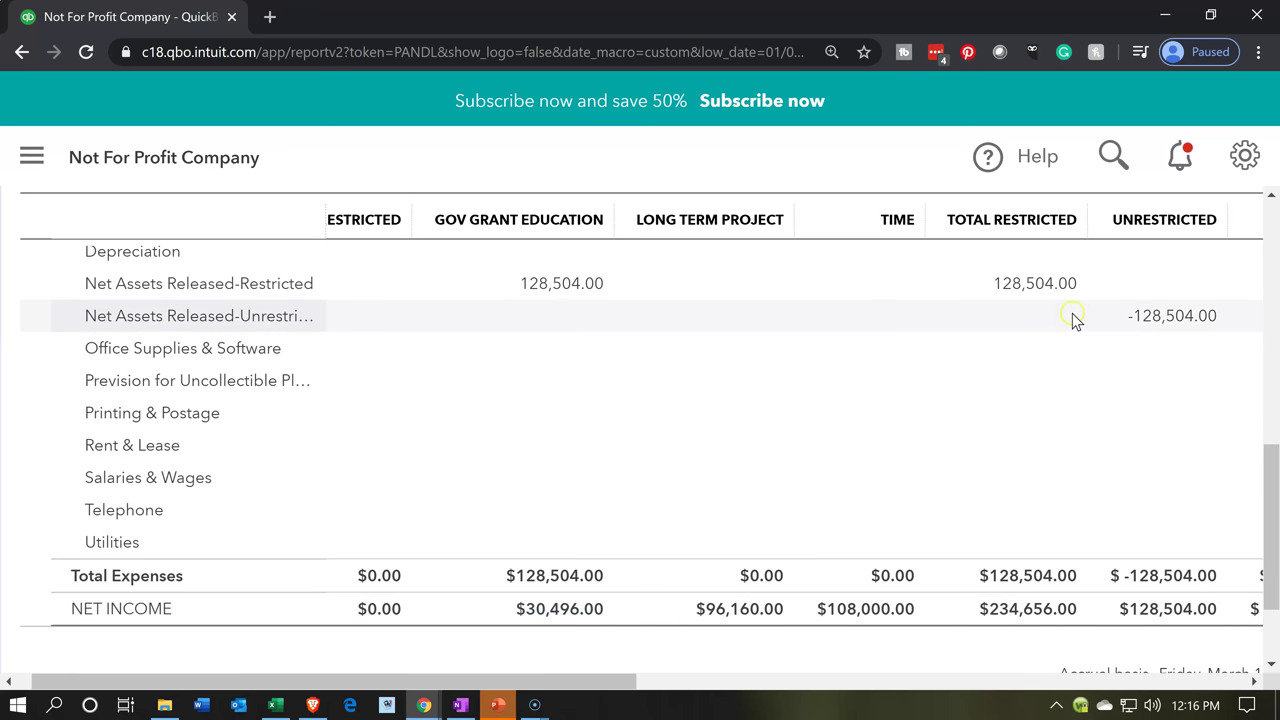
scroll(1066, 316, up, 1)
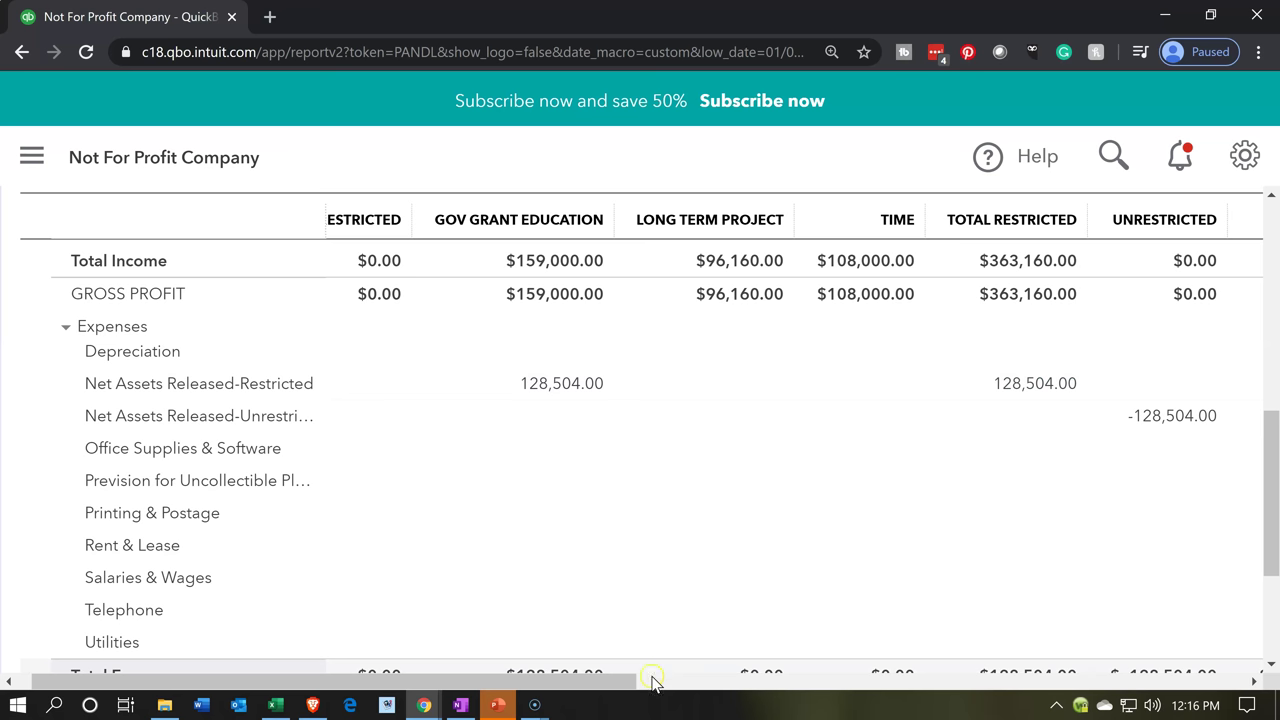
scroll(700, 640, down, 1)
Step: Review the Total Unrestricted column's gross profit, net assets released, expenses and net income, and switch to the worksheet in Excel
drag(617, 680, 1198, 625)
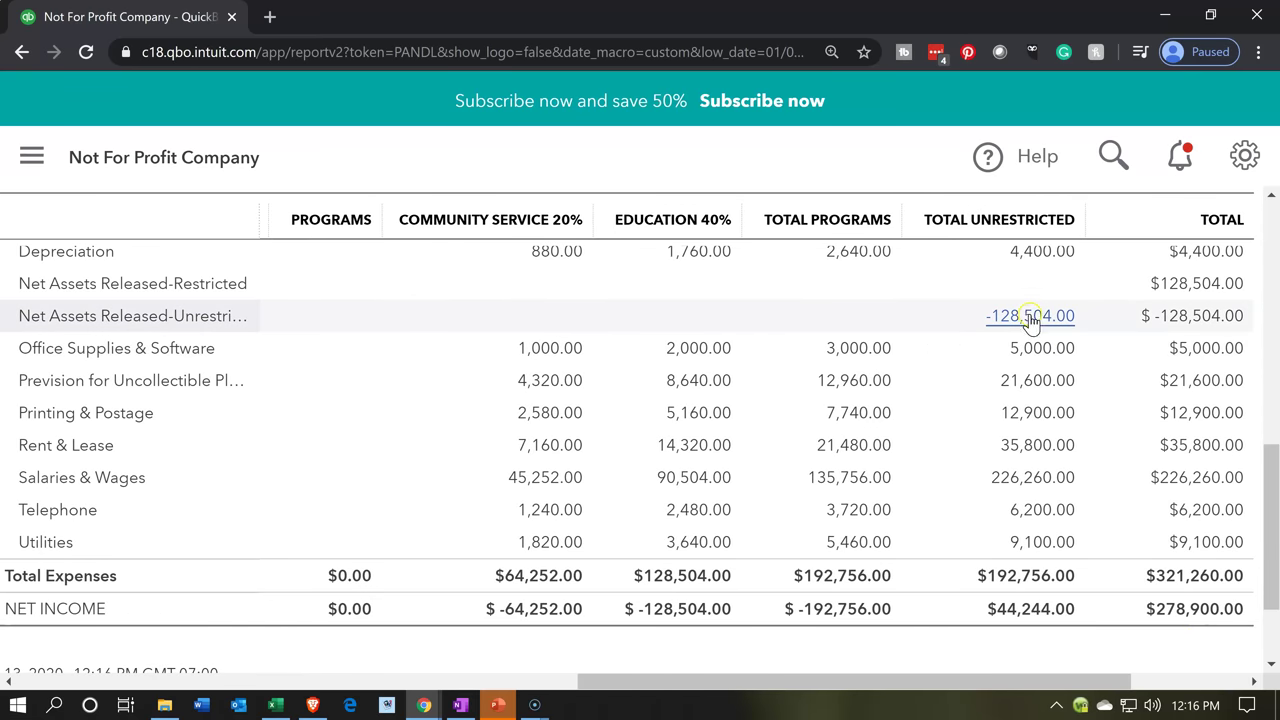
scroll(1030, 315, up, 1)
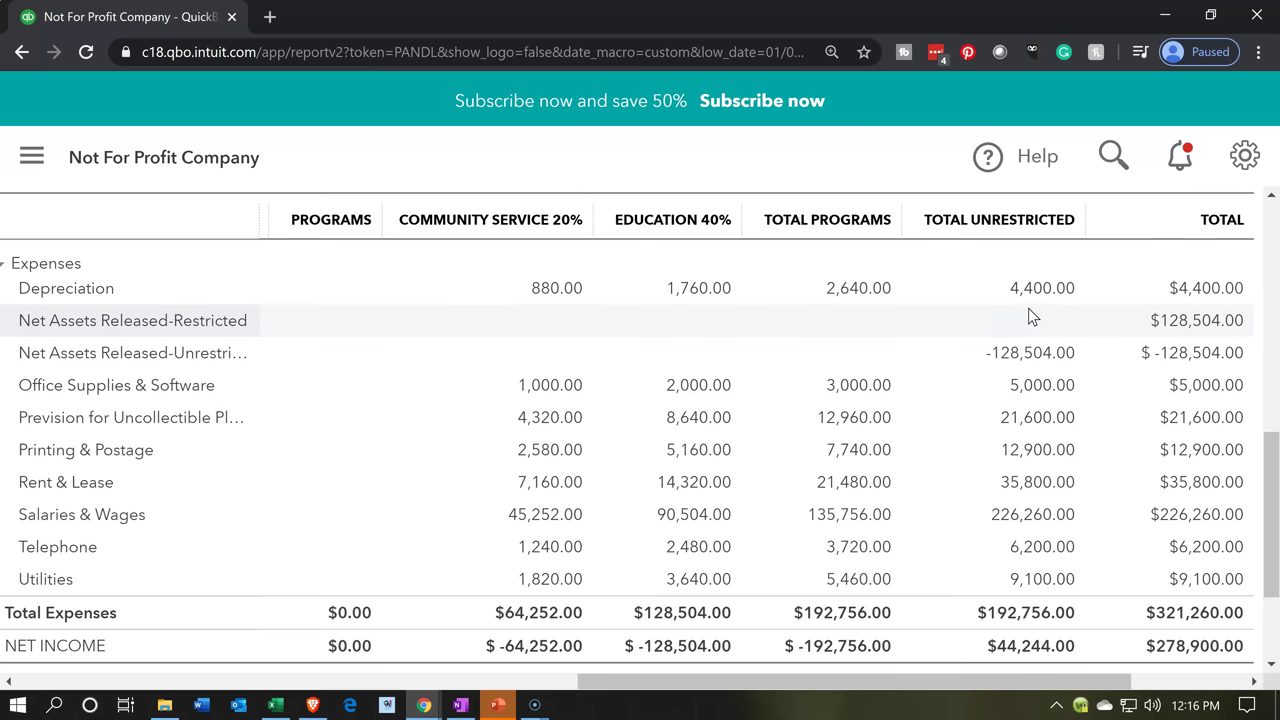
scroll(1030, 315, up, 1)
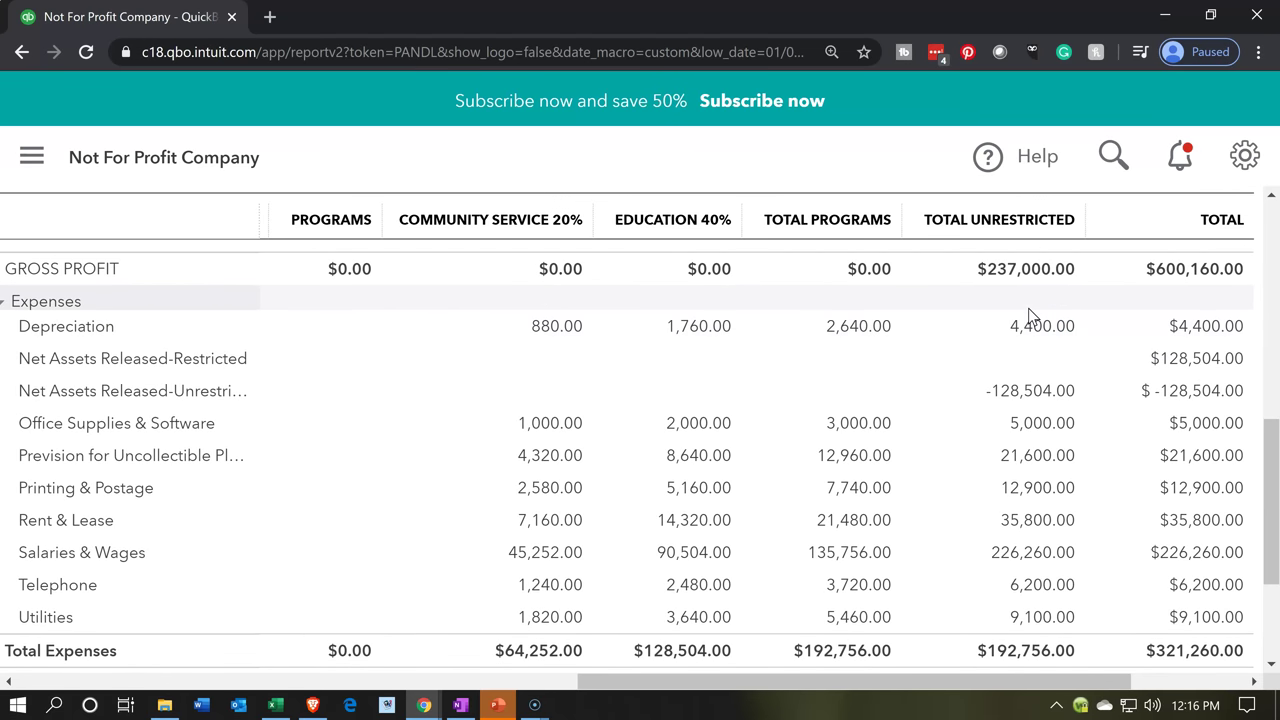
click(1012, 308)
click(1012, 280)
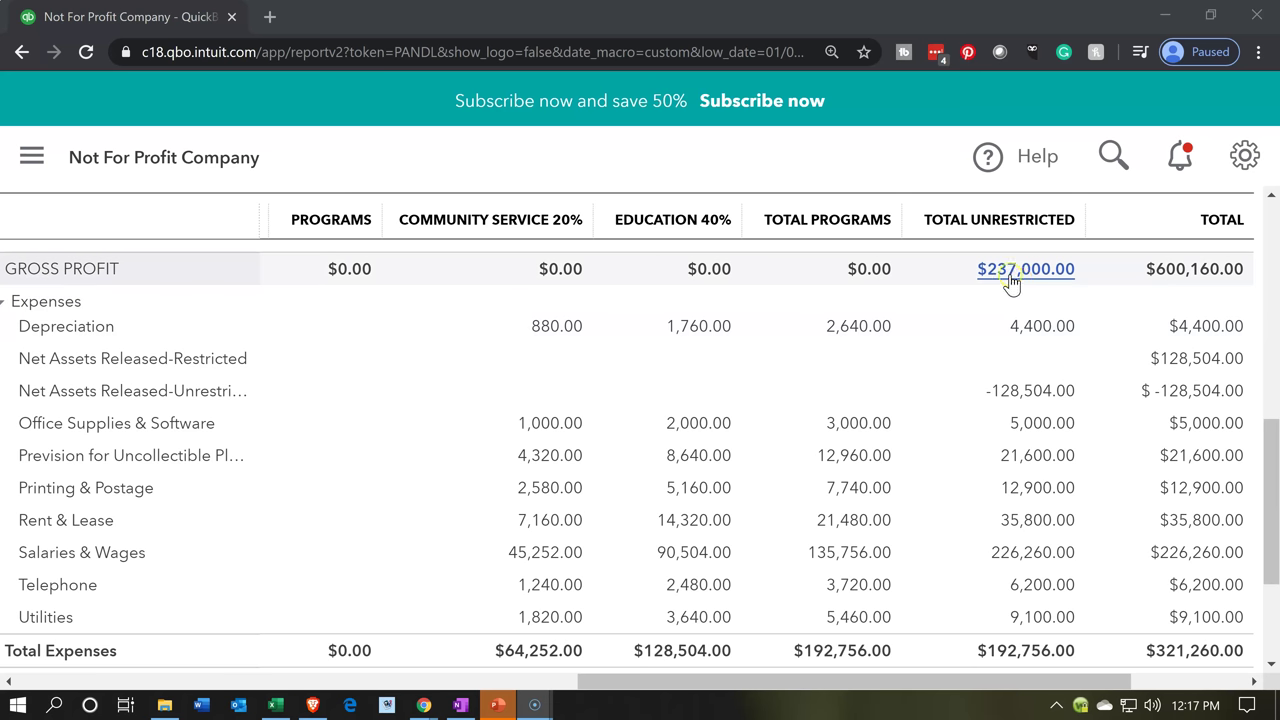
click(1022, 398)
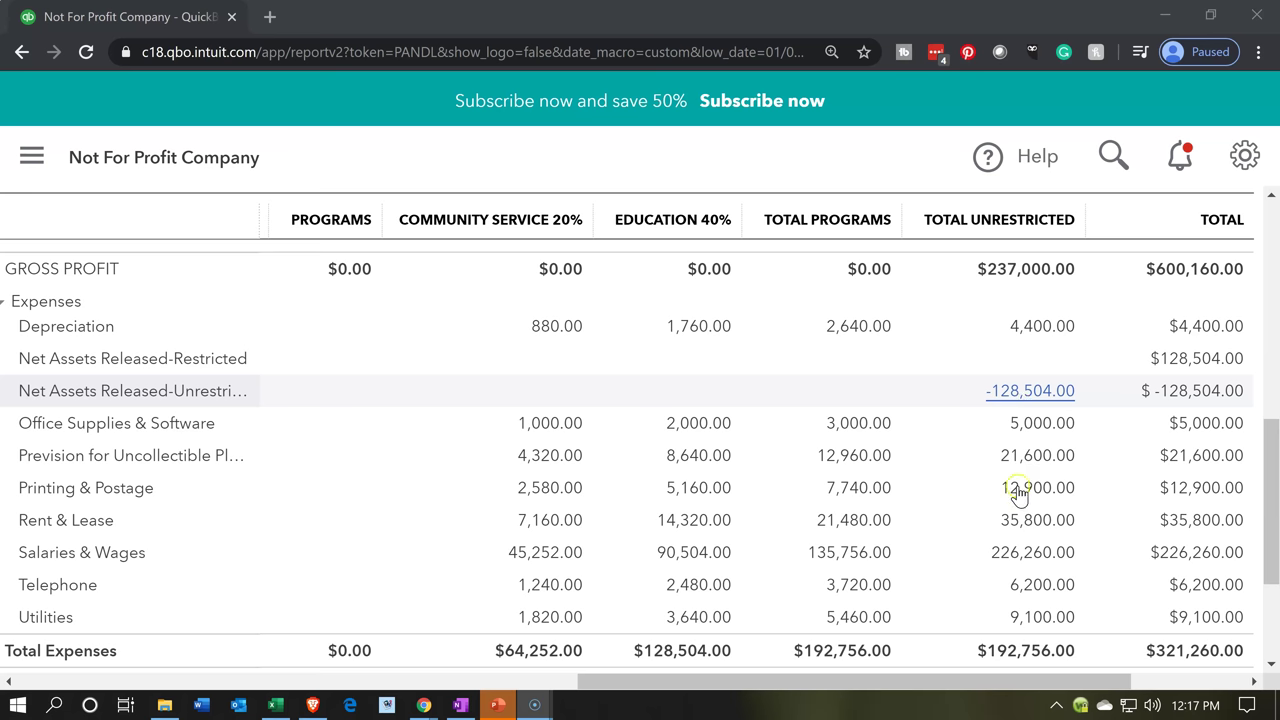
scroll(1053, 585, down, 1)
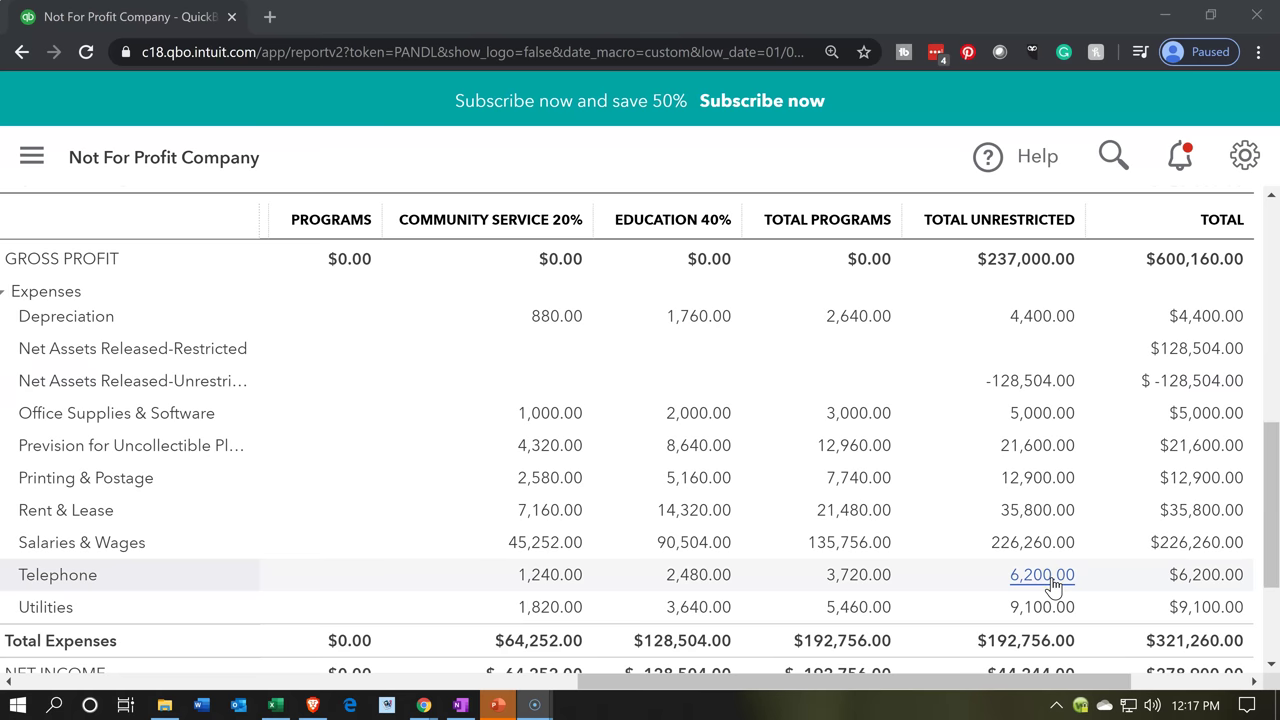
scroll(1053, 585, down, 1)
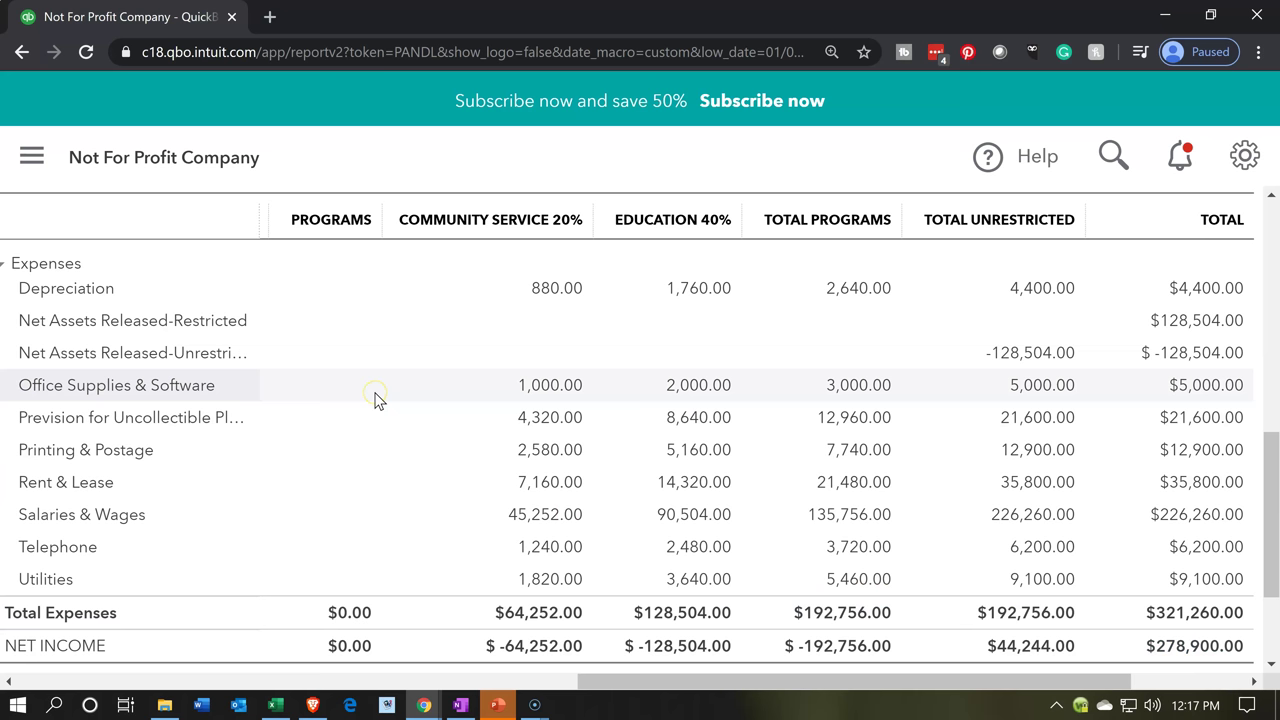
click(275, 706)
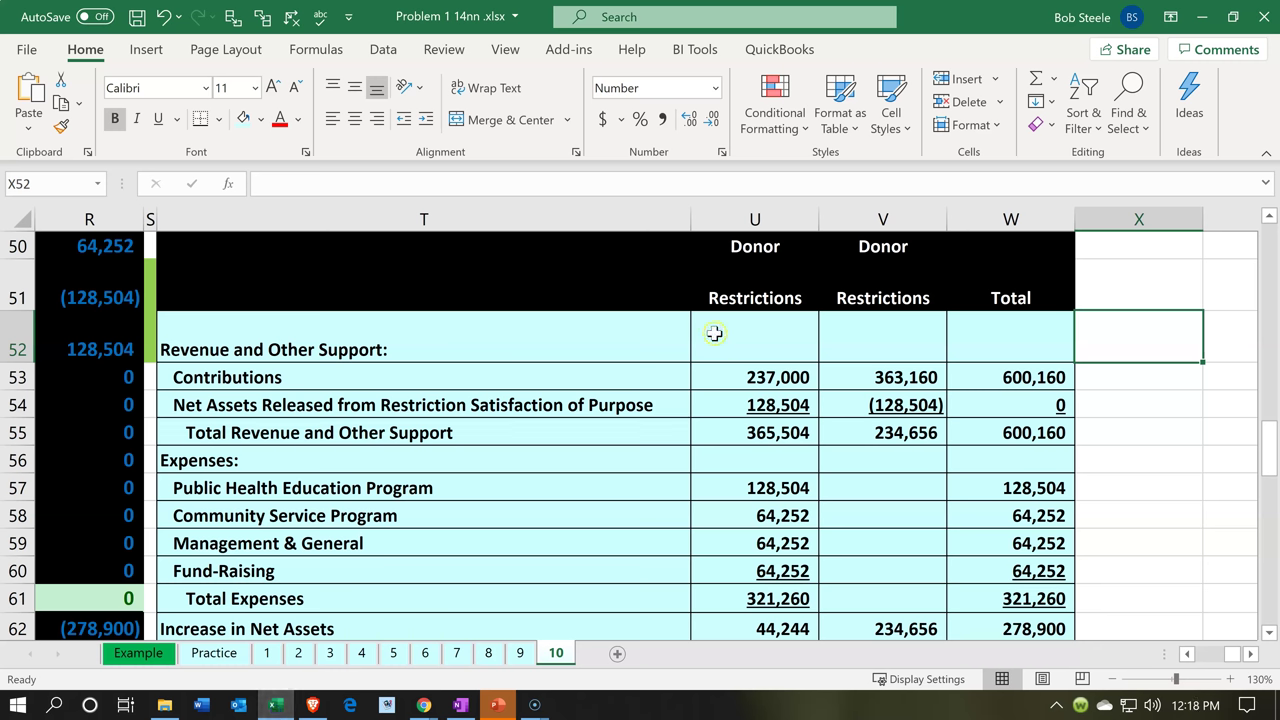
Step: Examine the worksheet's Statement of Activities headings and the Net Assets Released from Restriction line with and without donor restrictions
click(506, 384)
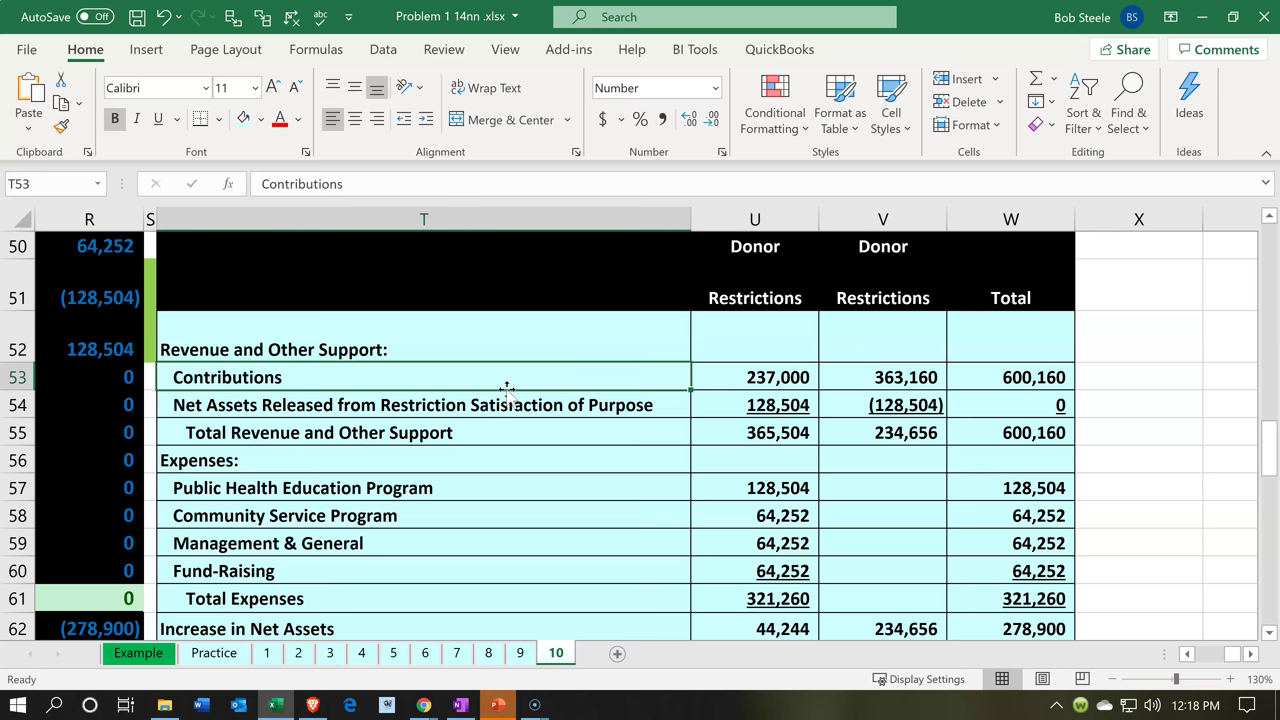
key(Up)
key(Up)
key(Up)
key(Up)
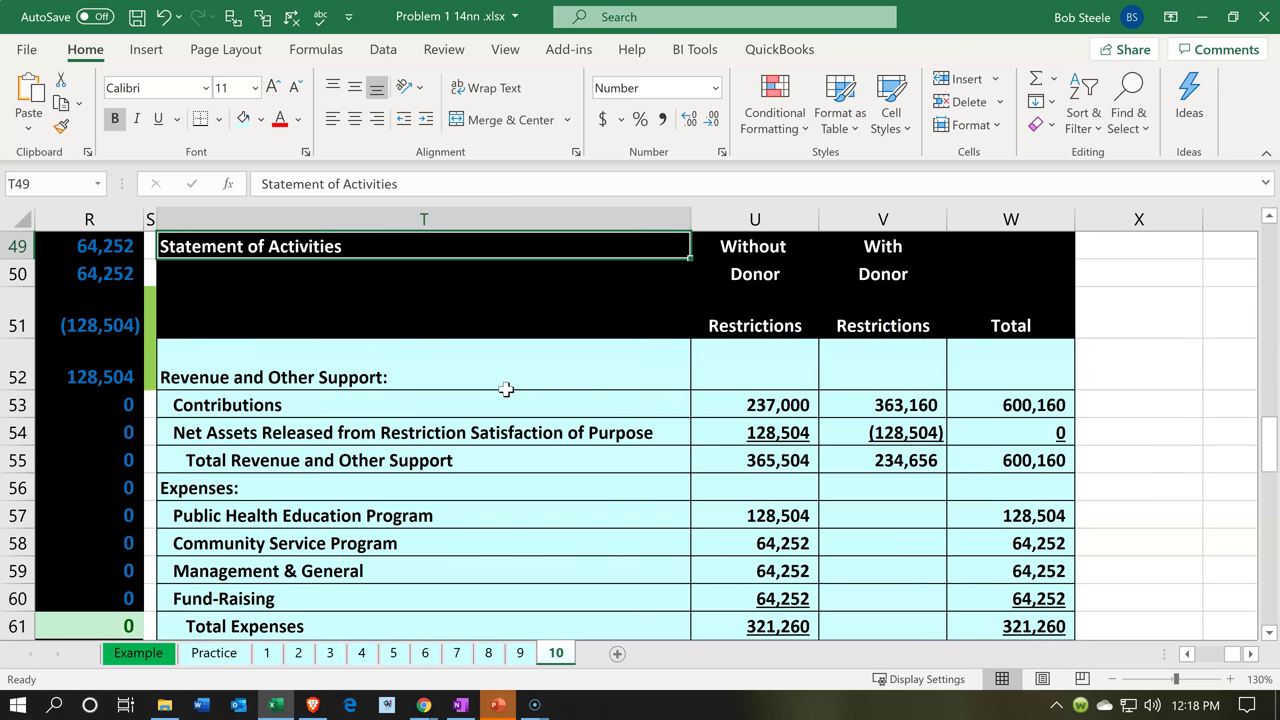
key(Down)
key(Down)
key(Down)
key(Down)
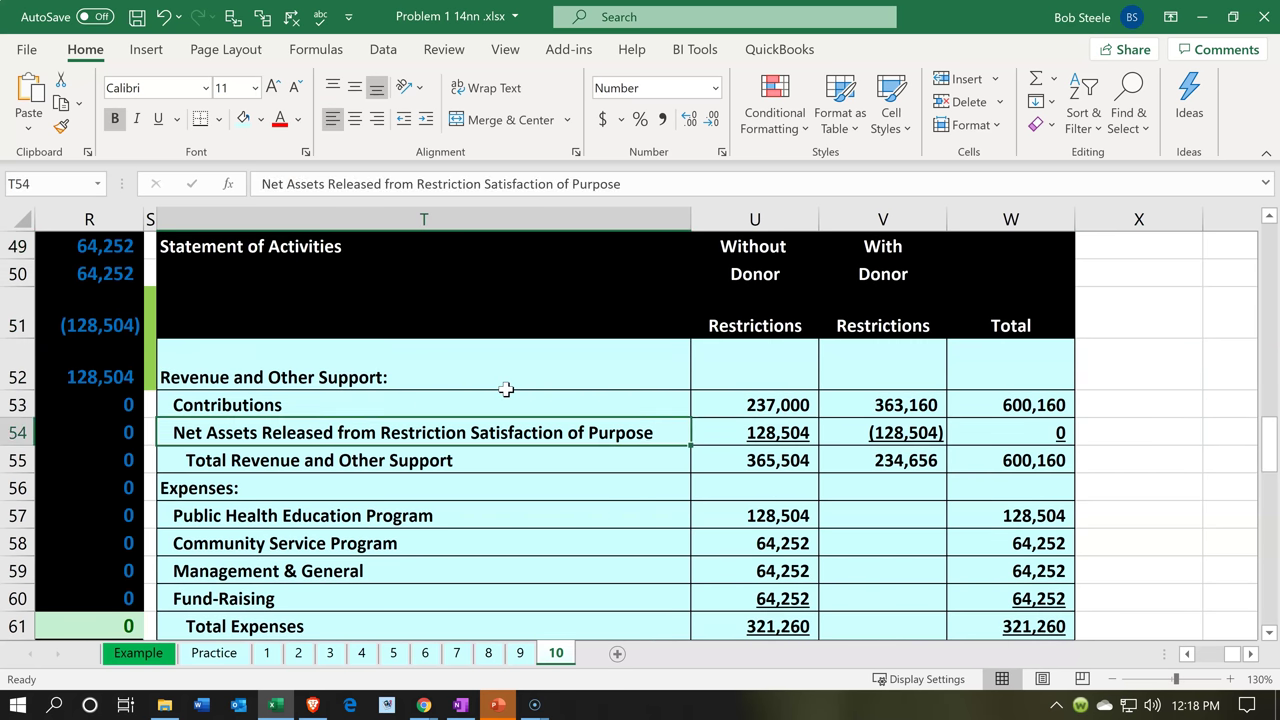
key(Right)
key(Right)
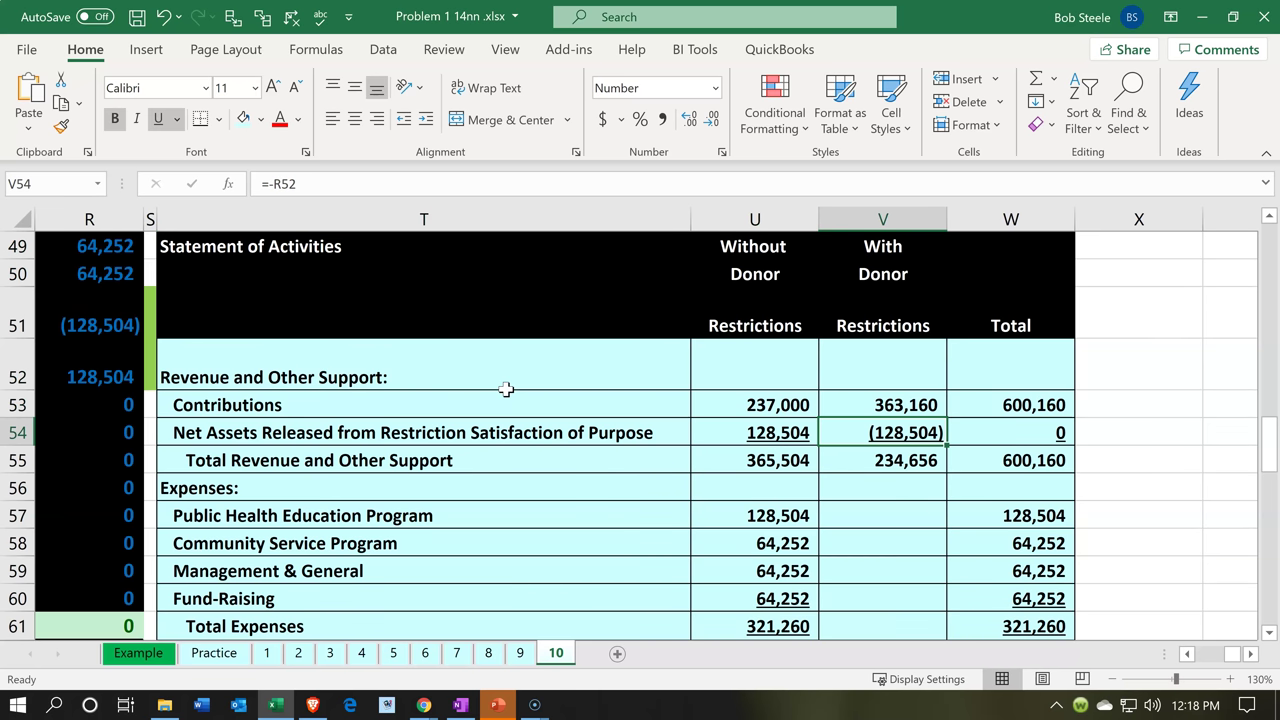
Step: Switch back to QuickBooks in Chrome and duplicate the Profit and Loss report's browser tab
click(280, 710)
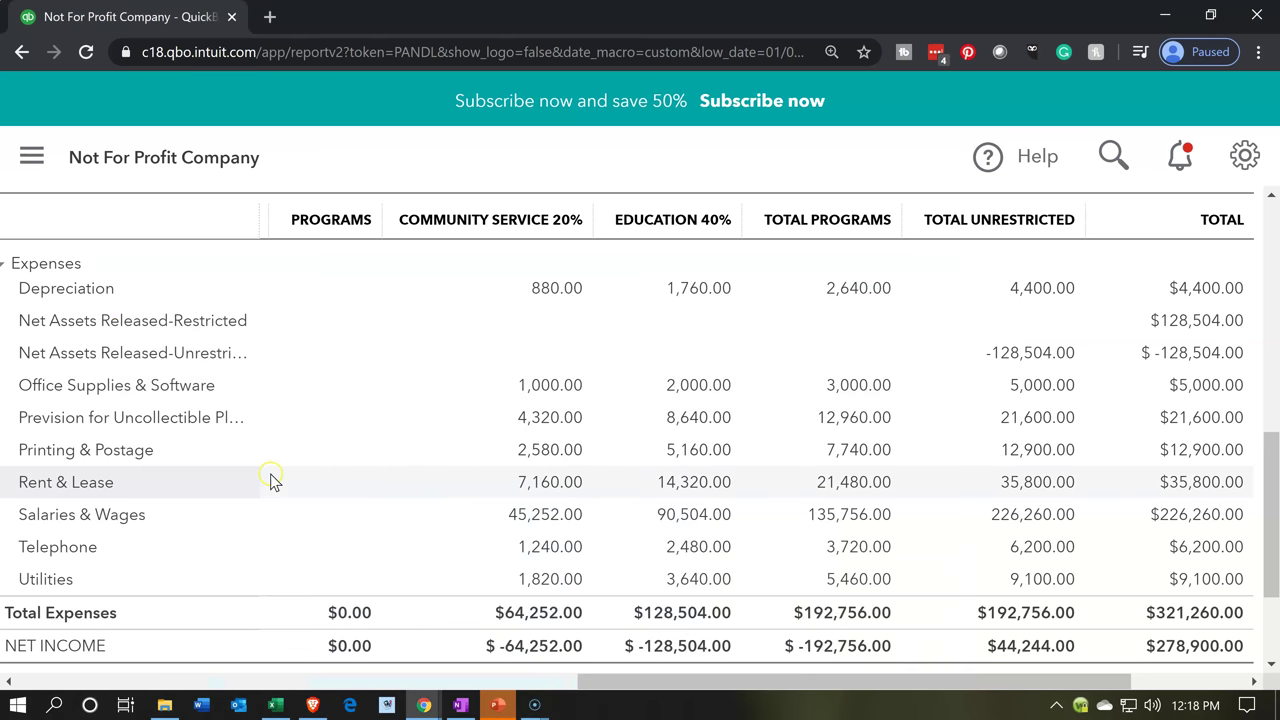
right_click(168, 19)
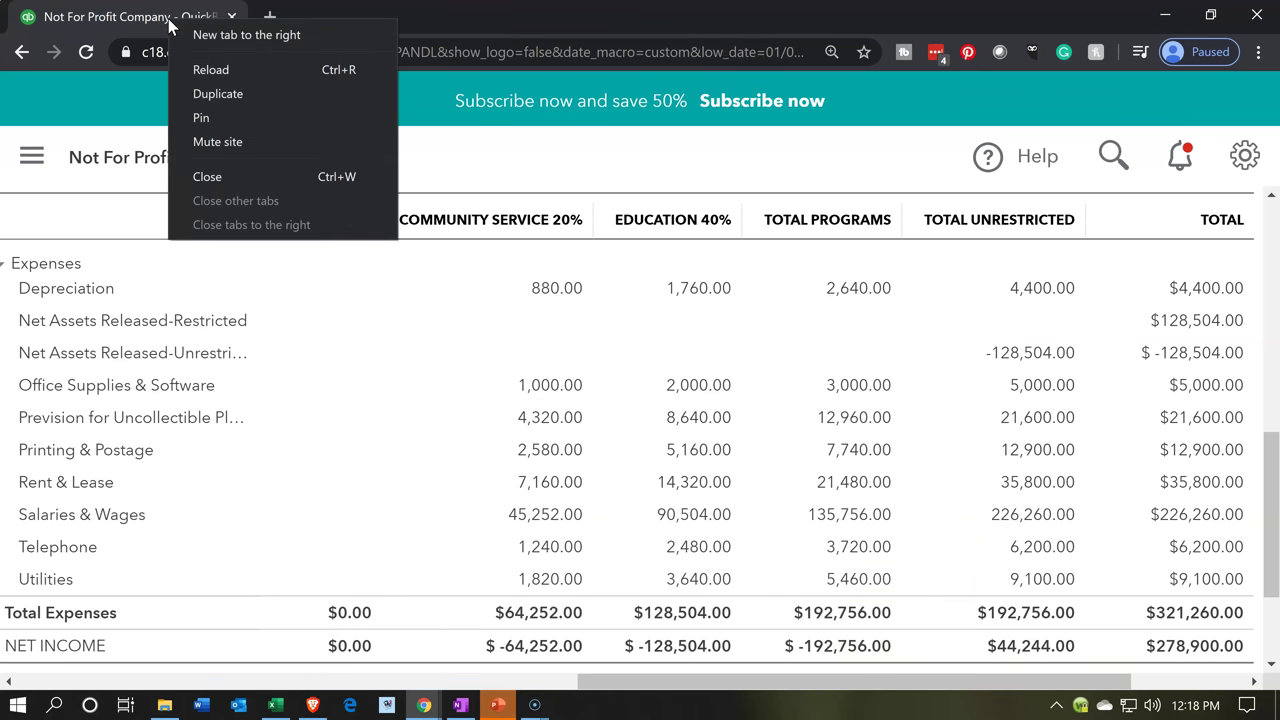
click(199, 100)
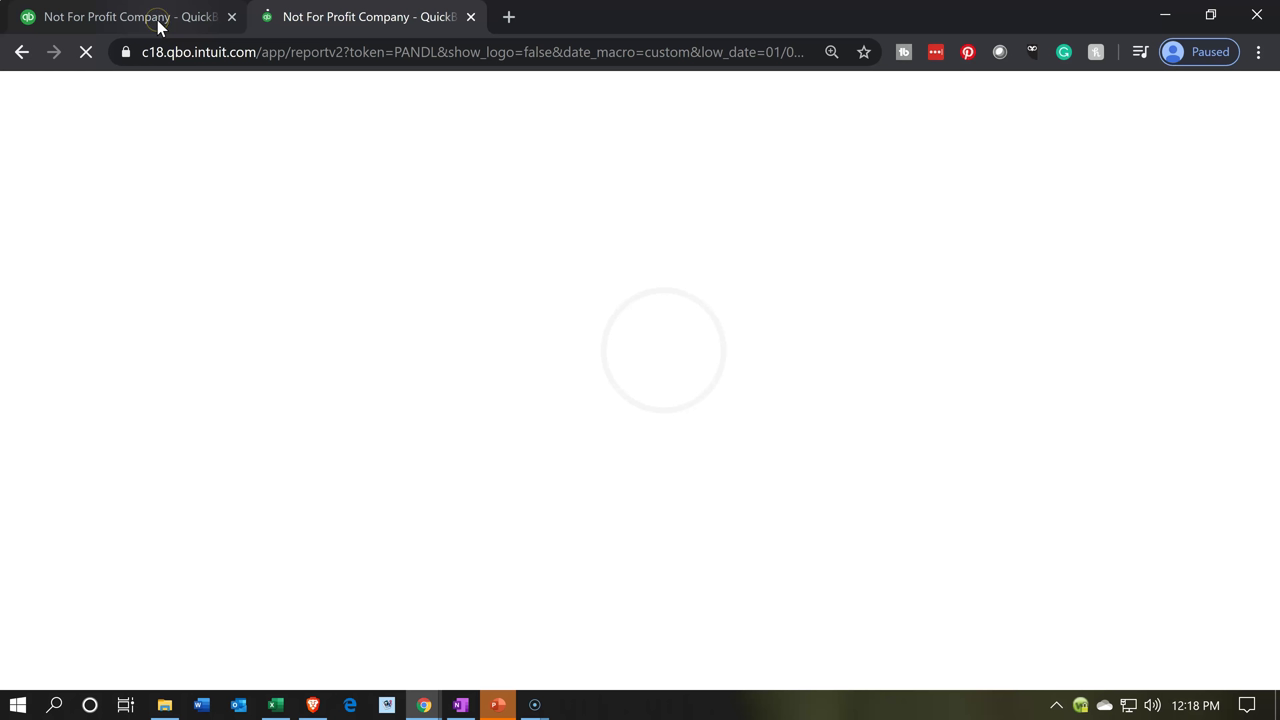
Step: Open the Chart of Accounts in the original browser tab, reset the zoom to 100%, and collapse the navigation sidebar
click(157, 20)
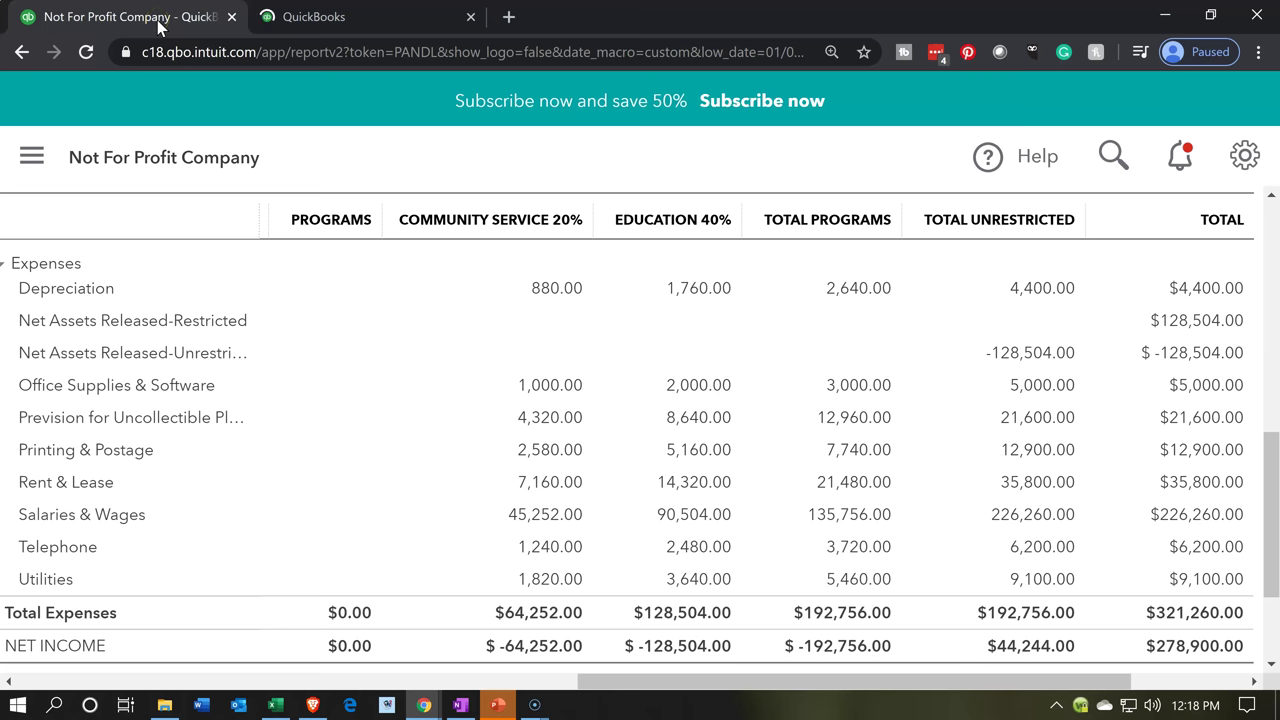
click(33, 158)
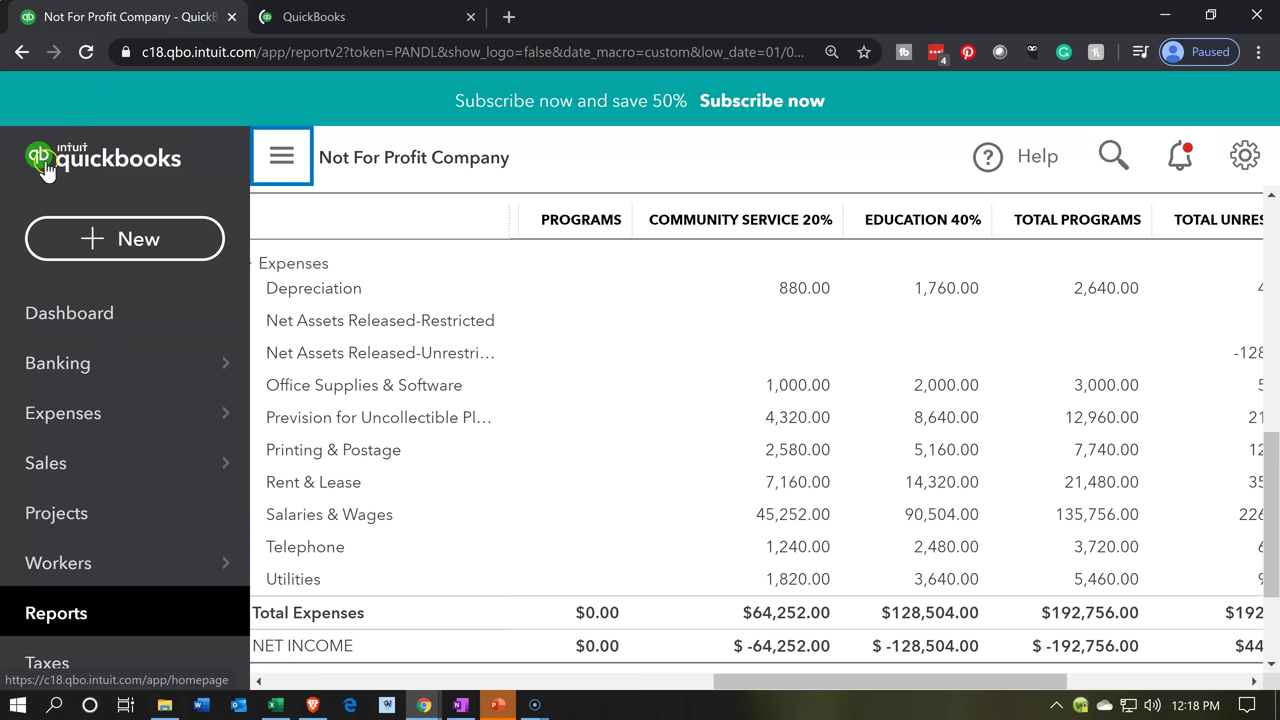
click(82, 366)
scroll(82, 366, down, 3)
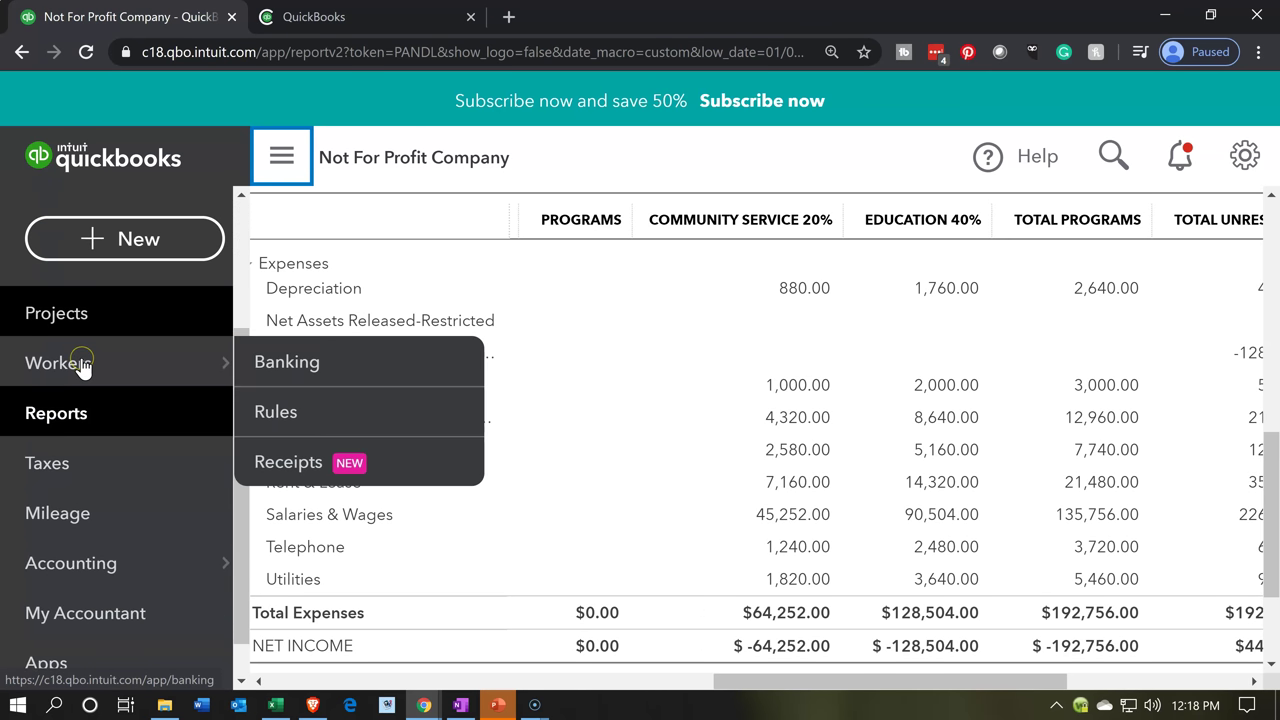
mouse_move(109, 523)
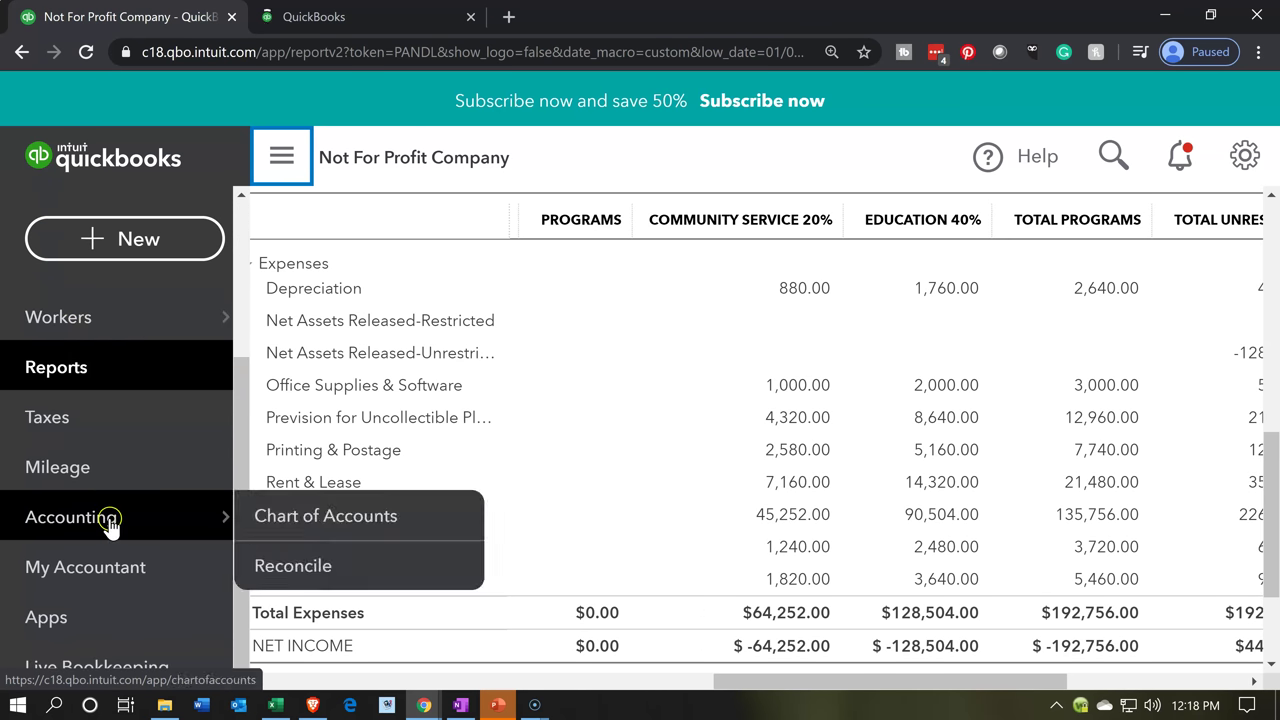
click(280, 529)
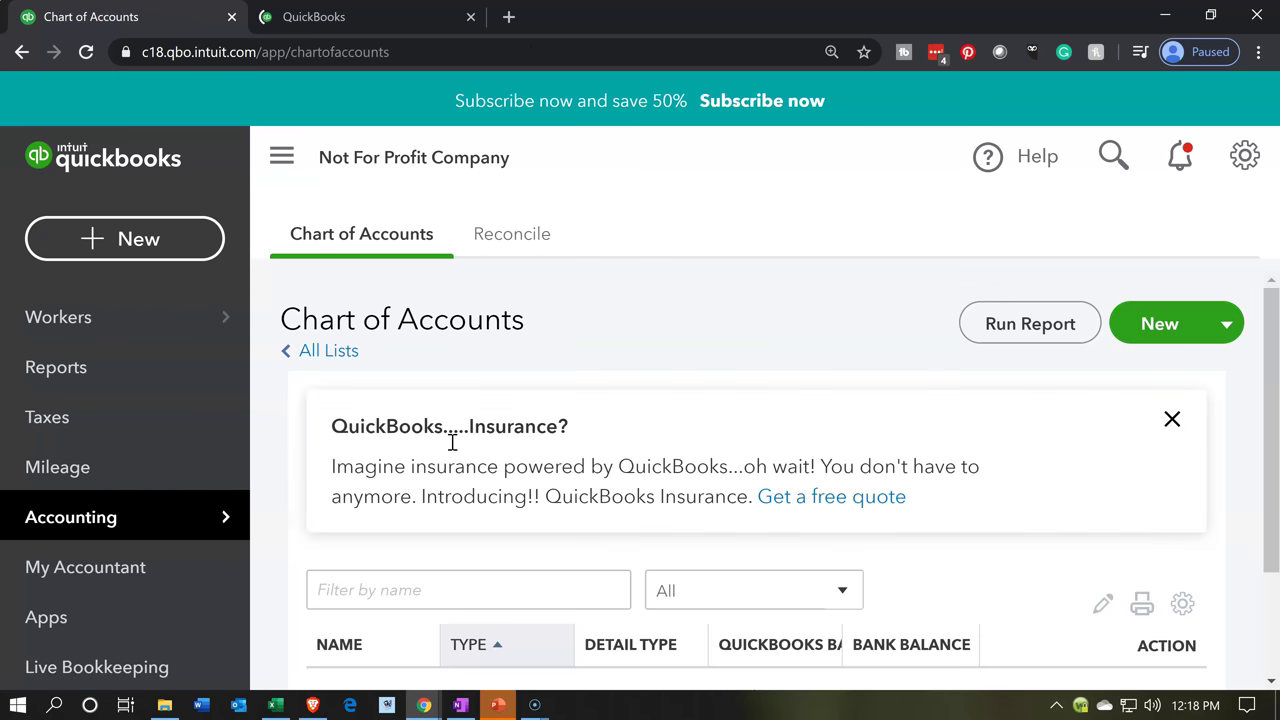
key(ctrl+0)
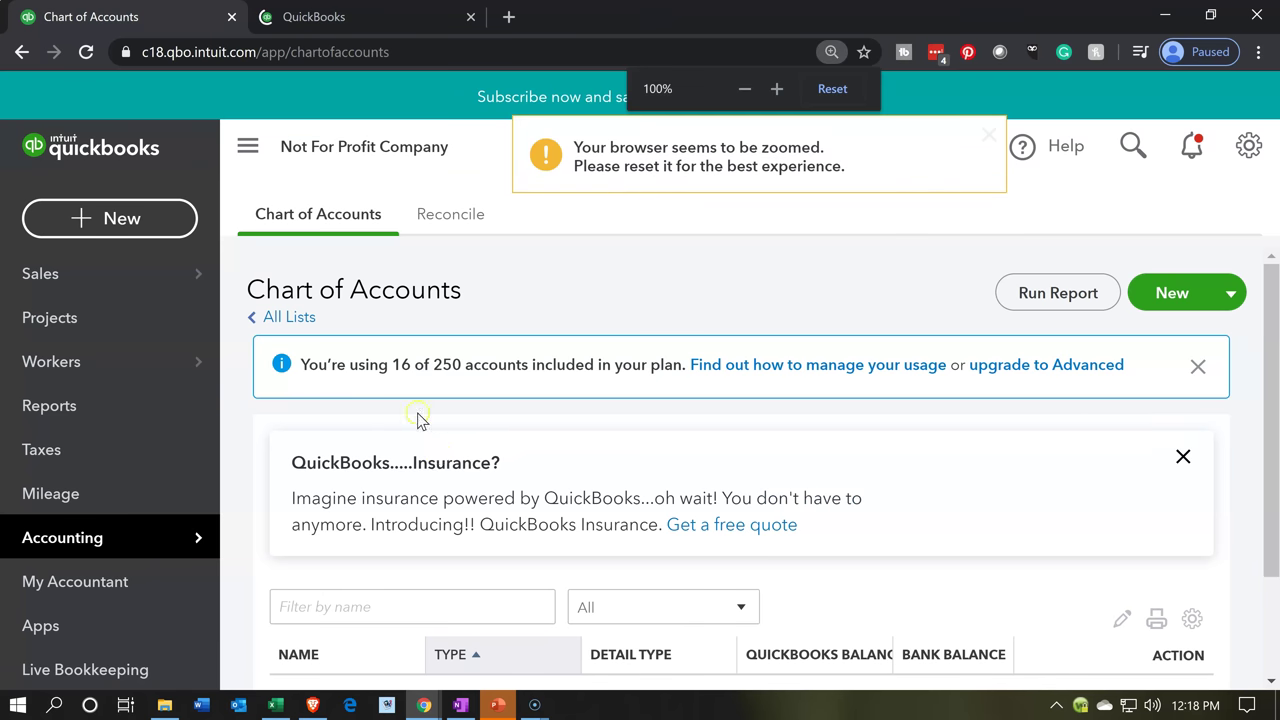
click(225, 143)
Step: Change the Net Assets Released-Restricted account to type Income with detail type Other Primary Income, and save it
scroll(80, 410, down, 2)
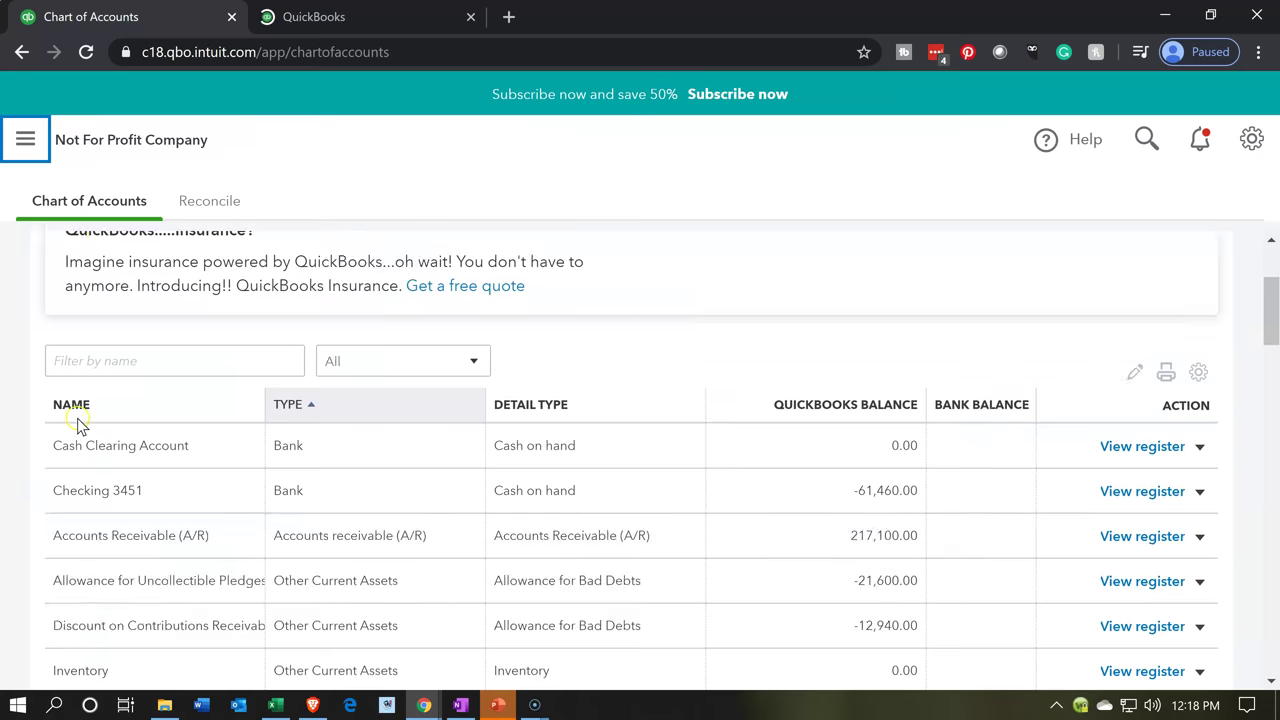
scroll(55, 527, down, 3)
scroll(57, 537, down, 2)
scroll(57, 537, down, 4)
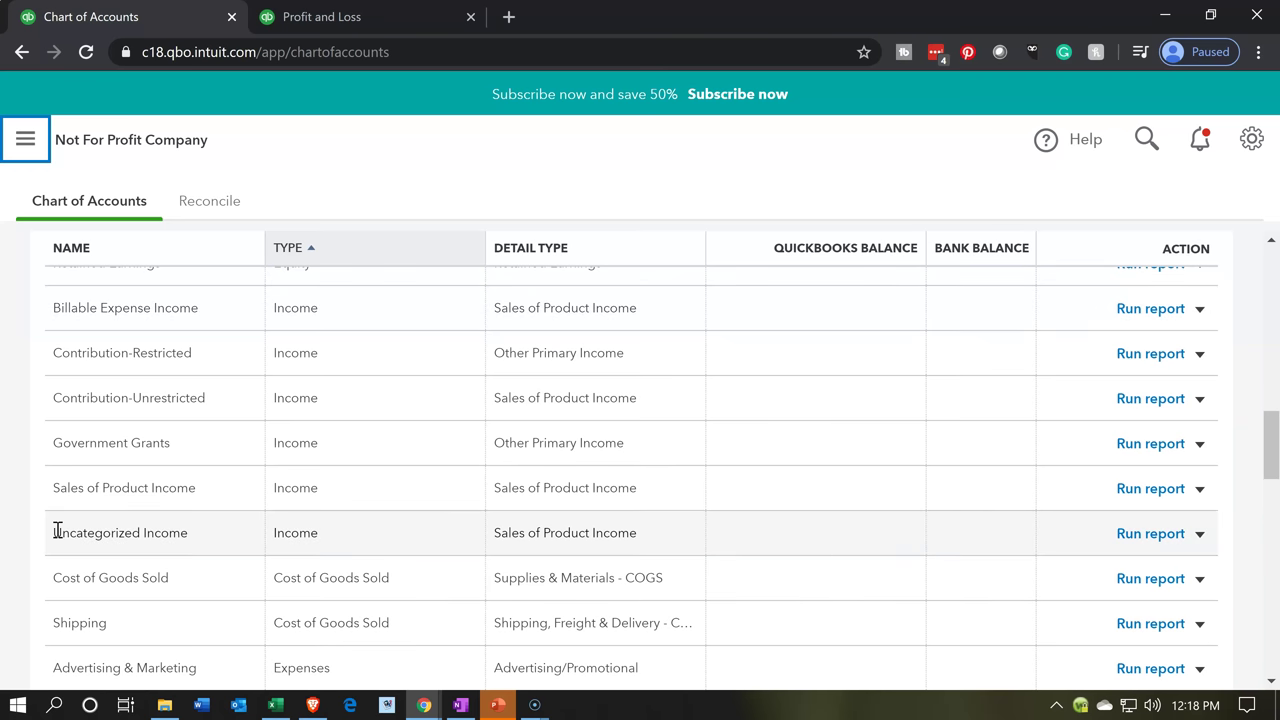
scroll(57, 530, down, 4)
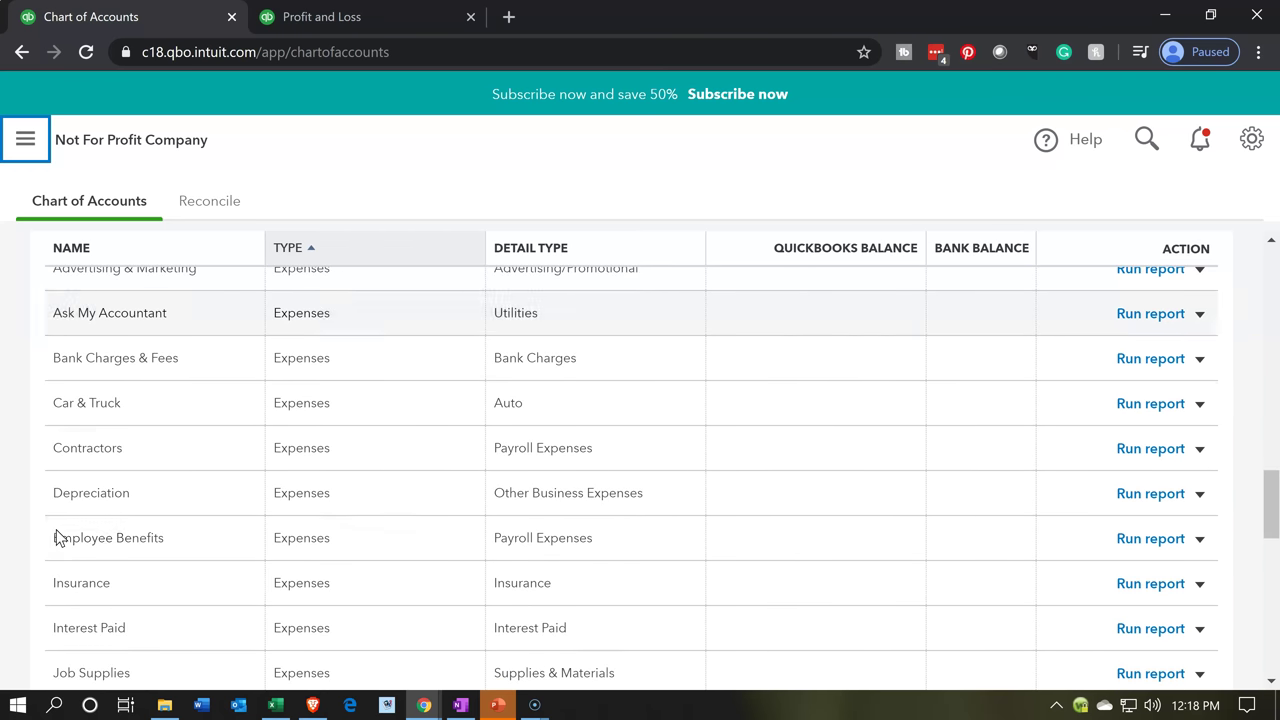
scroll(57, 537, down, 1)
scroll(57, 530, down, 1)
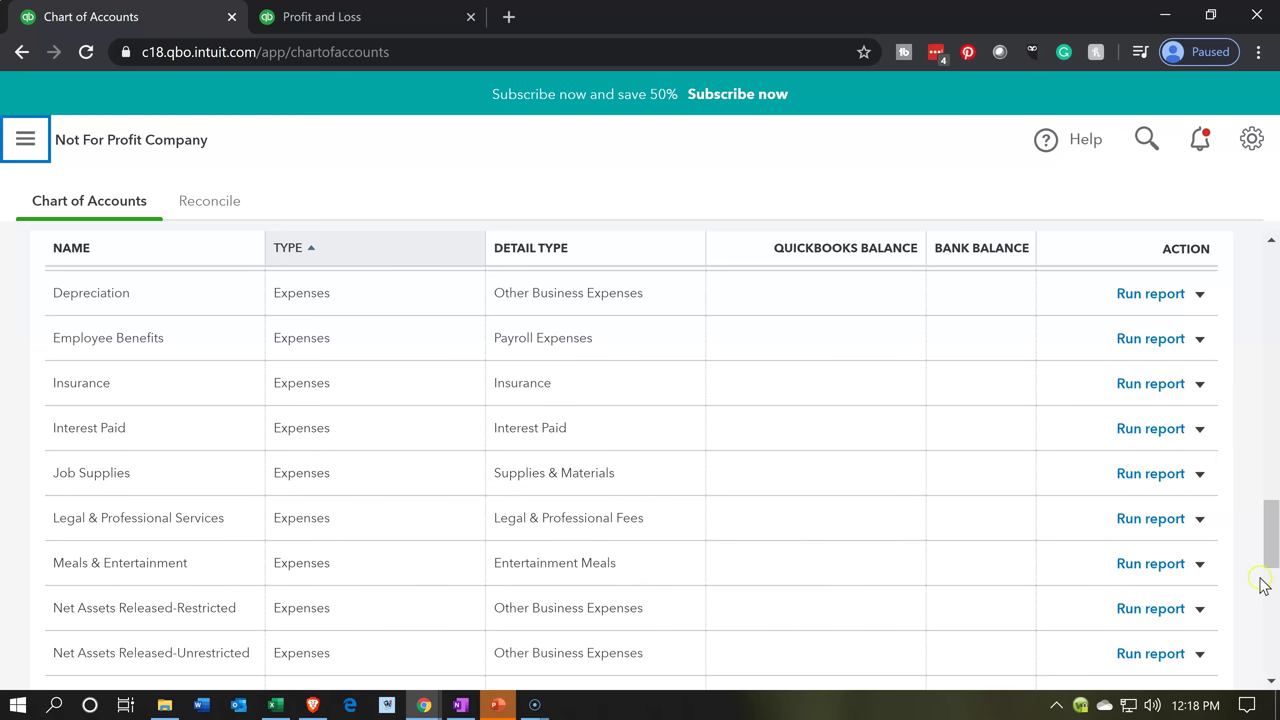
click(1200, 609)
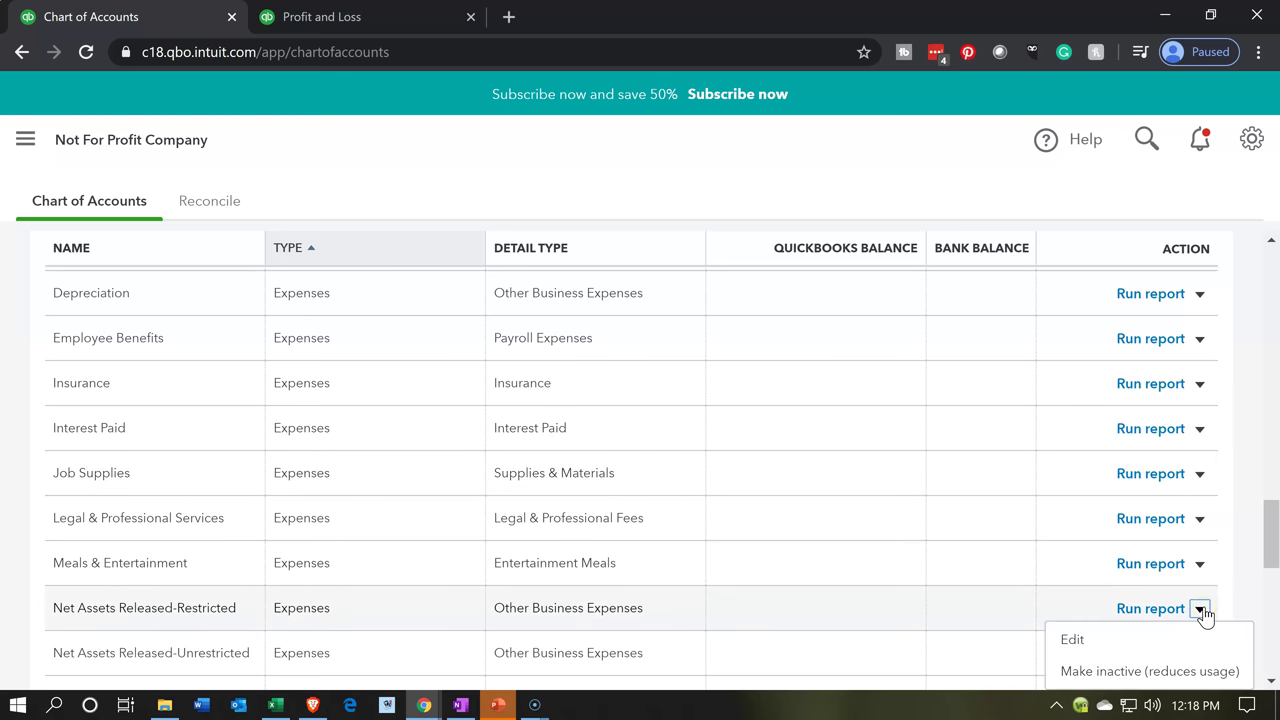
click(1128, 638)
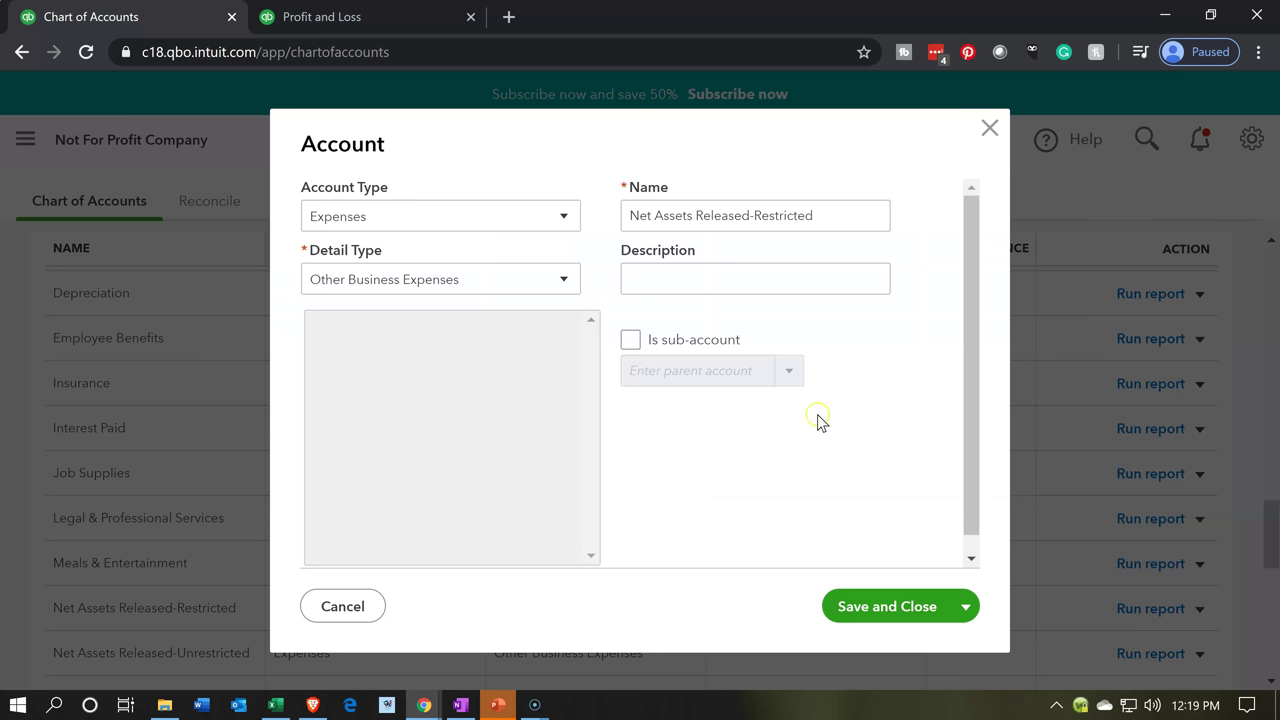
click(564, 218)
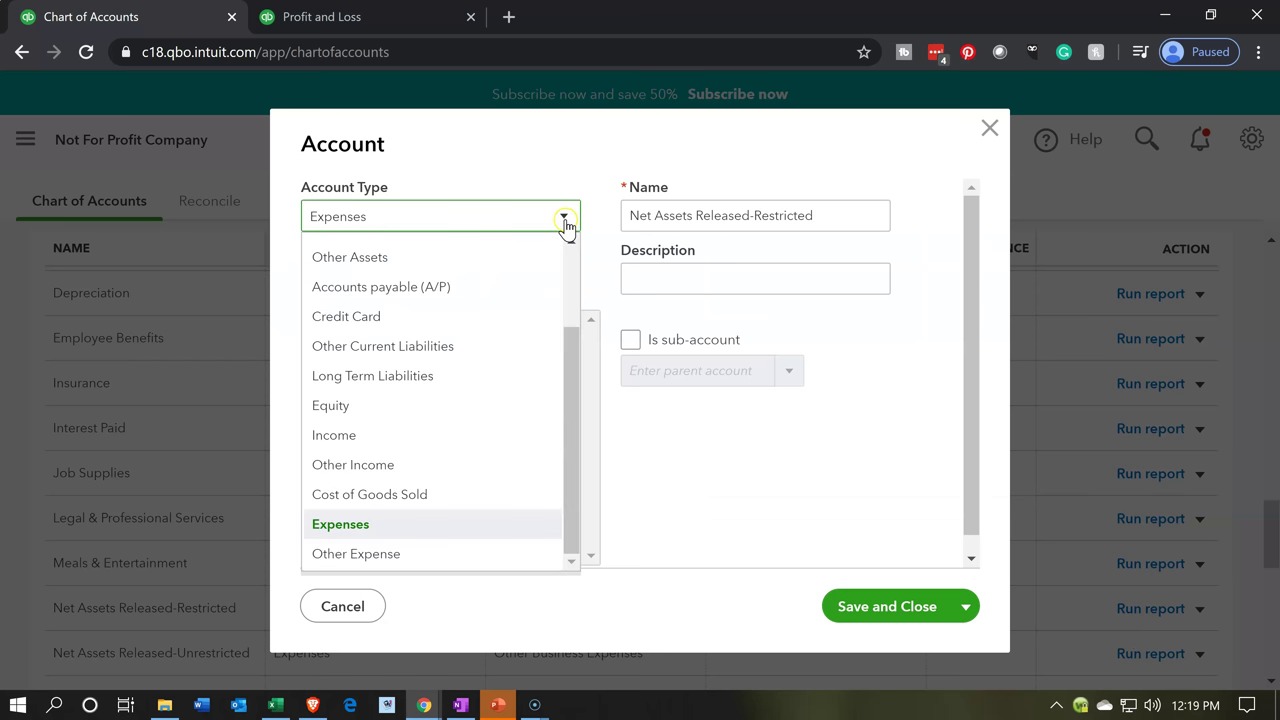
click(409, 444)
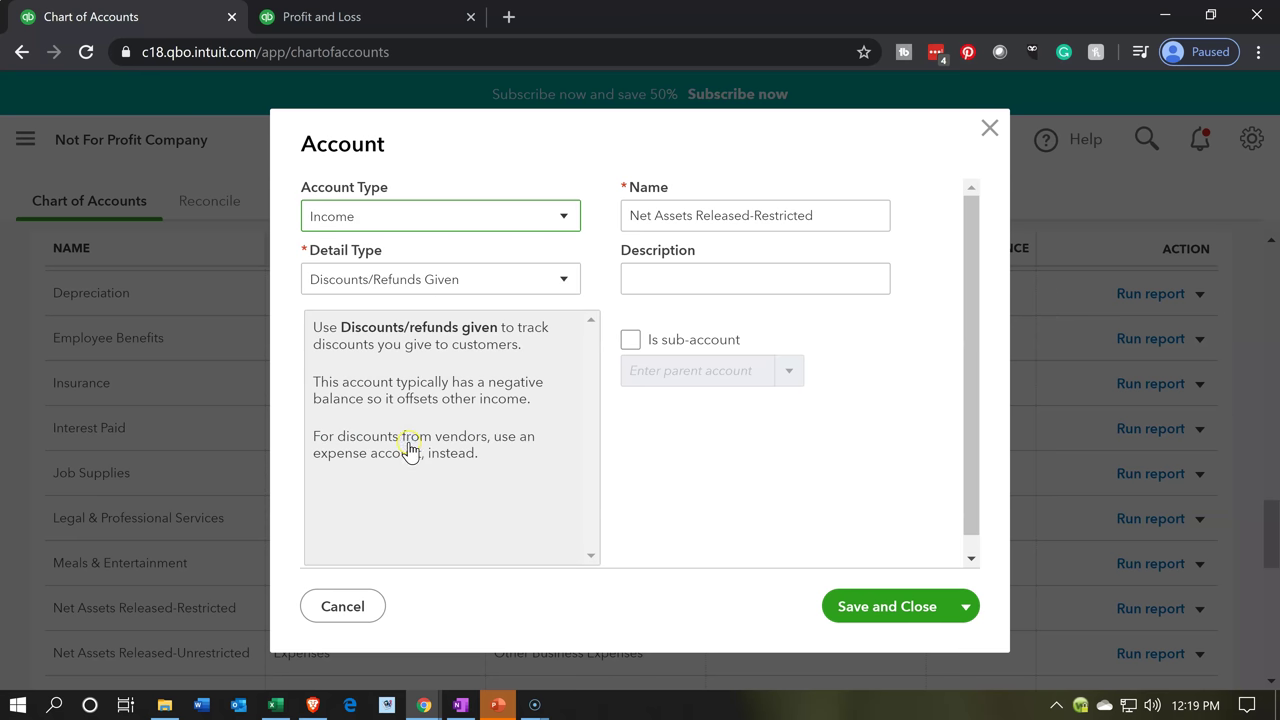
click(568, 274)
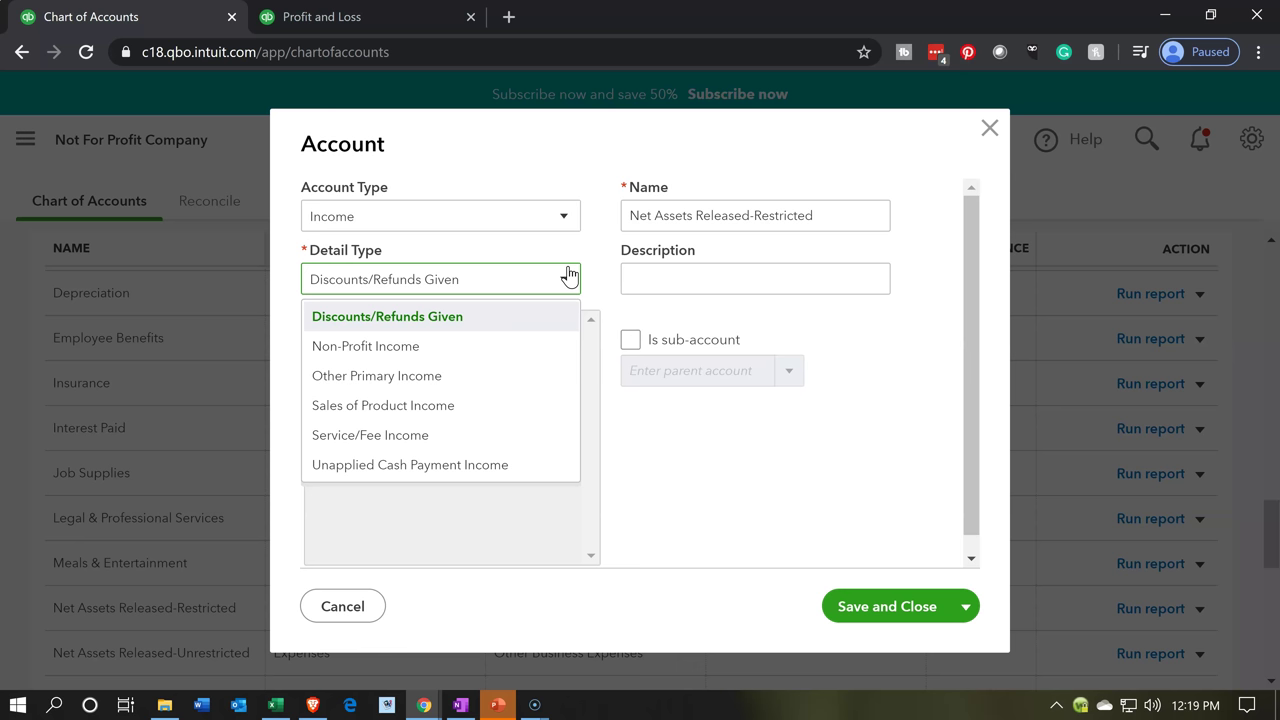
click(443, 383)
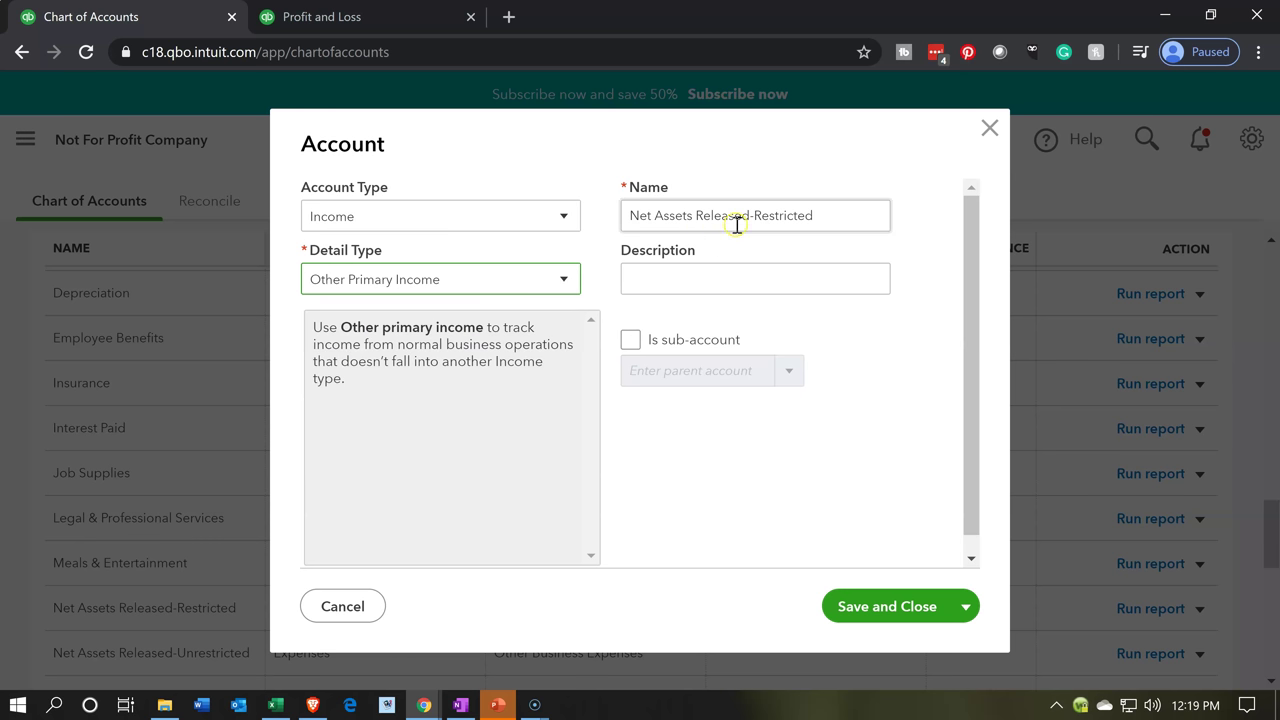
click(861, 603)
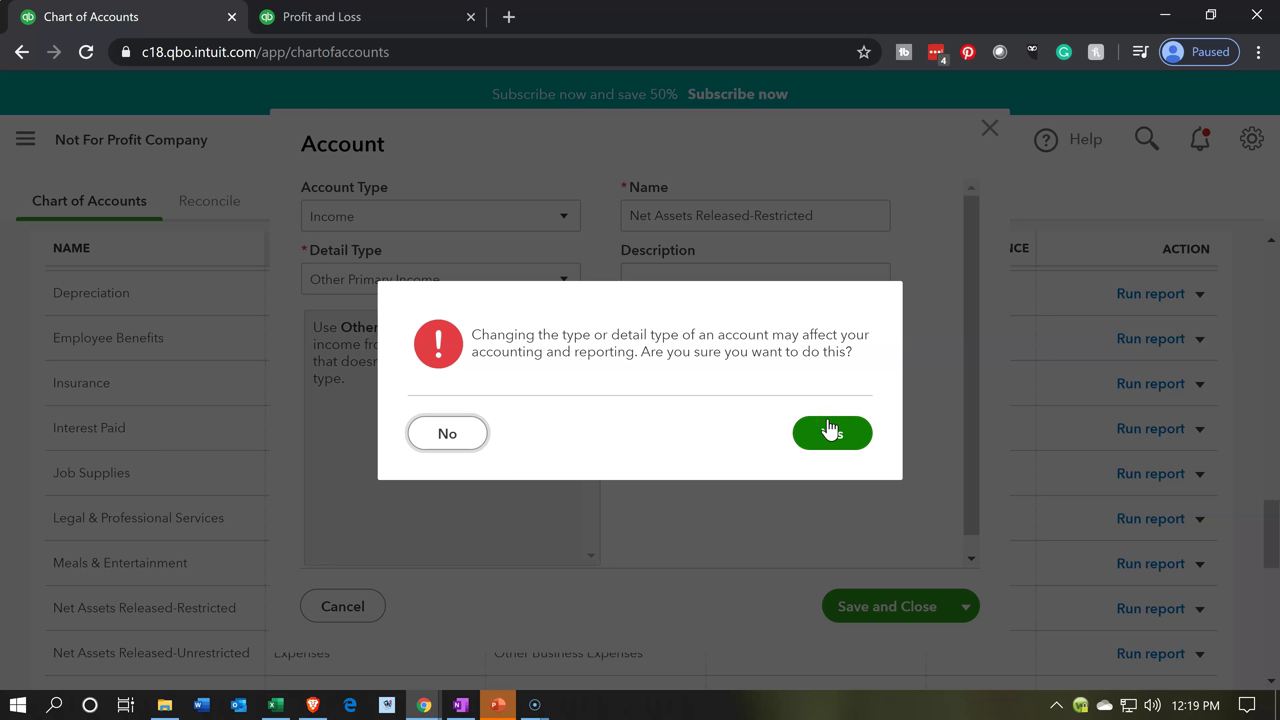
click(829, 430)
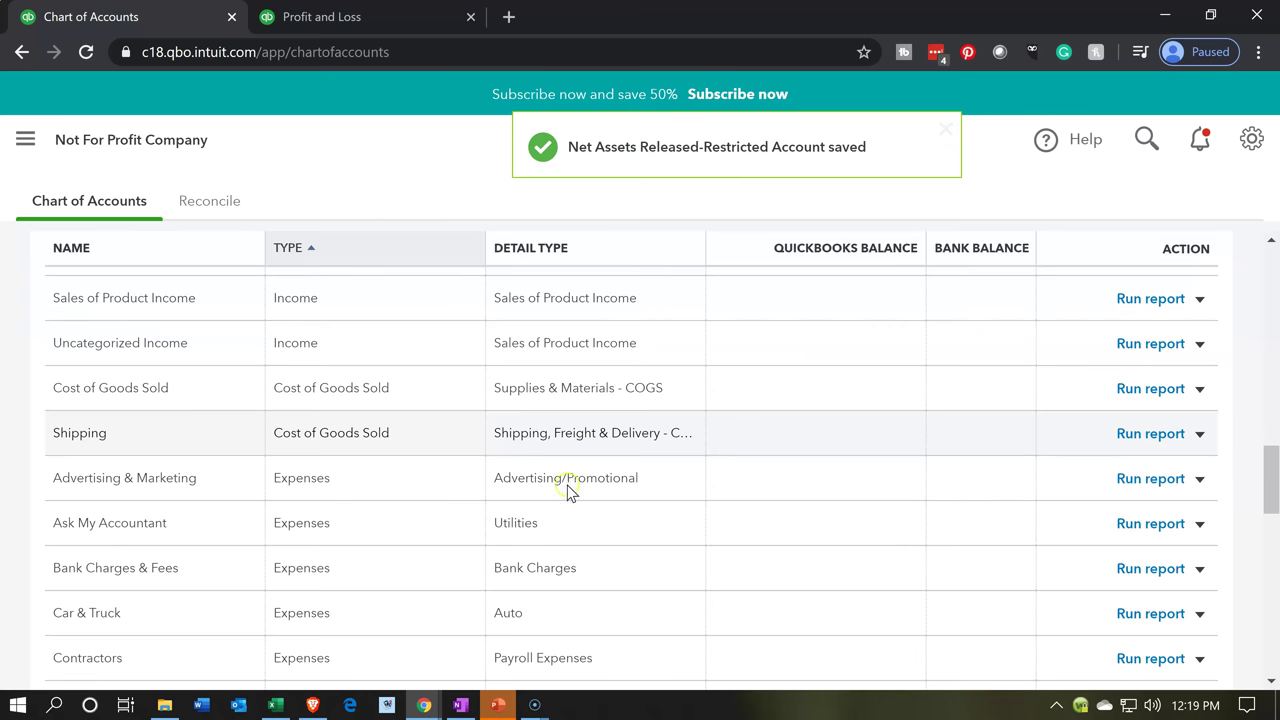
Step: Change the Net Assets Released-Unrestricted account to type Income with detail type Other Primary Income, and save it
scroll(407, 540, down, 3)
scroll(407, 540, down, 2)
click(400, 528)
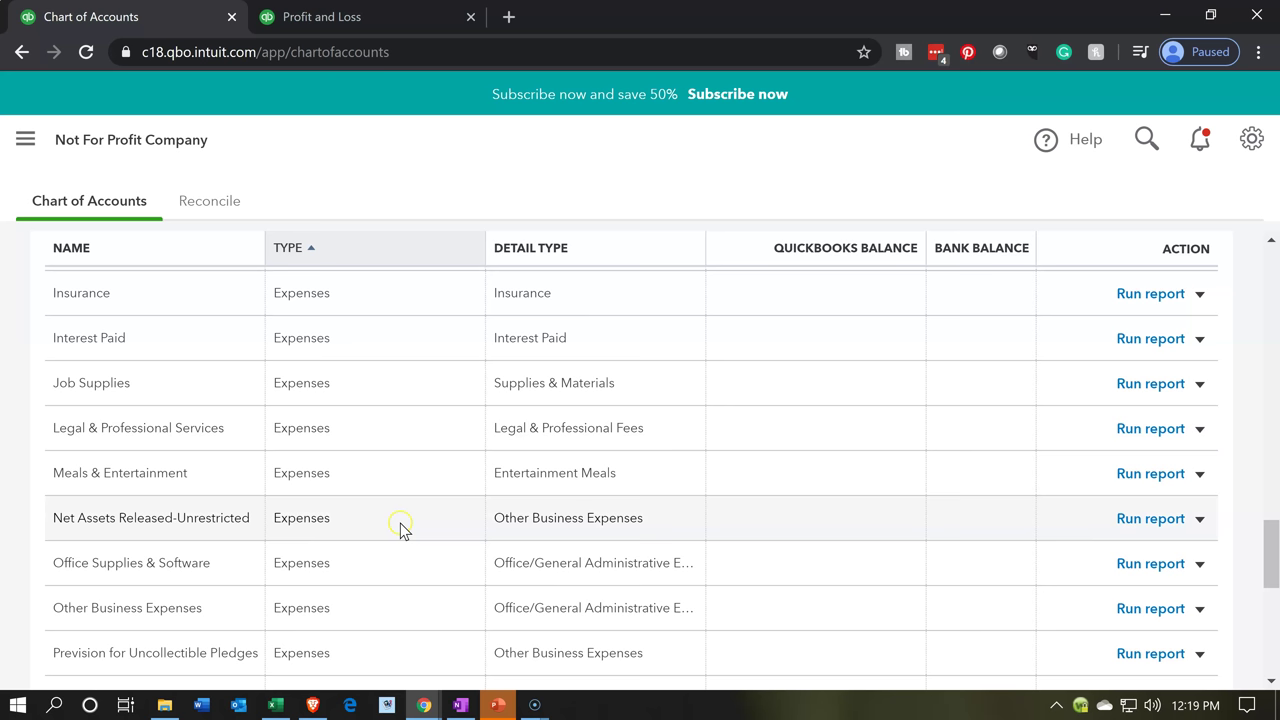
click(1199, 520)
click(1155, 552)
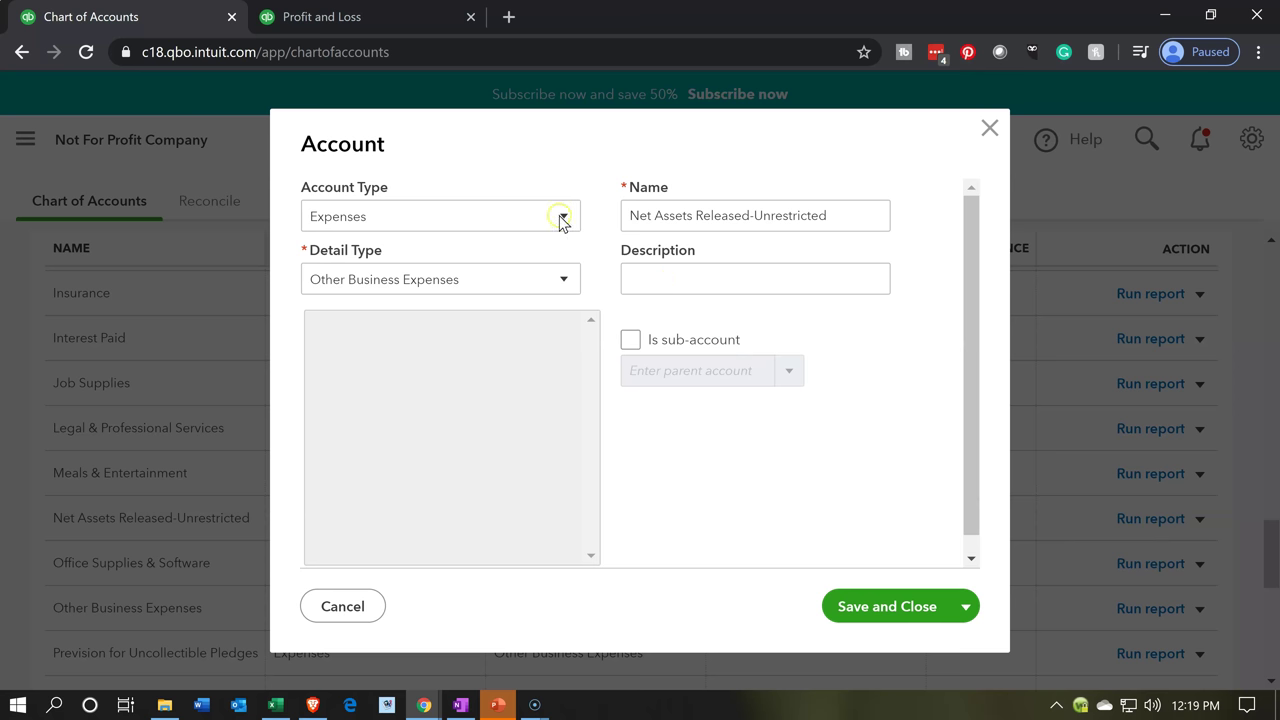
click(561, 220)
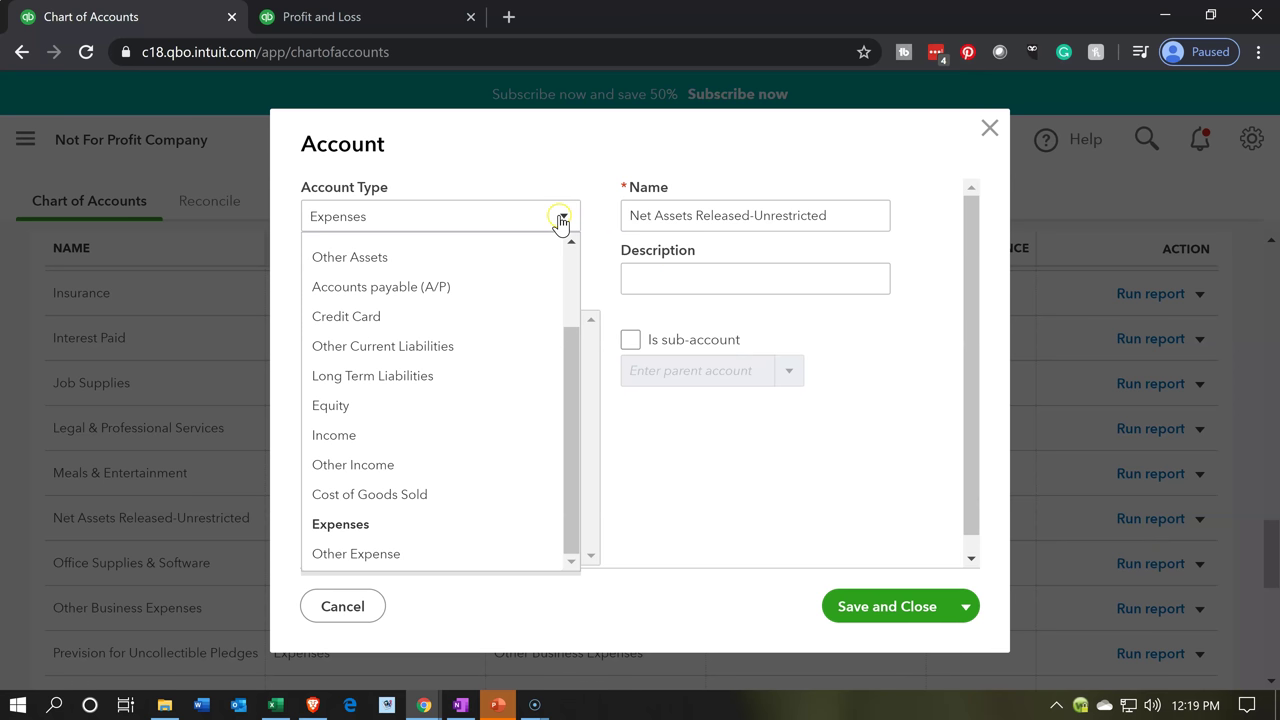
click(358, 447)
click(500, 289)
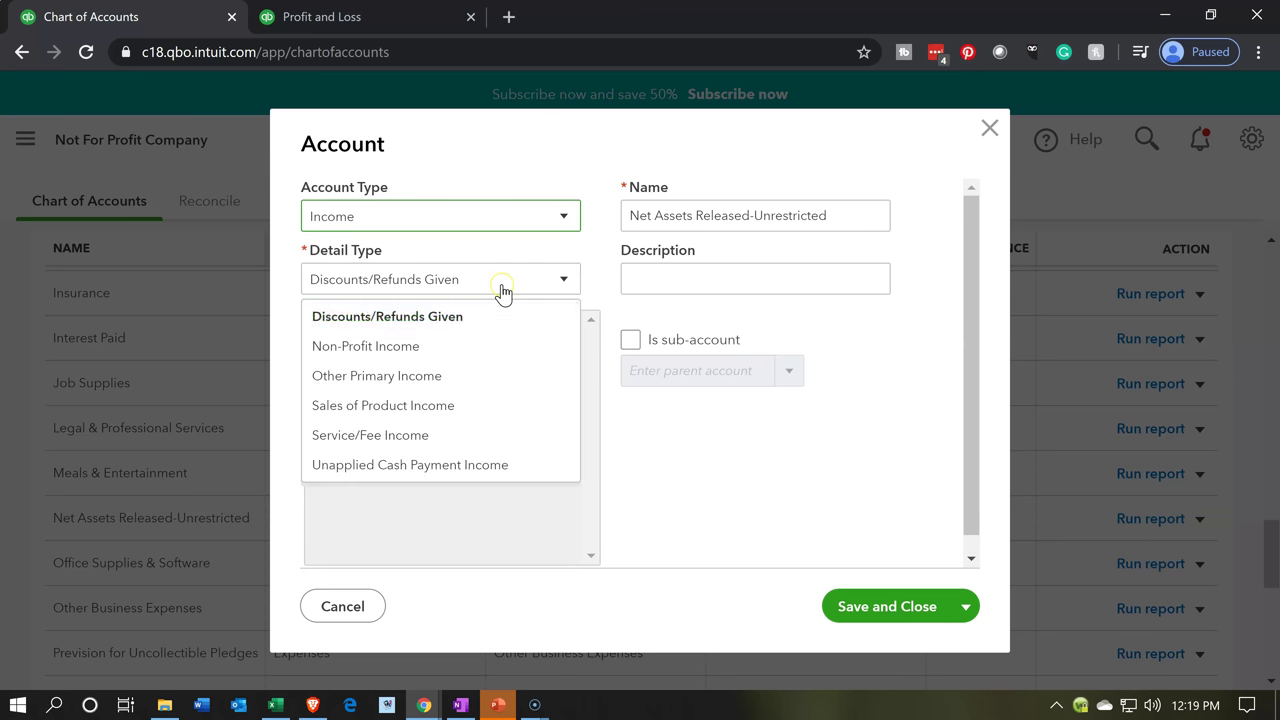
click(456, 377)
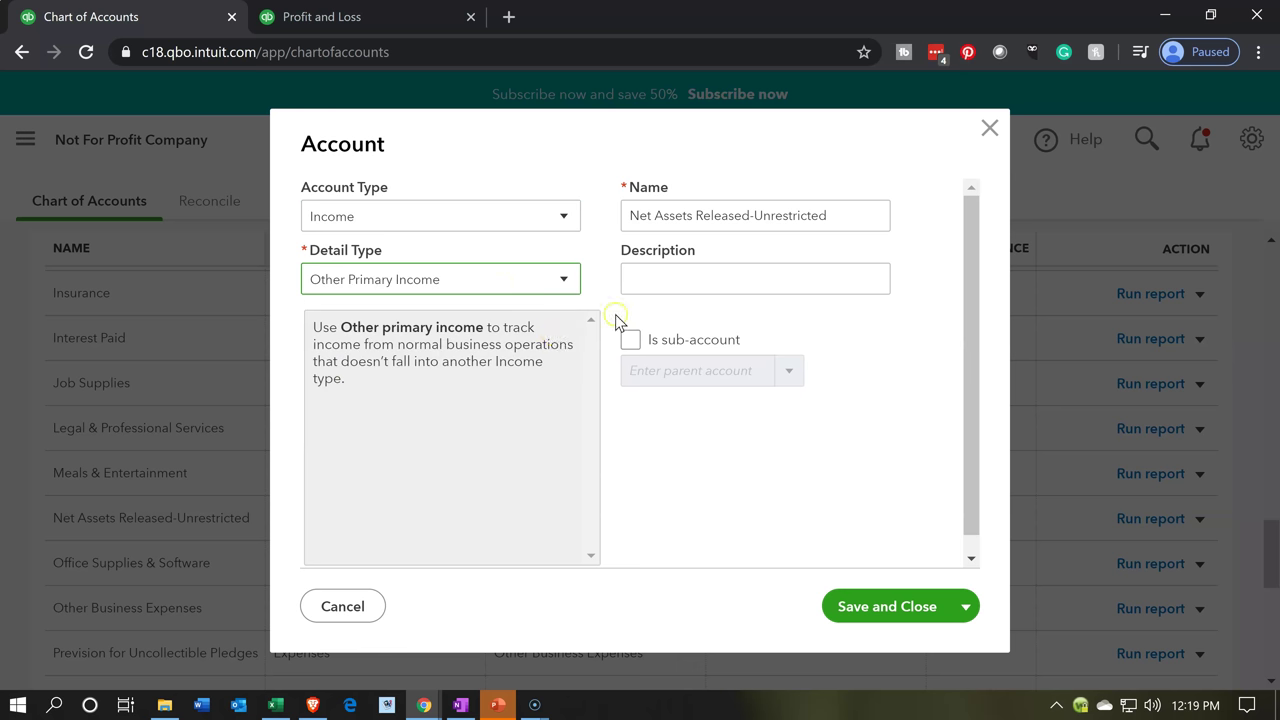
click(894, 609)
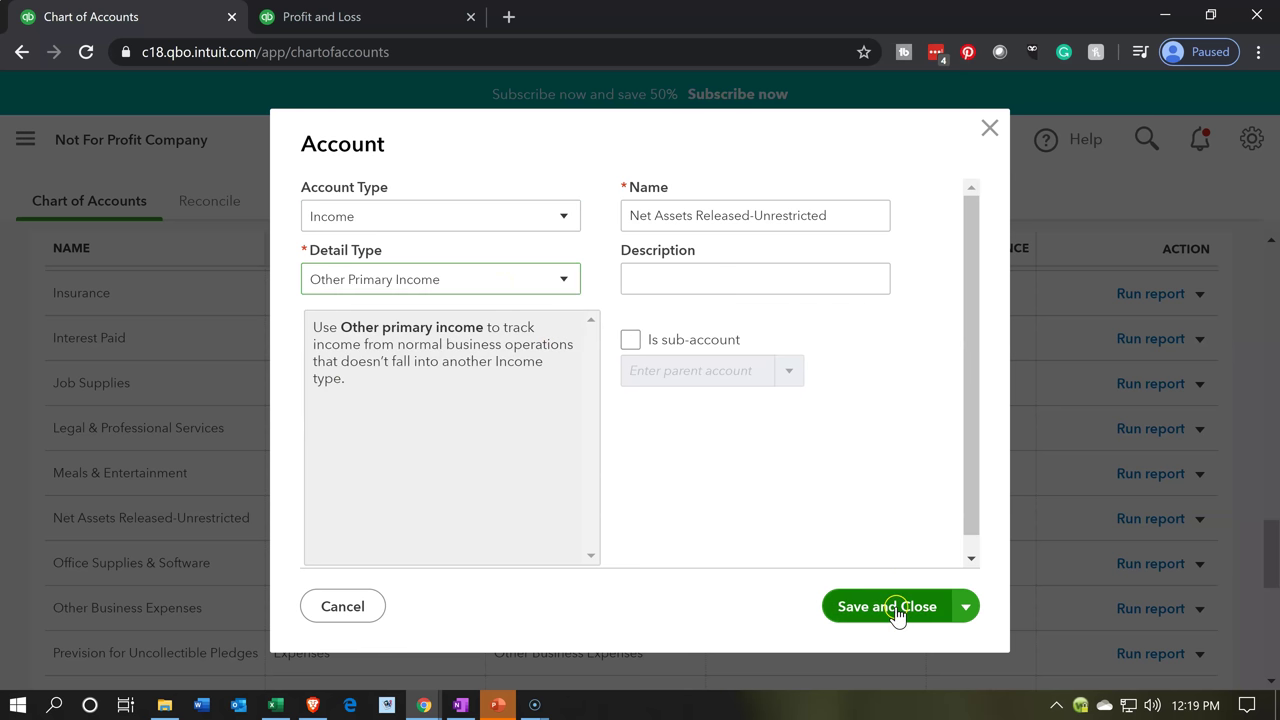
click(810, 438)
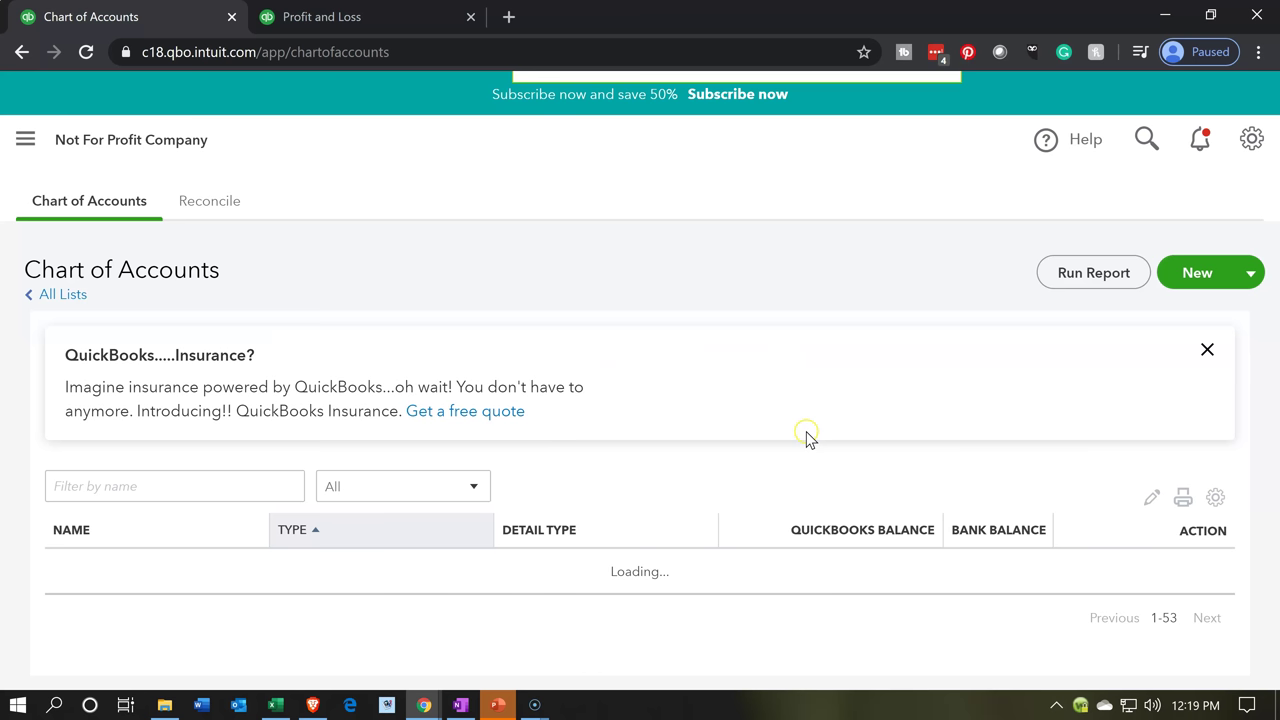
Step: Return to the duplicated Profit and Loss report and run it again for 01/01/2020 to 01/31/2020 by Classes
click(338, 18)
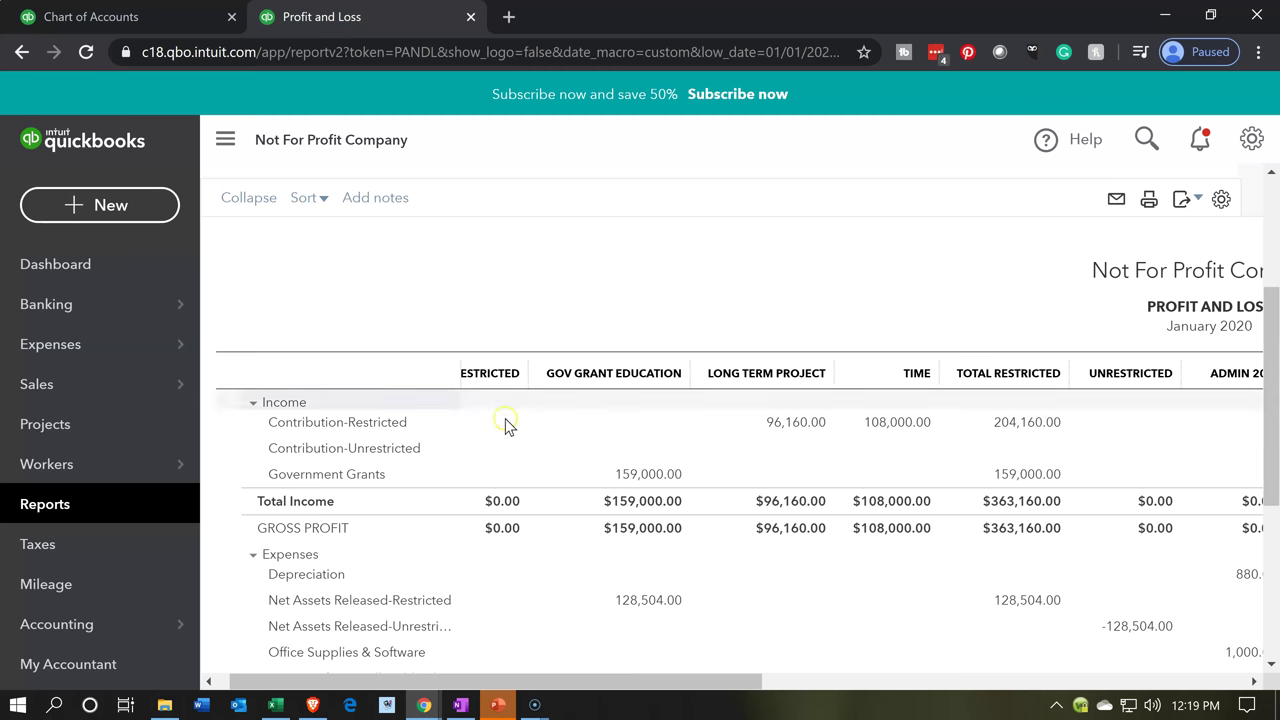
scroll(522, 457, up, 3)
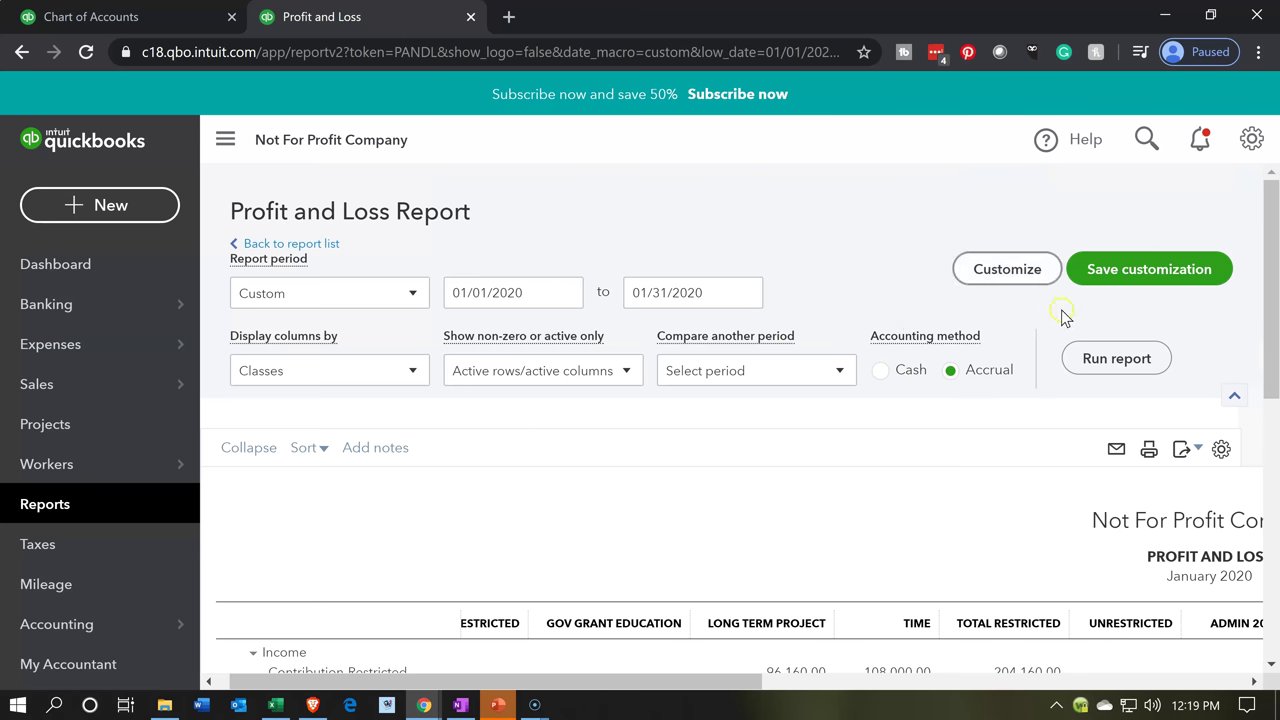
click(1100, 366)
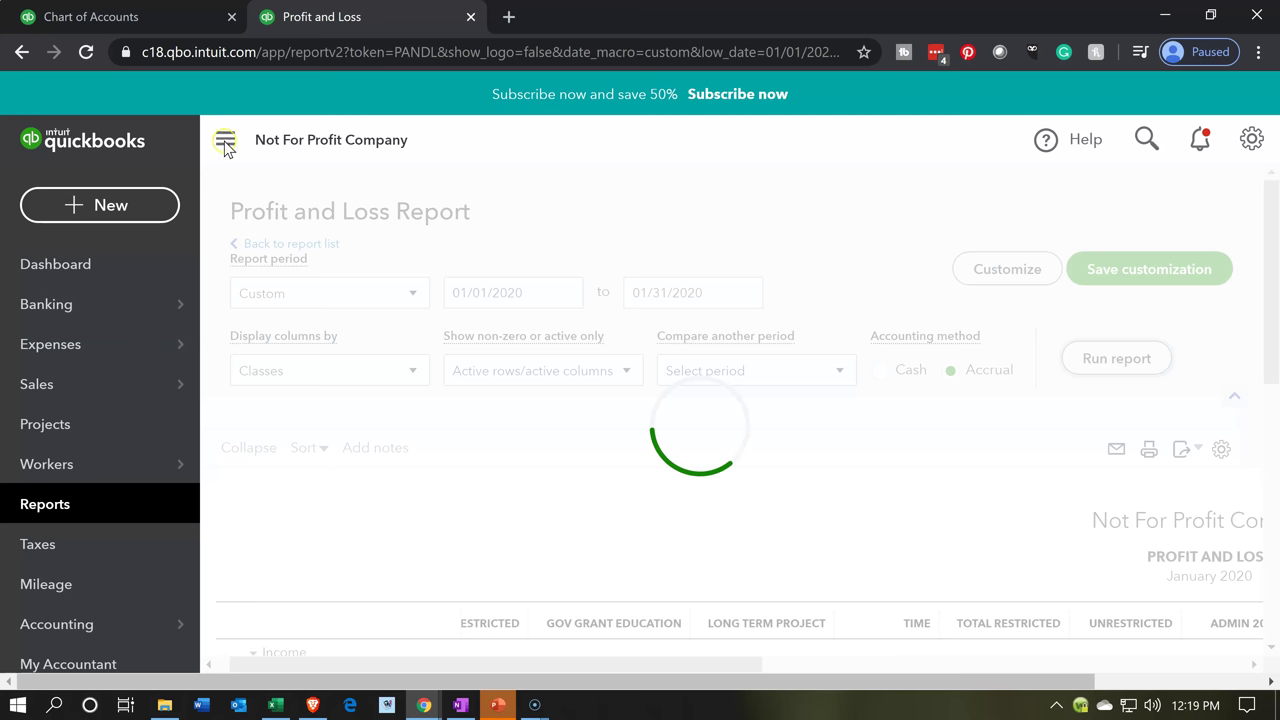
Step: Collapse the navigation sidebar and review the income lines across the class columns, including both net assets released accounts
scroll(225, 145, down, 3)
click(225, 143)
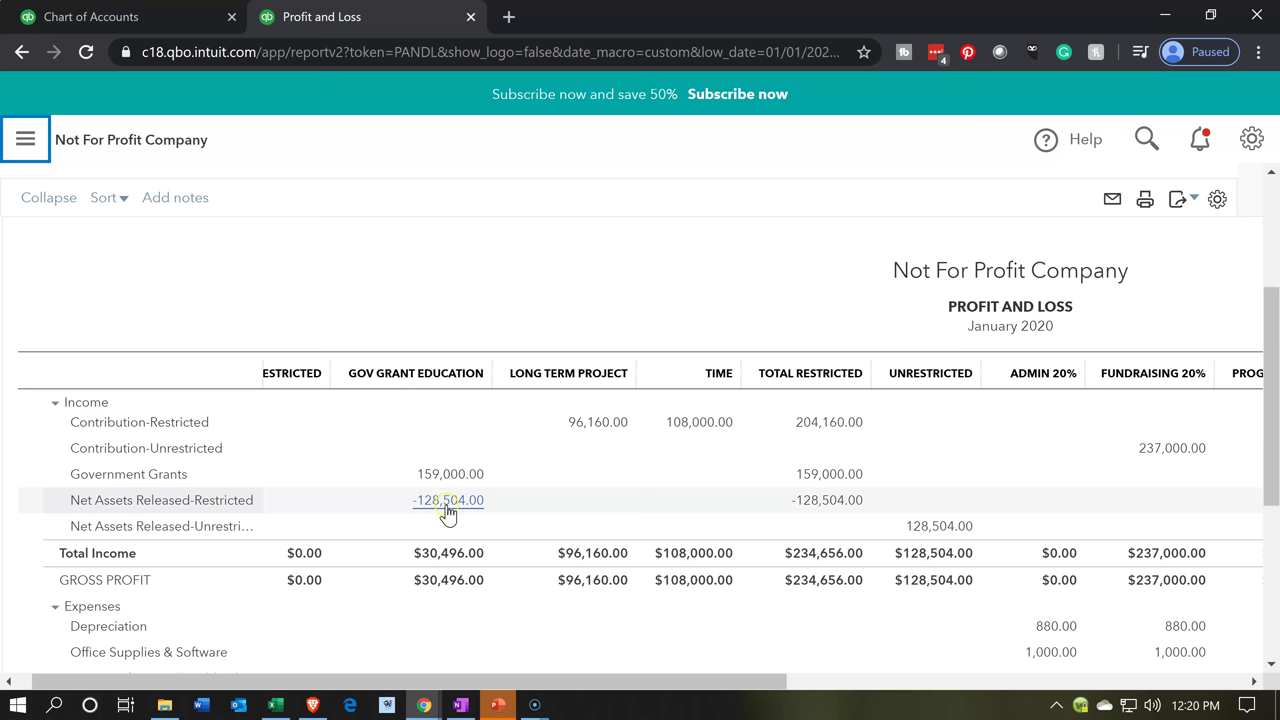
click(456, 582)
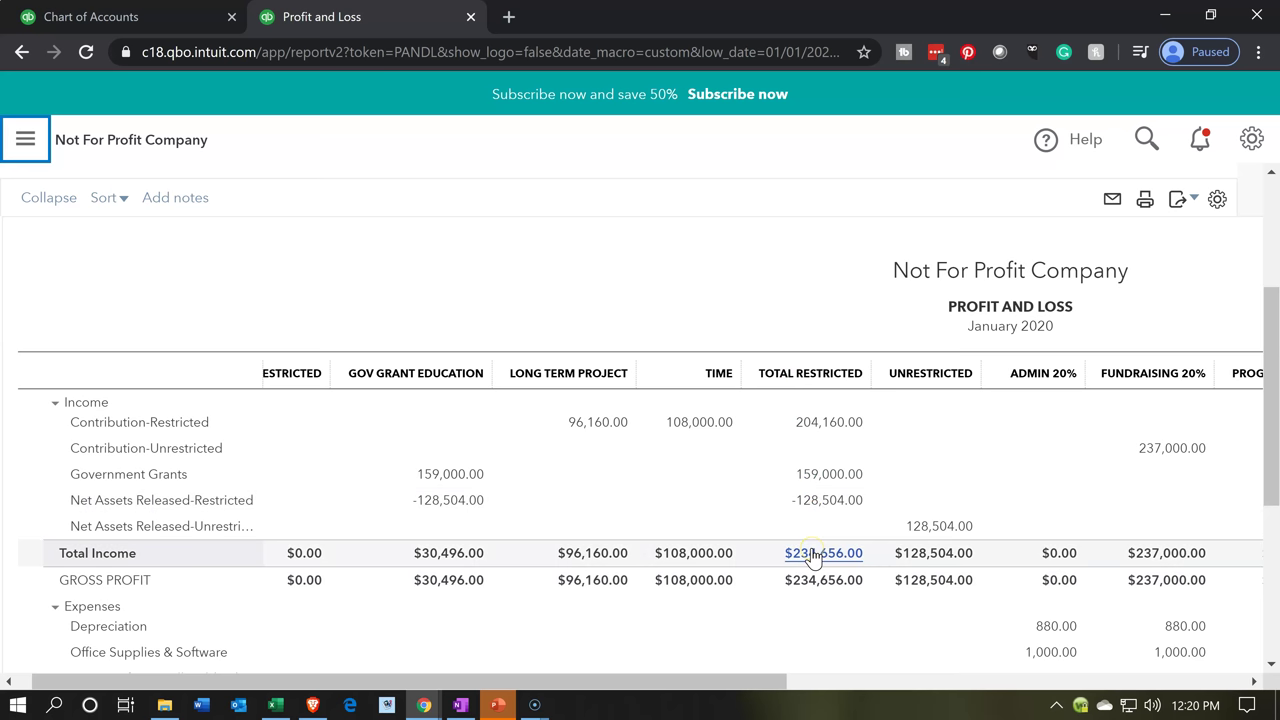
drag(796, 684, 1240, 682)
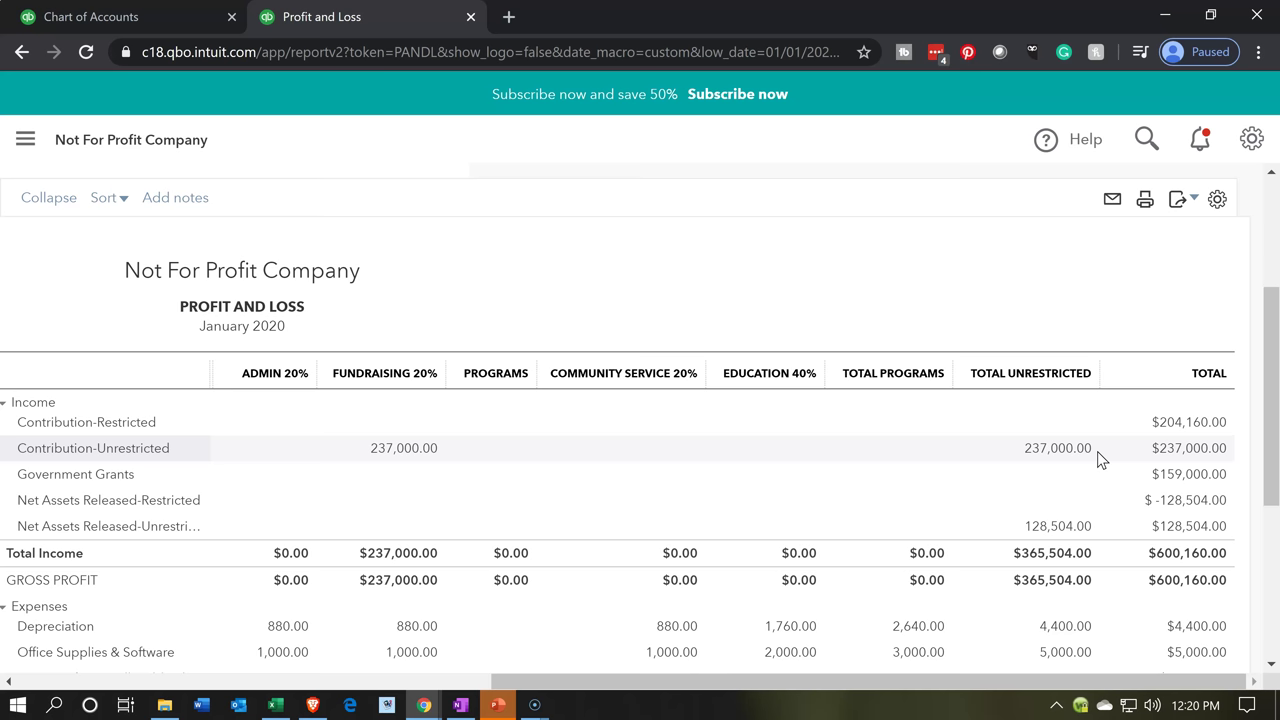
click(901, 524)
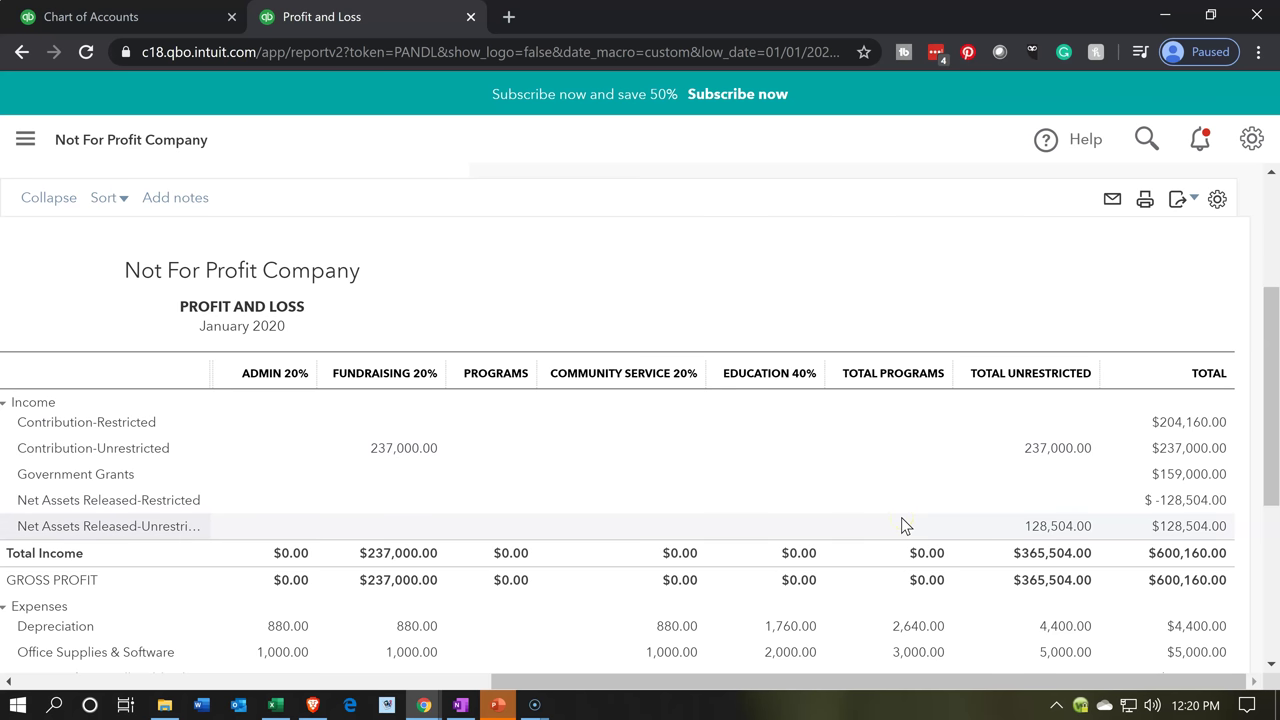
Step: Compare the Profit and Loss by class with the Excel Statement of Activities, checking the net assets released from restriction in both donor restriction columns
click(272, 705)
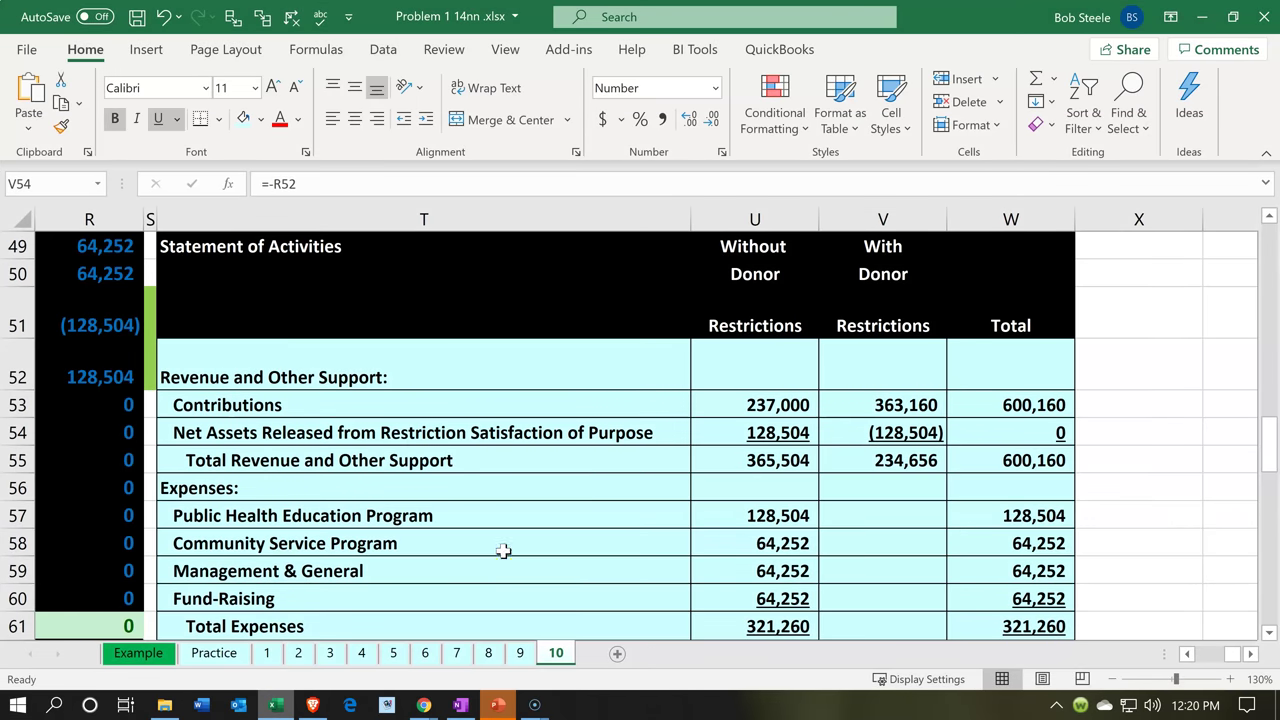
click(503, 549)
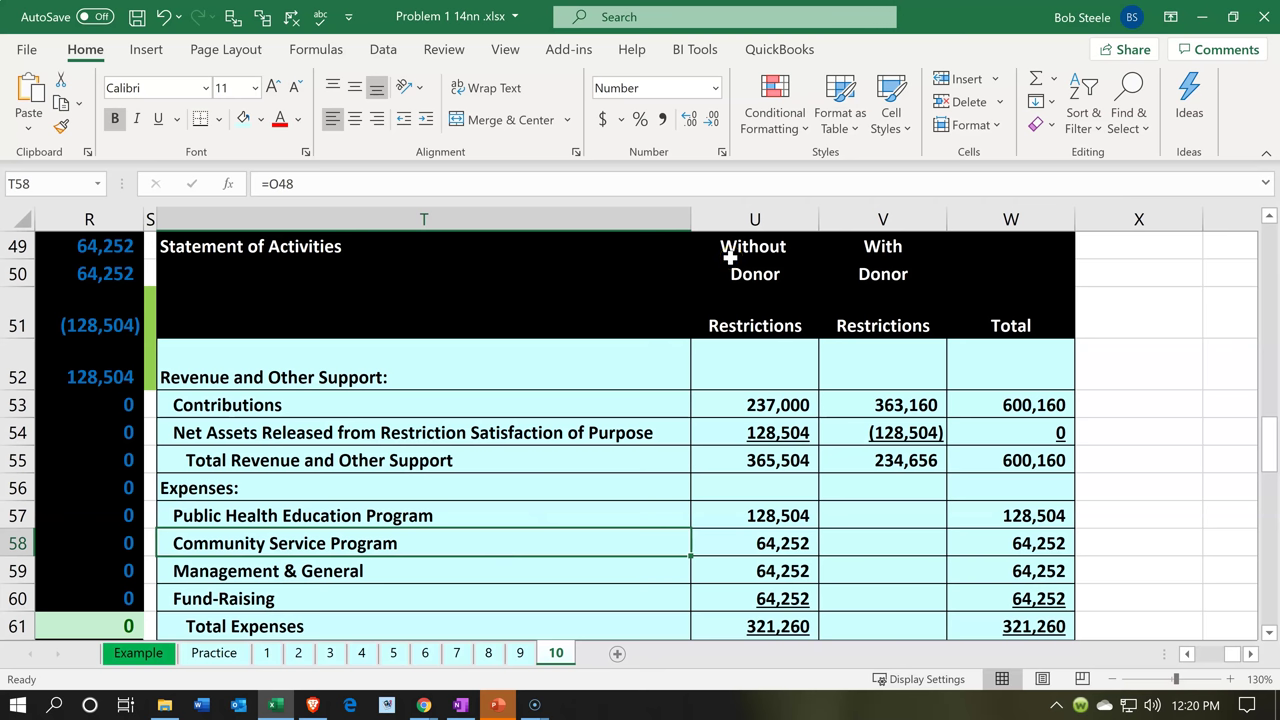
click(779, 430)
key(Right)
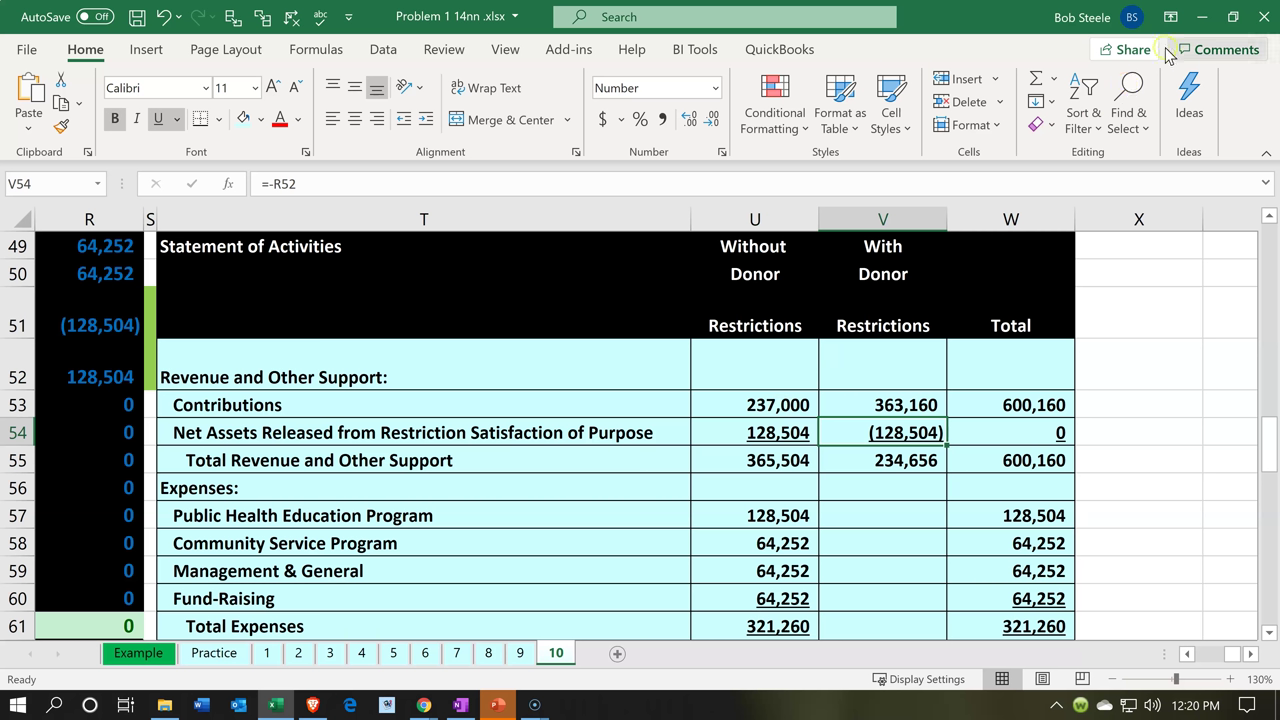
click(1202, 17)
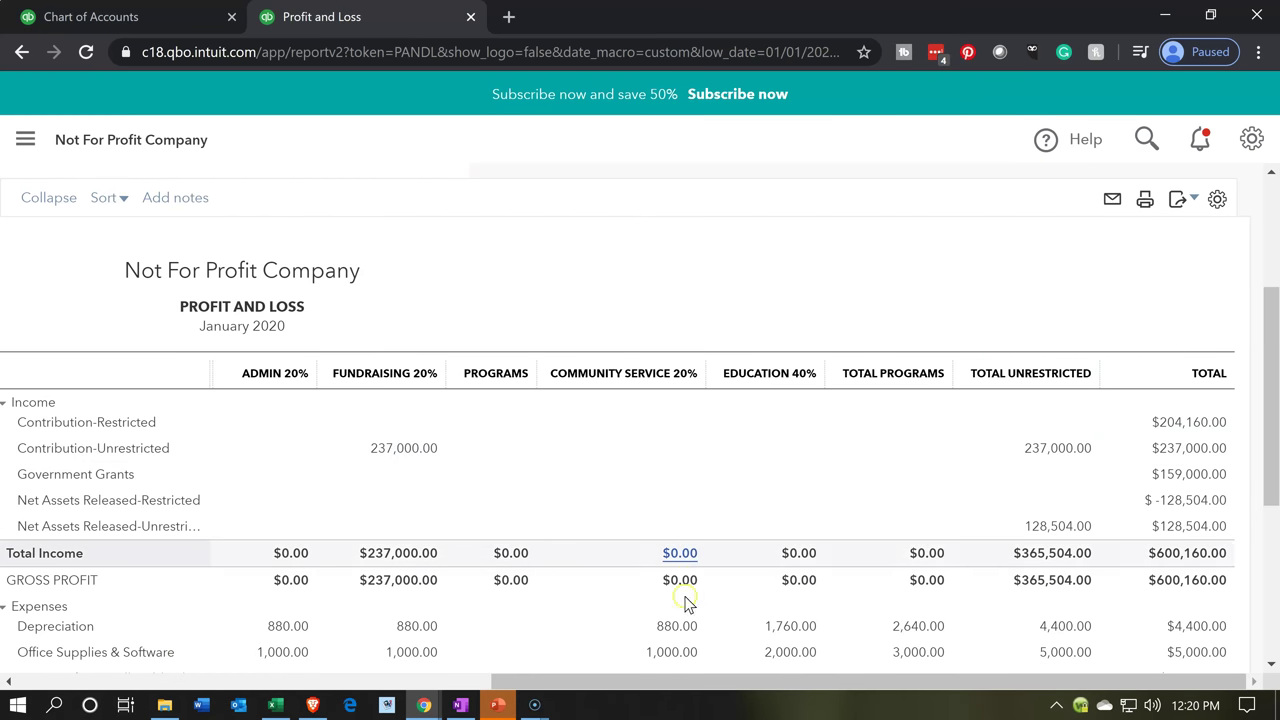
drag(678, 683, 168, 656)
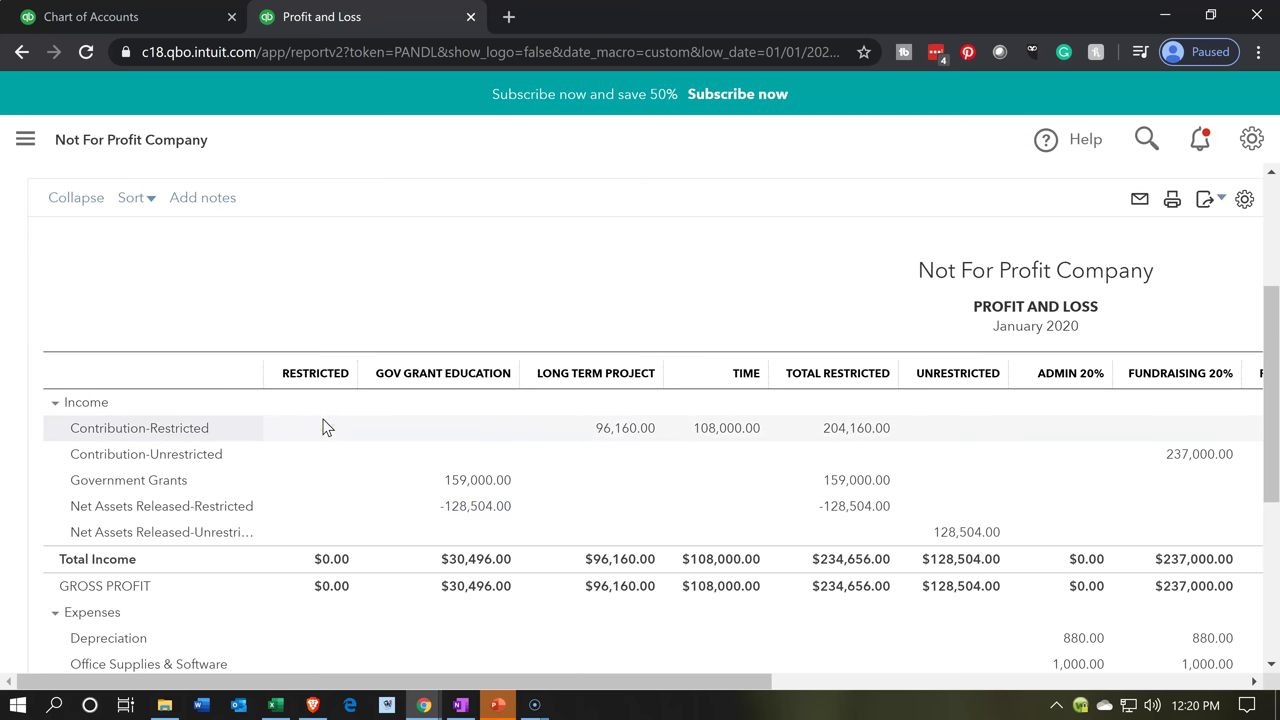
click(325, 491)
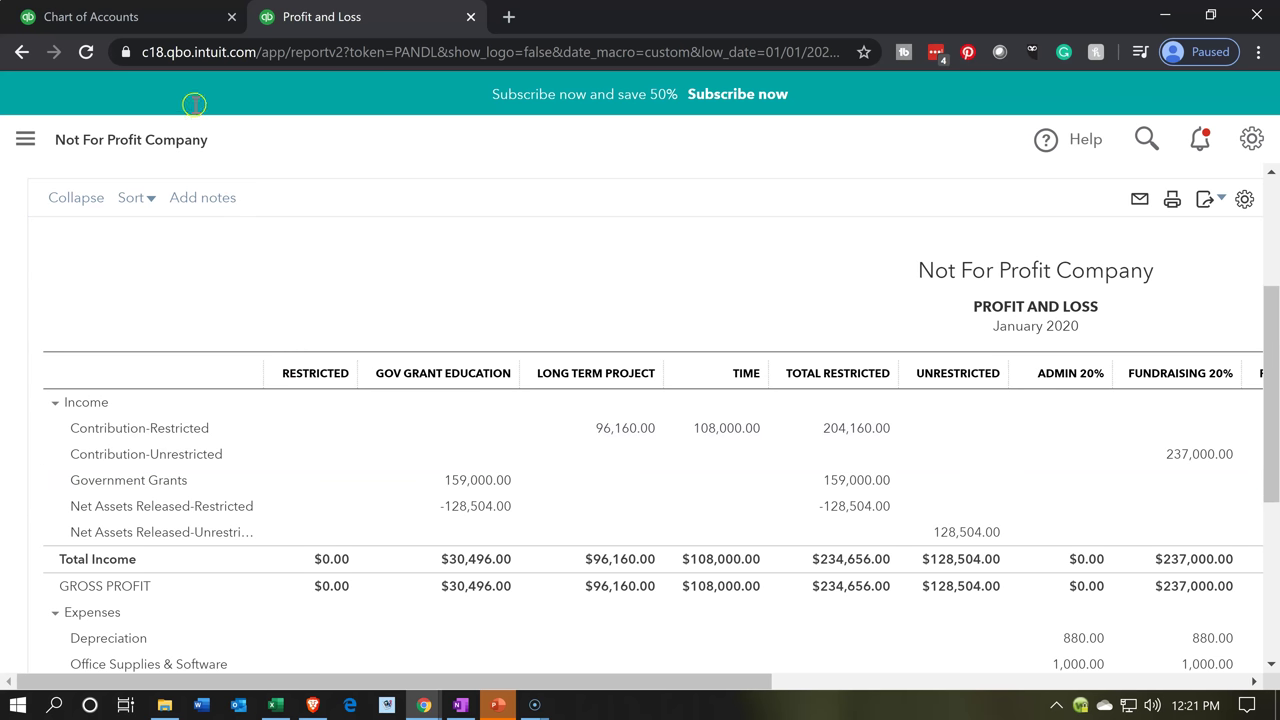
Step: Open the standard Profit and Loss report in the Chart of Accounts browser tab and collapse the navigation sidebar
click(180, 19)
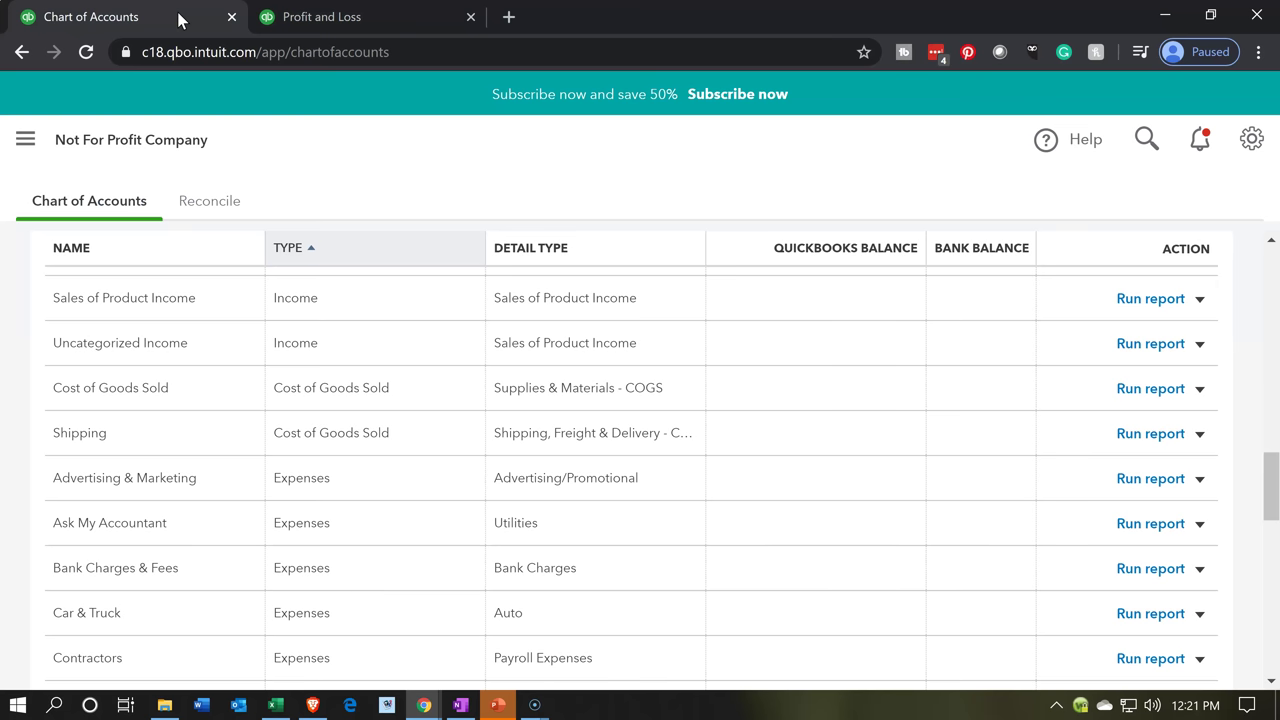
click(28, 145)
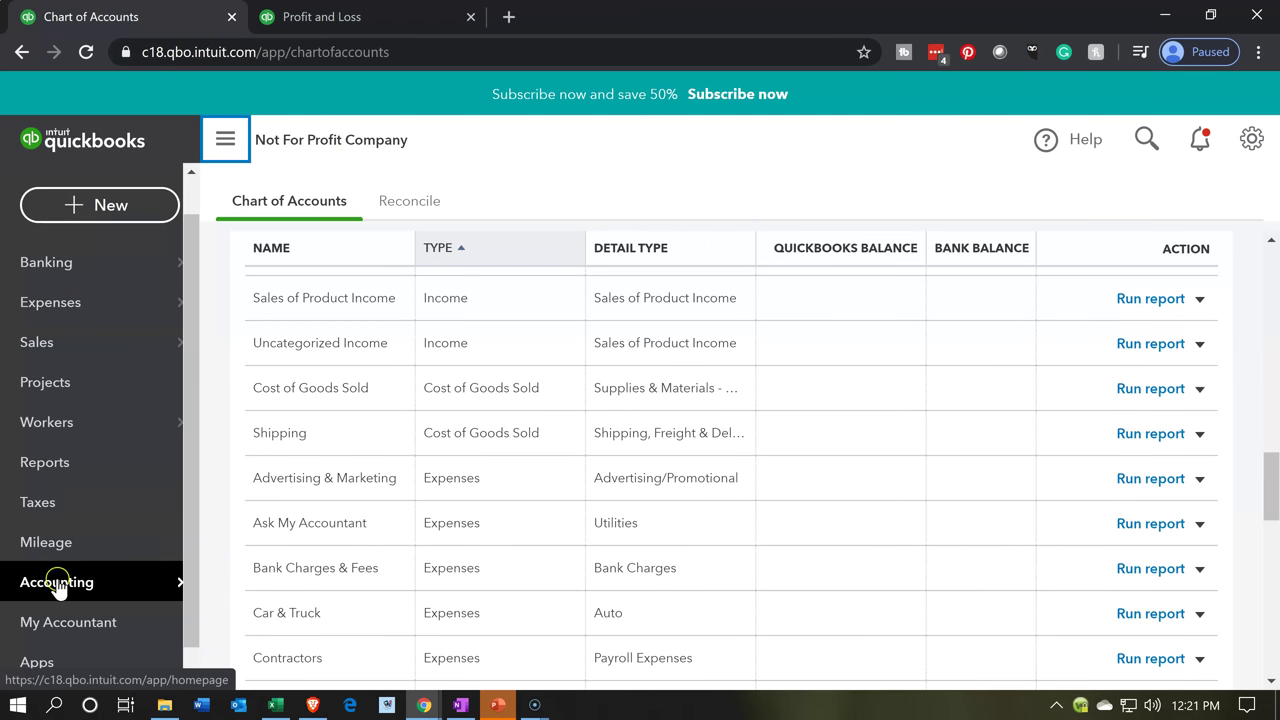
click(52, 466)
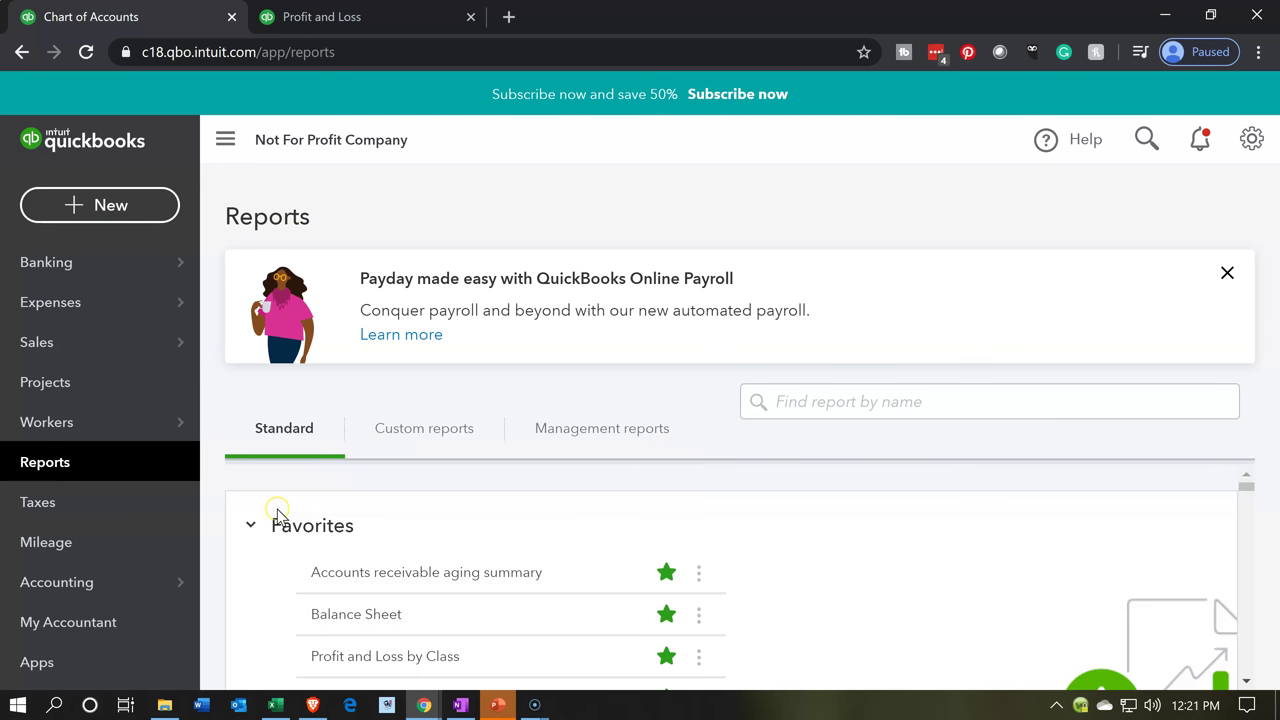
scroll(278, 516, down, 1)
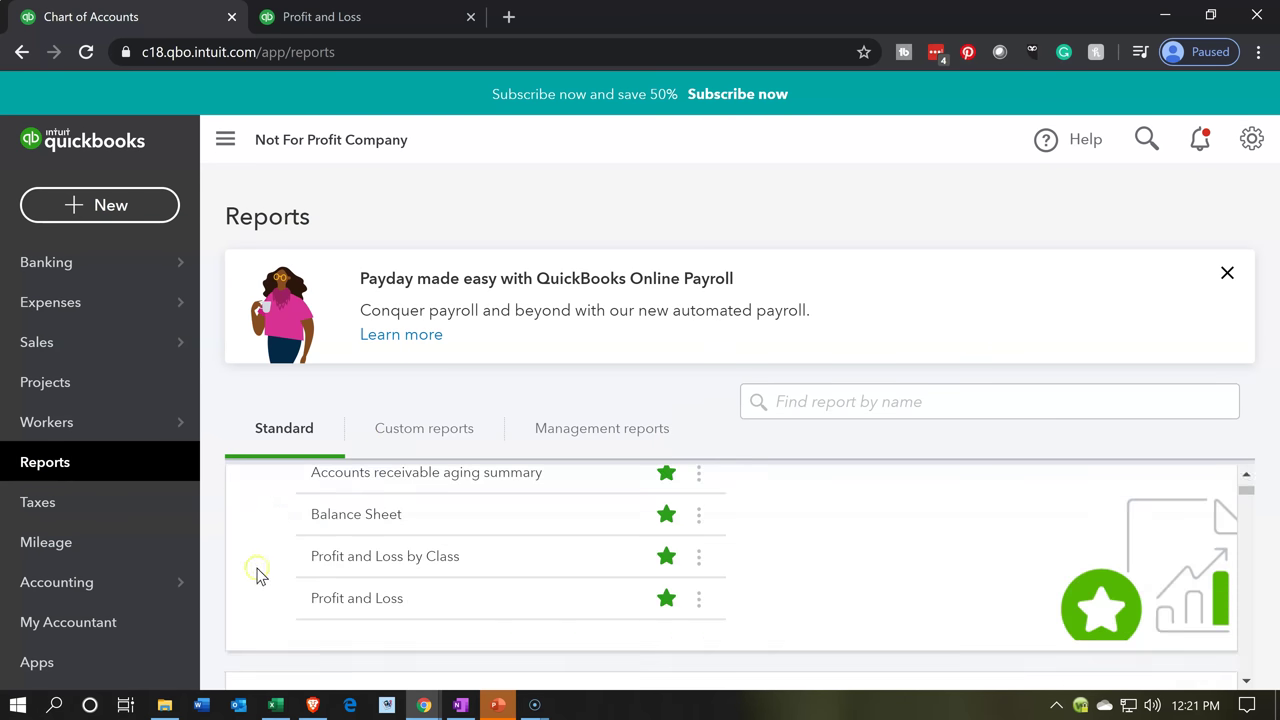
click(341, 605)
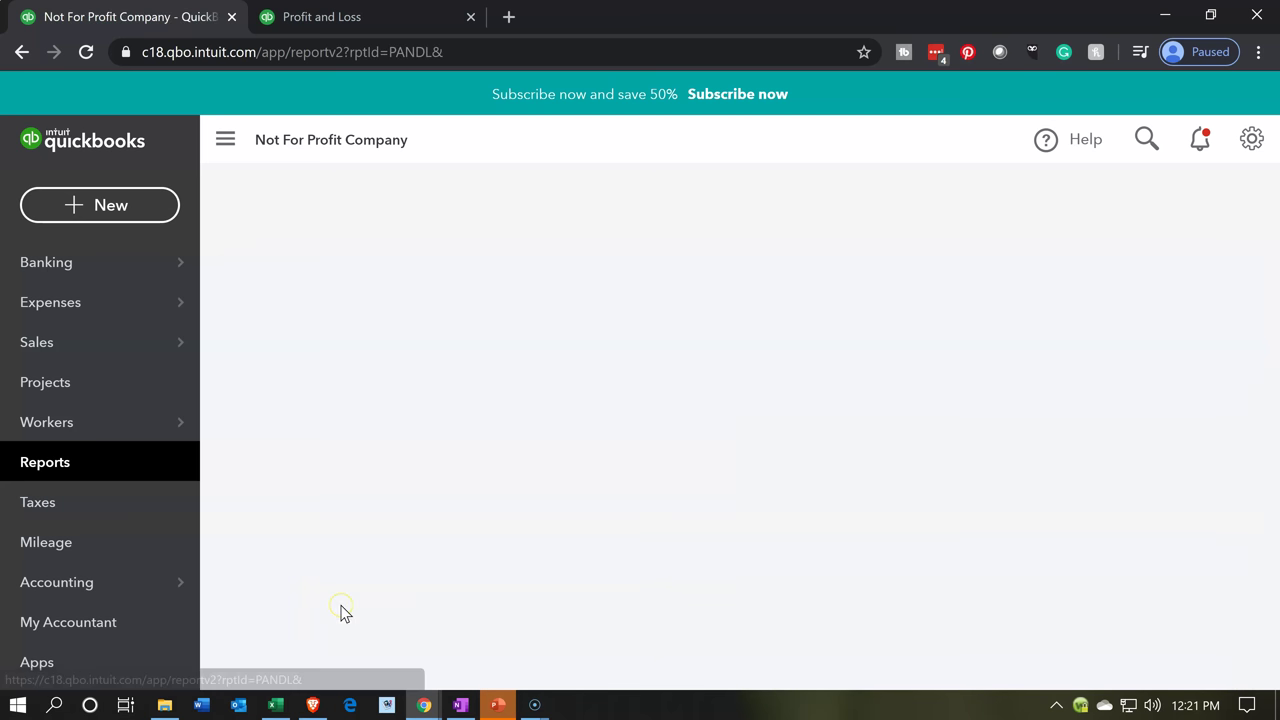
click(223, 150)
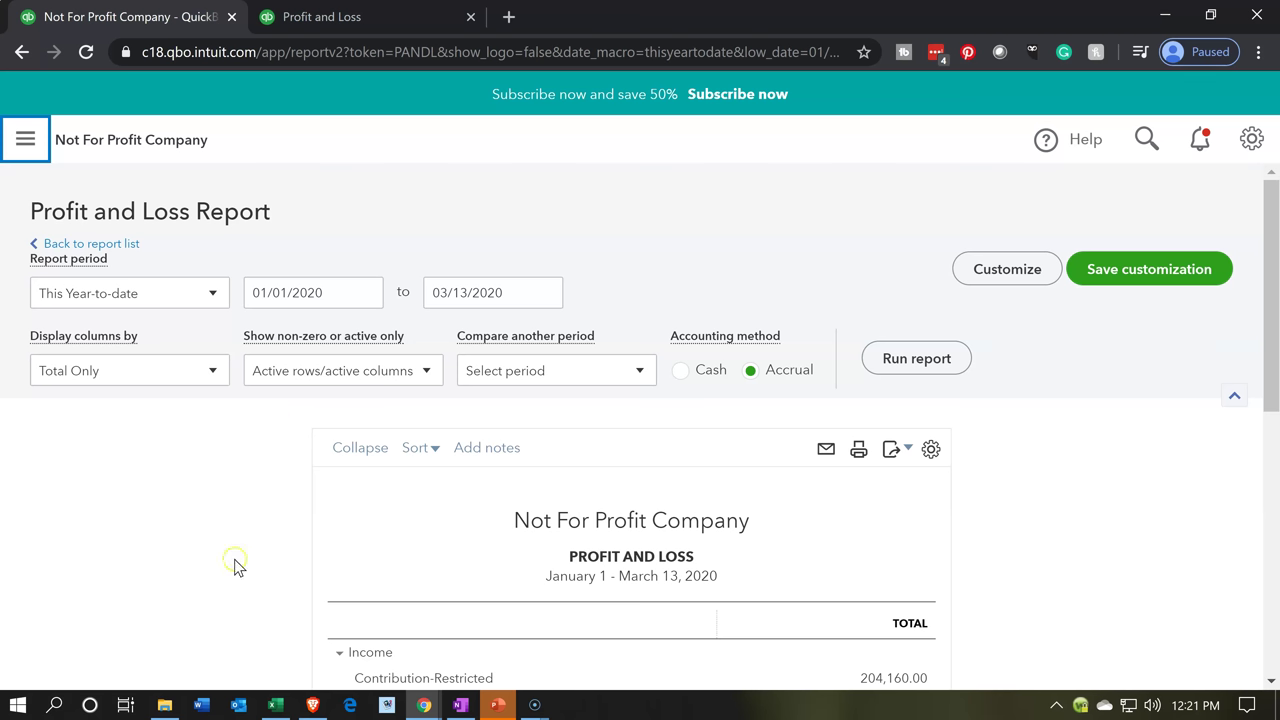
Step: Set the Profit and Loss report to display columns by Customers, run it, and review the income lines
scroll(228, 574, down, 1)
scroll(228, 574, down, 1)
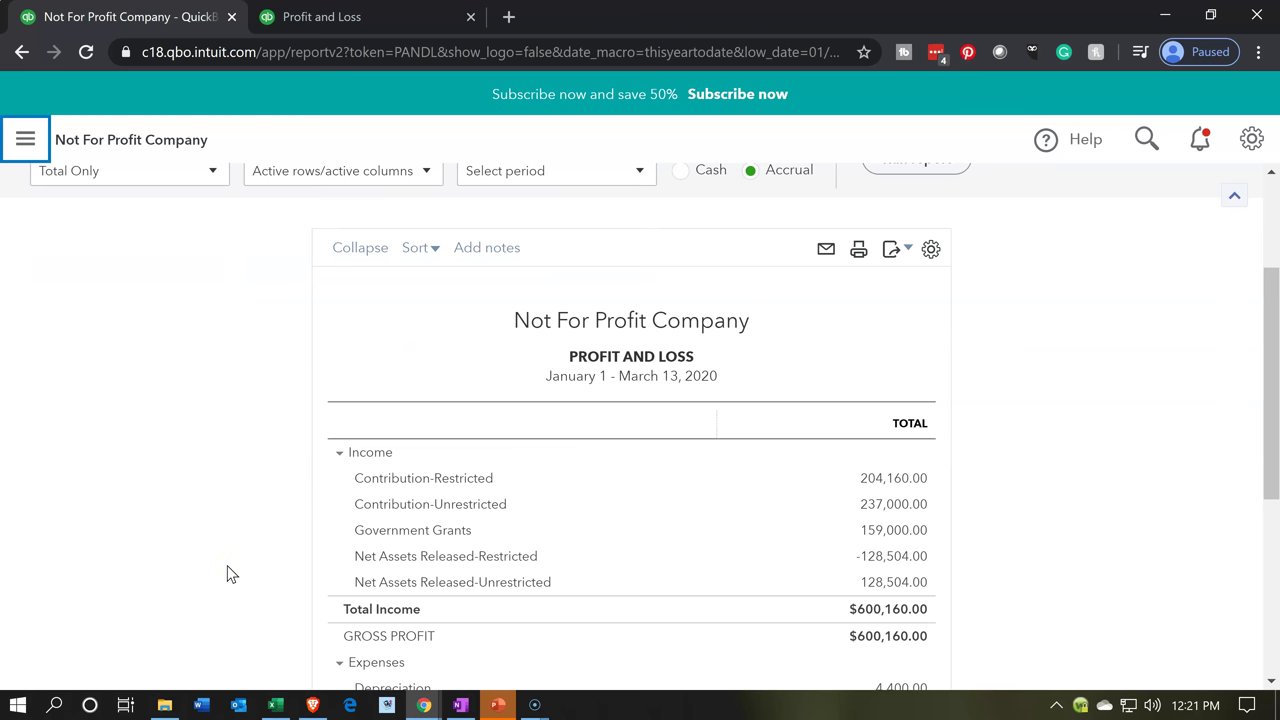
scroll(217, 540, up, 1)
click(216, 271)
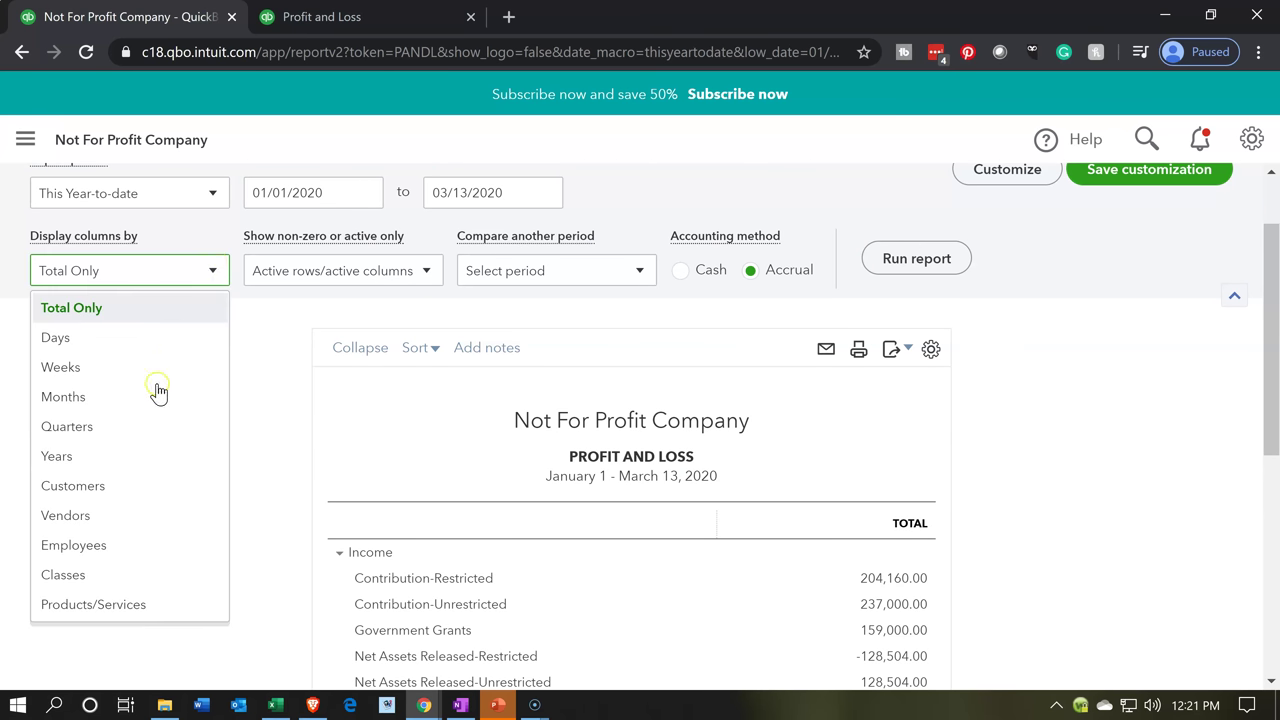
click(125, 487)
click(868, 270)
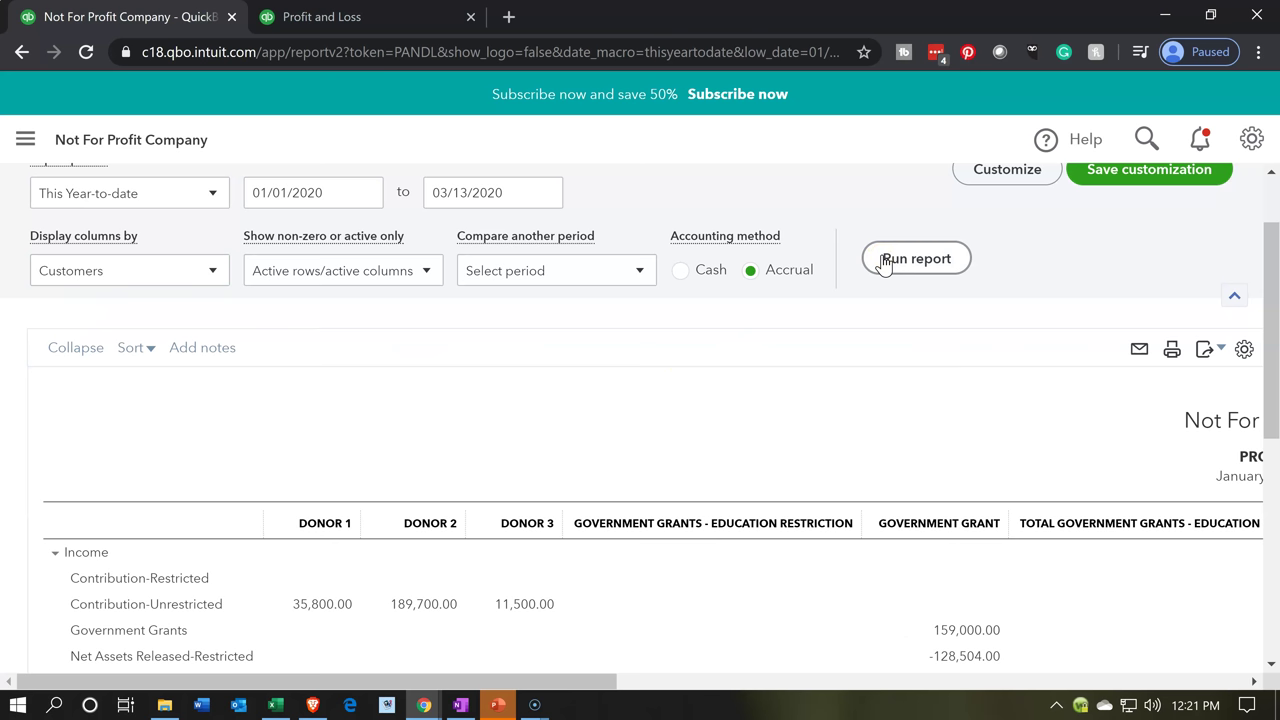
scroll(827, 415, down, 3)
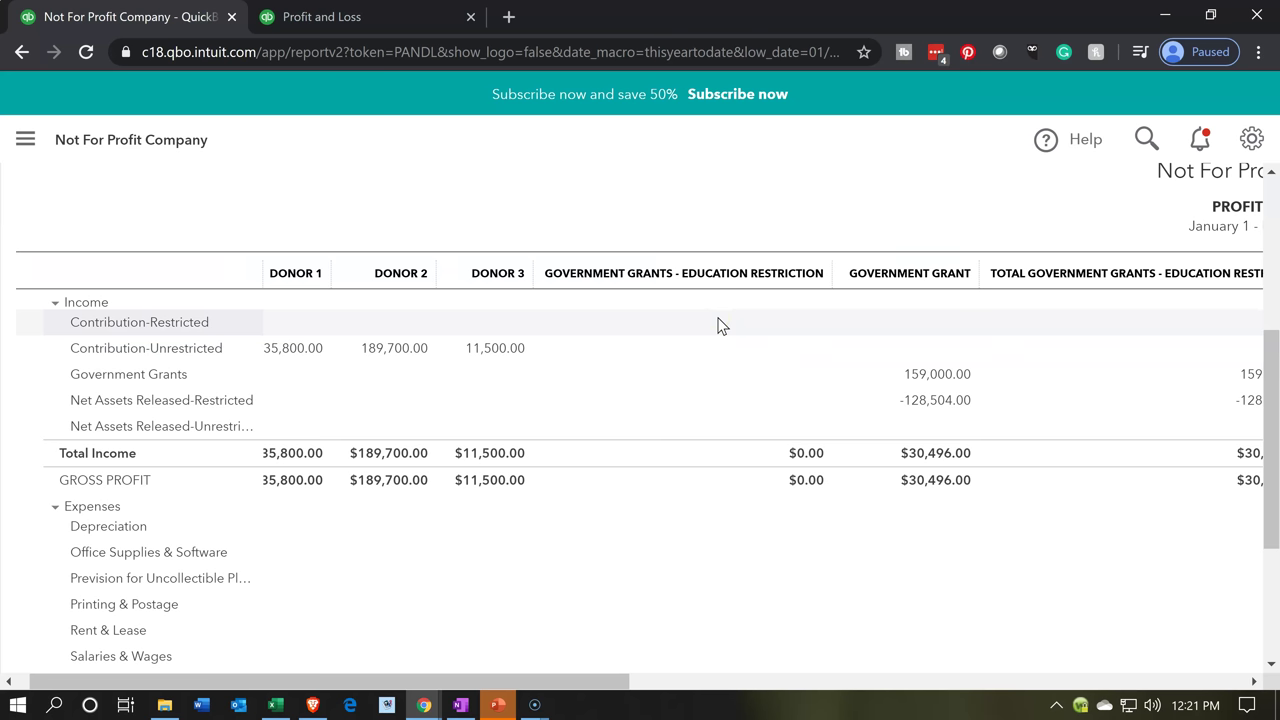
scroll(717, 323, up, 3)
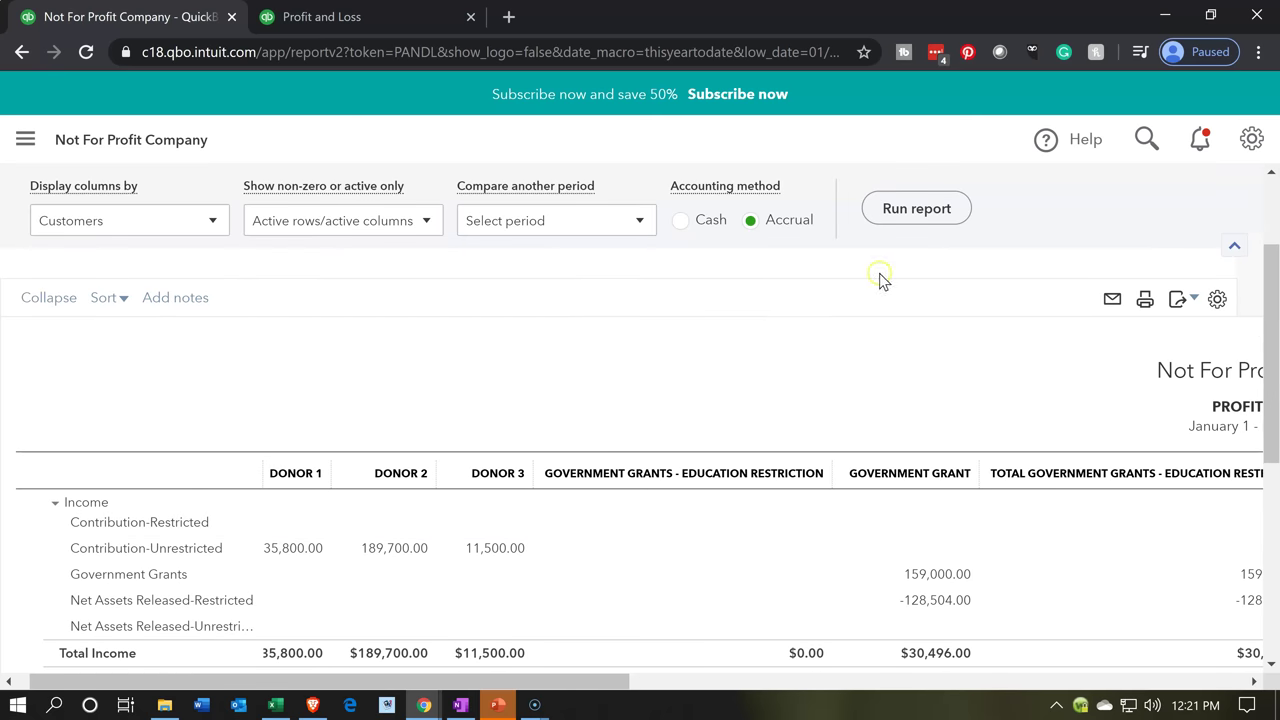
scroll(1060, 424, up, 2)
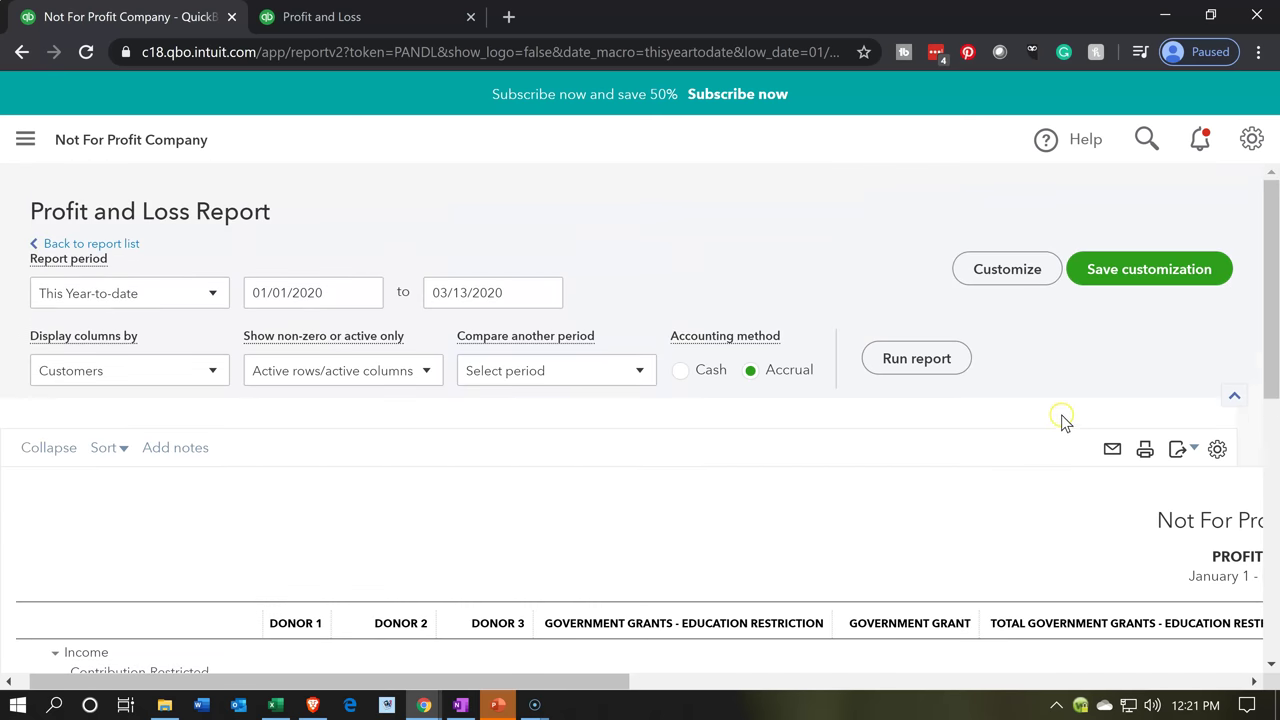
Step: Customize the report with a Customer filter that includes the three Government Grants - Education Restriction entries
click(996, 276)
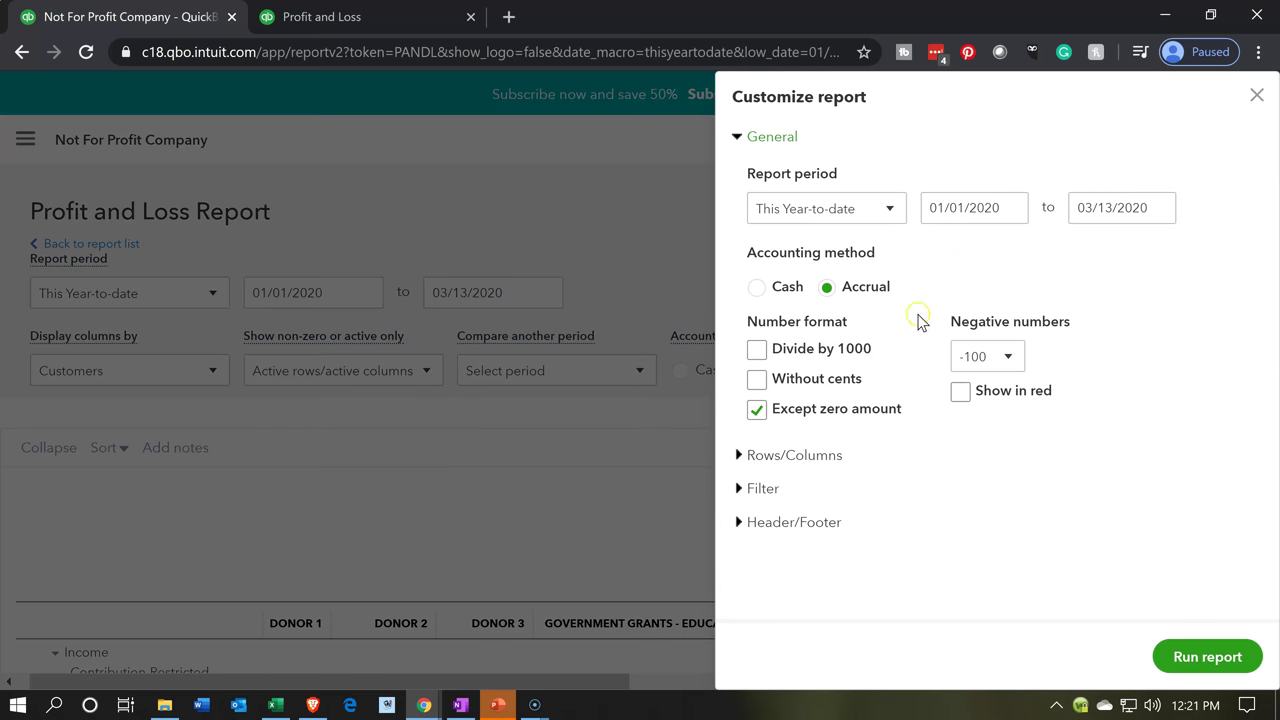
click(744, 489)
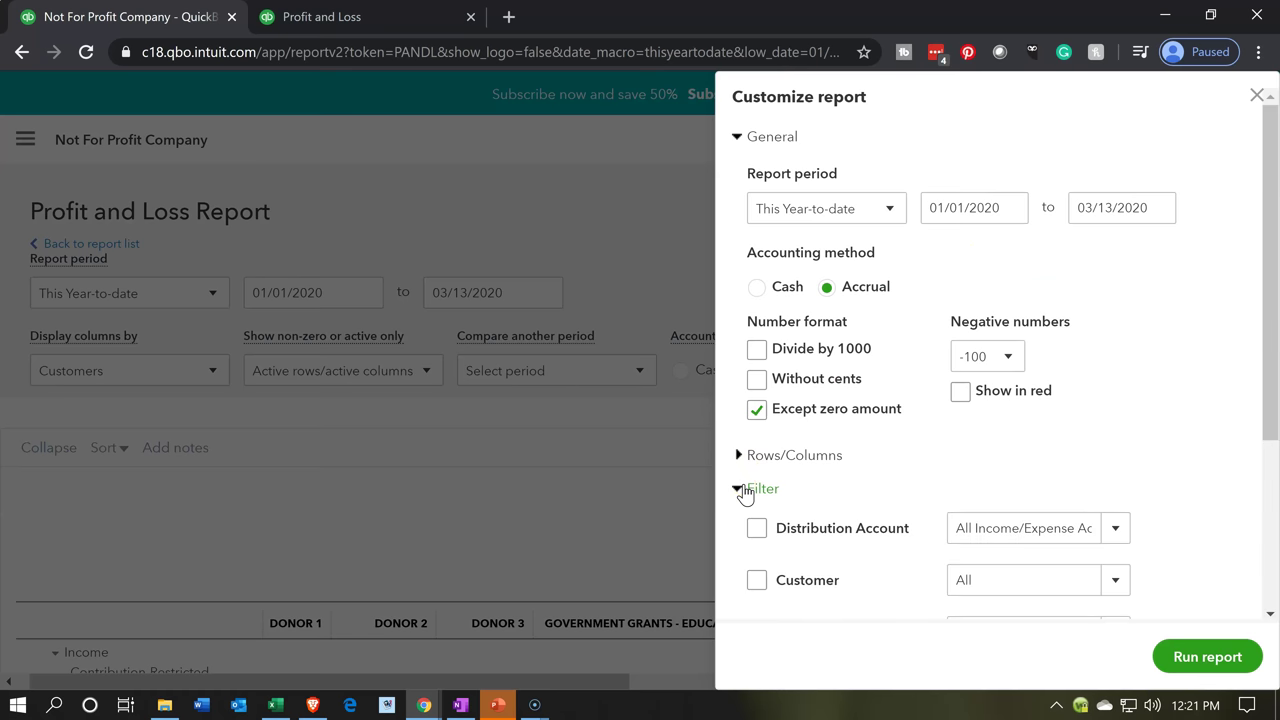
scroll(749, 486, down, 2)
click(756, 381)
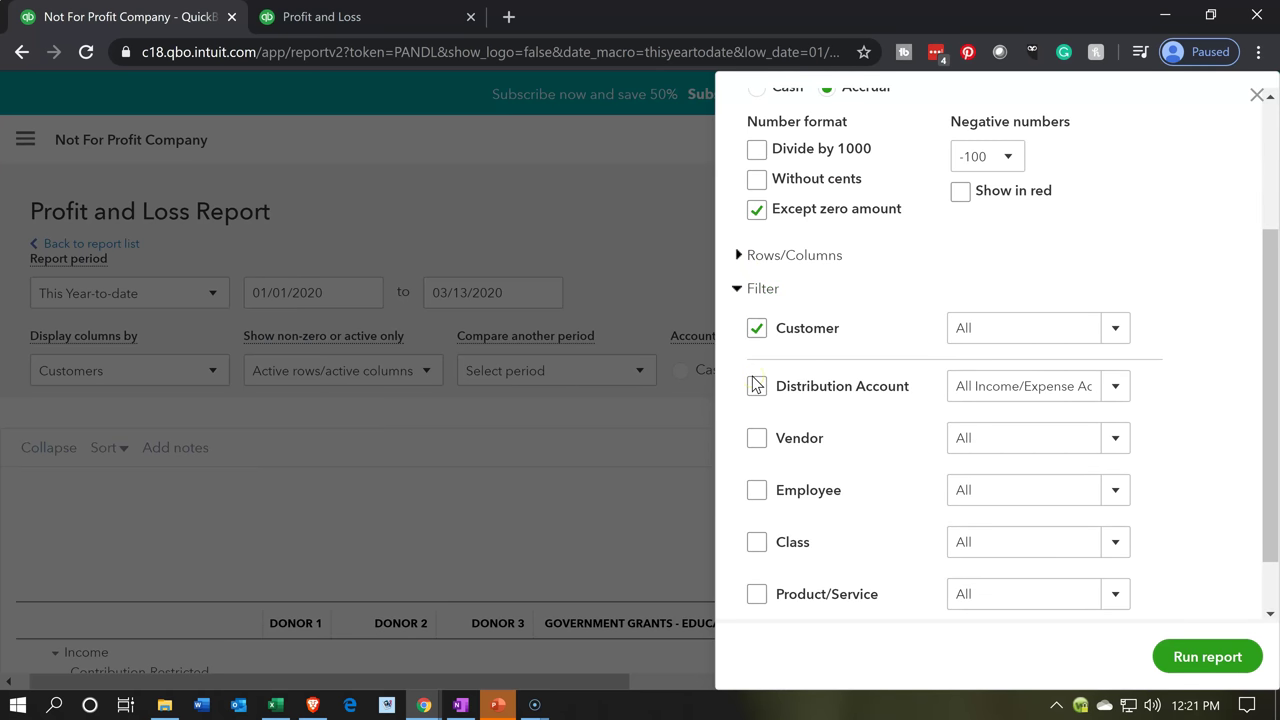
click(1114, 330)
scroll(1068, 420, down, 2)
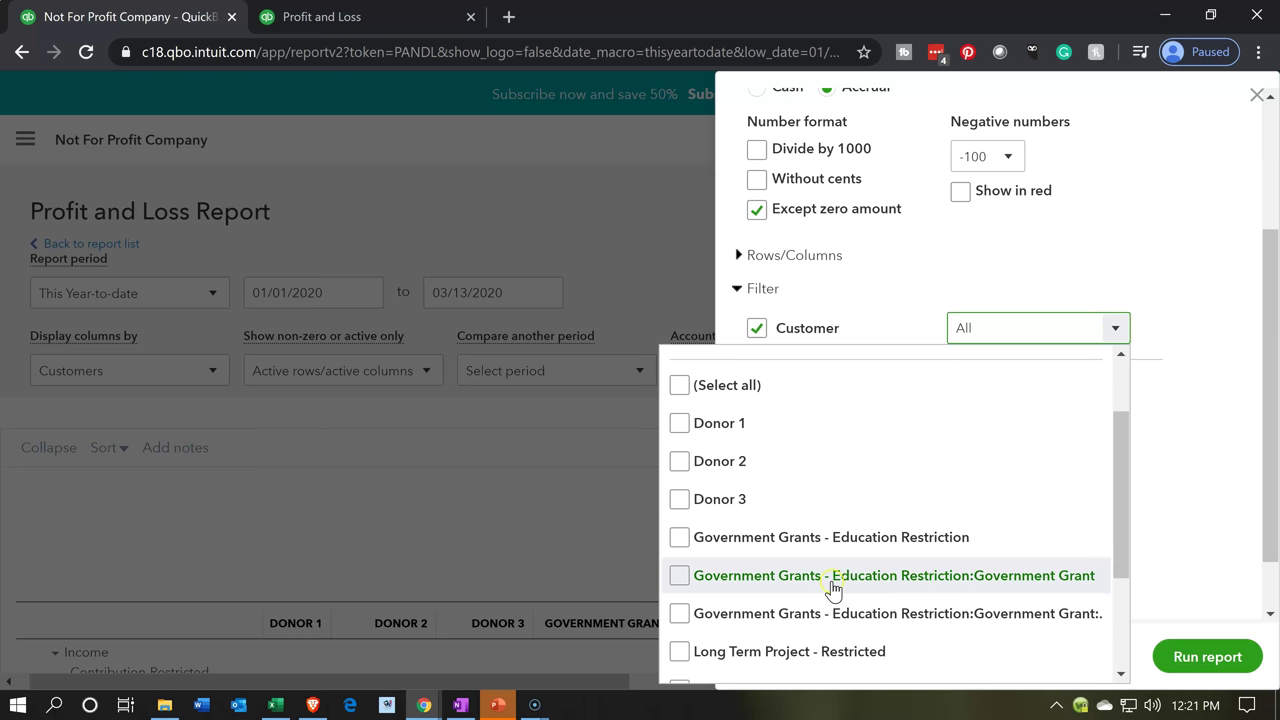
click(680, 538)
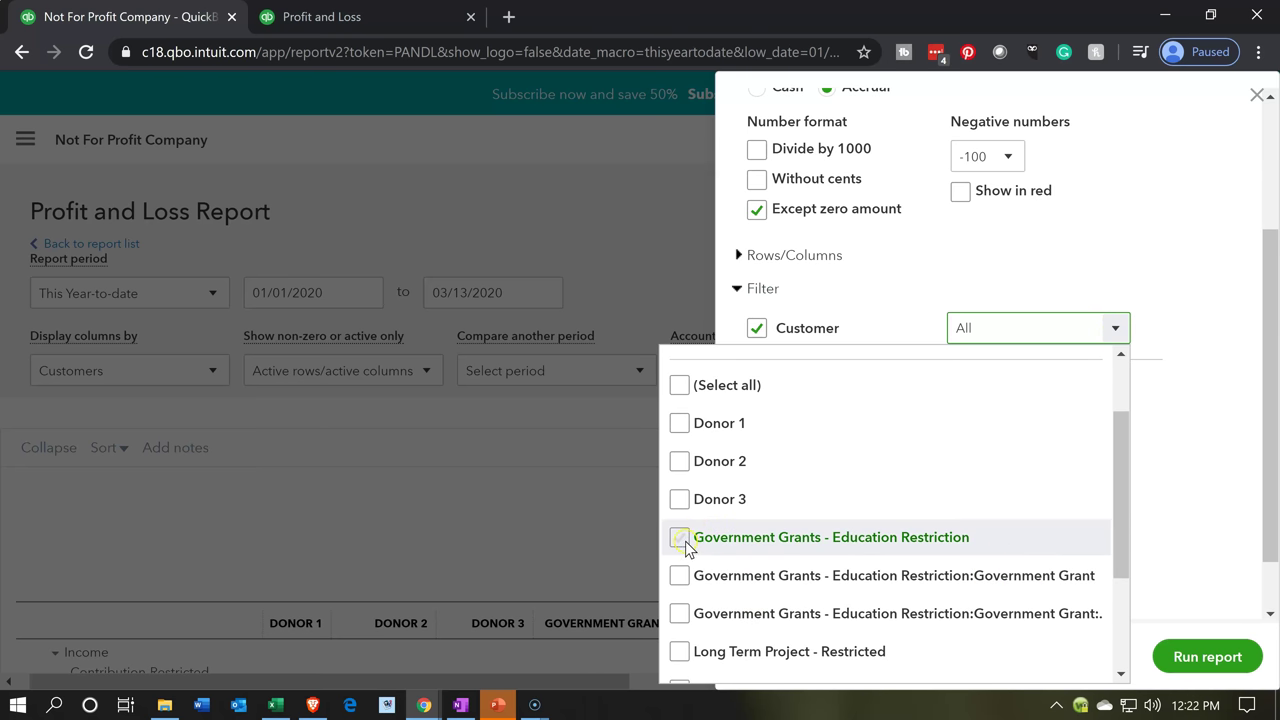
click(680, 576)
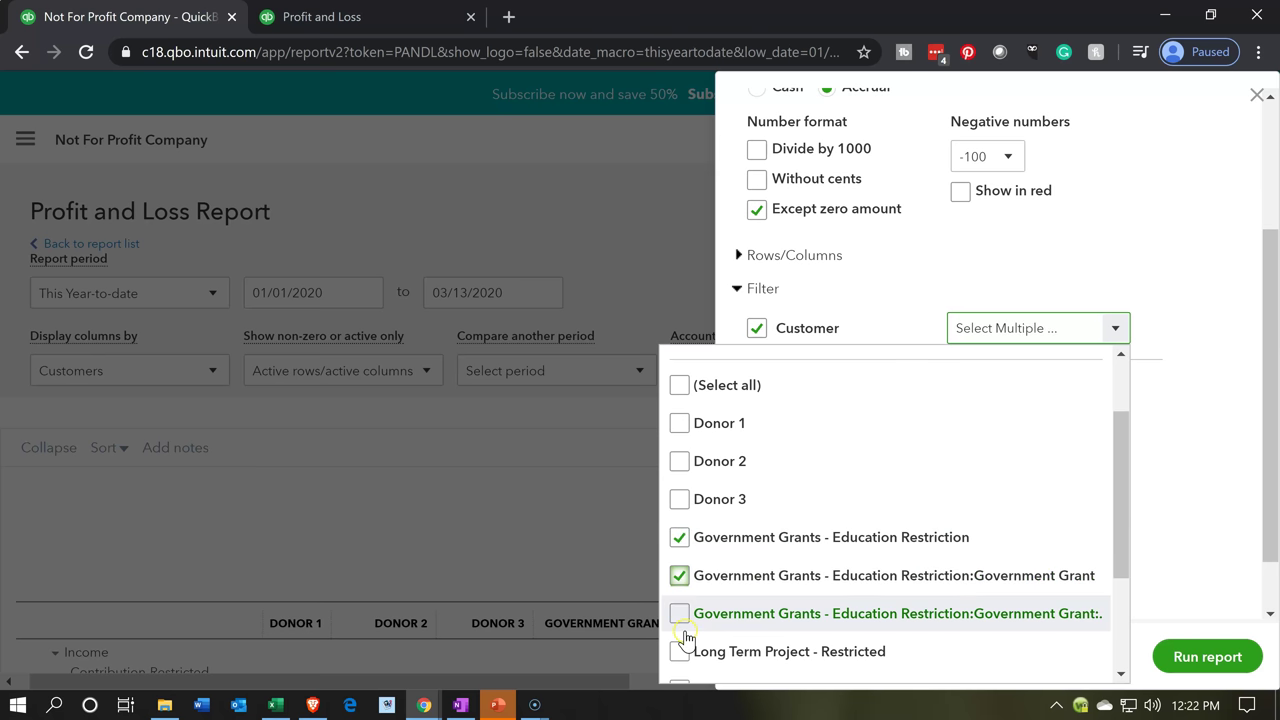
Step: Add both Long Term Project - Restricted entries and all four Restricted - Time entries to the Customer filter
scroll(720, 570, down, 3)
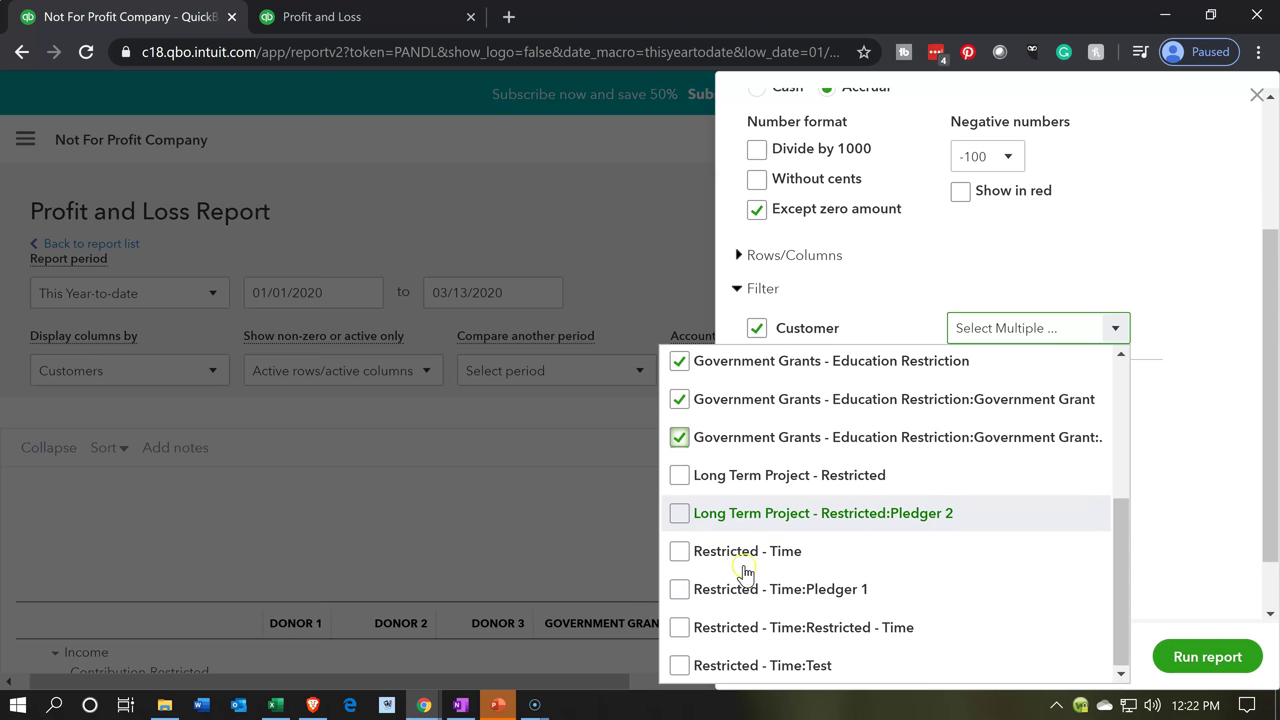
click(680, 476)
click(681, 513)
click(686, 552)
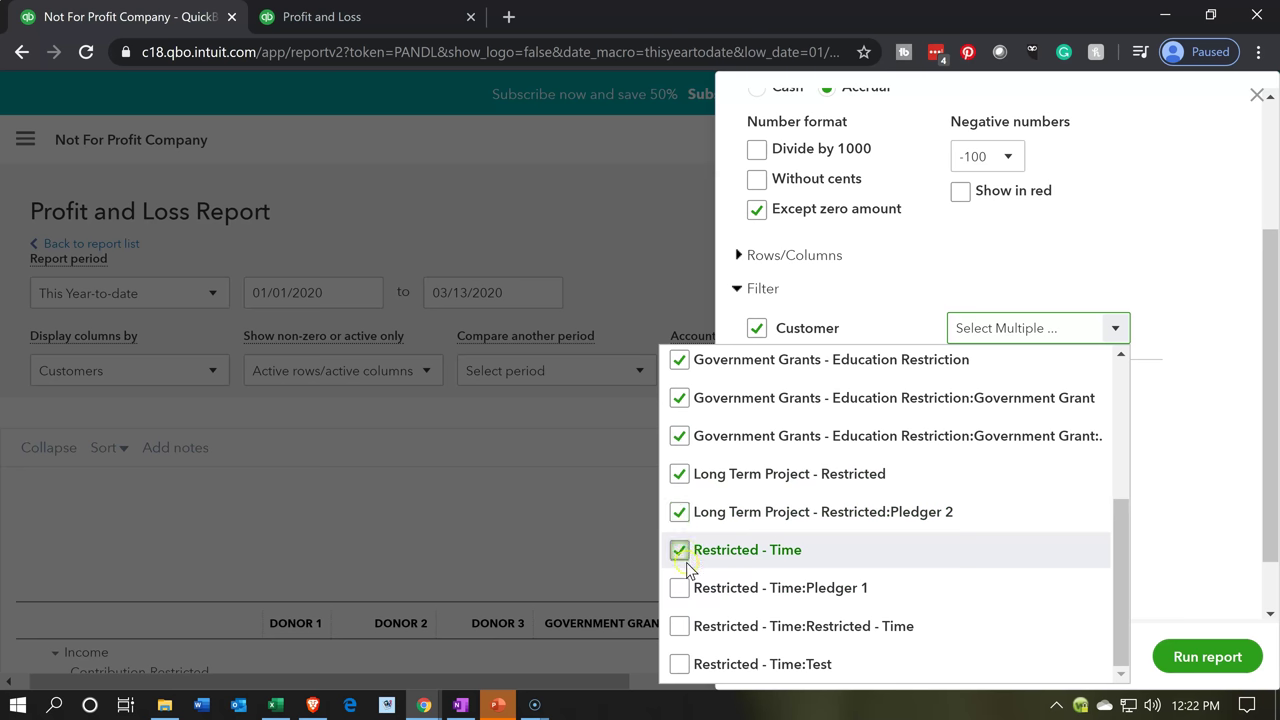
click(684, 590)
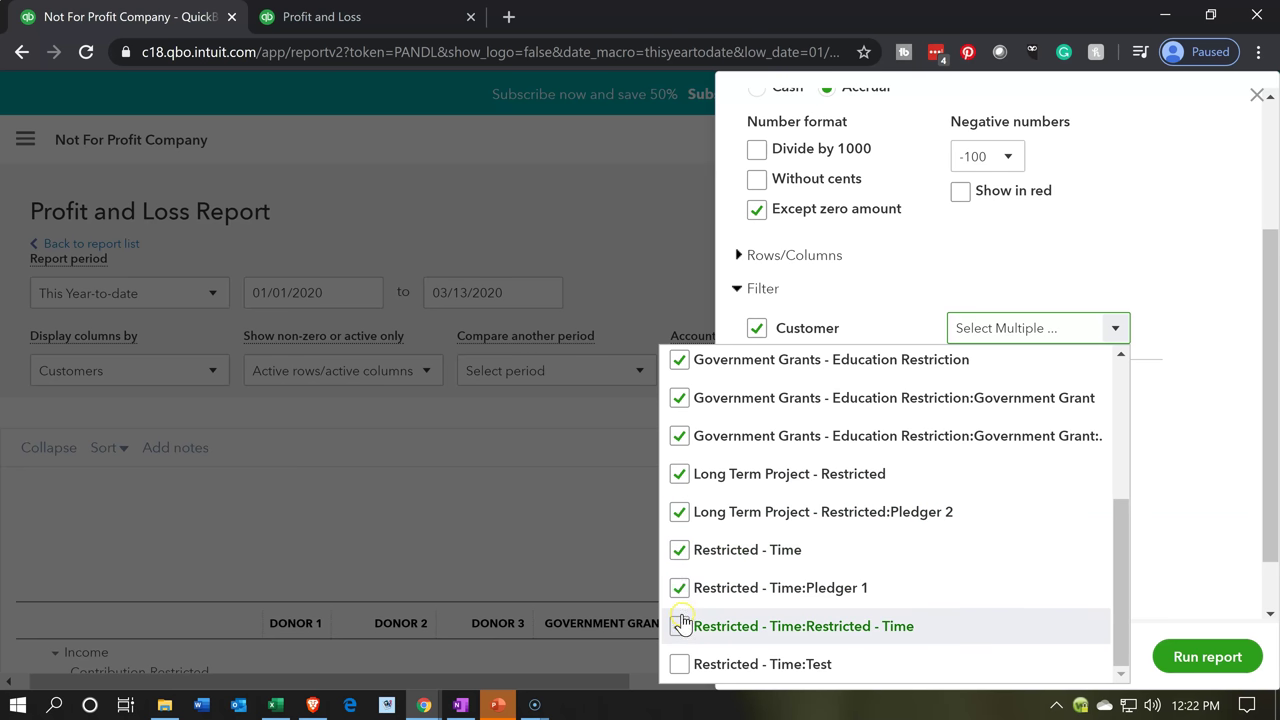
click(679, 627)
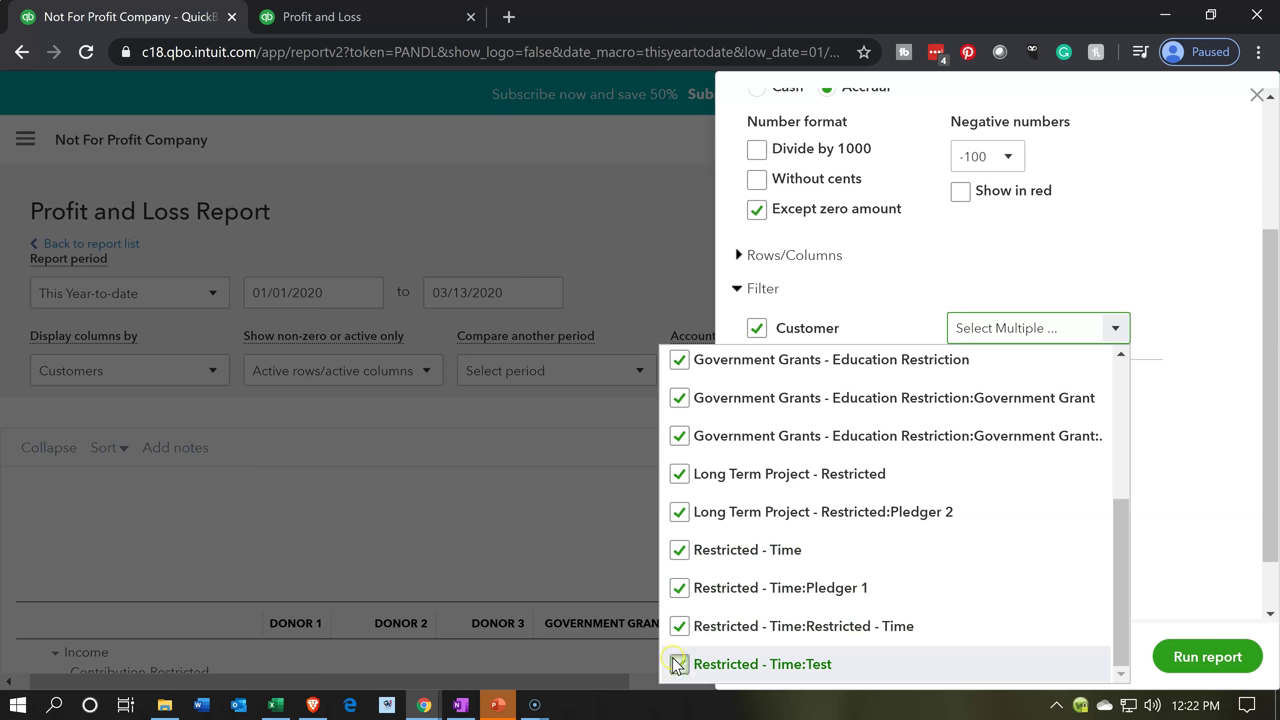
Step: Run the customer-filtered Profit and Loss report and review its restricted income and net income lines
click(1205, 518)
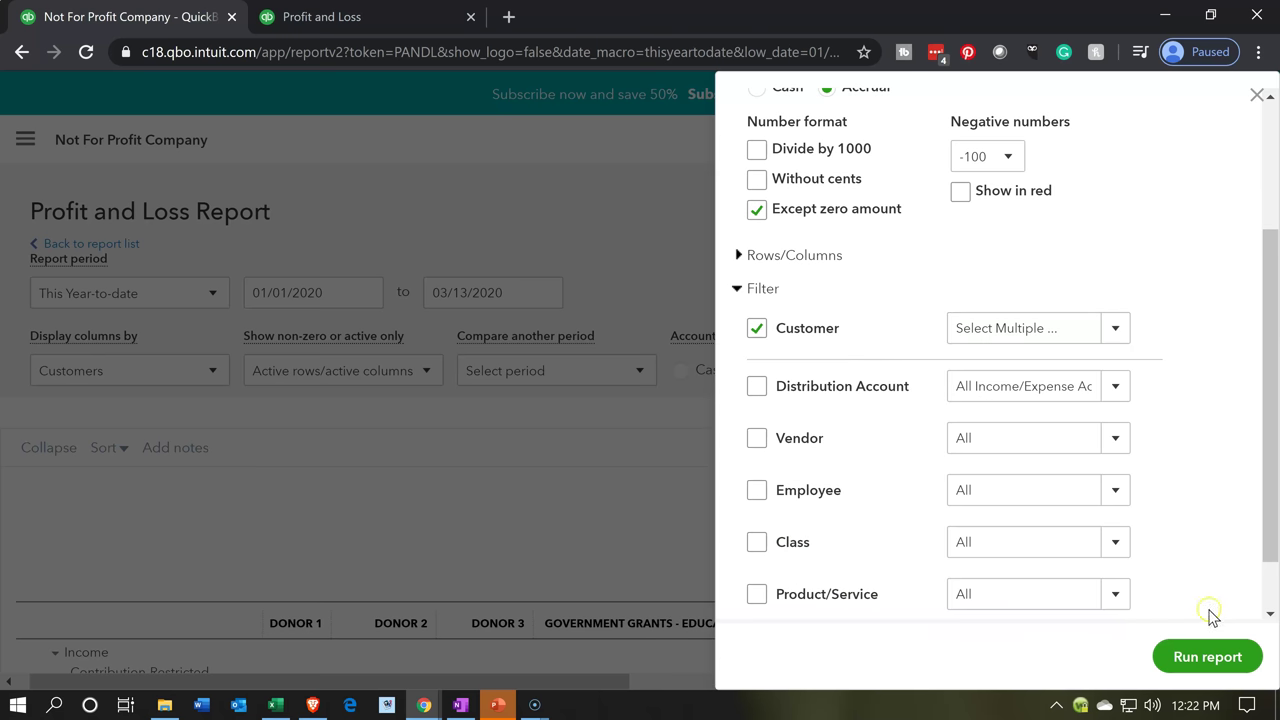
click(1208, 657)
scroll(1149, 622, down, 3)
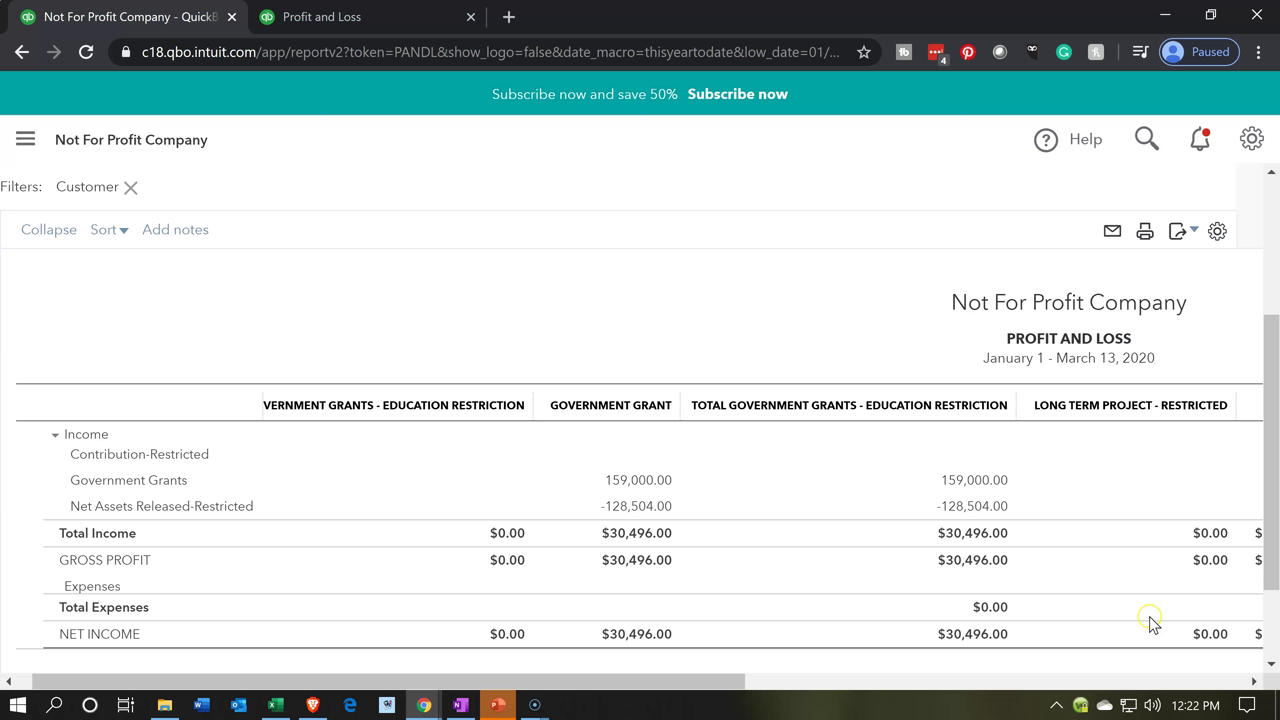
scroll(686, 586, down, 1)
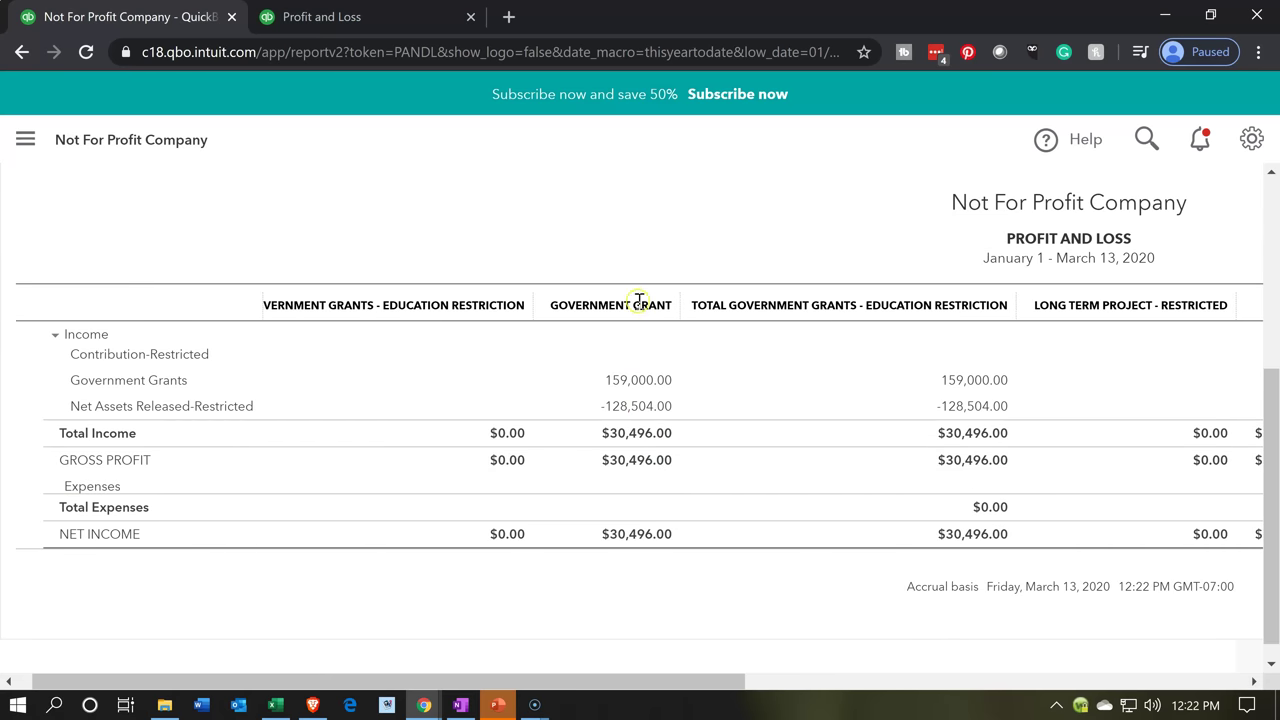
Step: Examine the customer Profit and Loss columns from the government grant through the overall total, including net assets released and net income
click(661, 407)
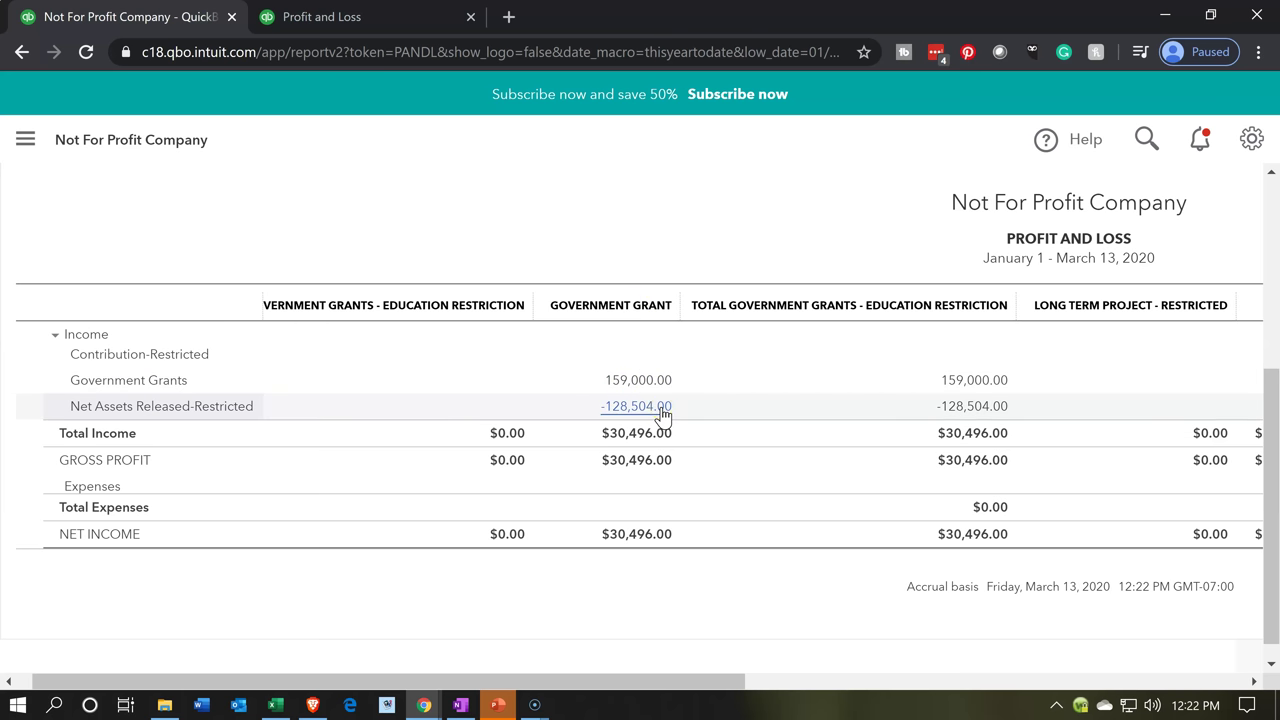
click(644, 668)
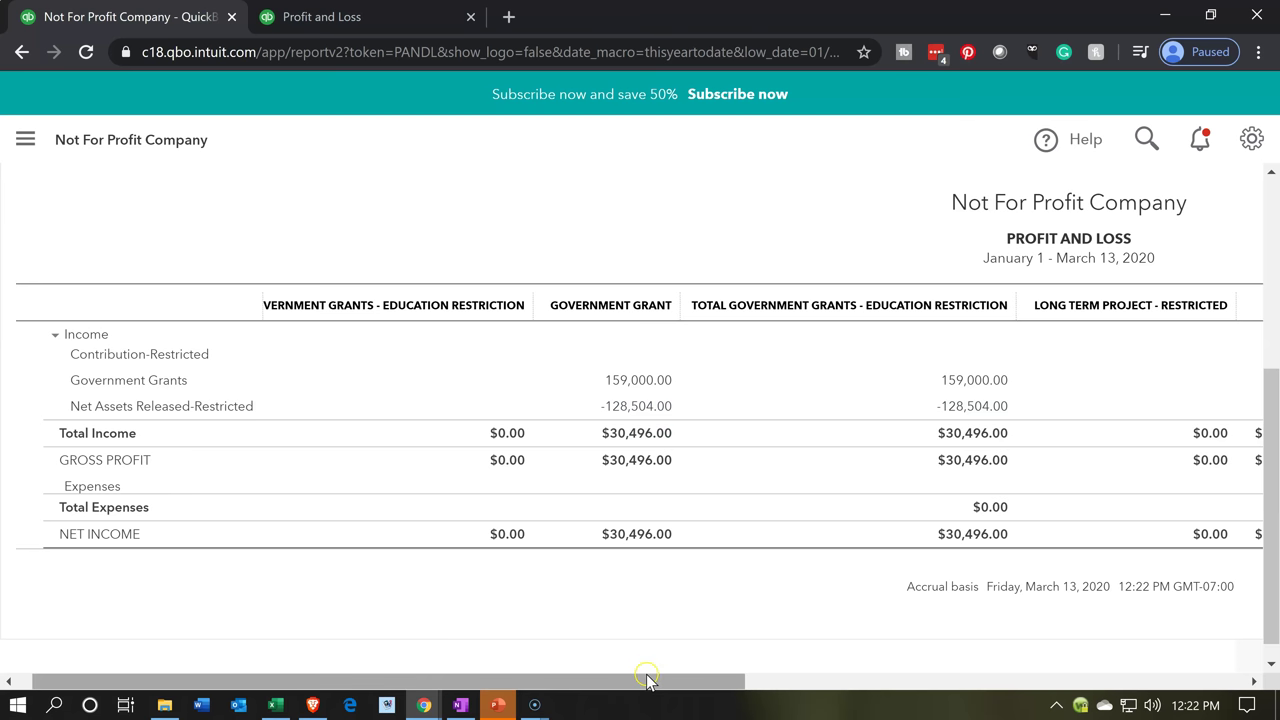
drag(644, 670, 1255, 655)
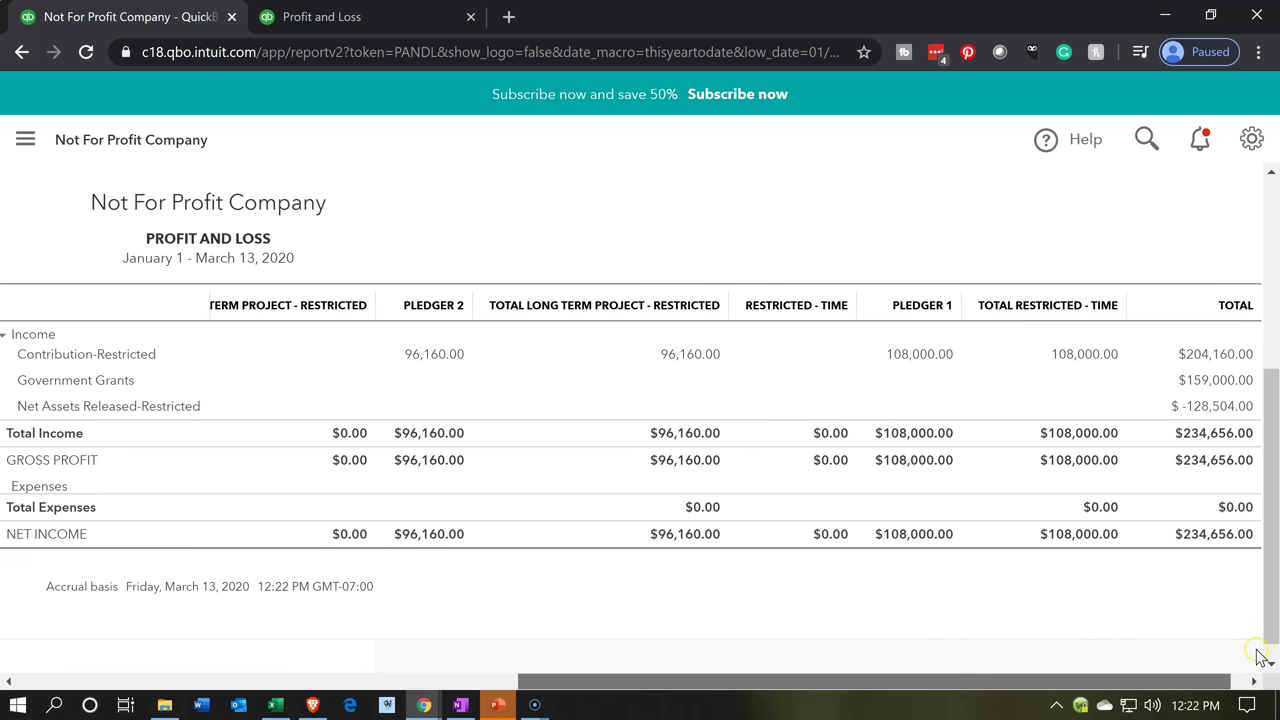
click(1111, 367)
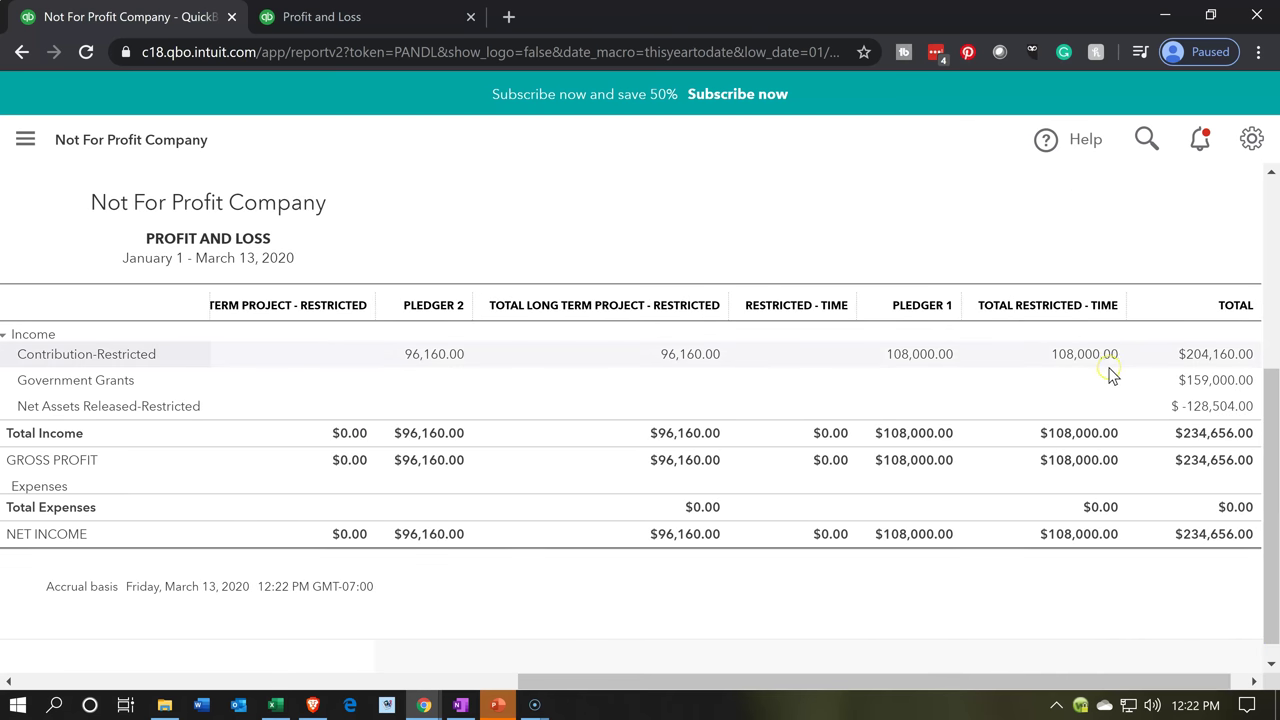
click(1203, 407)
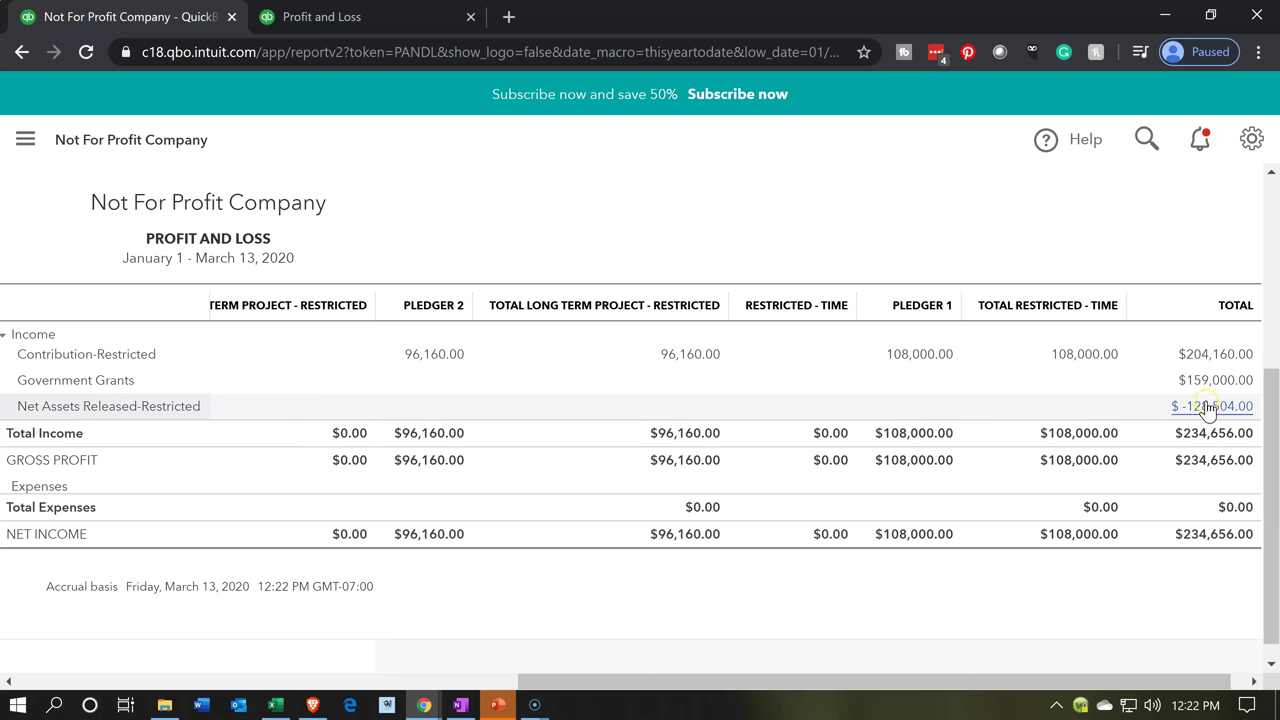
click(1206, 548)
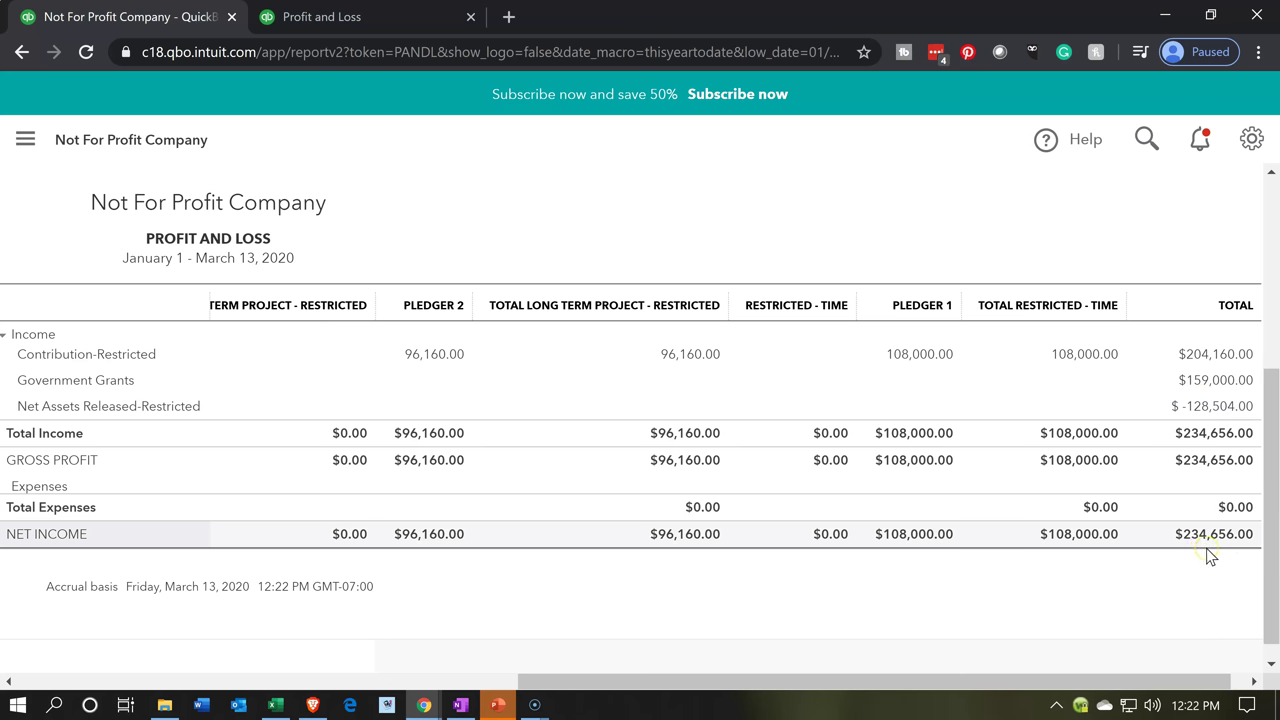
Step: Compare the restricted columns of the January 2020 Profit and Loss by class with the customer-filtered report, ending on the customer report
click(364, 19)
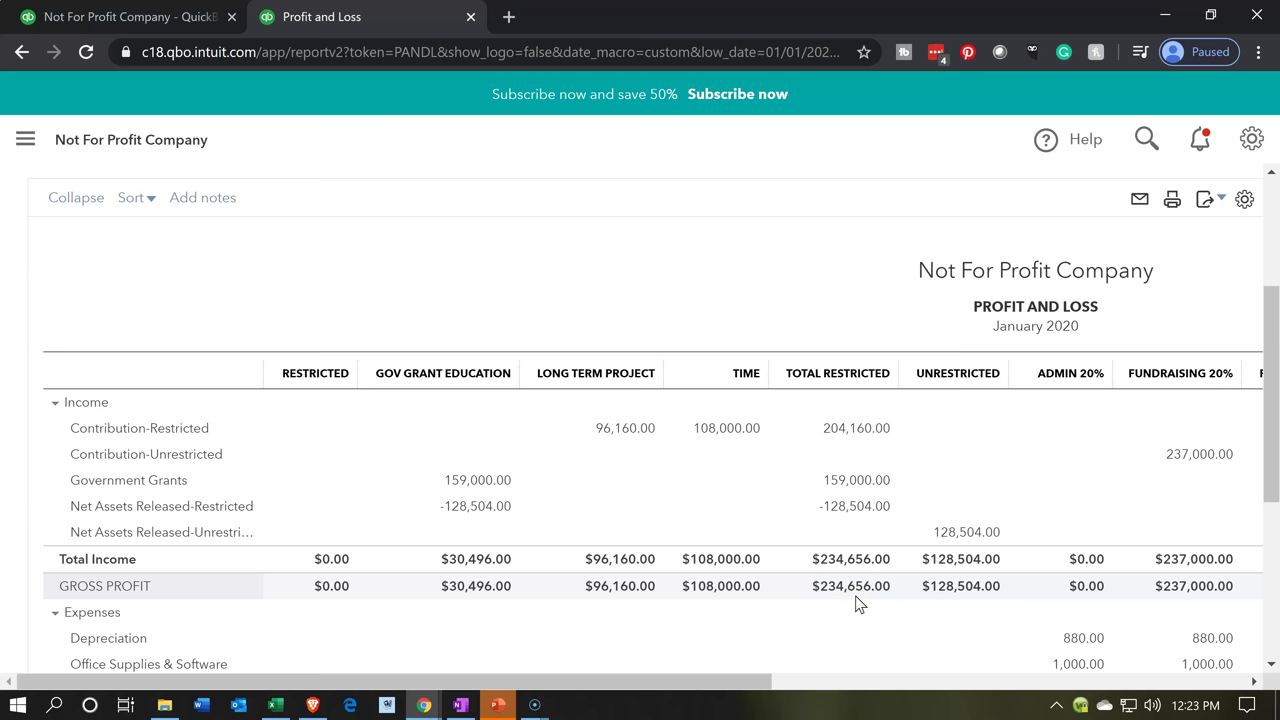
click(805, 447)
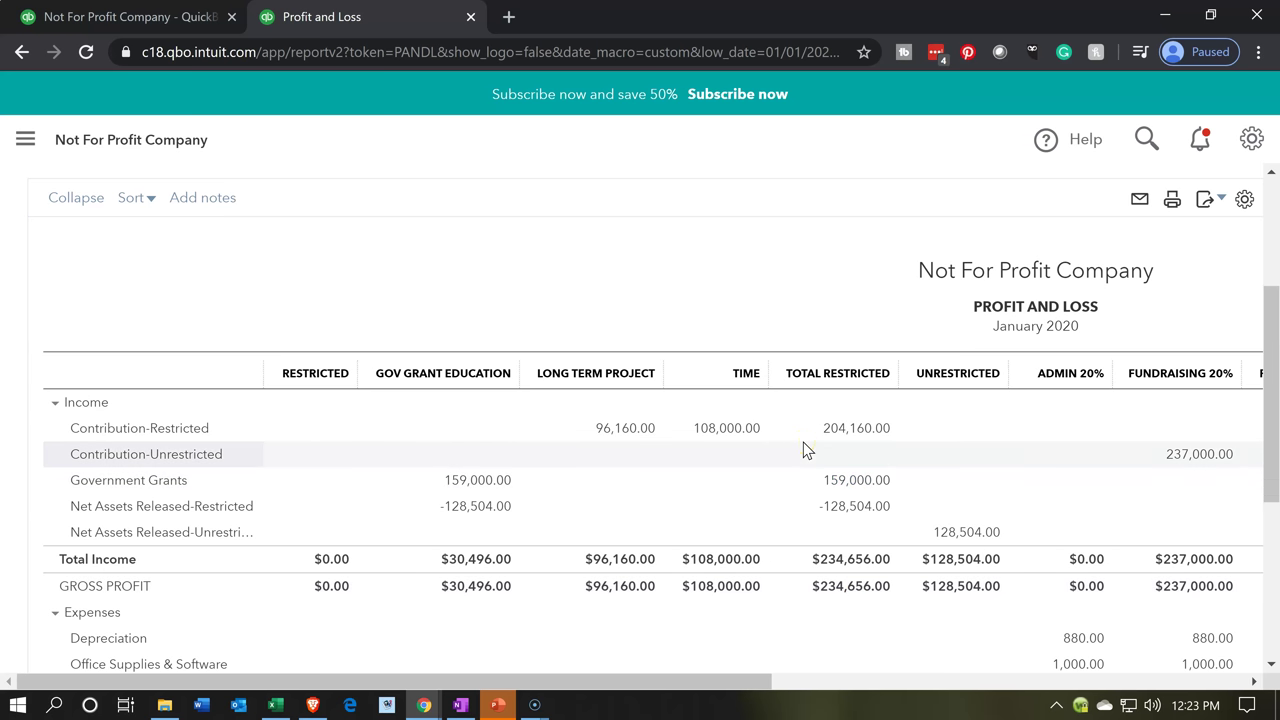
click(190, 17)
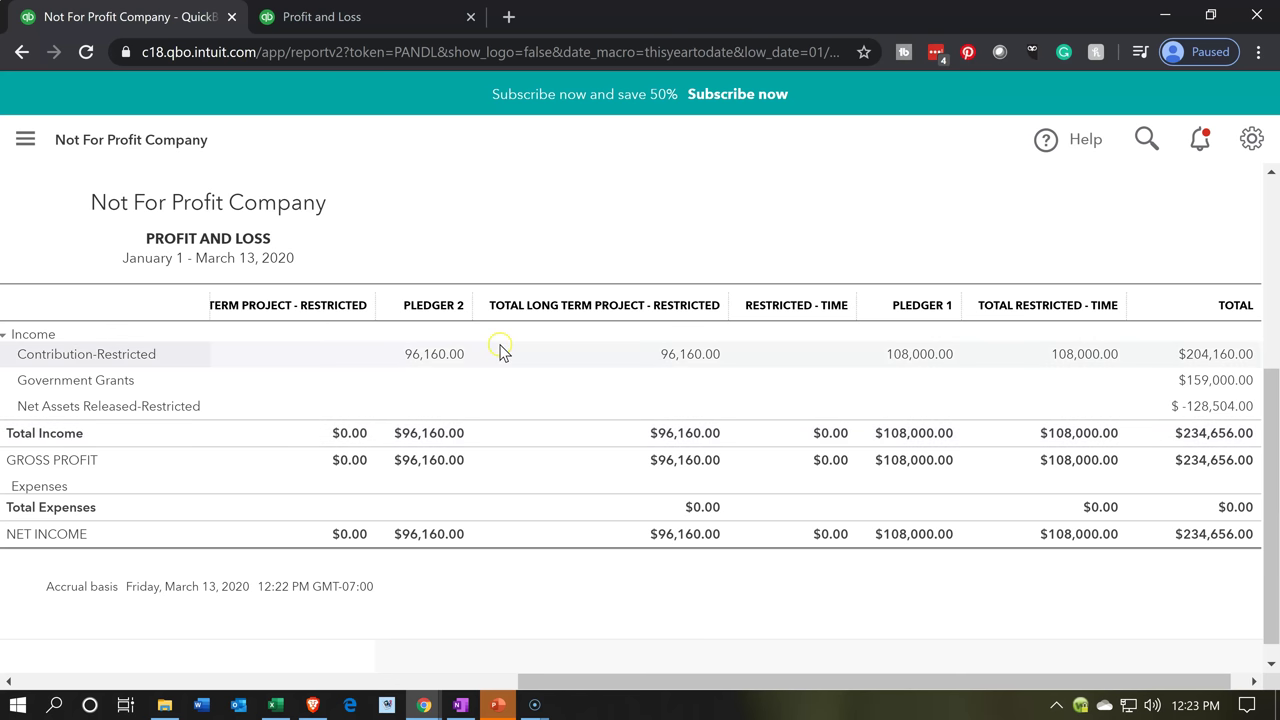
click(250, 284)
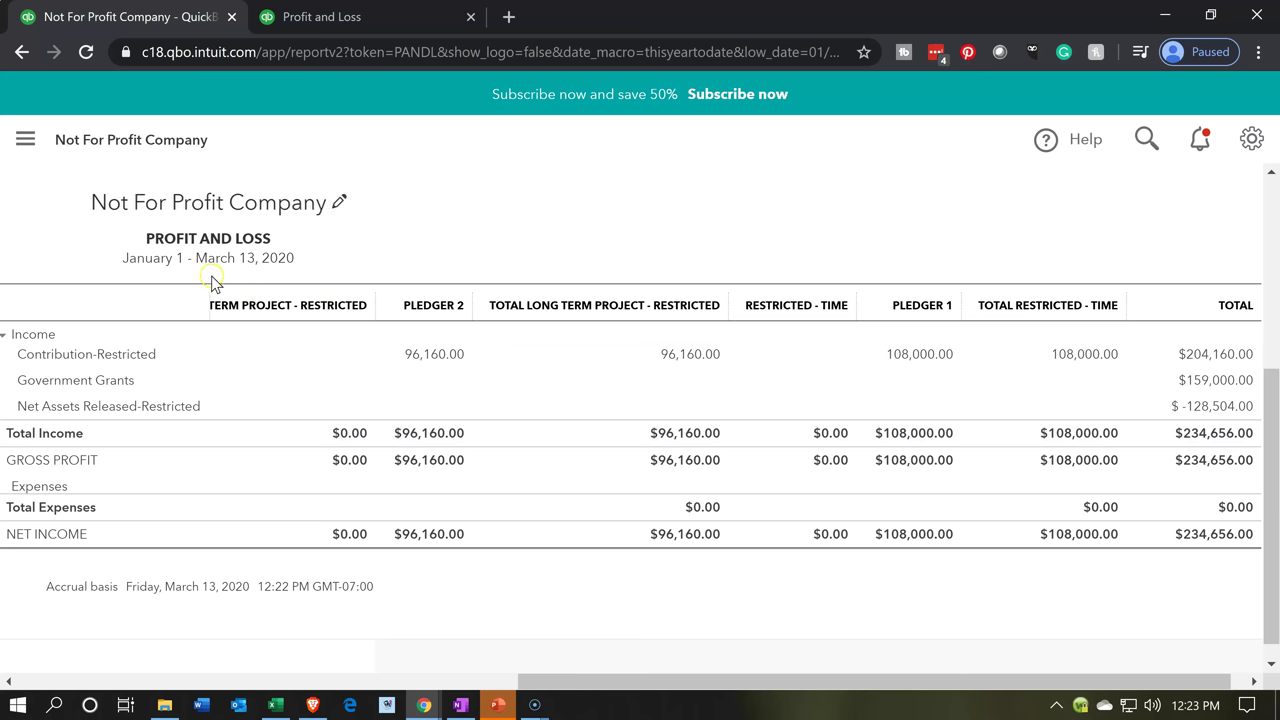